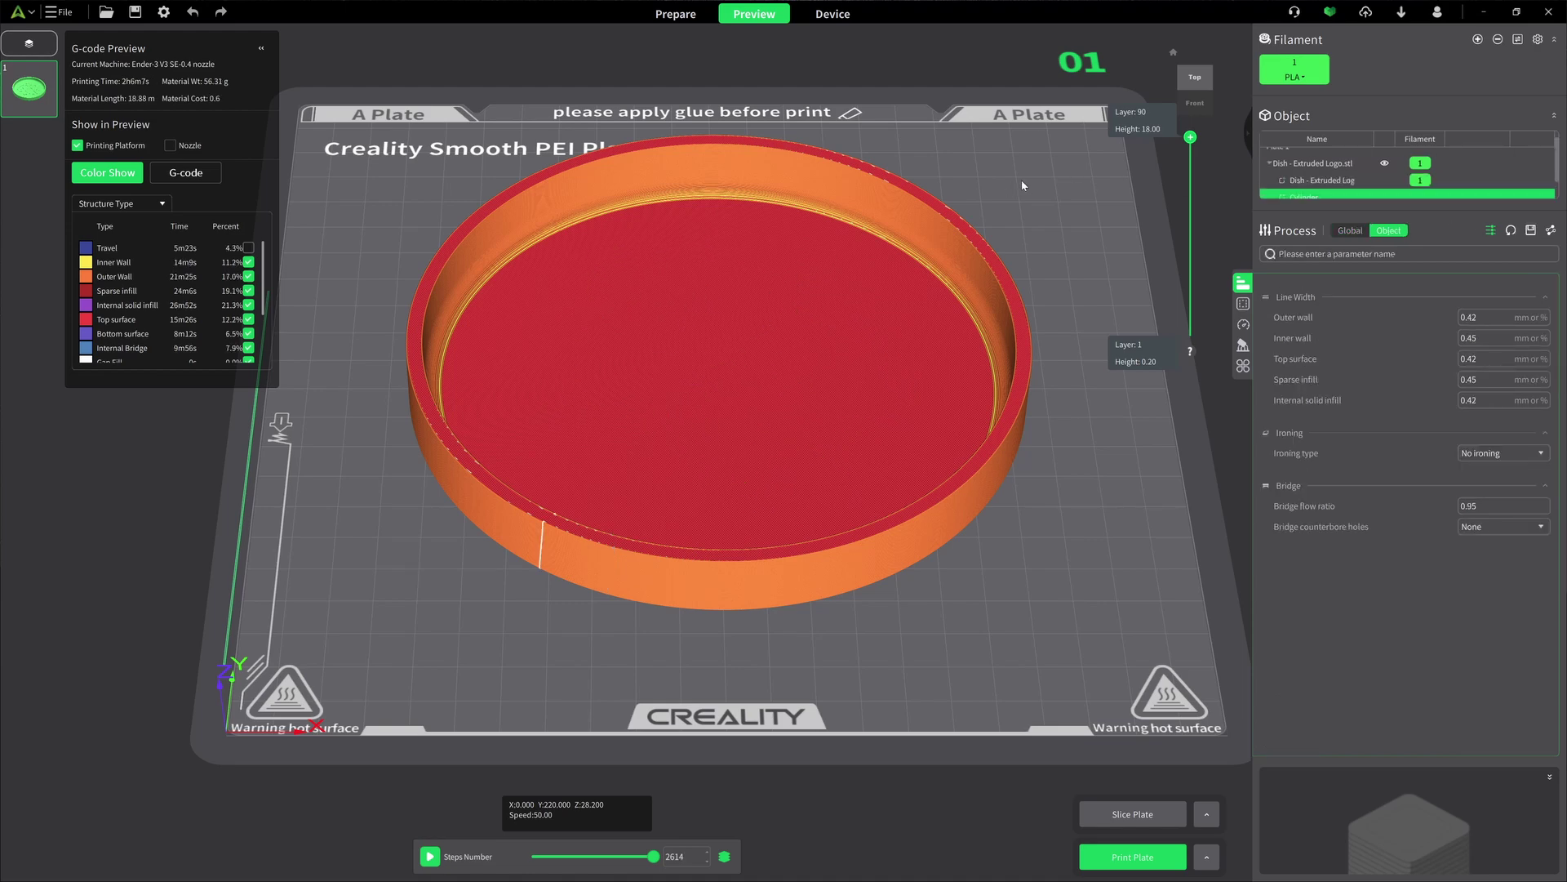
left_click_drag(1191, 137, 1190, 141)
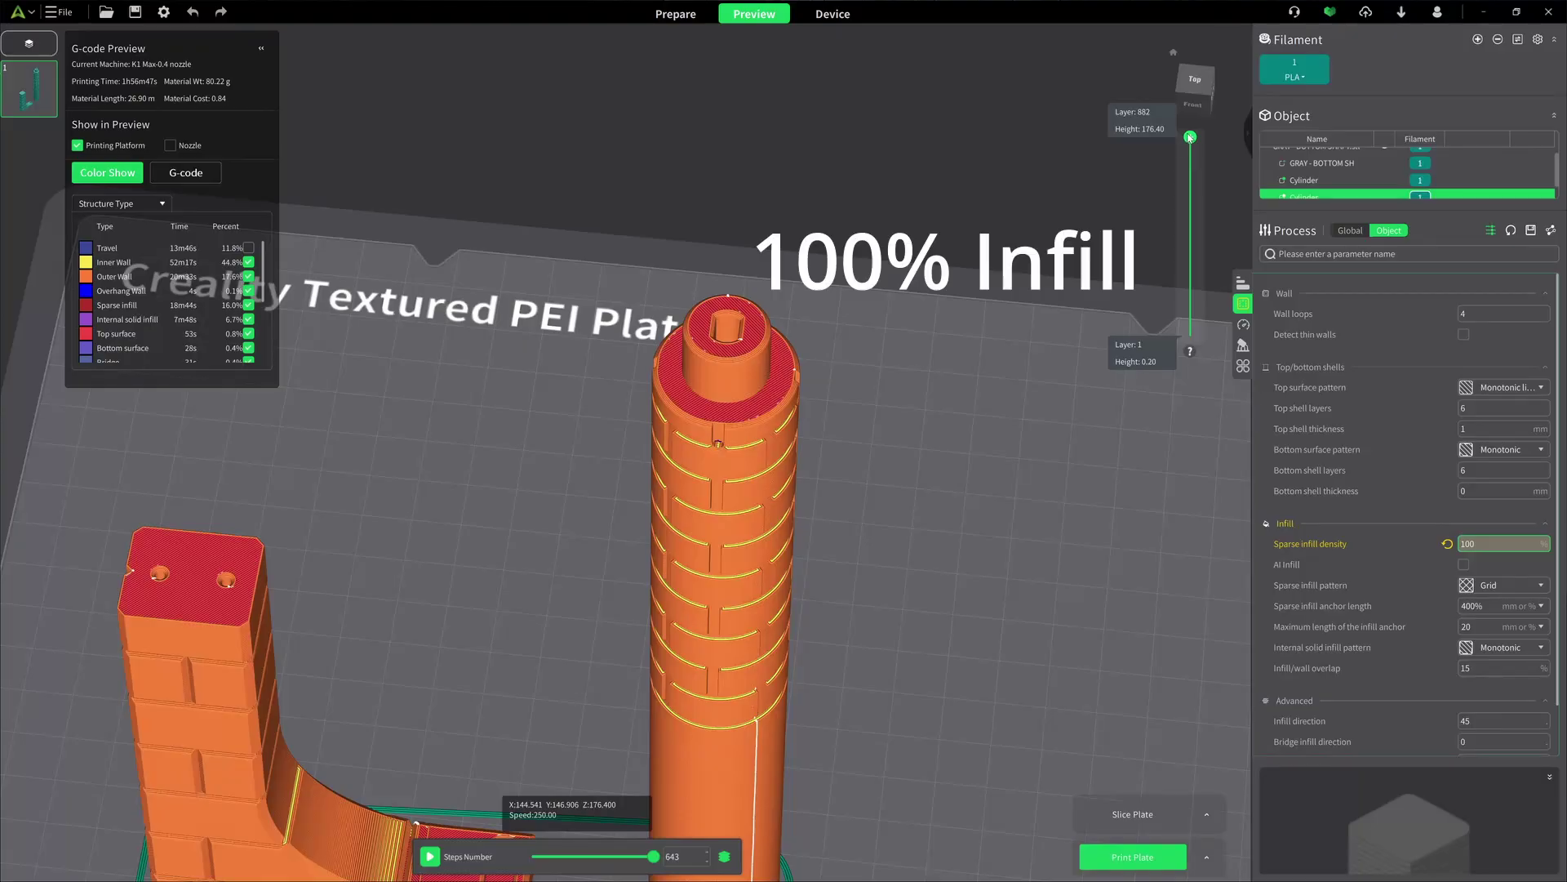
left_click_drag(1189, 140, 1154, 259)
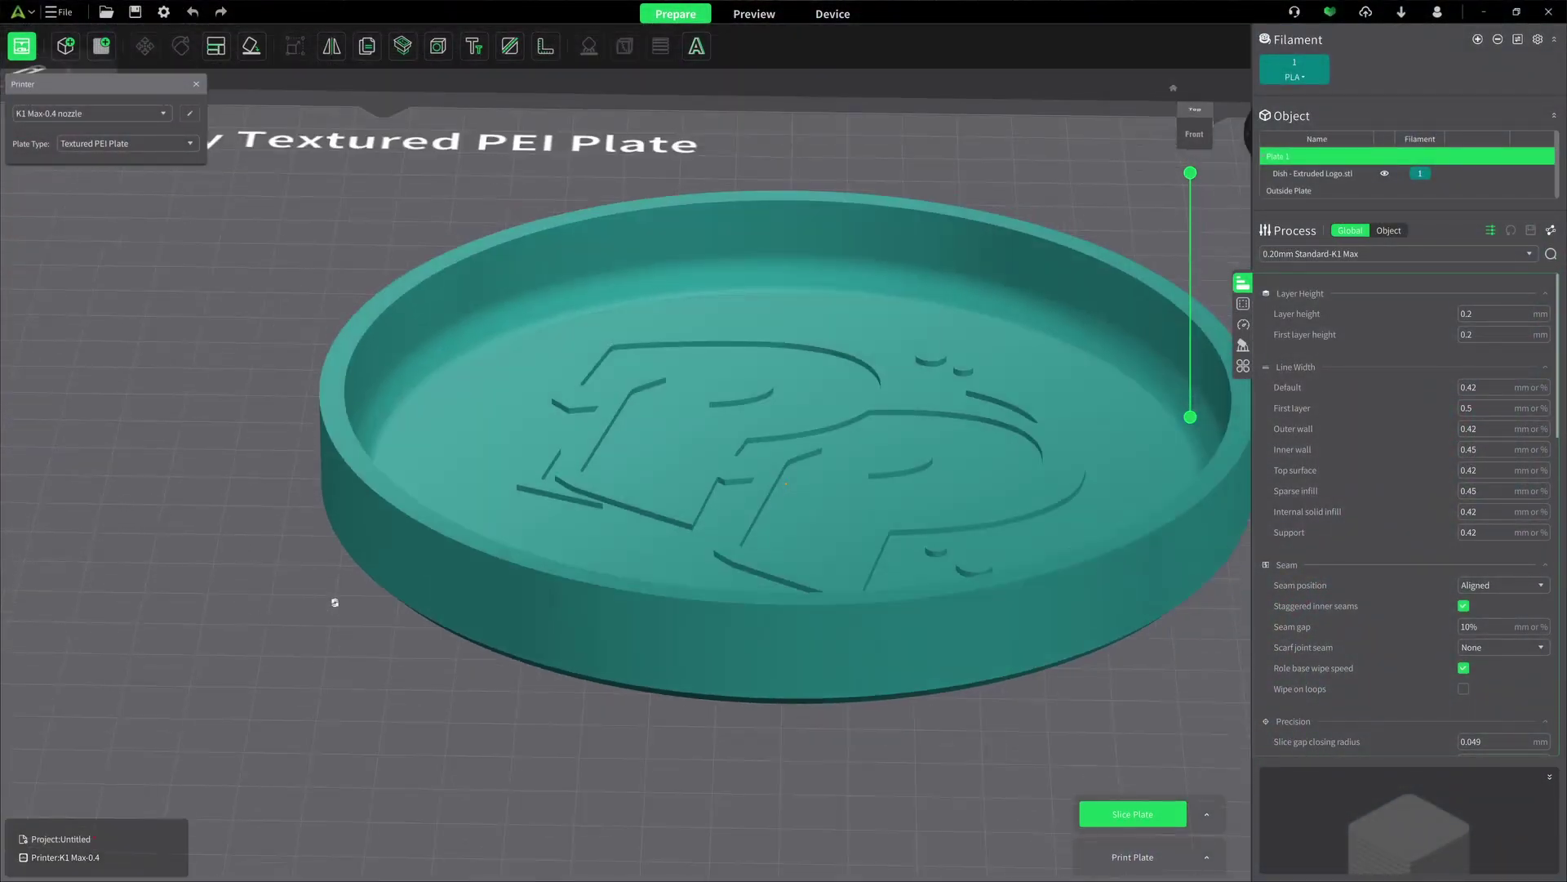
Slice the plate with the unmodified dish and inspect its layers down to layer 15 and back up to layer 90.
left_click_drag(335, 603, 335, 621)
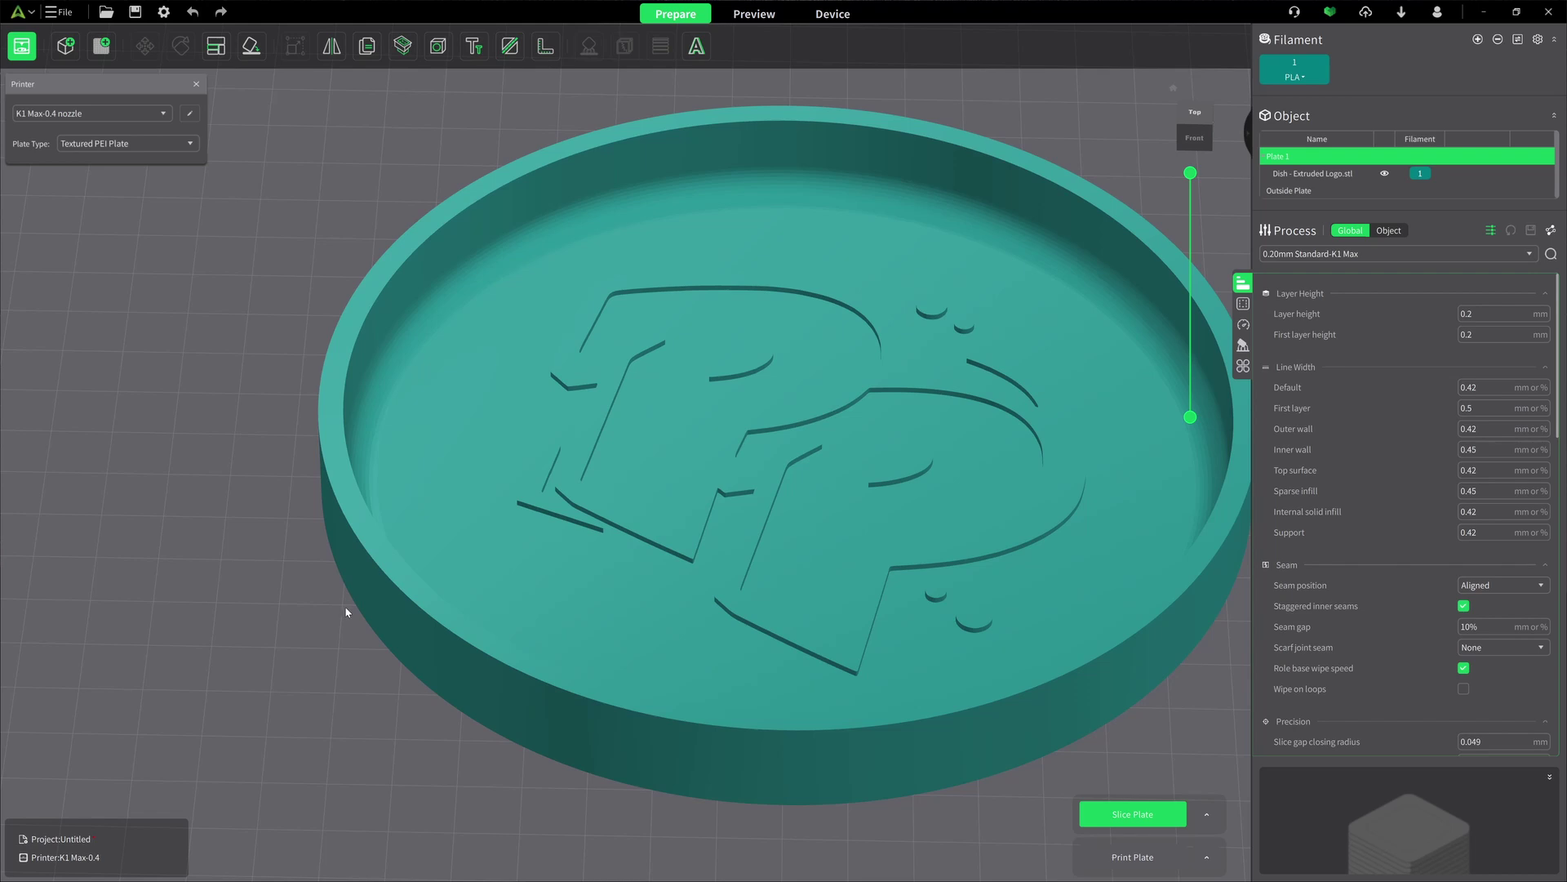
scroll(314, 588, "down", 2)
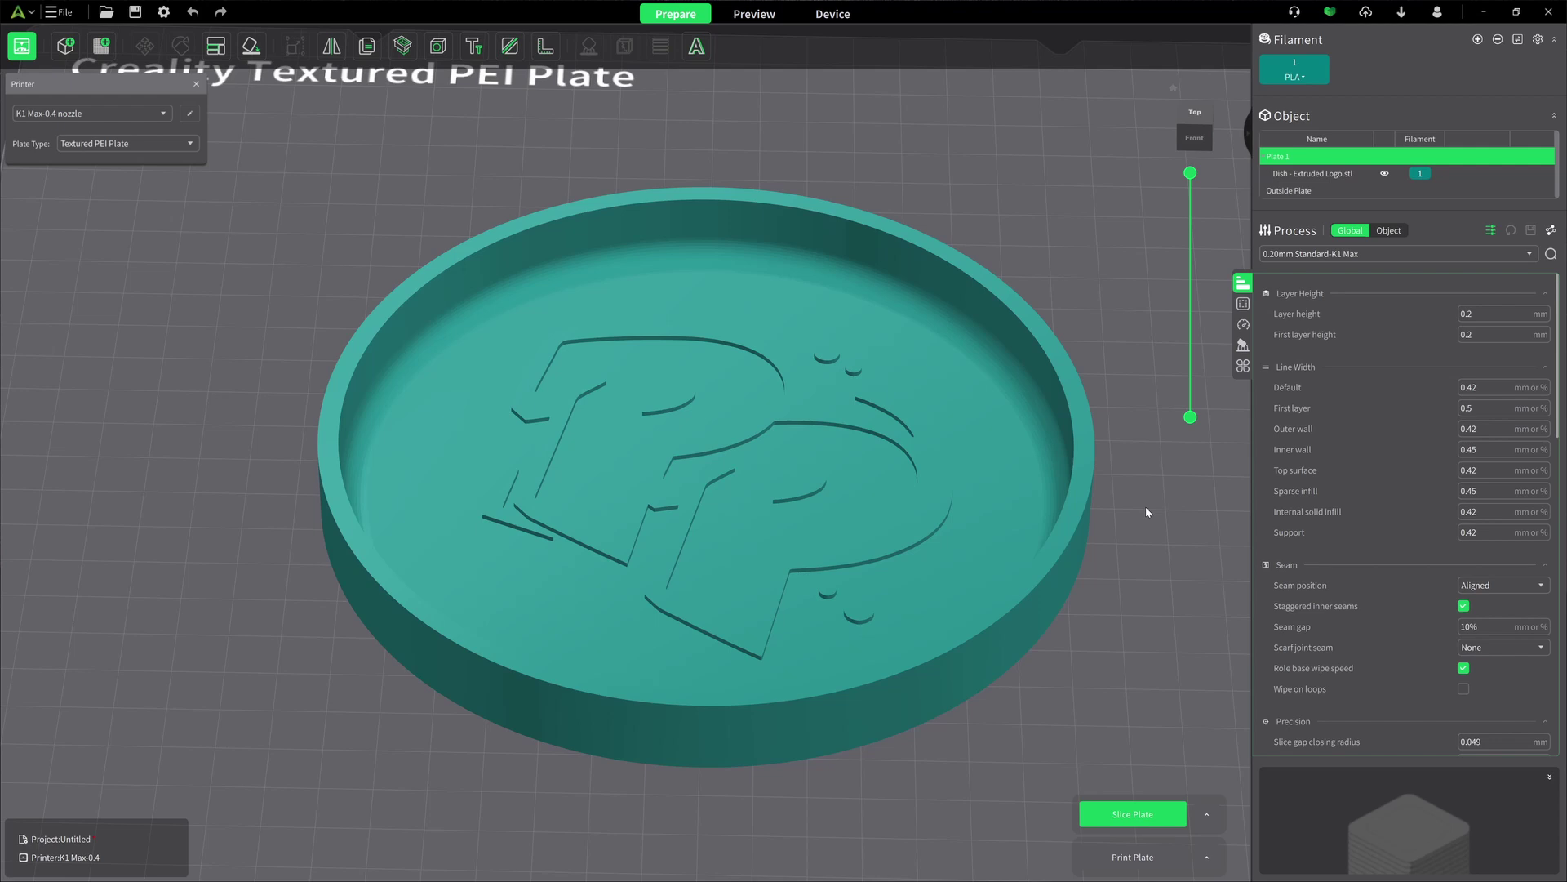
scroll(1106, 650, "down", 3)
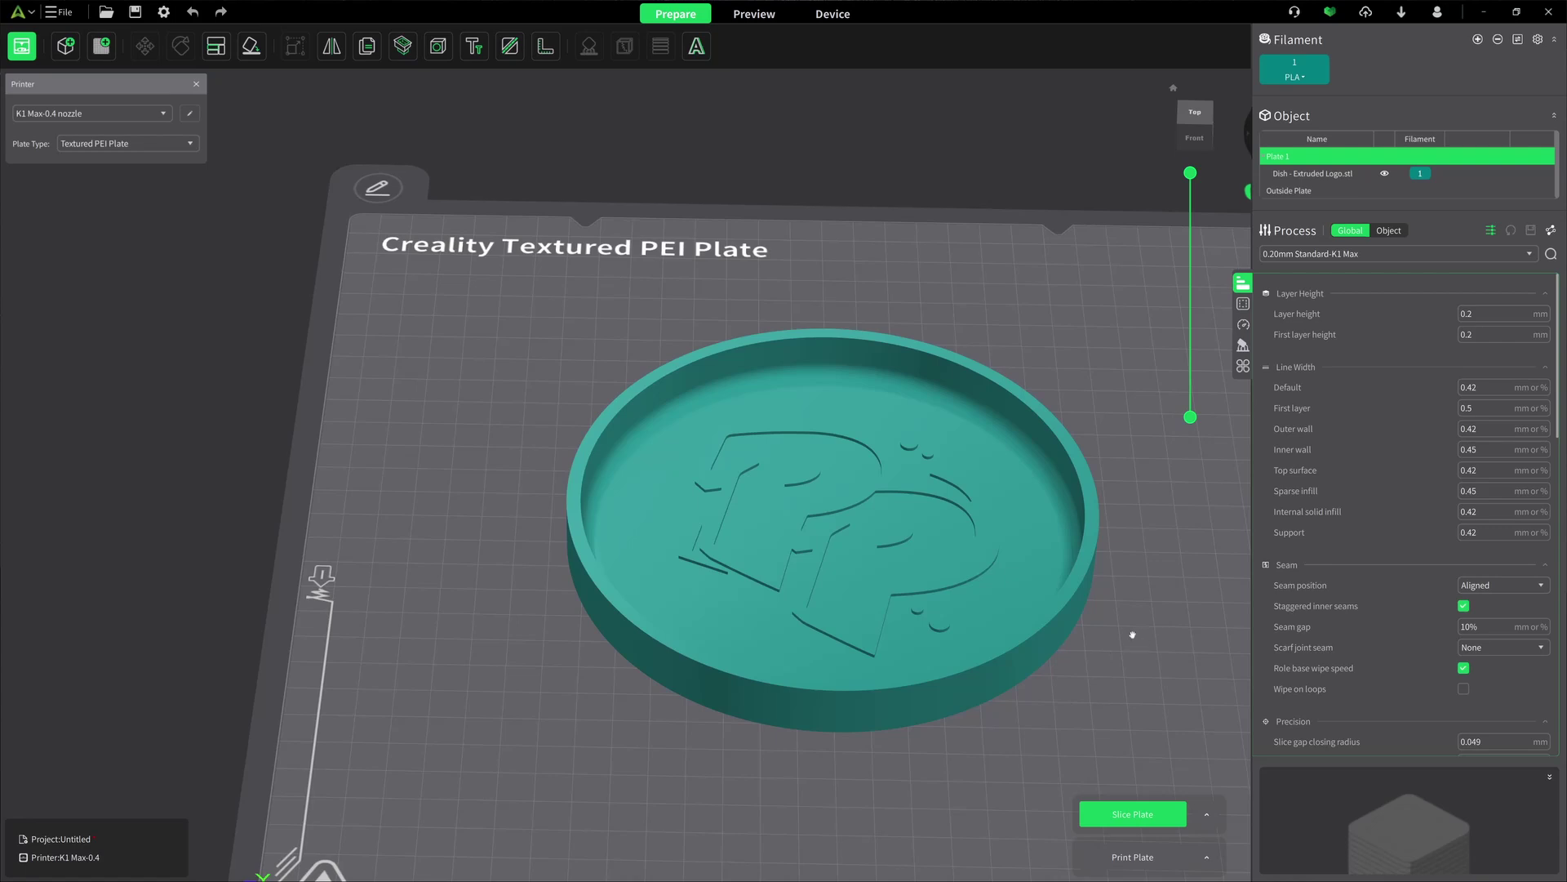
right_click_drag(1132, 634, 941, 496)
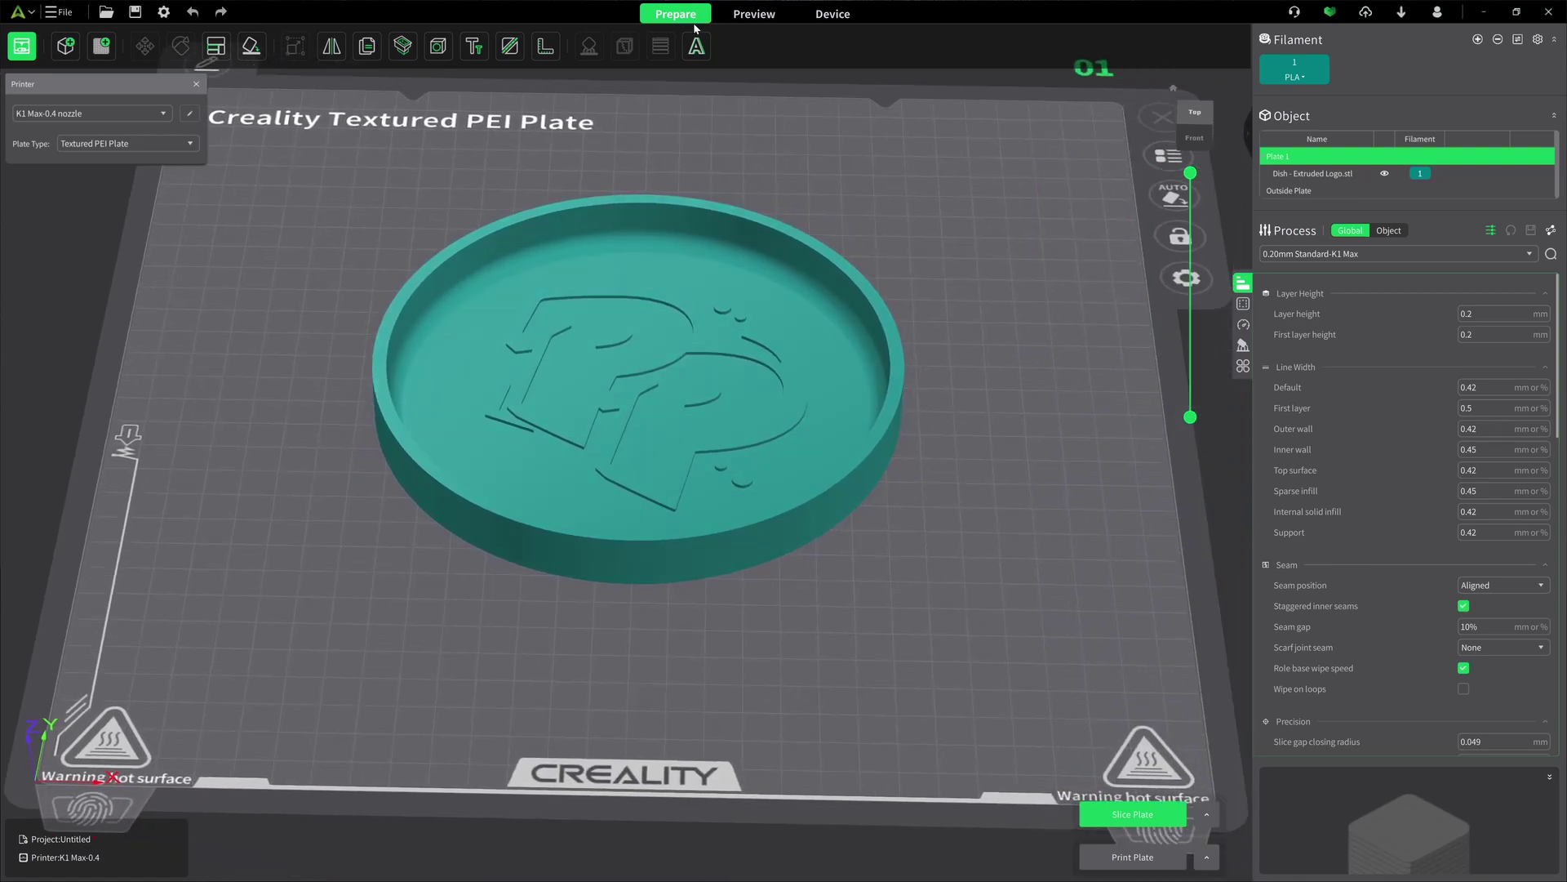
left_click(1151, 816)
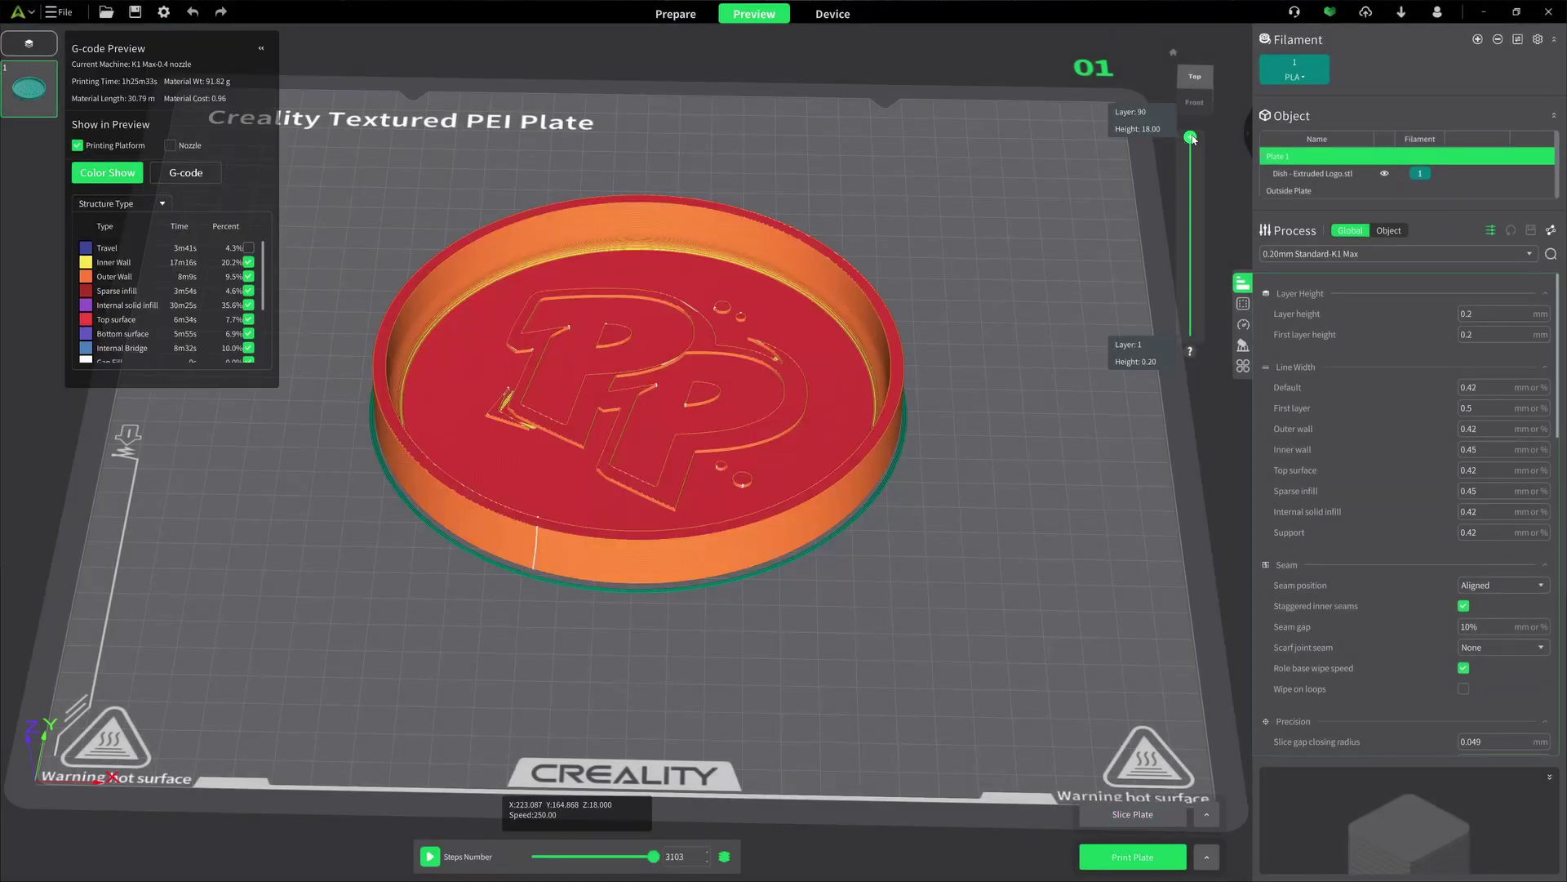
left_click_drag(1193, 139, 1198, 308)
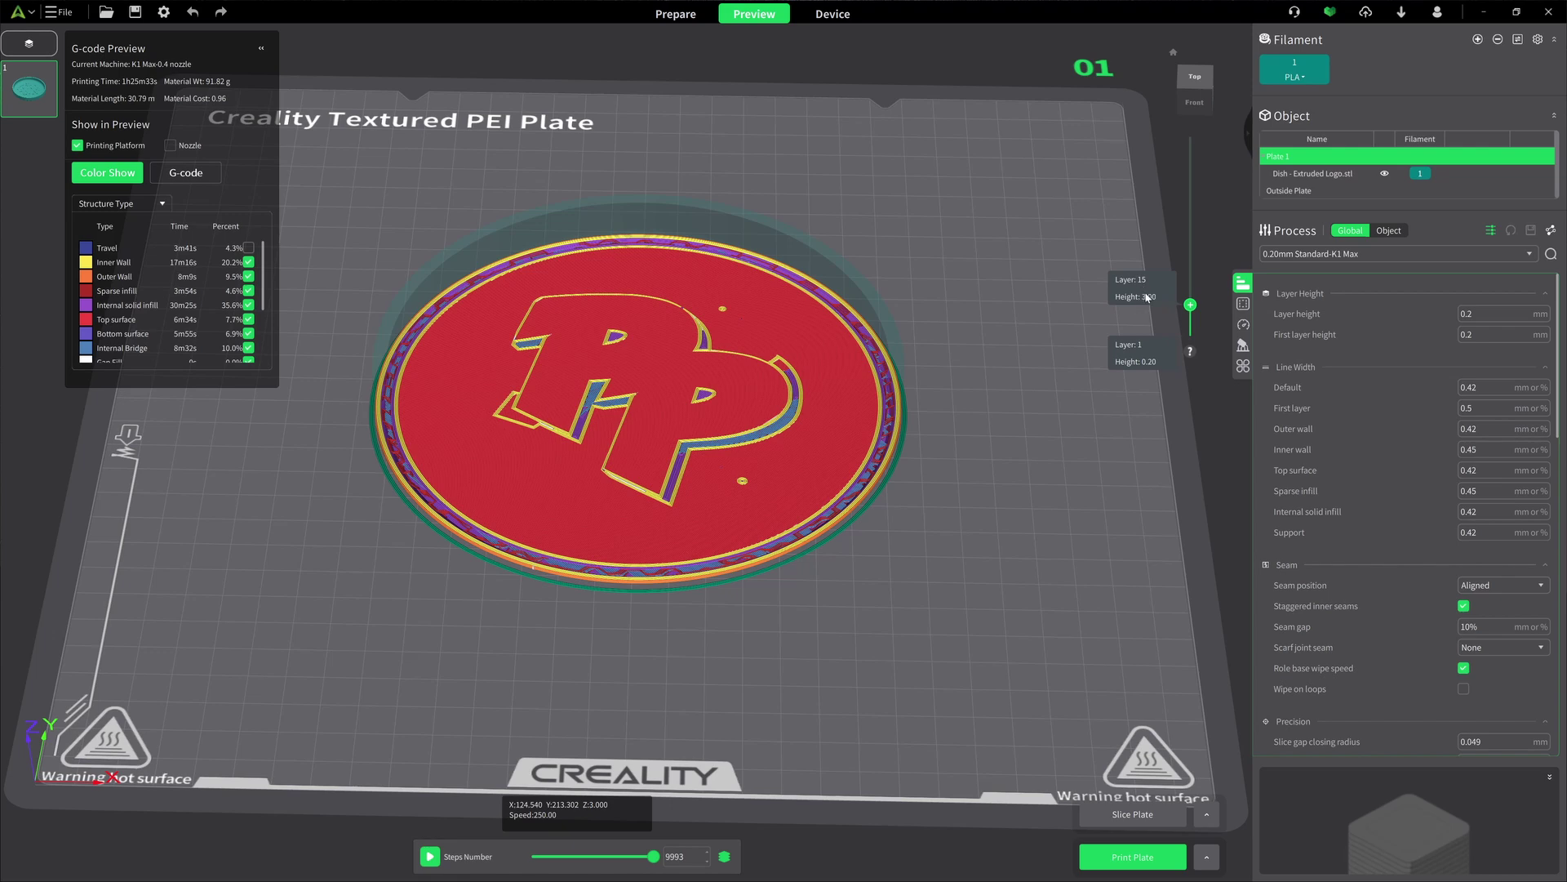
left_click_drag(1190, 305, 1191, 137)
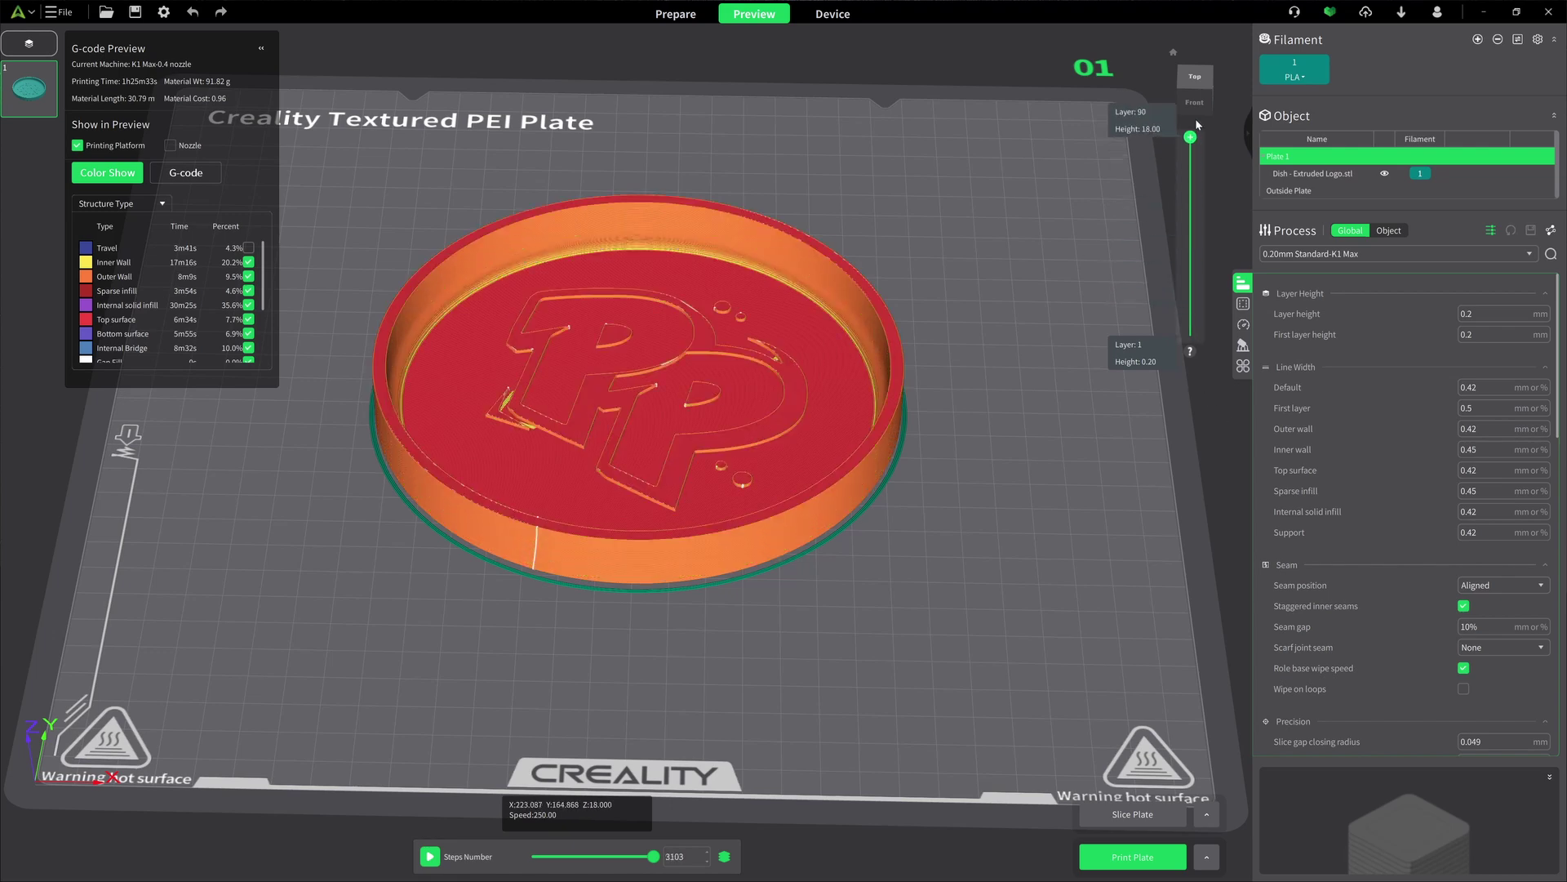
Add a cylinder to the dish model as a negative part.
left_click(675, 14)
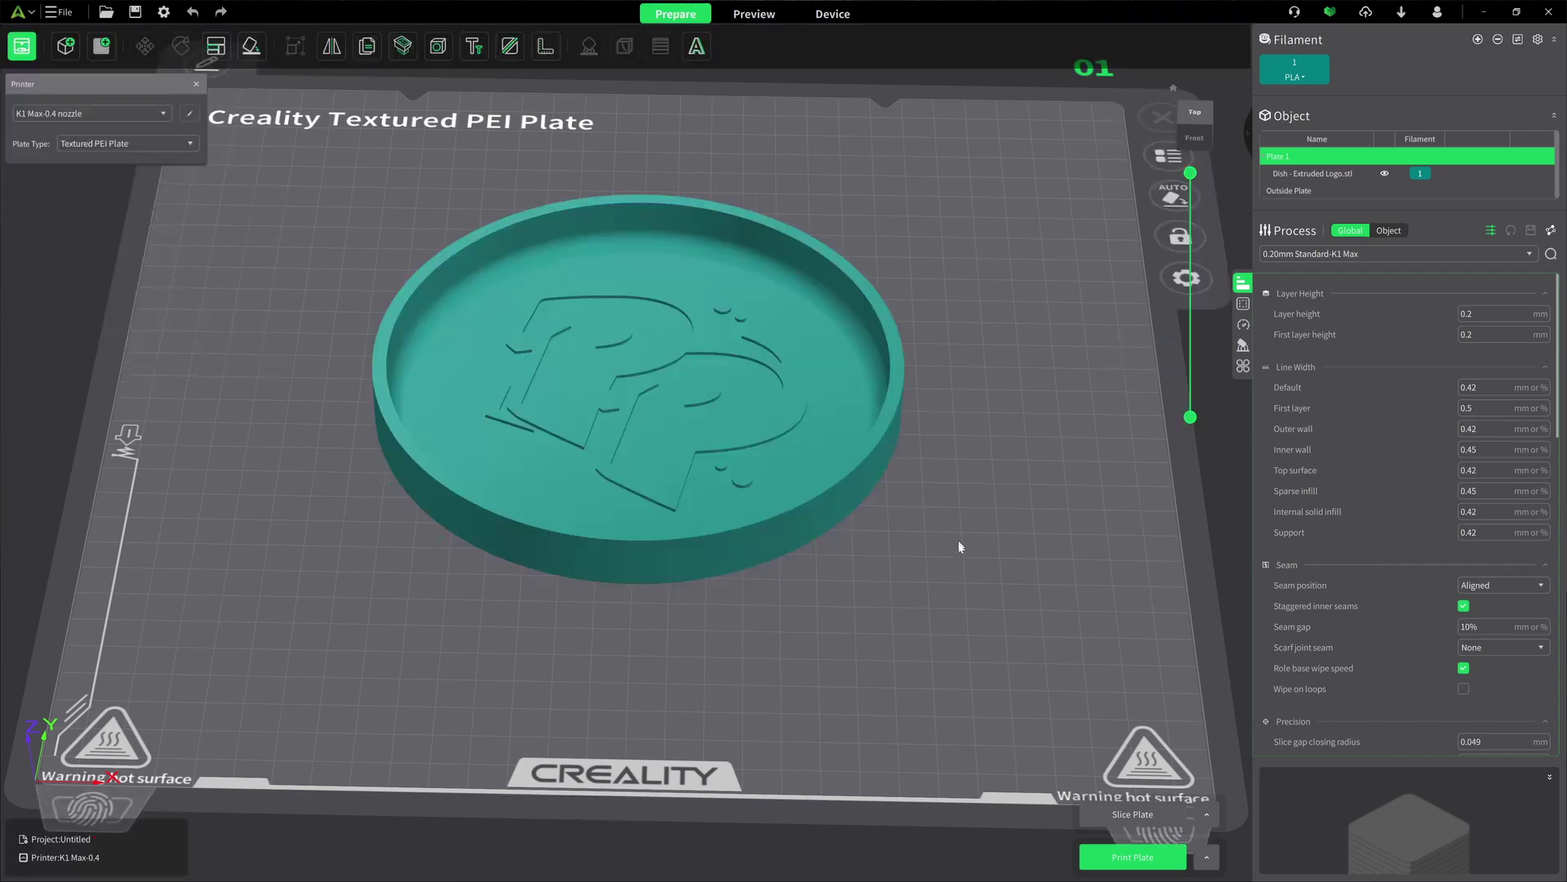
left_click(667, 337)
right_click(668, 336)
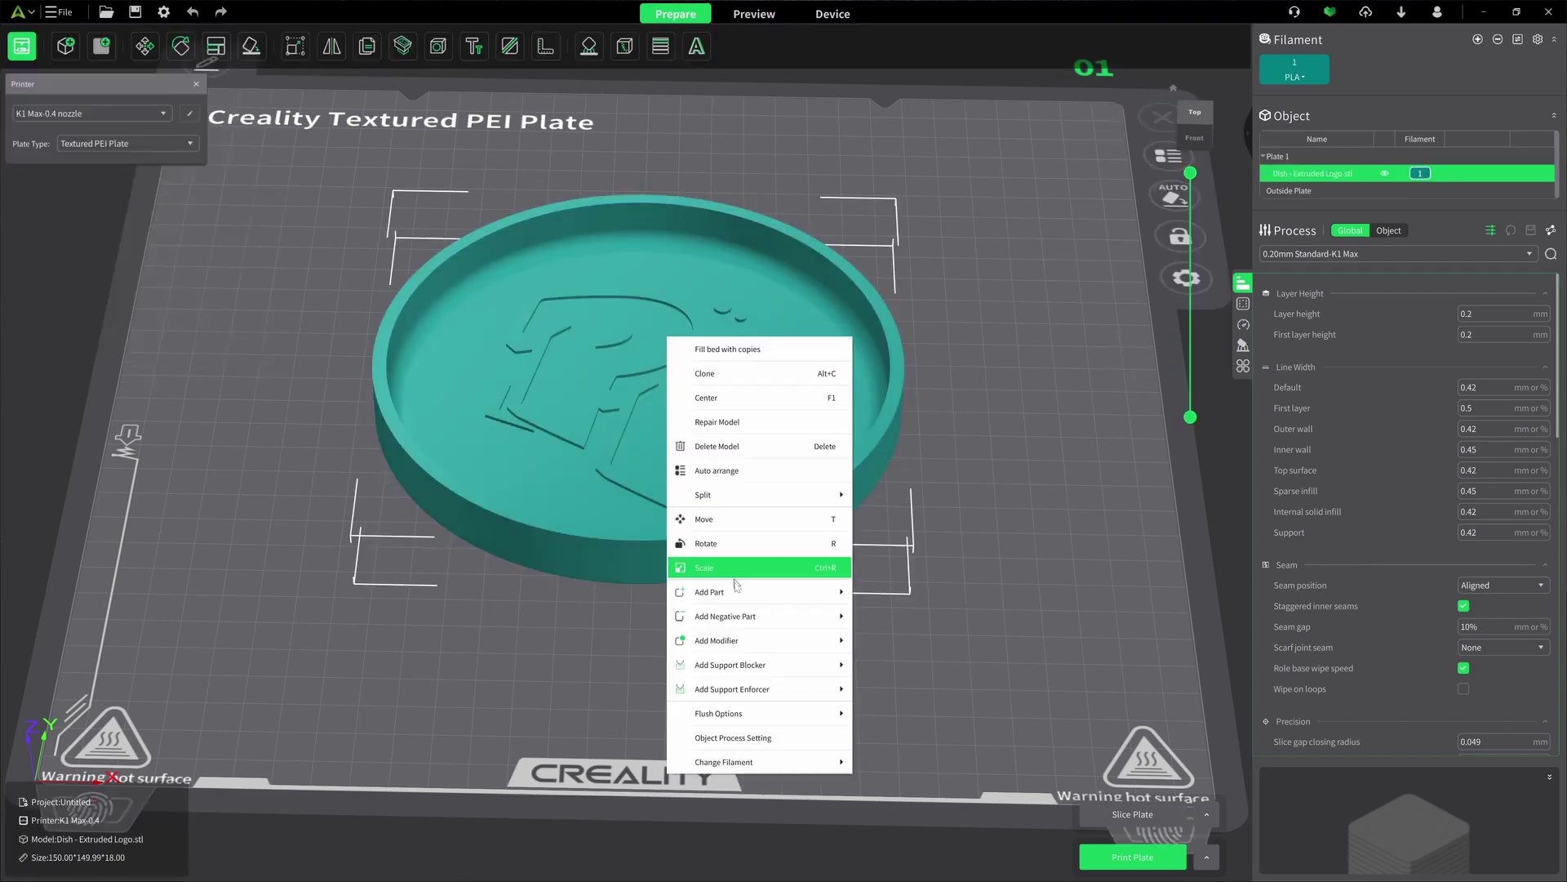
mouse_move(737, 618)
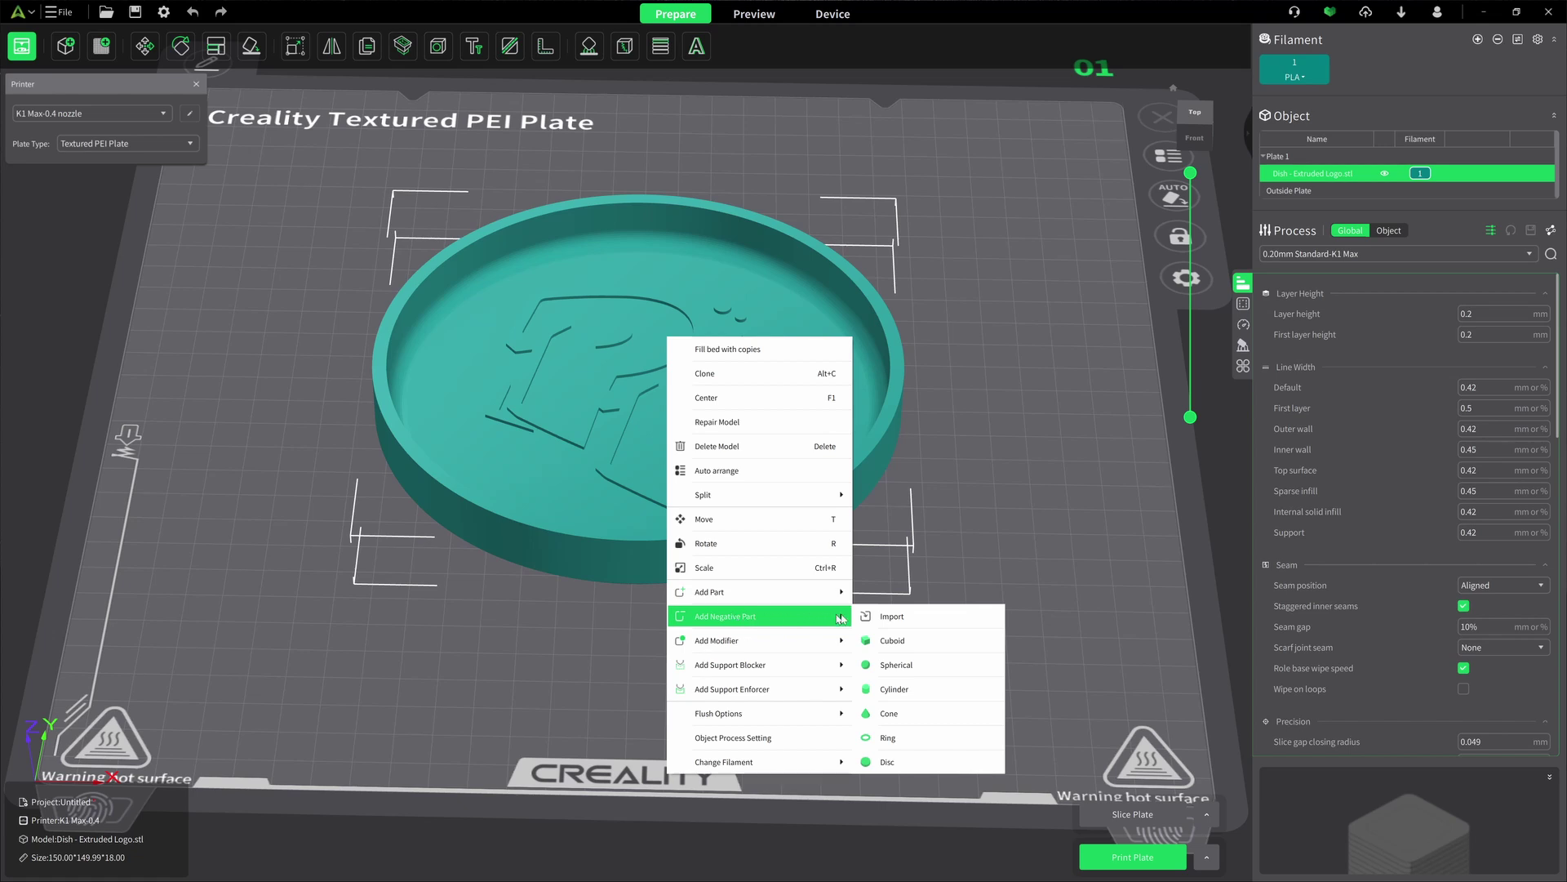
left_click(901, 690)
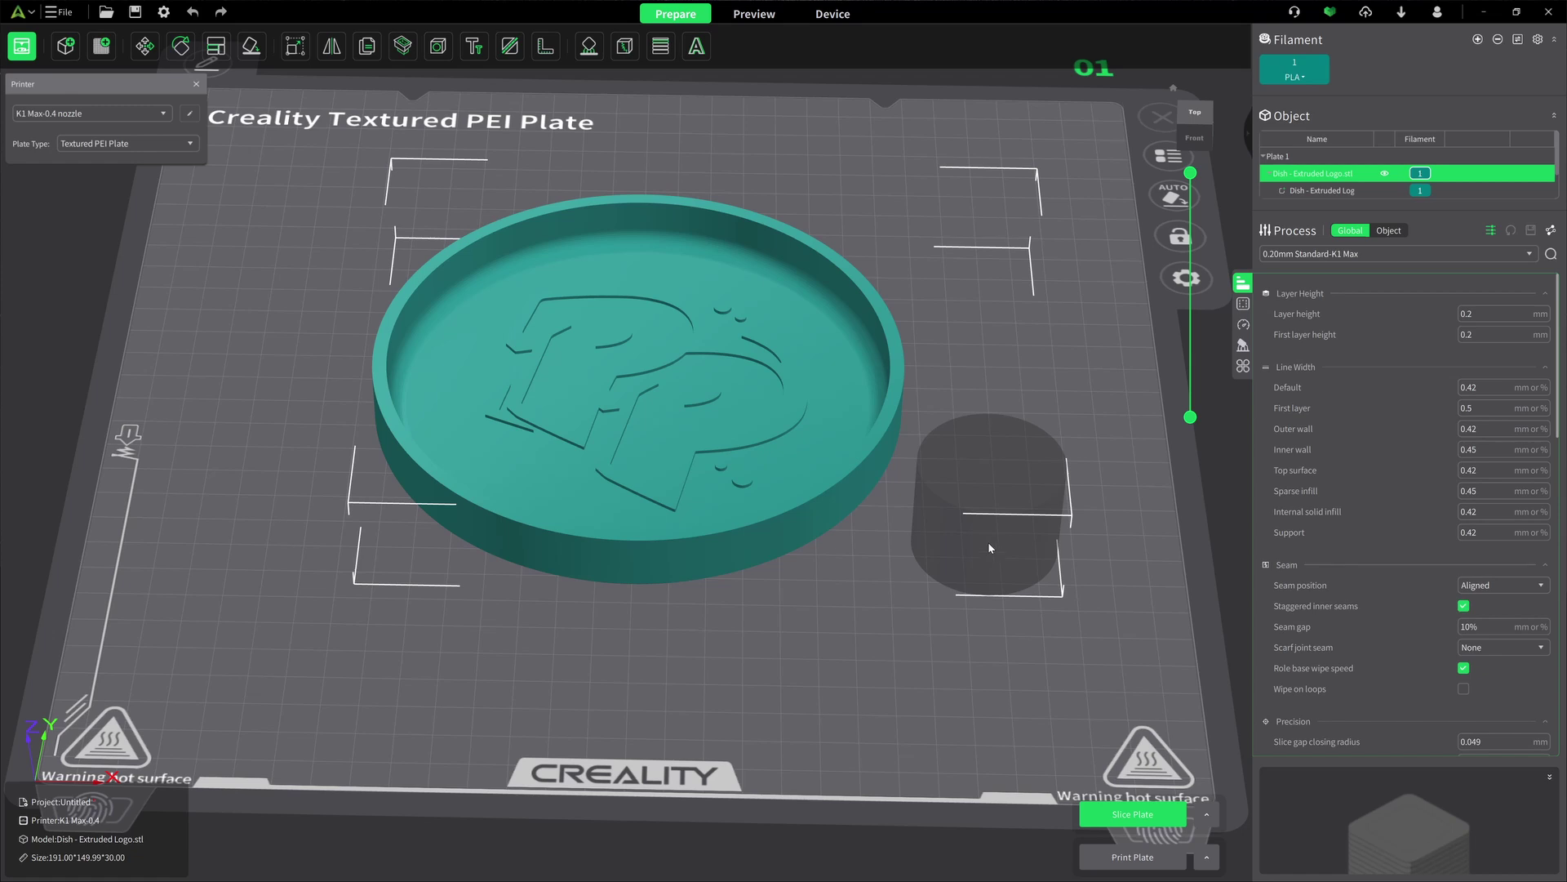
left_click(974, 645)
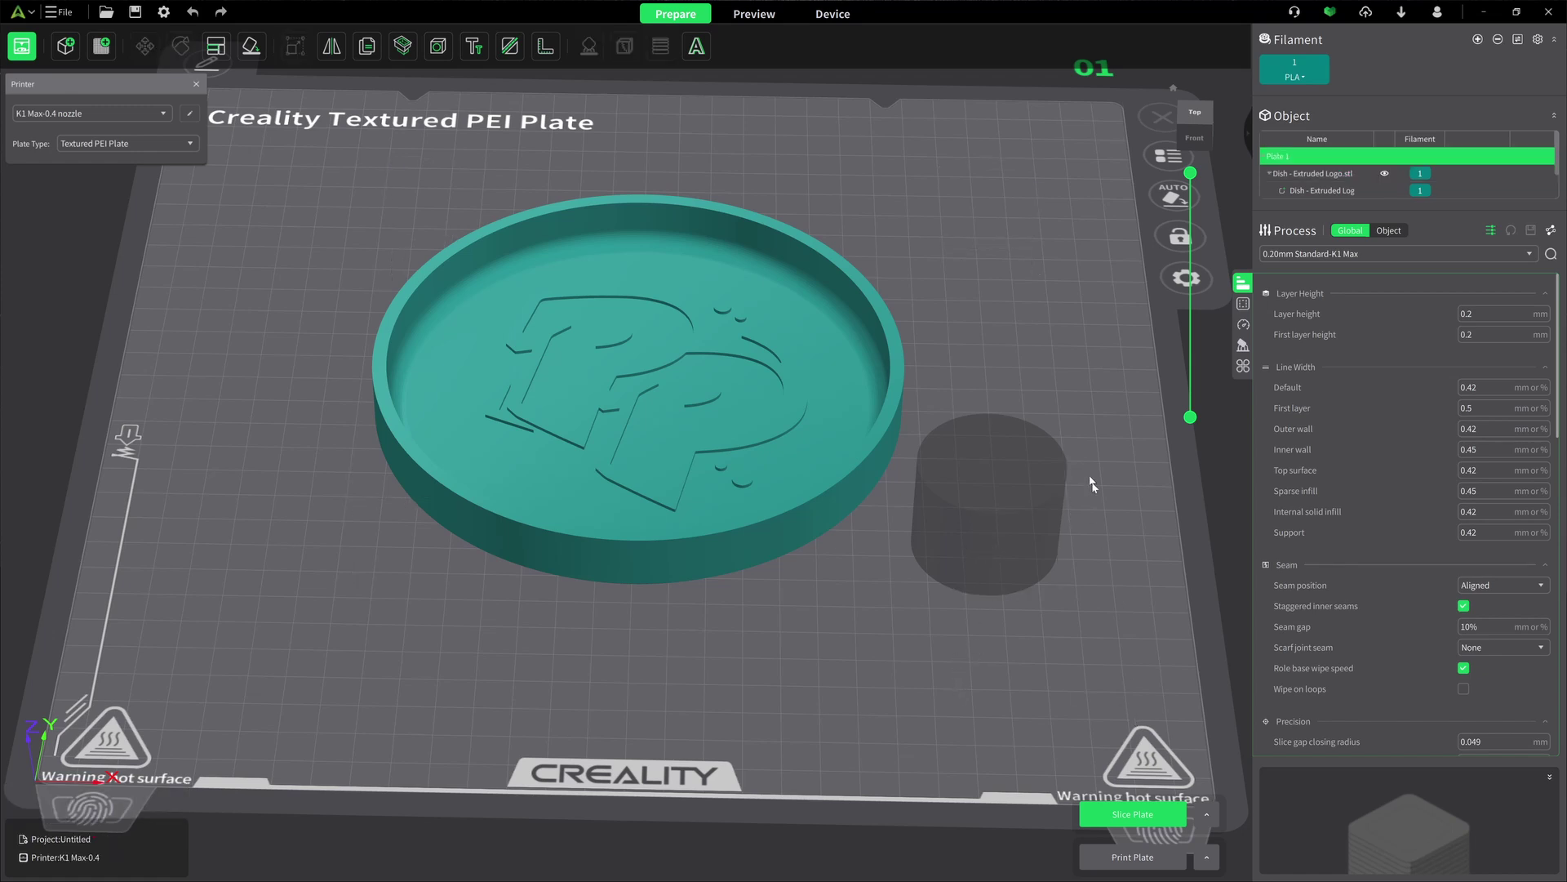
Show the object-level process settings for the negative cylinder and center the cylinder in the dish.
left_click(1053, 491)
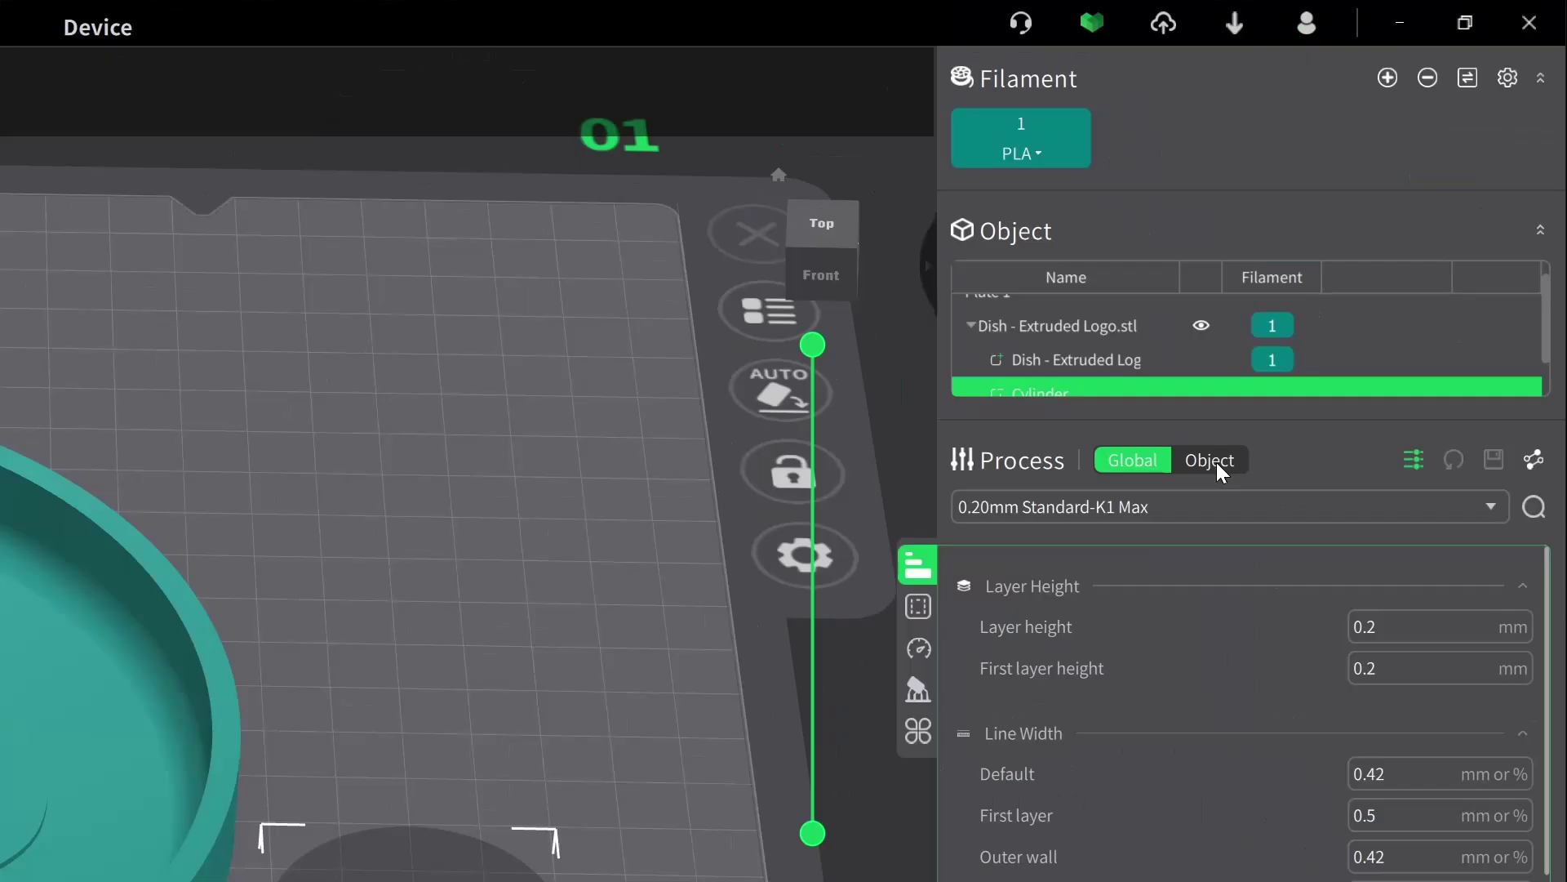
left_click(1216, 459)
scroll(1086, 324, "down", 1)
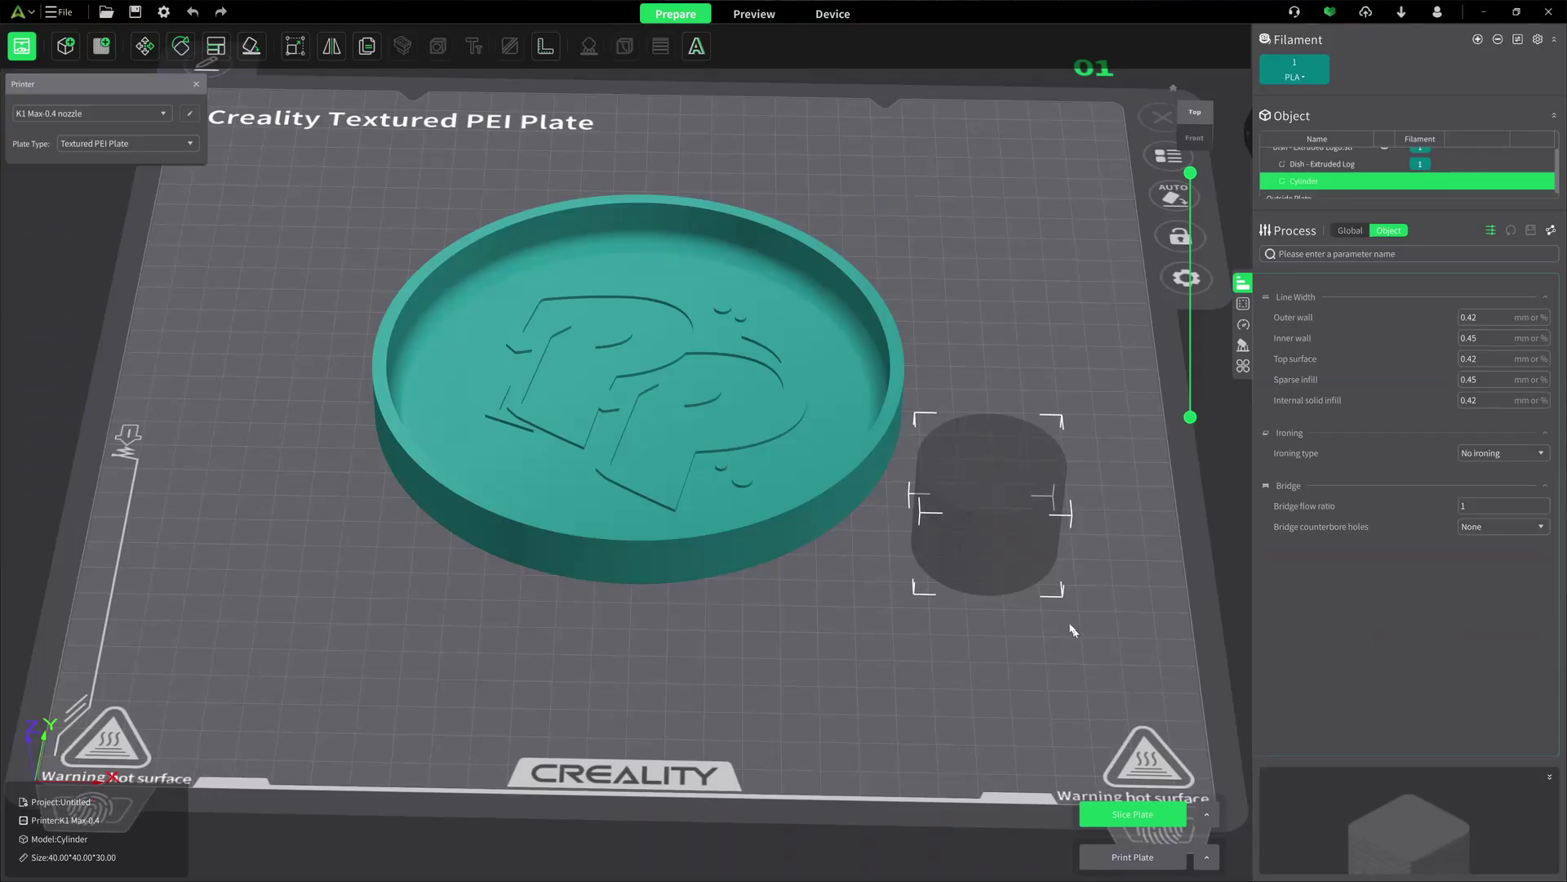
right_click(980, 548)
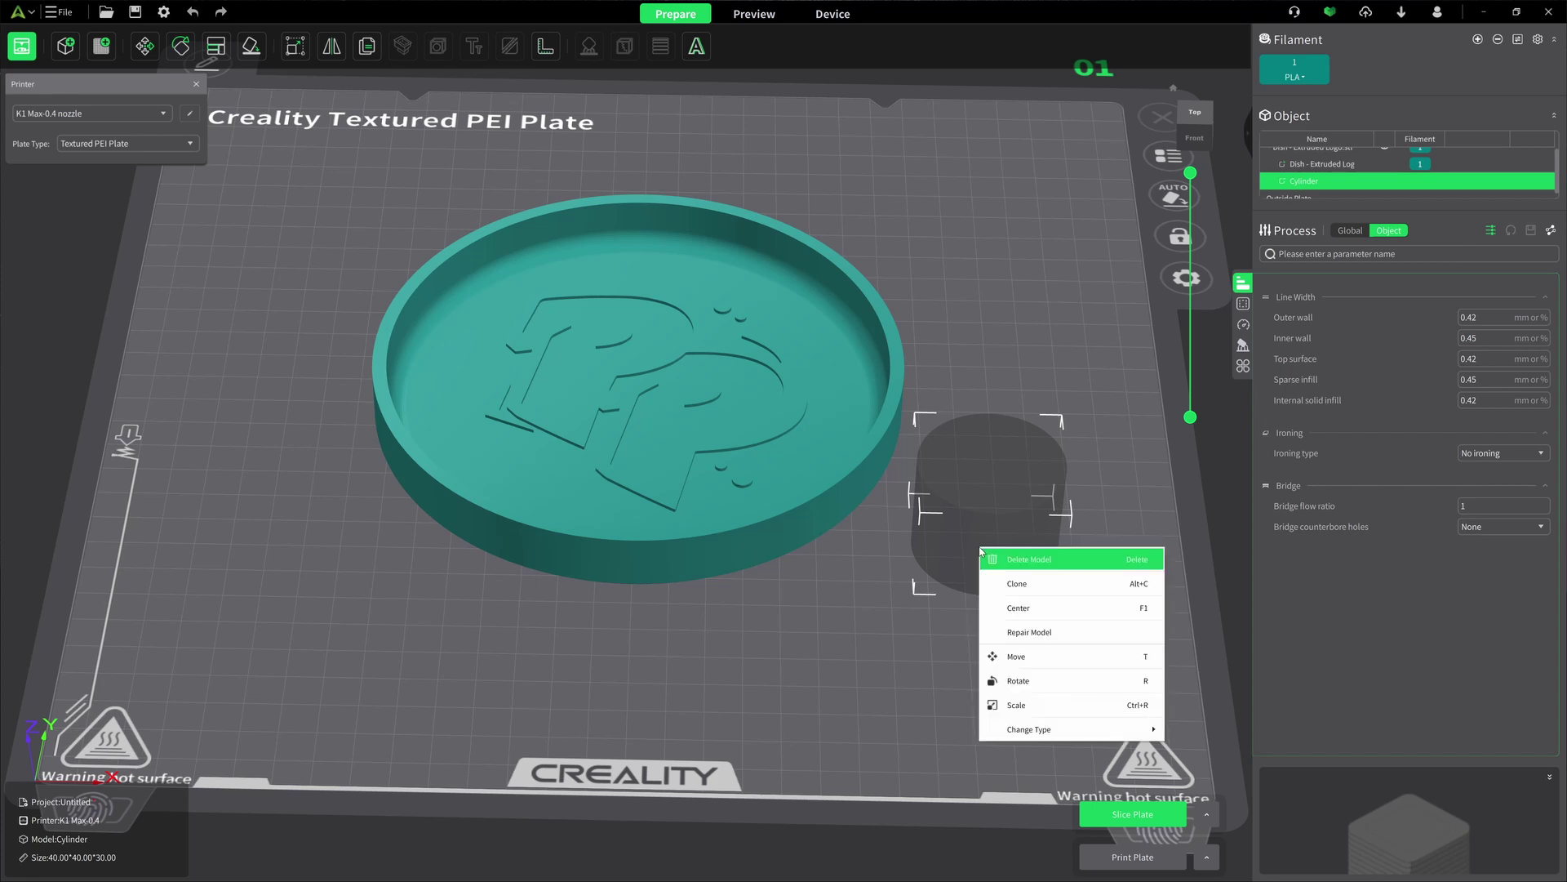
left_click(1026, 604)
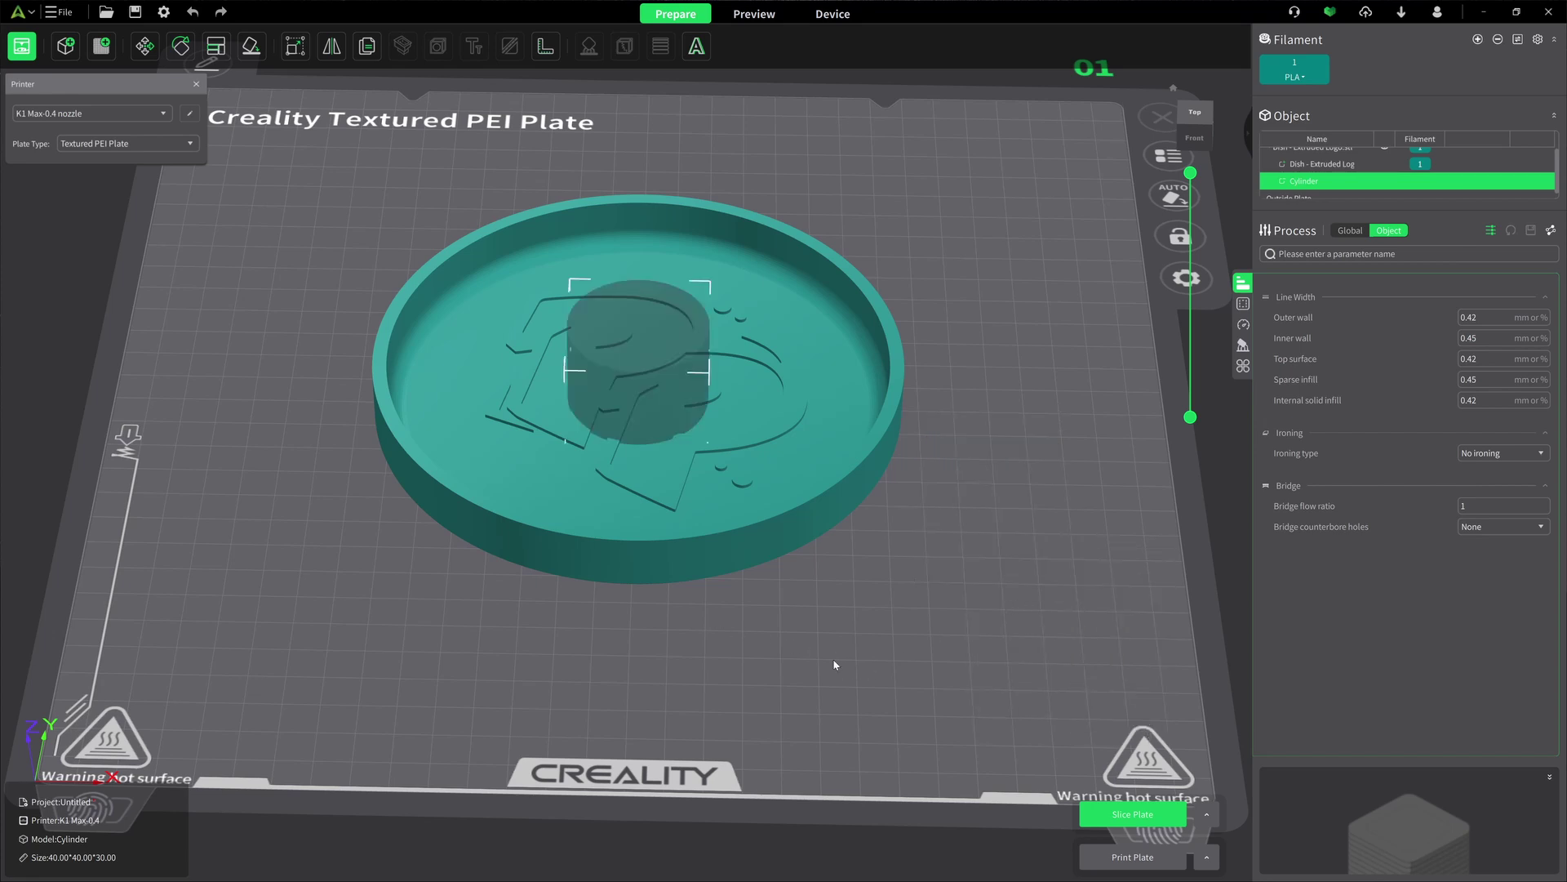
Turn on uniform scaling for the negative cylinder and enlarge it to about 110 mm in diameter.
left_click_drag(835, 664, 829, 710)
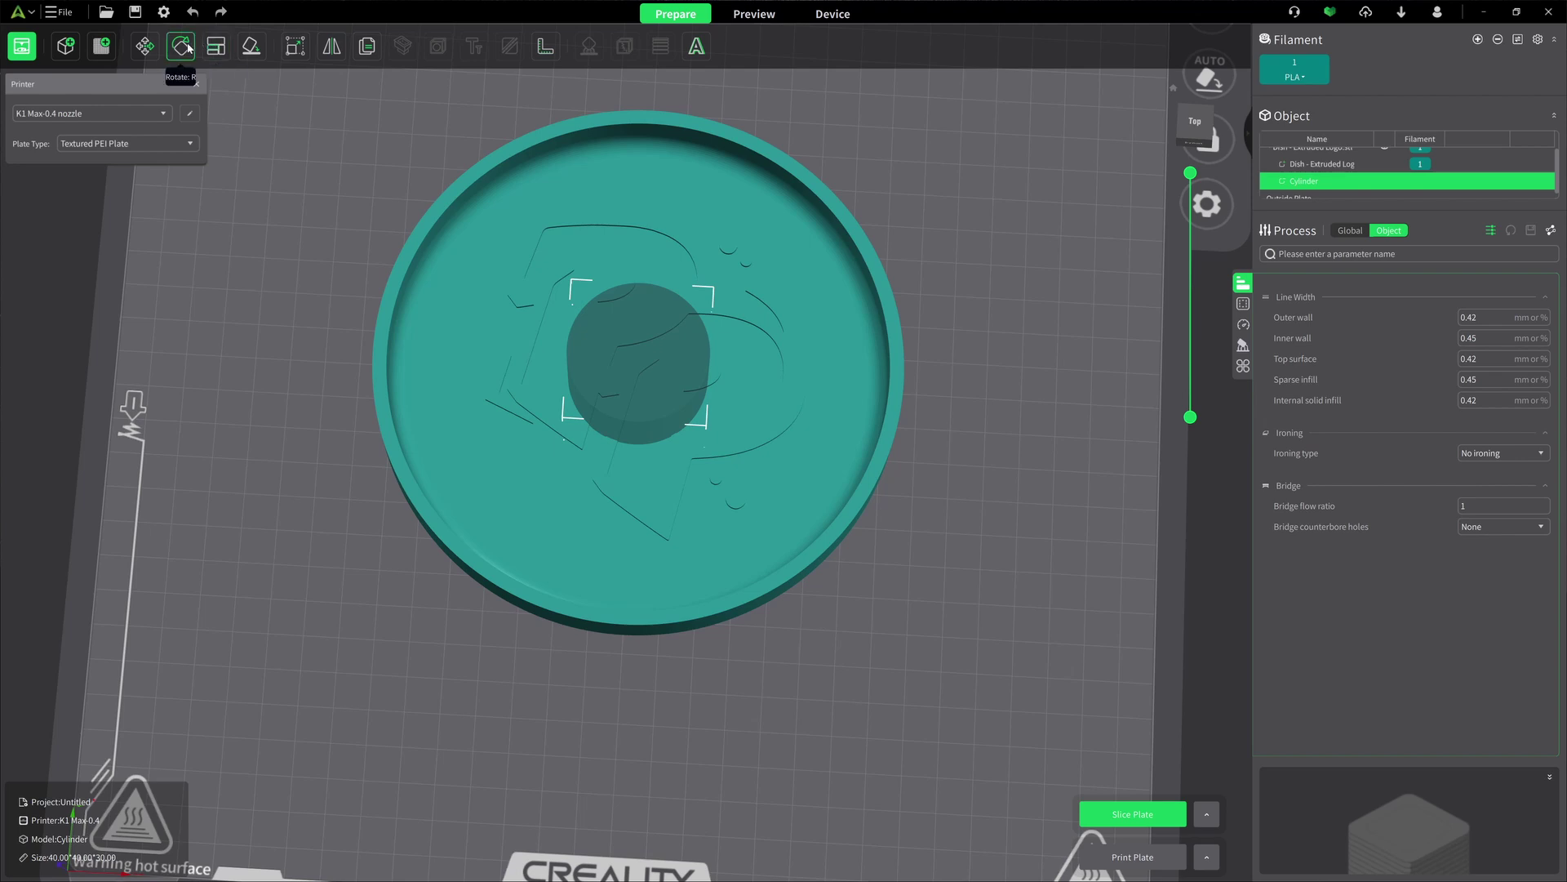
left_click(295, 46)
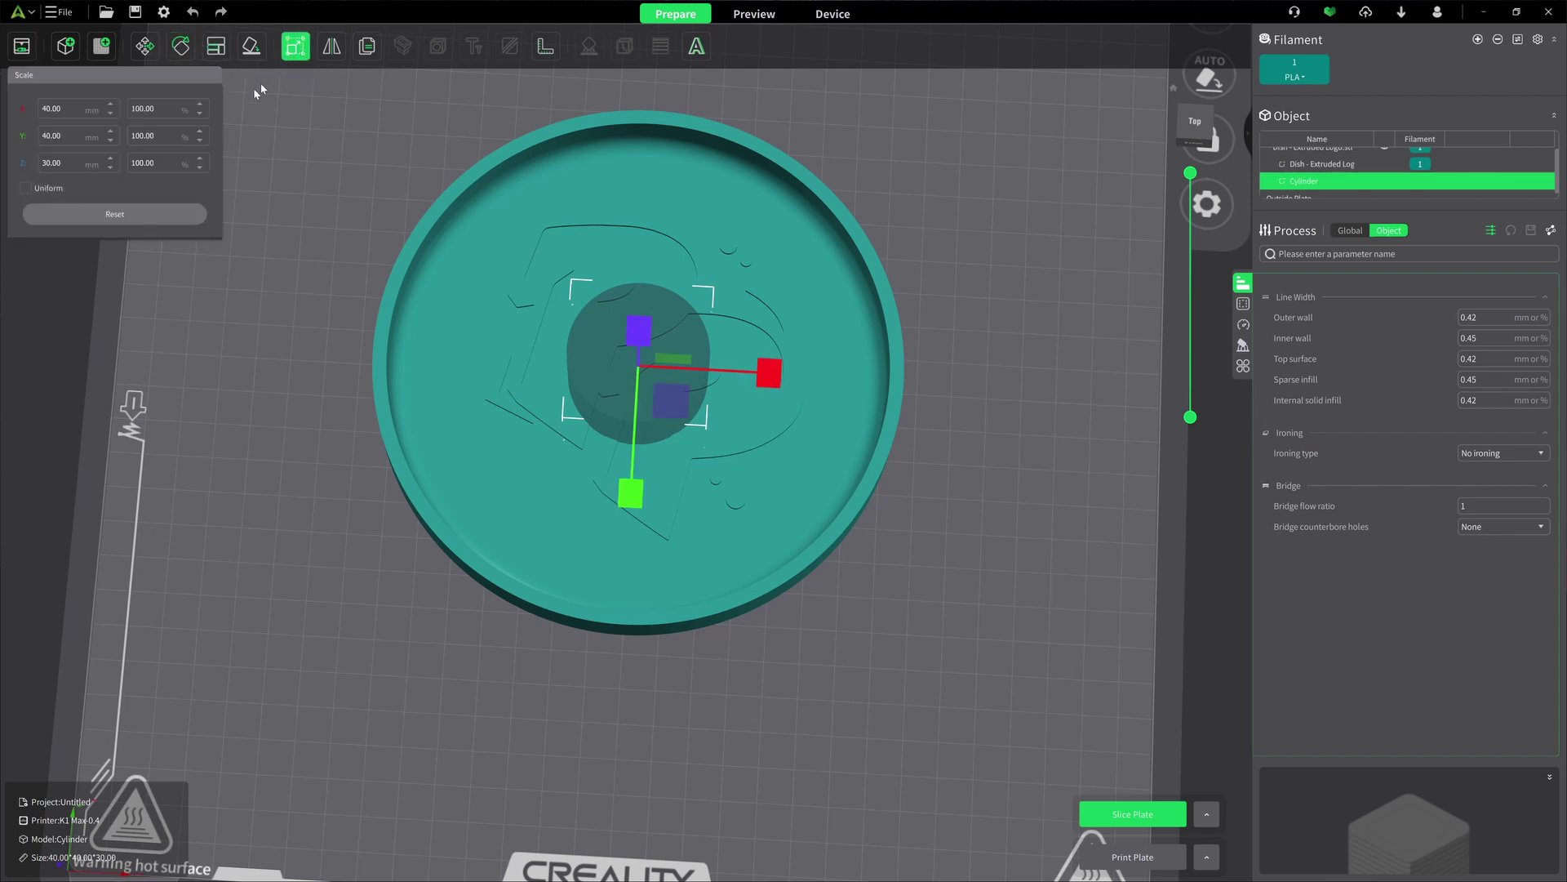
right_click(33, 193)
left_click(301, 198)
left_click(301, 198)
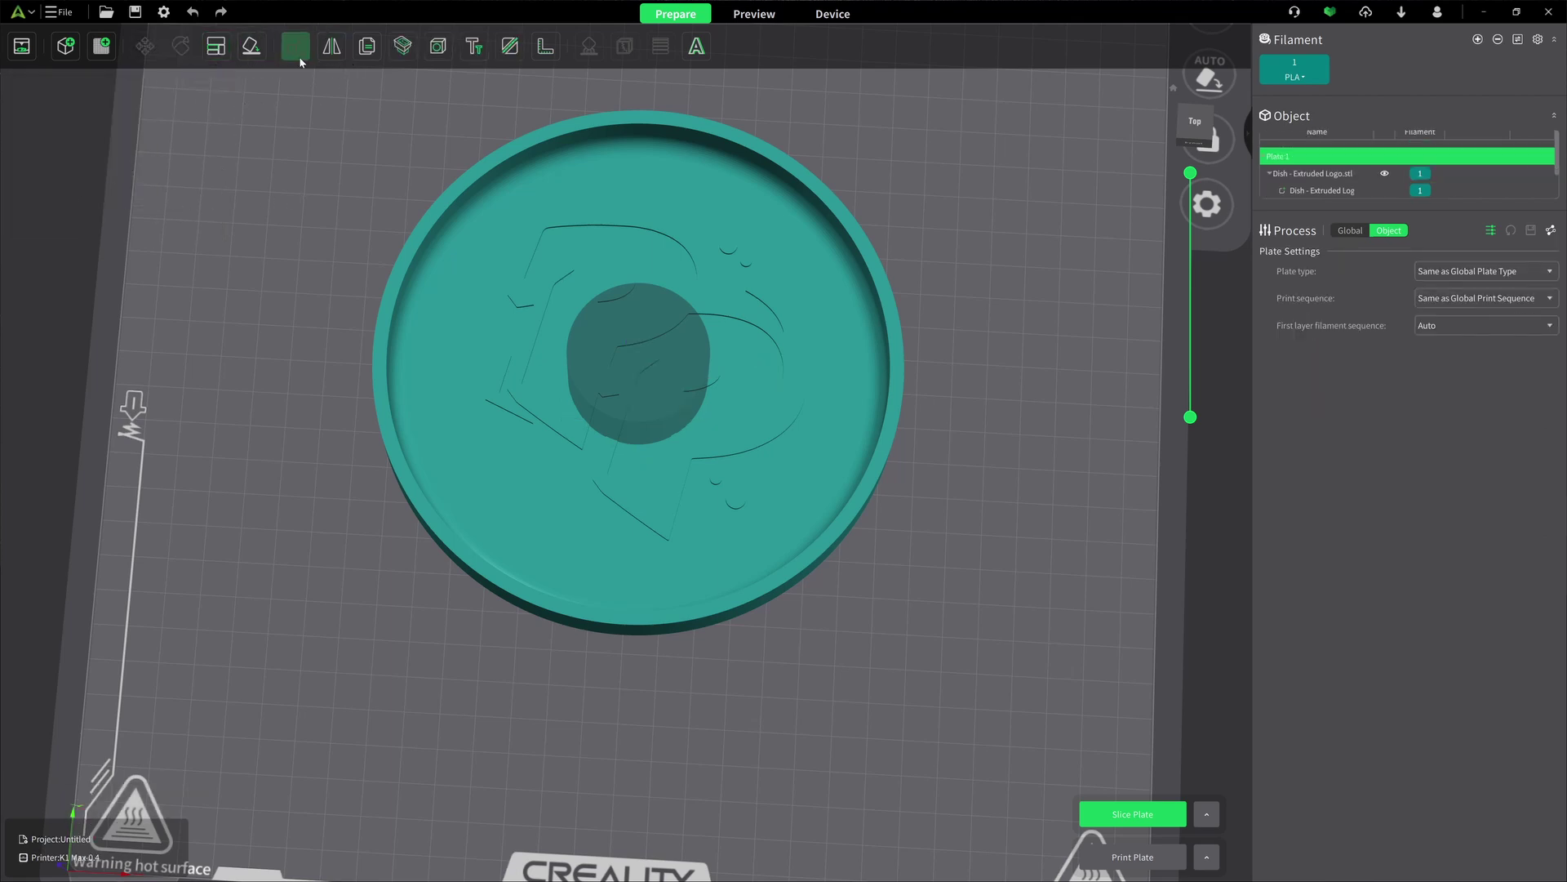
left_click(585, 332)
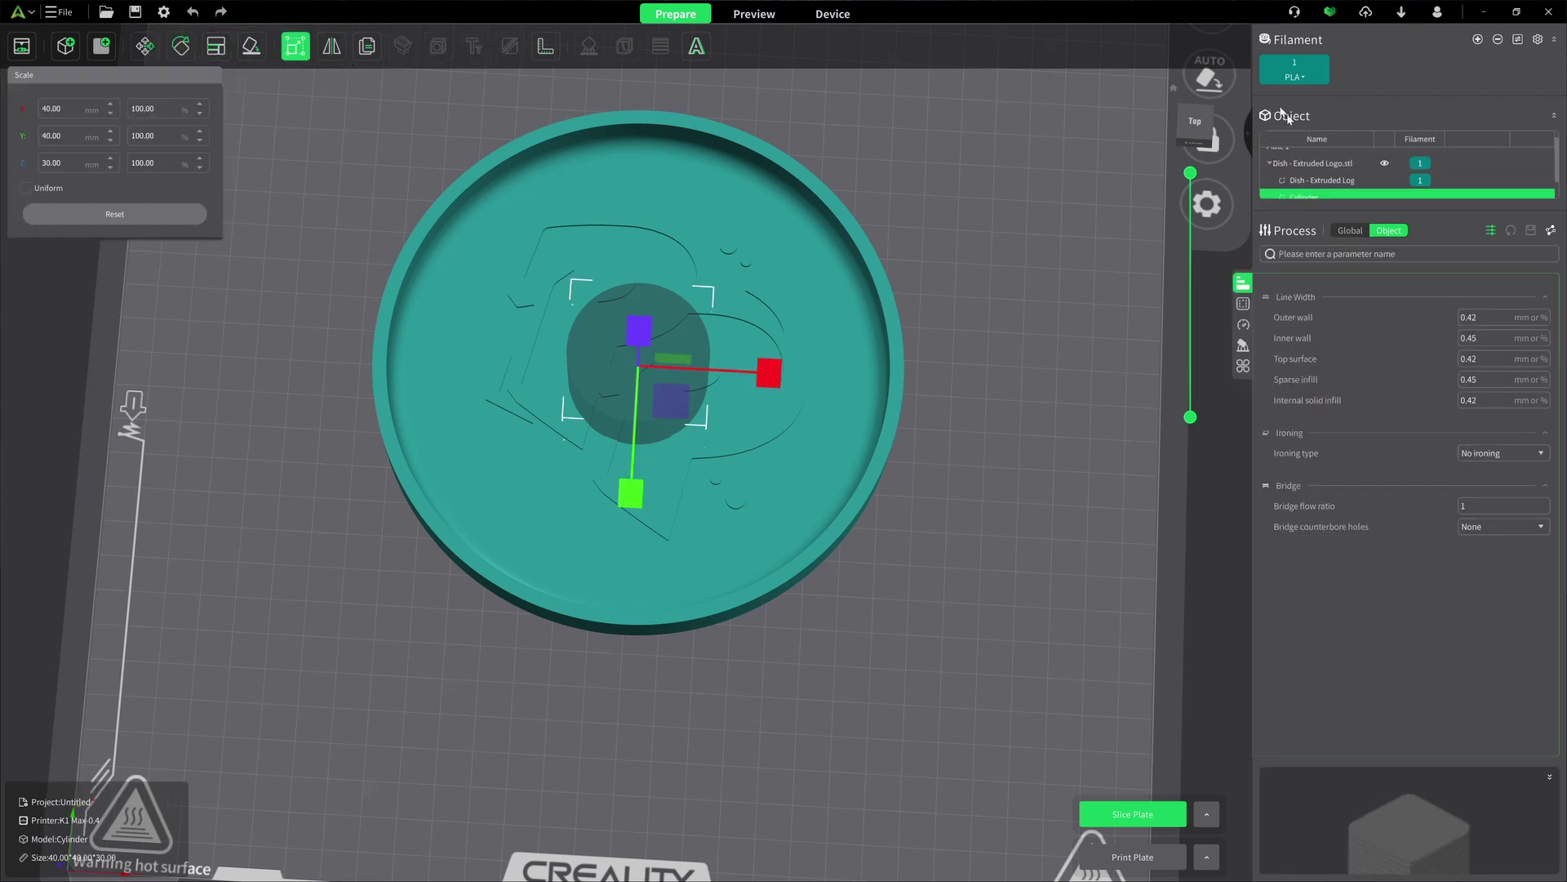
right_click(28, 195)
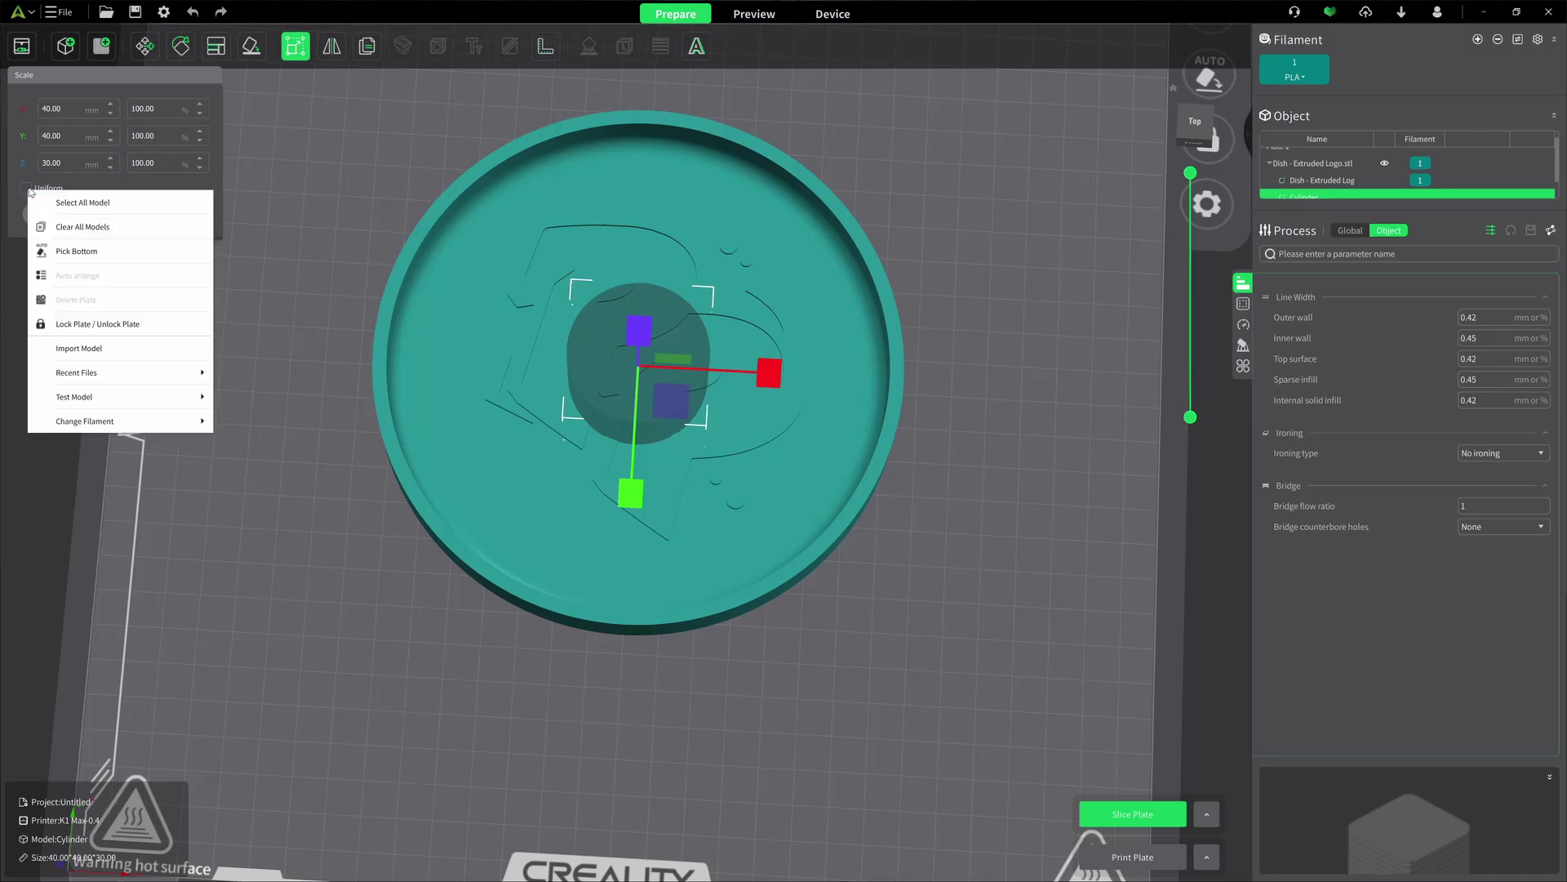
key("Escape")
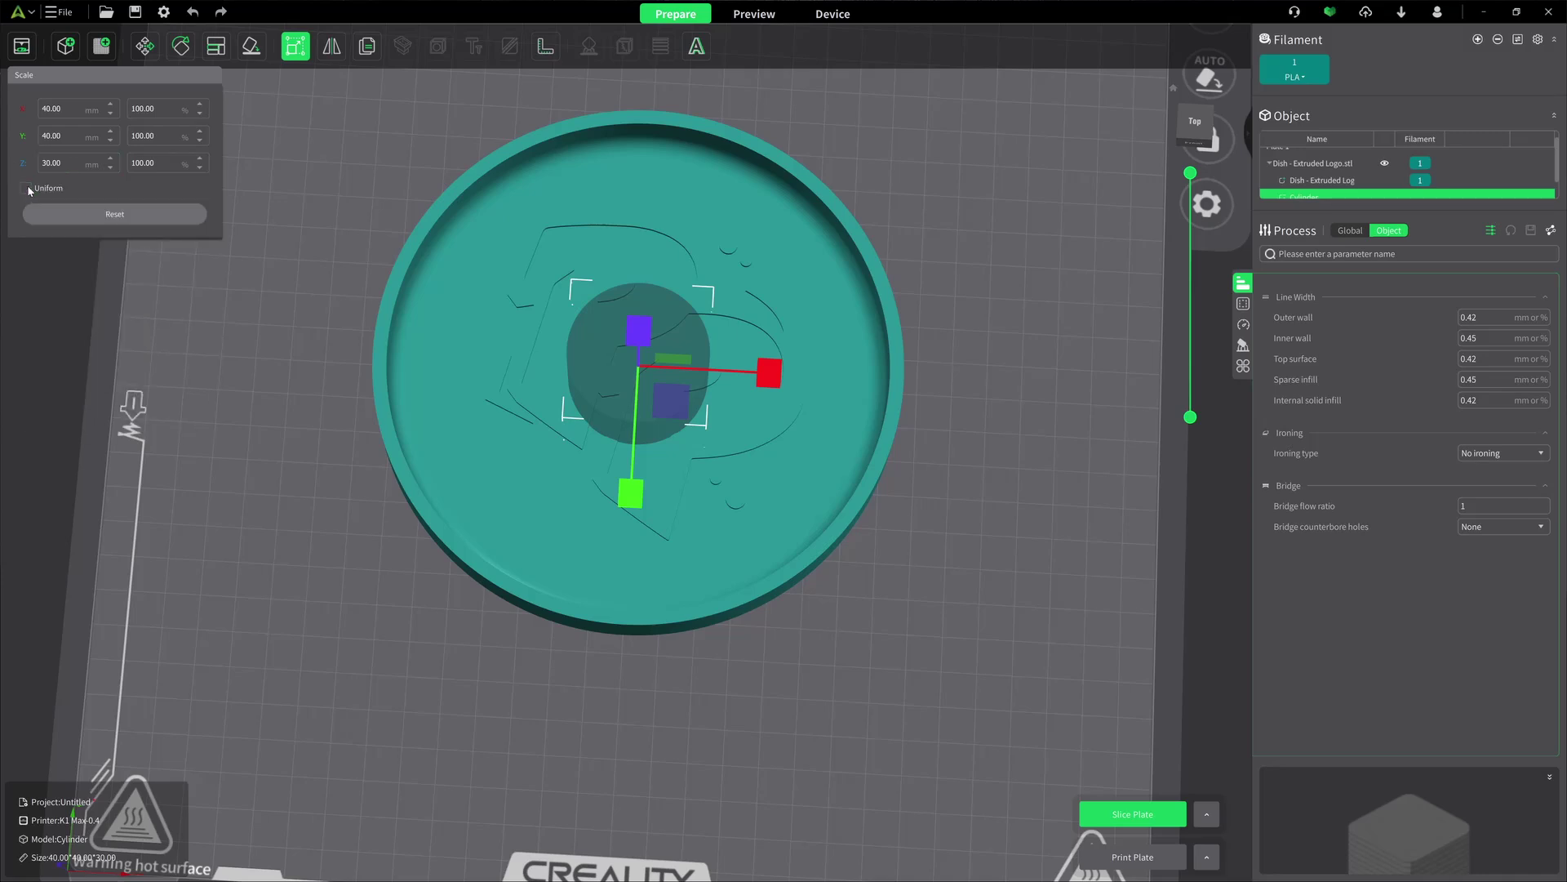
left_click(27, 189)
left_click_drag(769, 372, 903, 607)
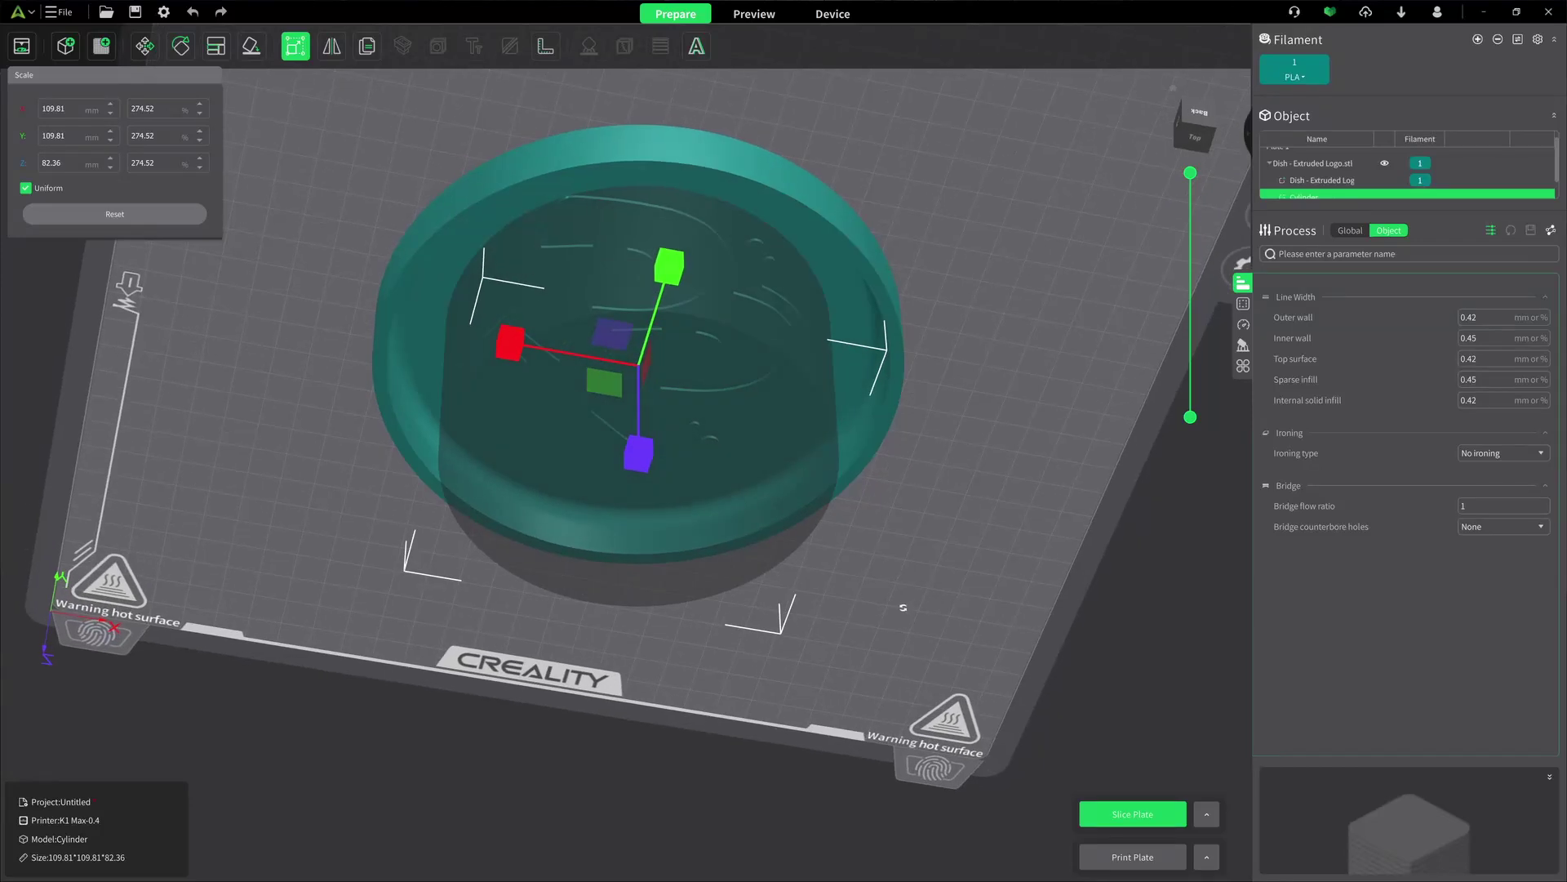
Uniformly enlarge the negative cylinder further to 114 mm in diameter so that it covers the whole logo.
scroll(545, 191, "up", 5)
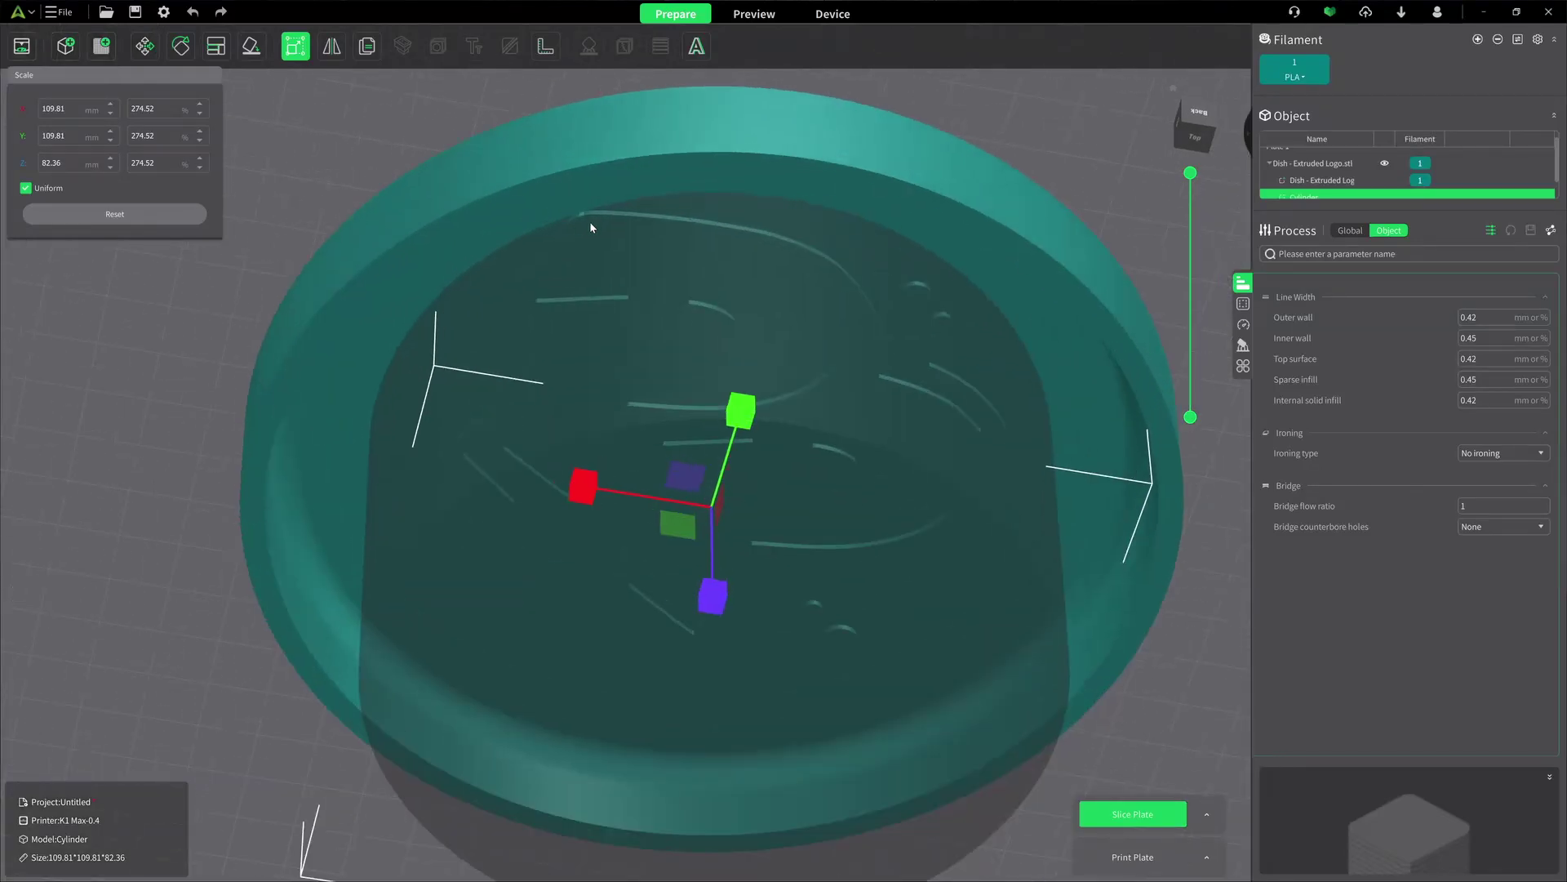
scroll(591, 227, "up", 4)
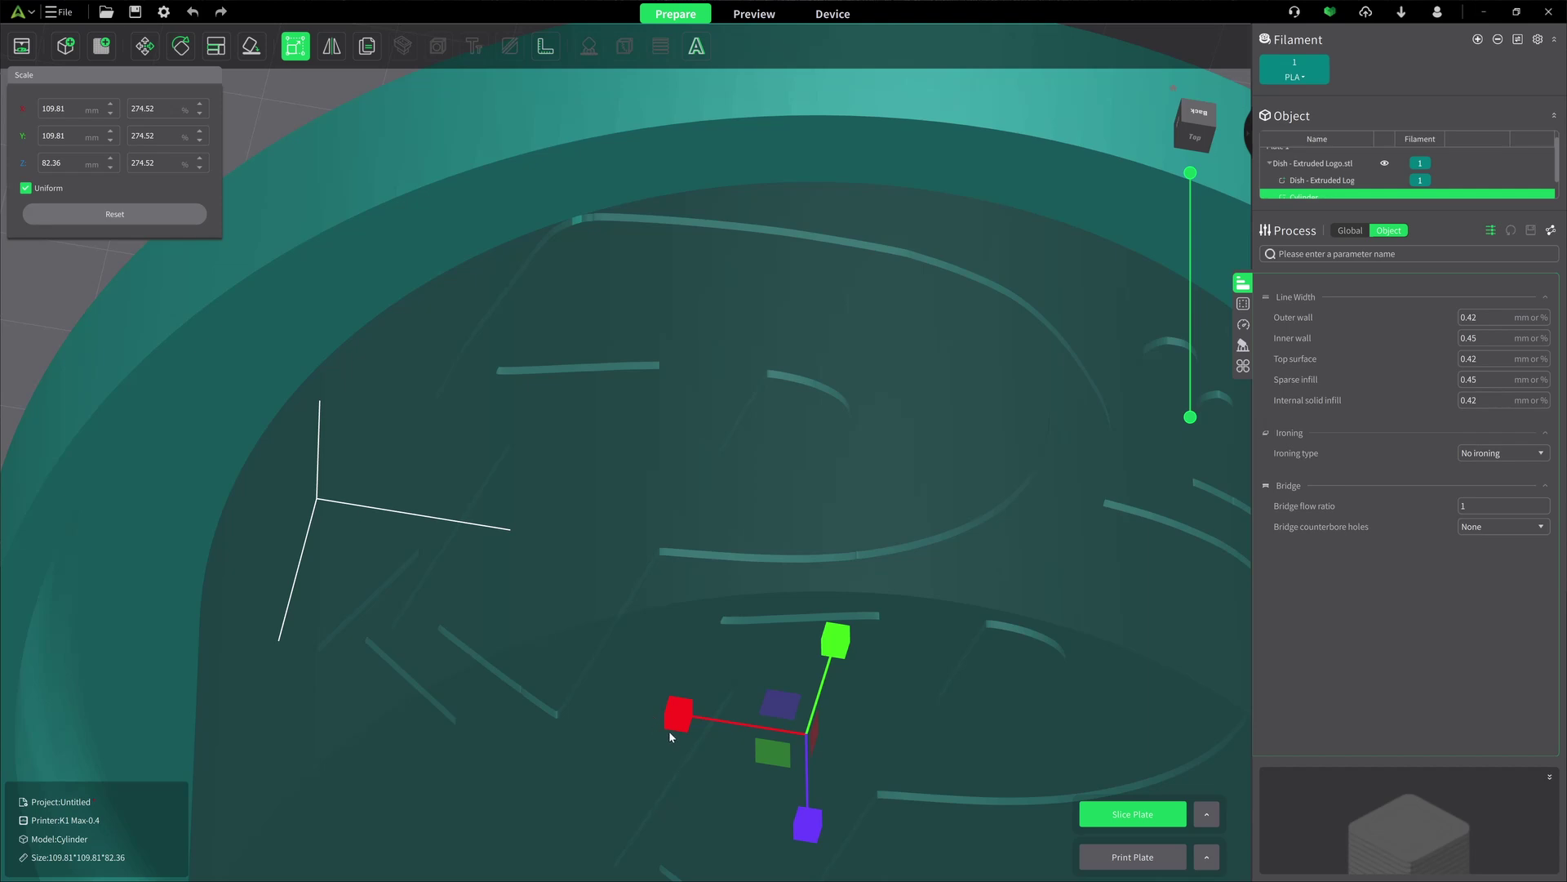
left_click_drag(676, 722, 678, 723)
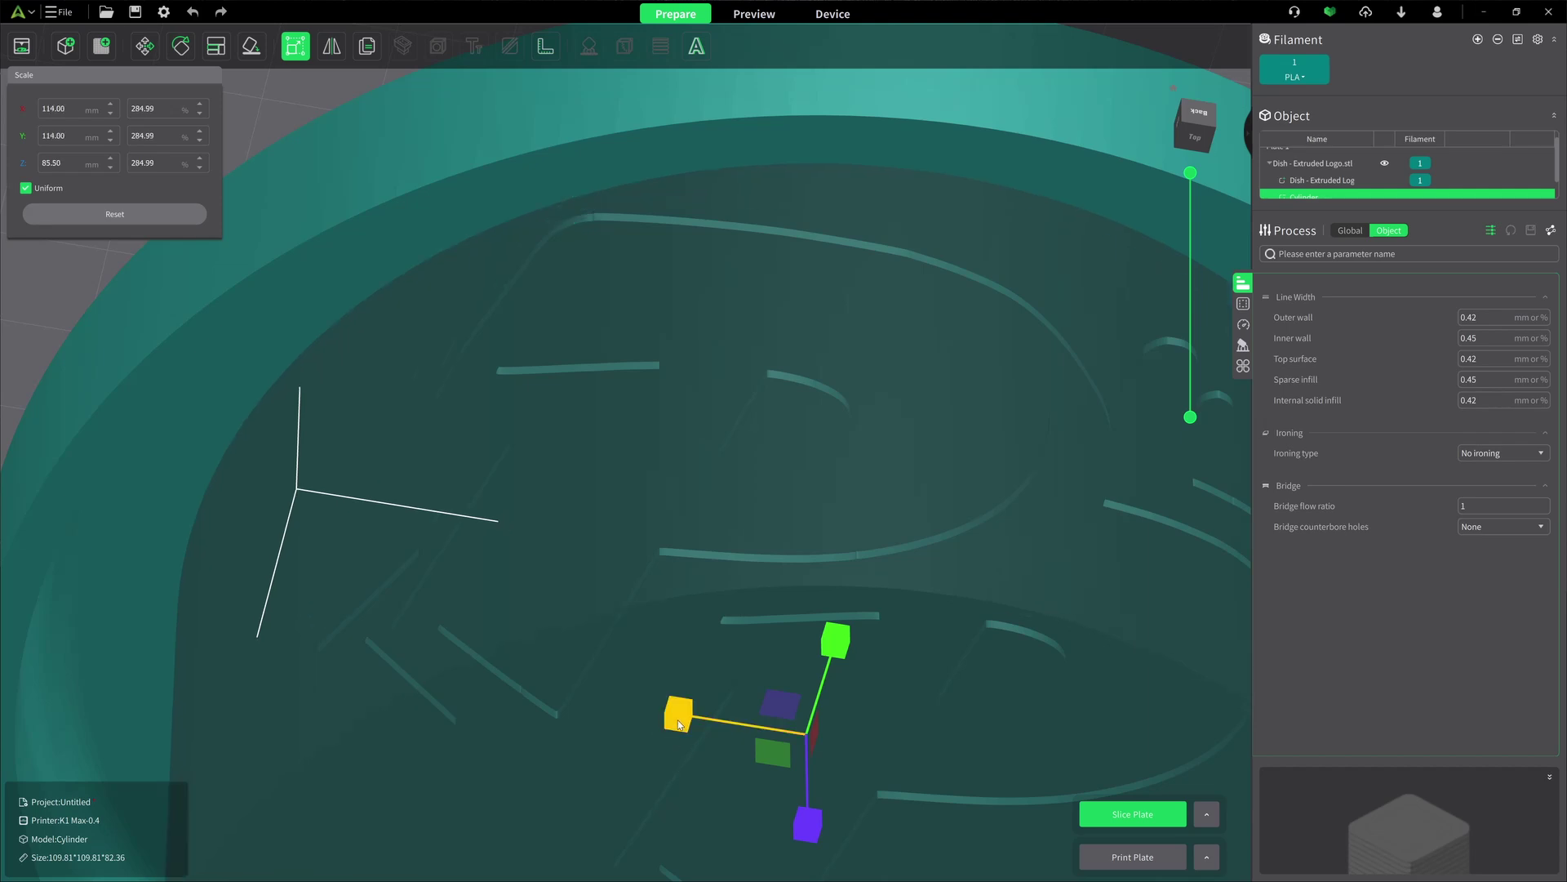
key("Escape")
Slice the plate with the negative cylinder and examine the resulting dish from several angles.
scroll(700, 437, "down", 5)
left_click_drag(1051, 147, 1015, 178)
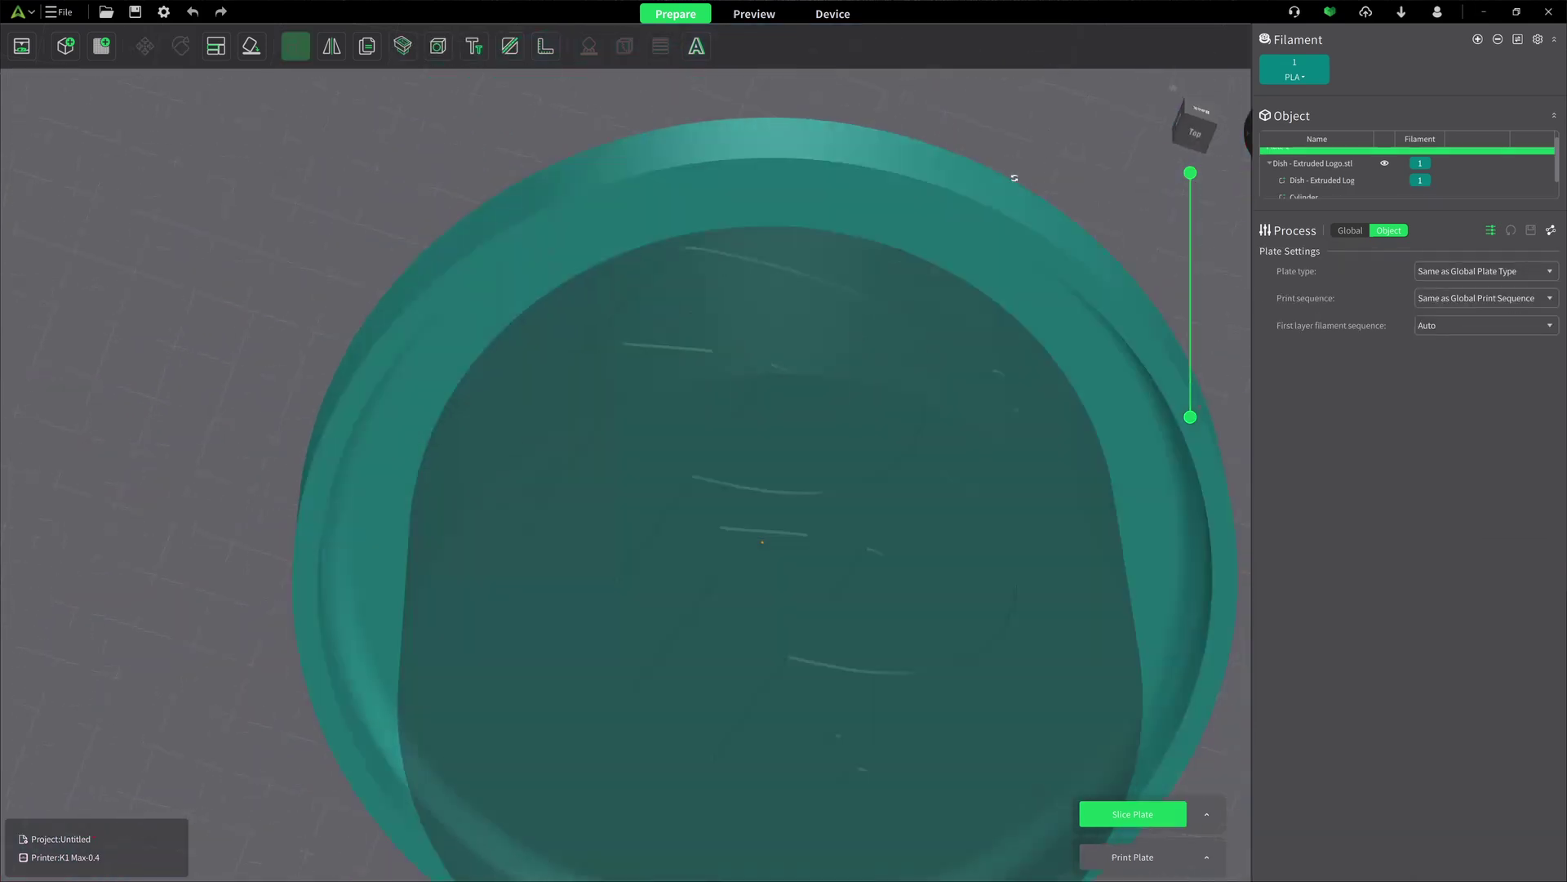
scroll(1015, 178, "down", 5)
left_click_drag(1015, 115, 1038, 59)
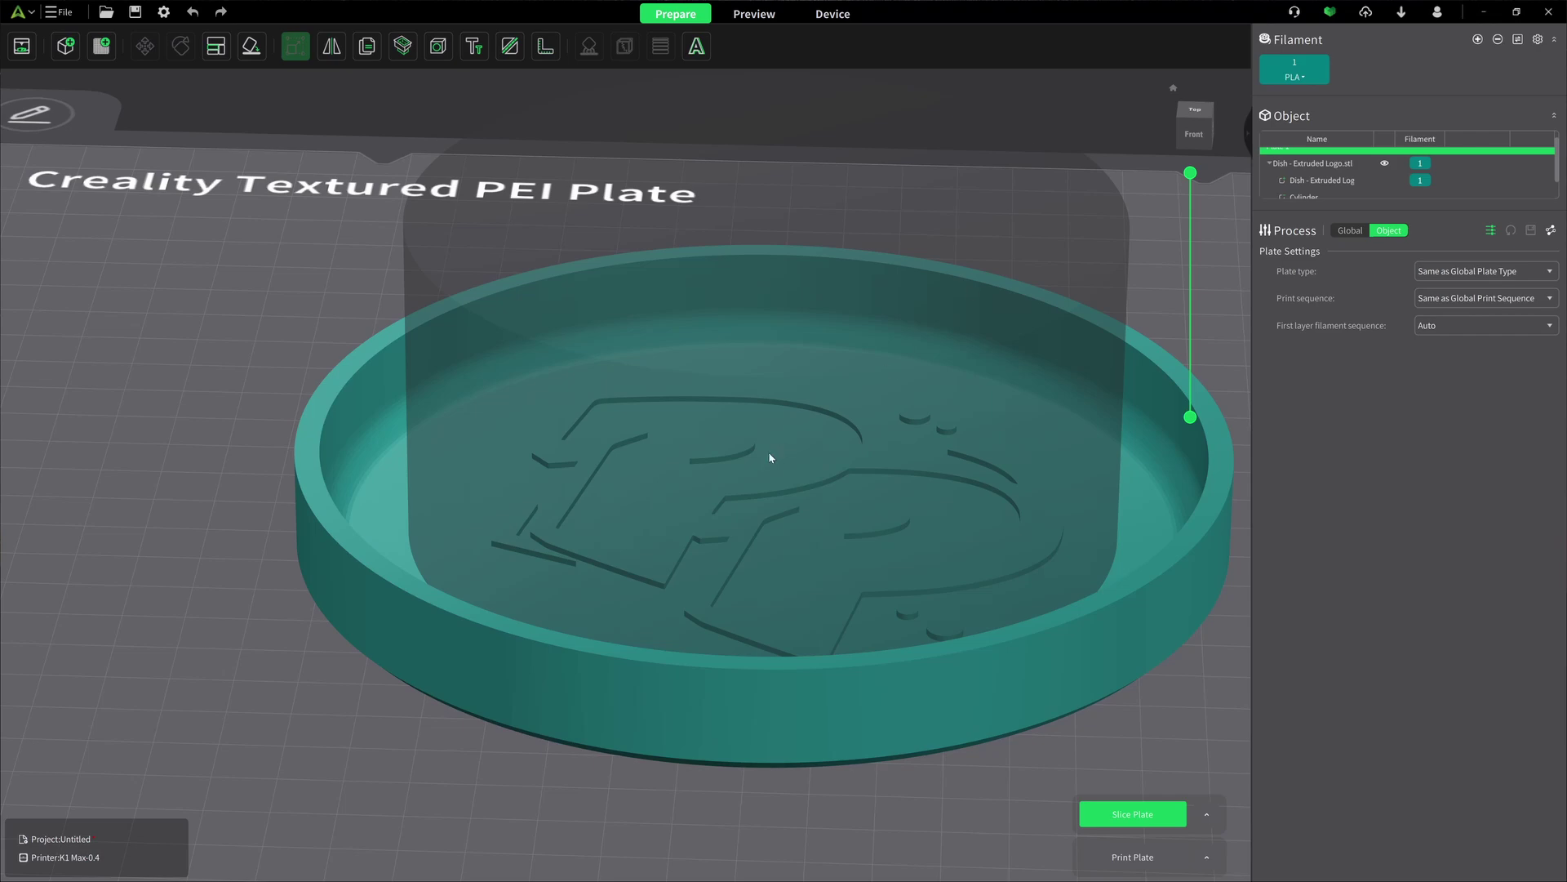
scroll(770, 457, "down", 5)
scroll(1056, 658, "down", 3)
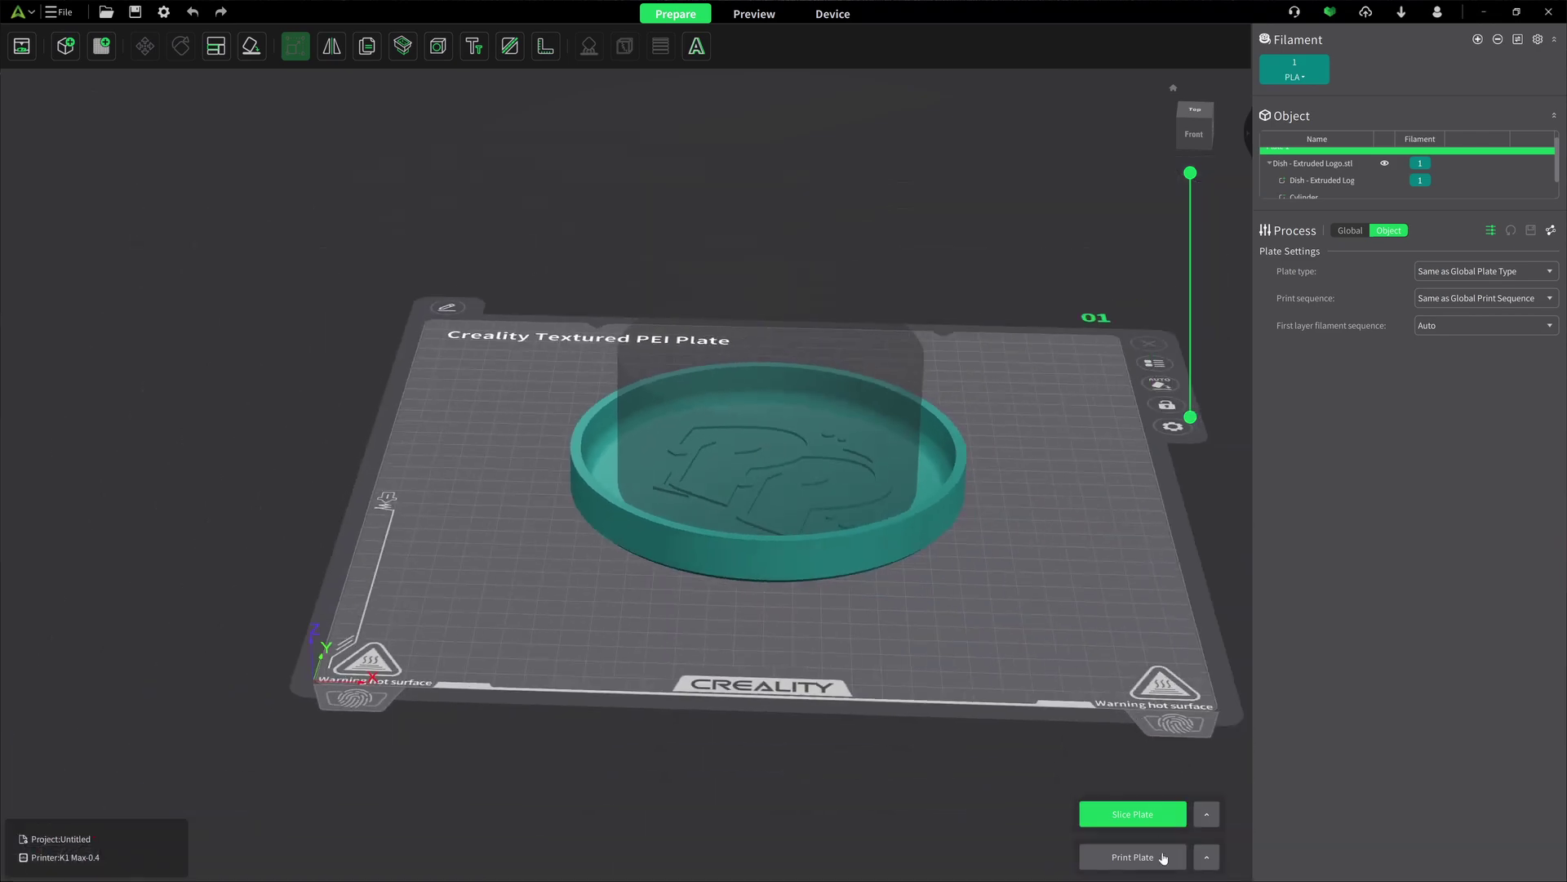
left_click(1142, 821)
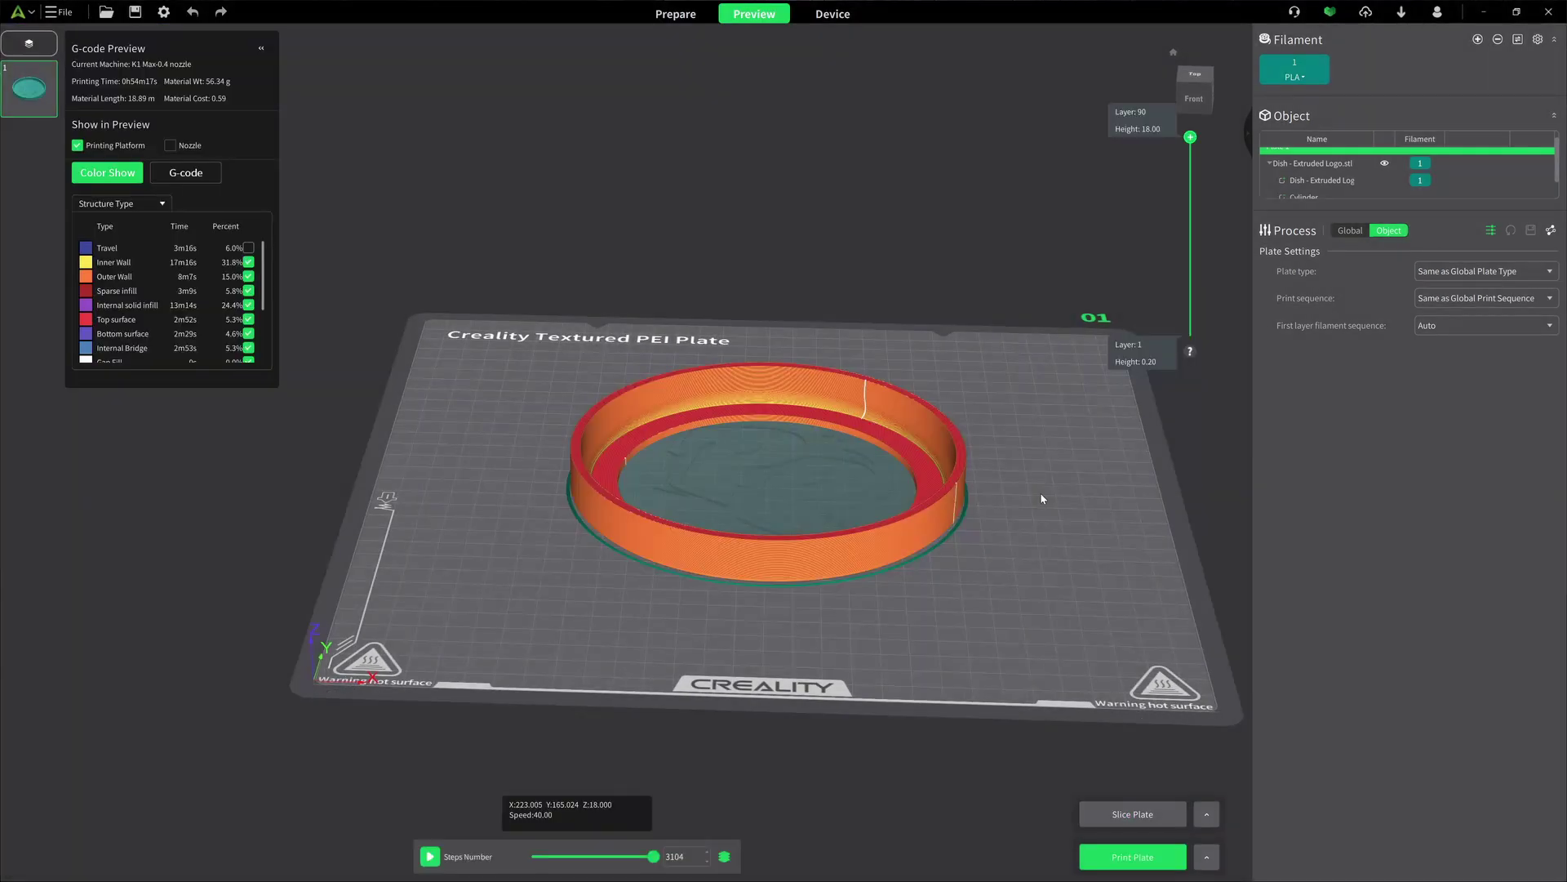
left_click_drag(1042, 498, 983, 371)
left_click_drag(982, 346, 1005, 449)
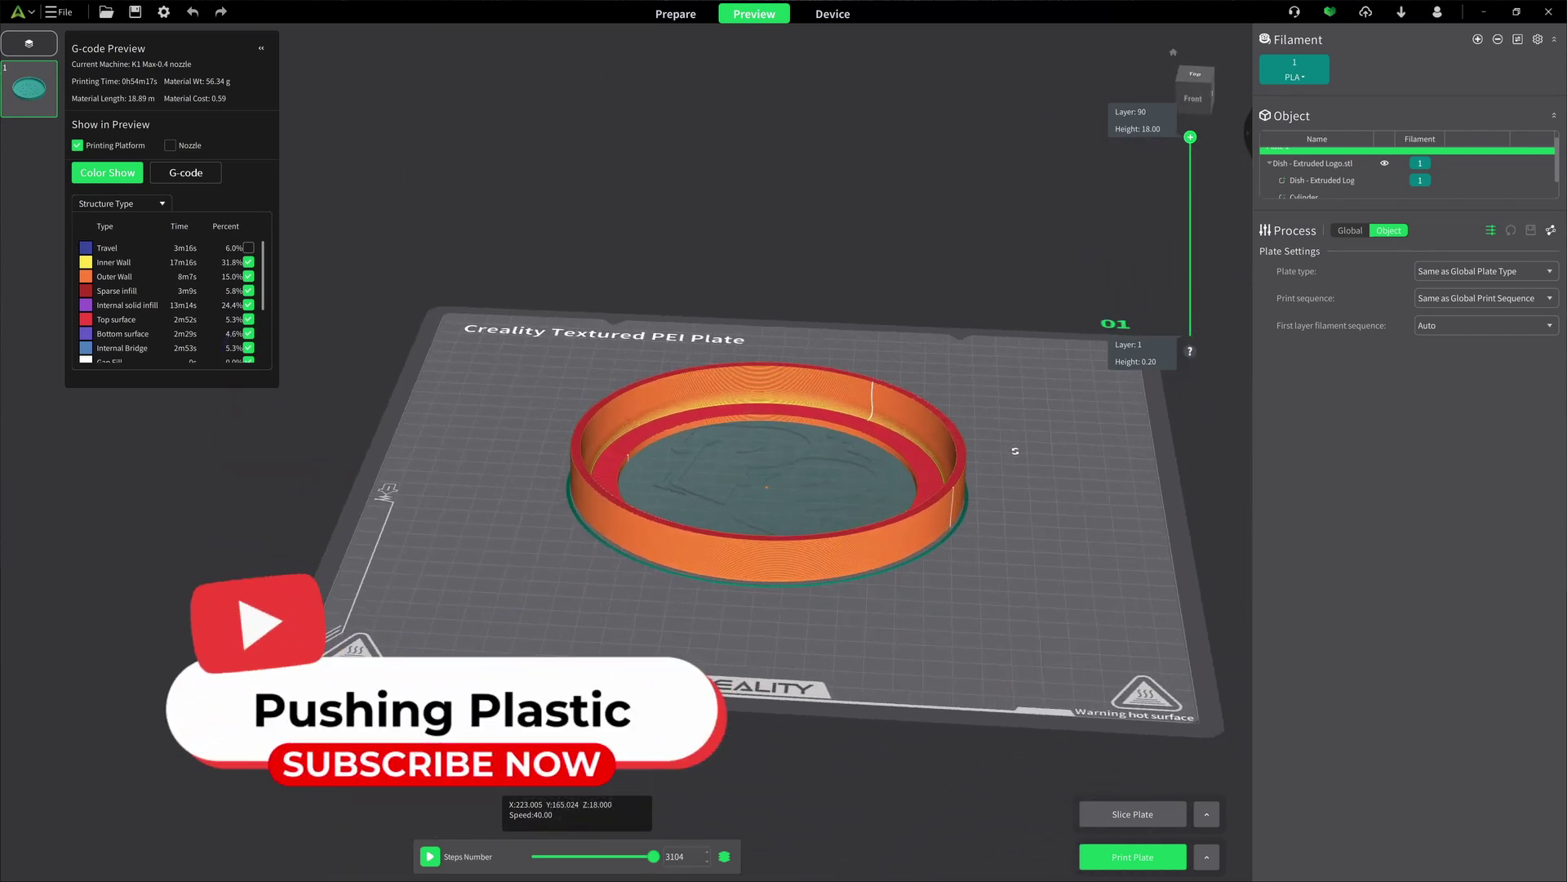
Return to the model preparation view and lower the negative cylinder's base onto the build plate, at Z 0 mm.
left_click(676, 14)
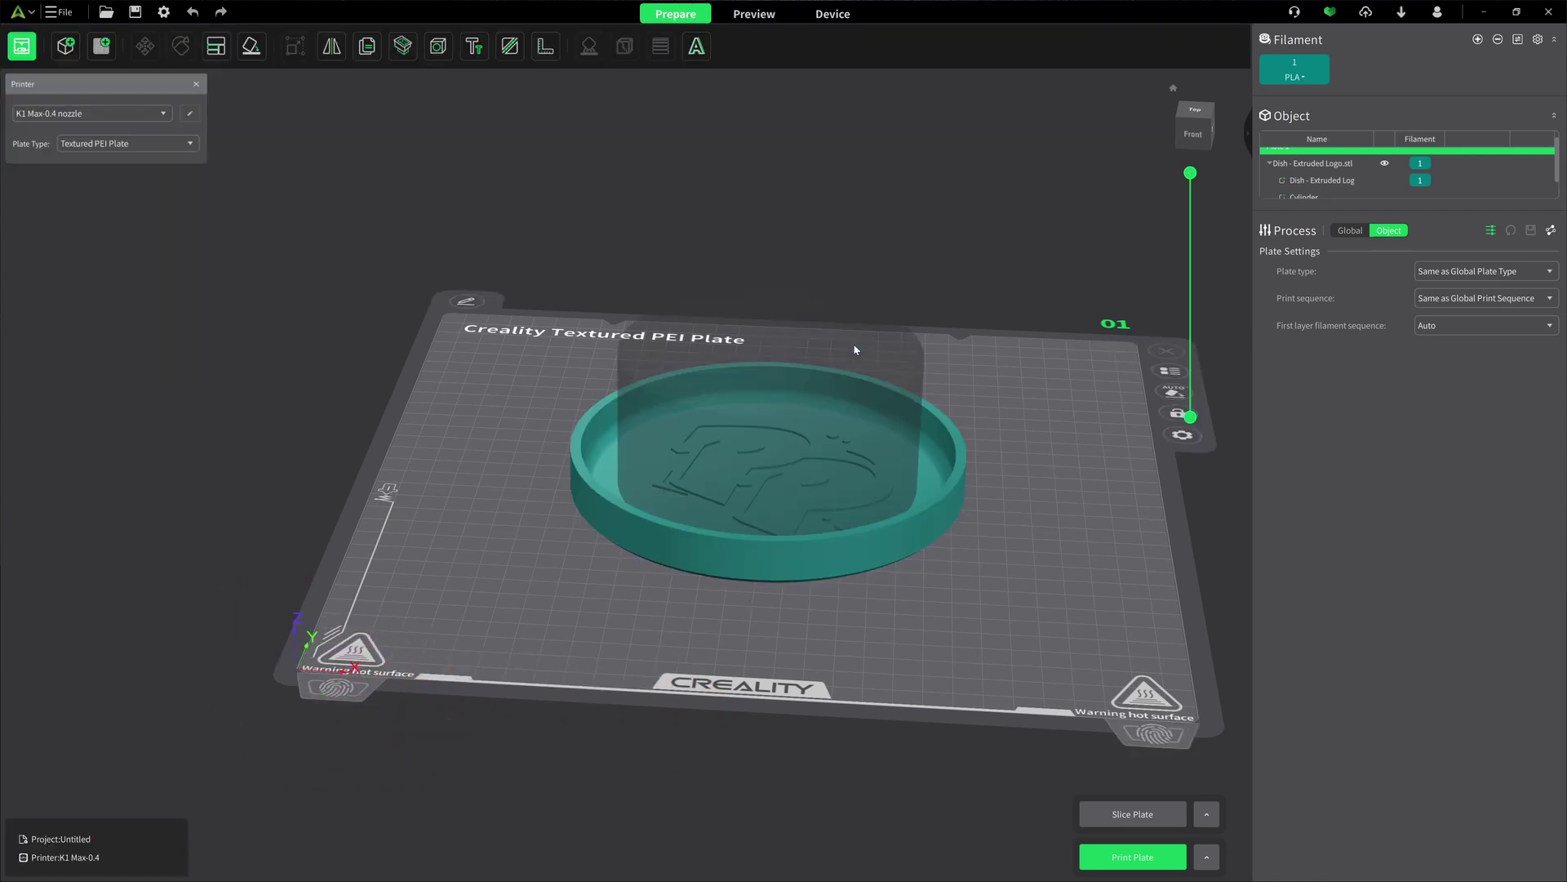
left_click(882, 362)
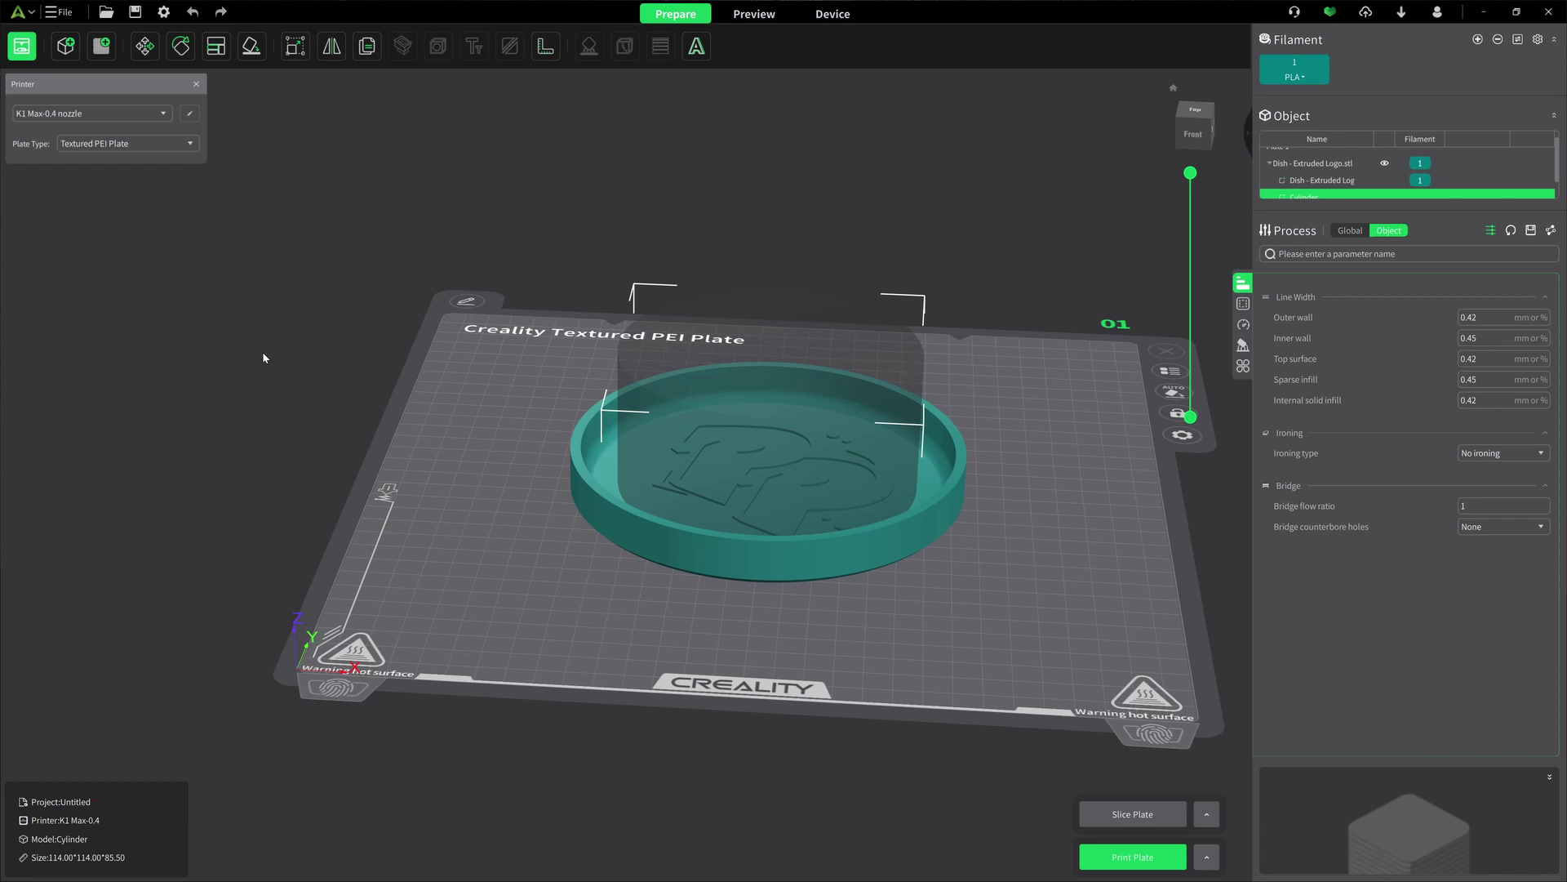
left_click(144, 47)
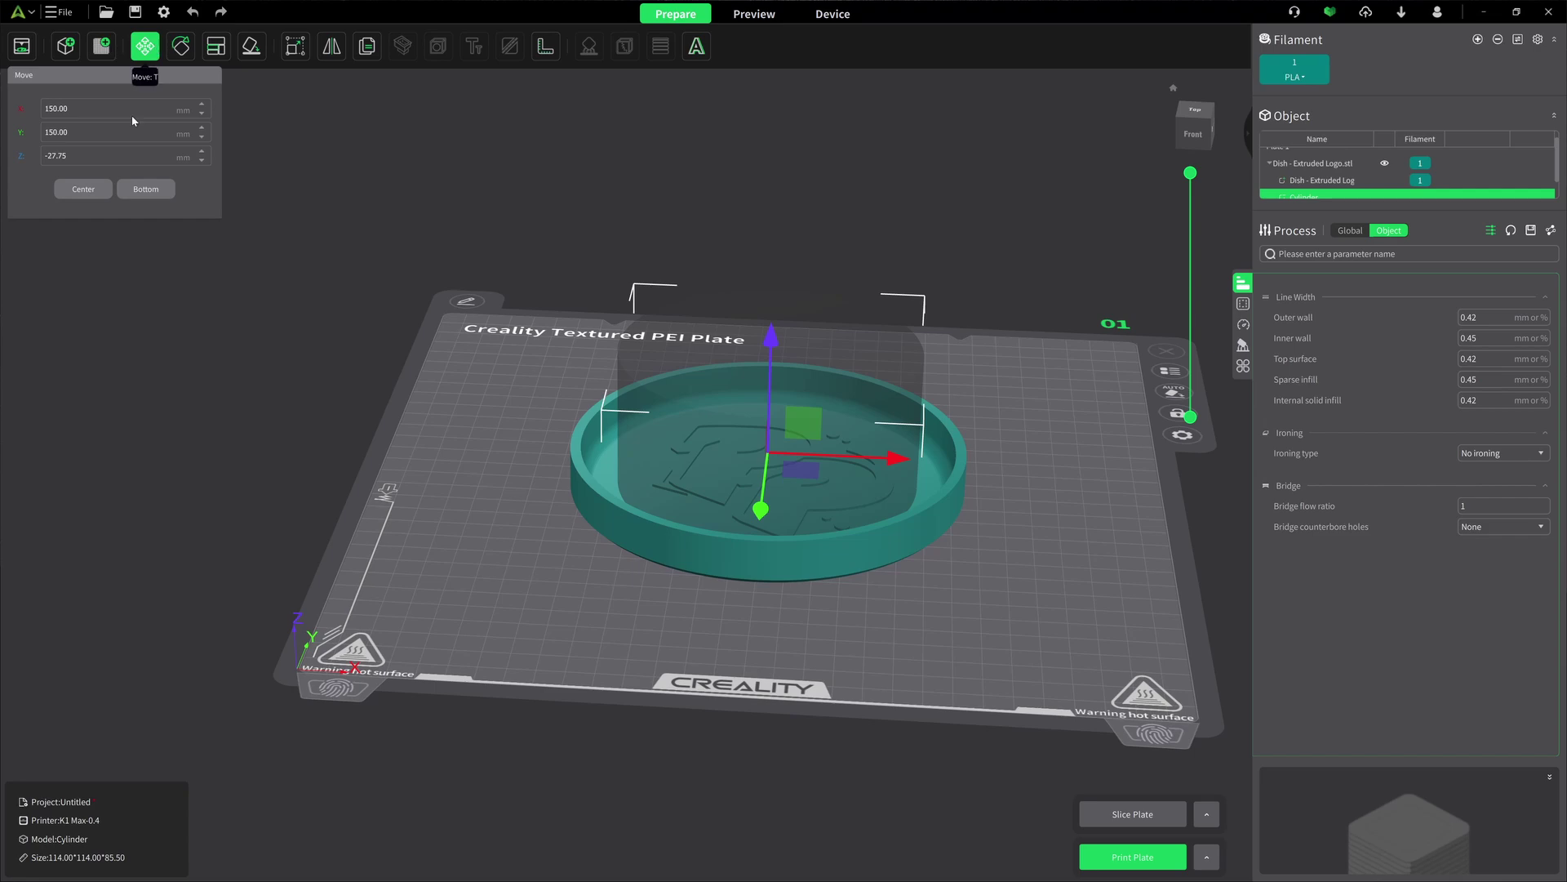
left_click_drag(400, 517, 445, 485)
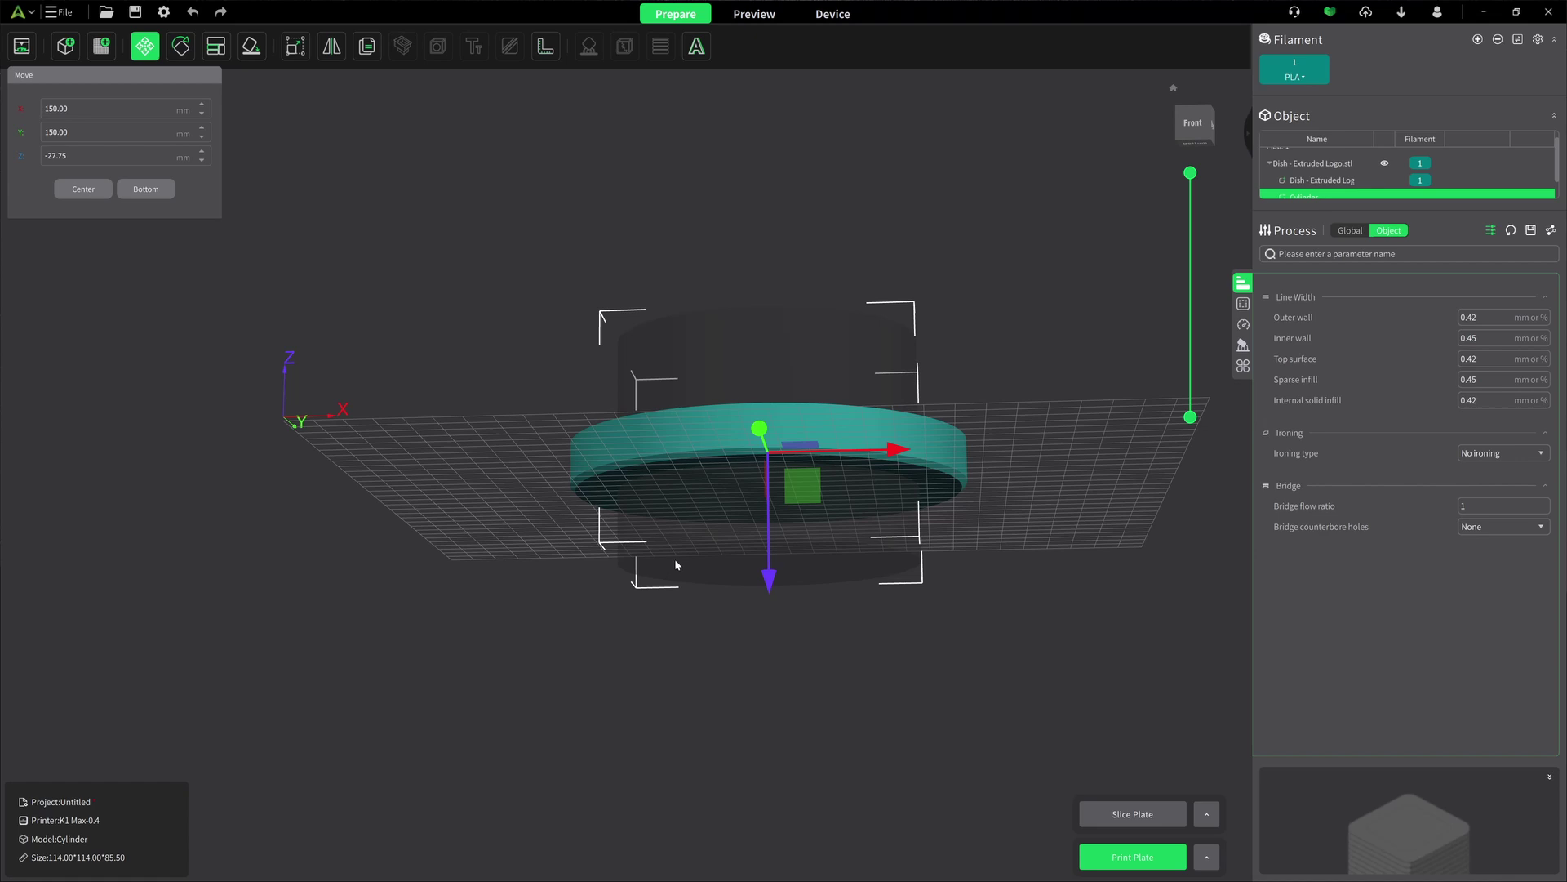
left_click_drag(676, 571, 682, 634)
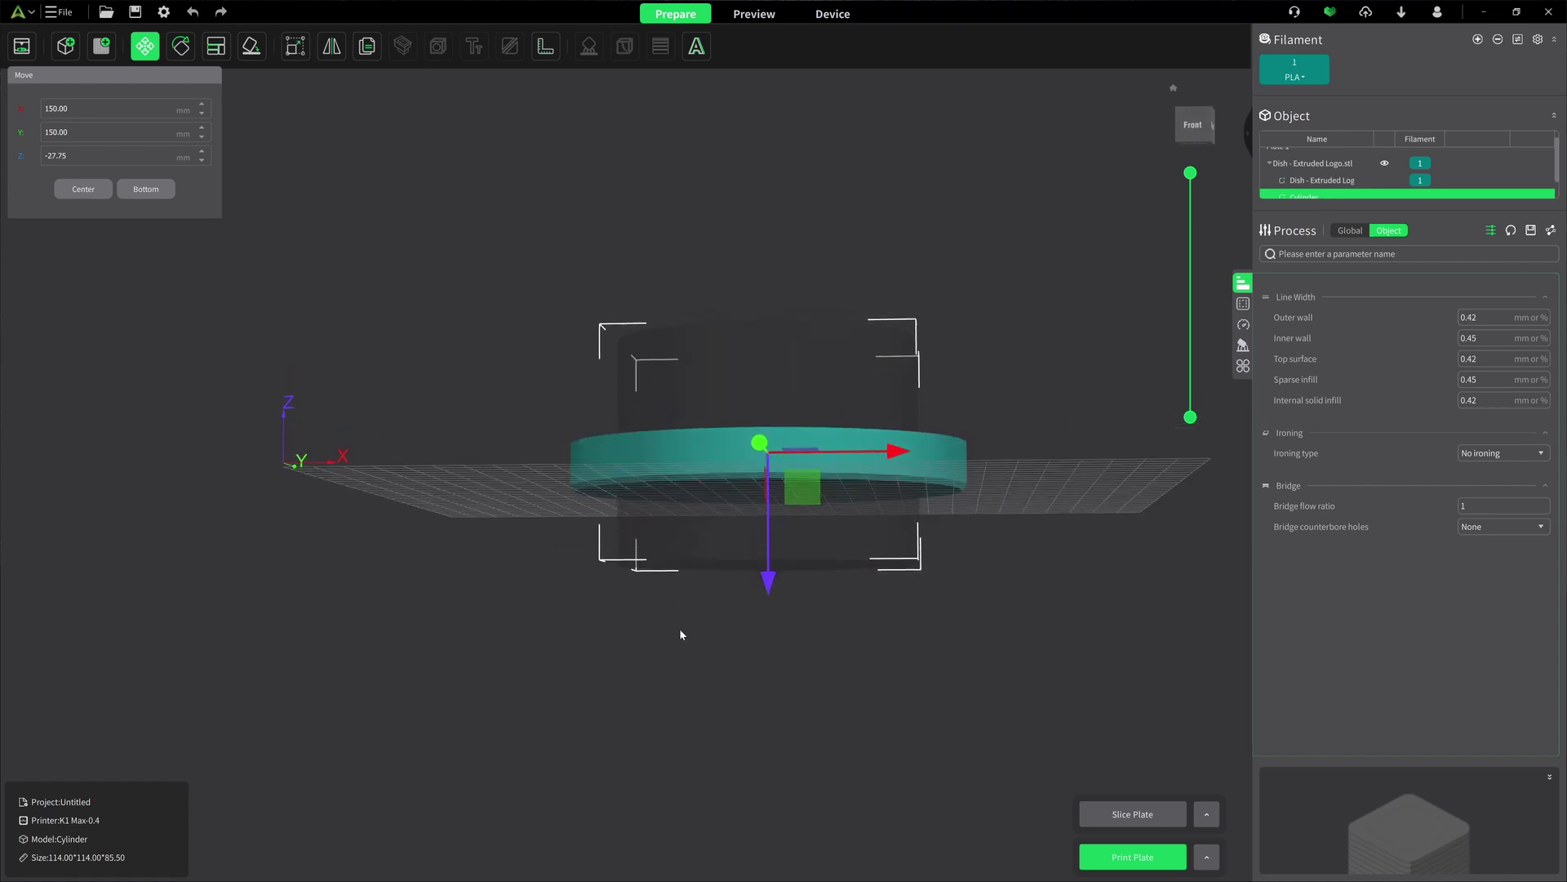
left_click(137, 191)
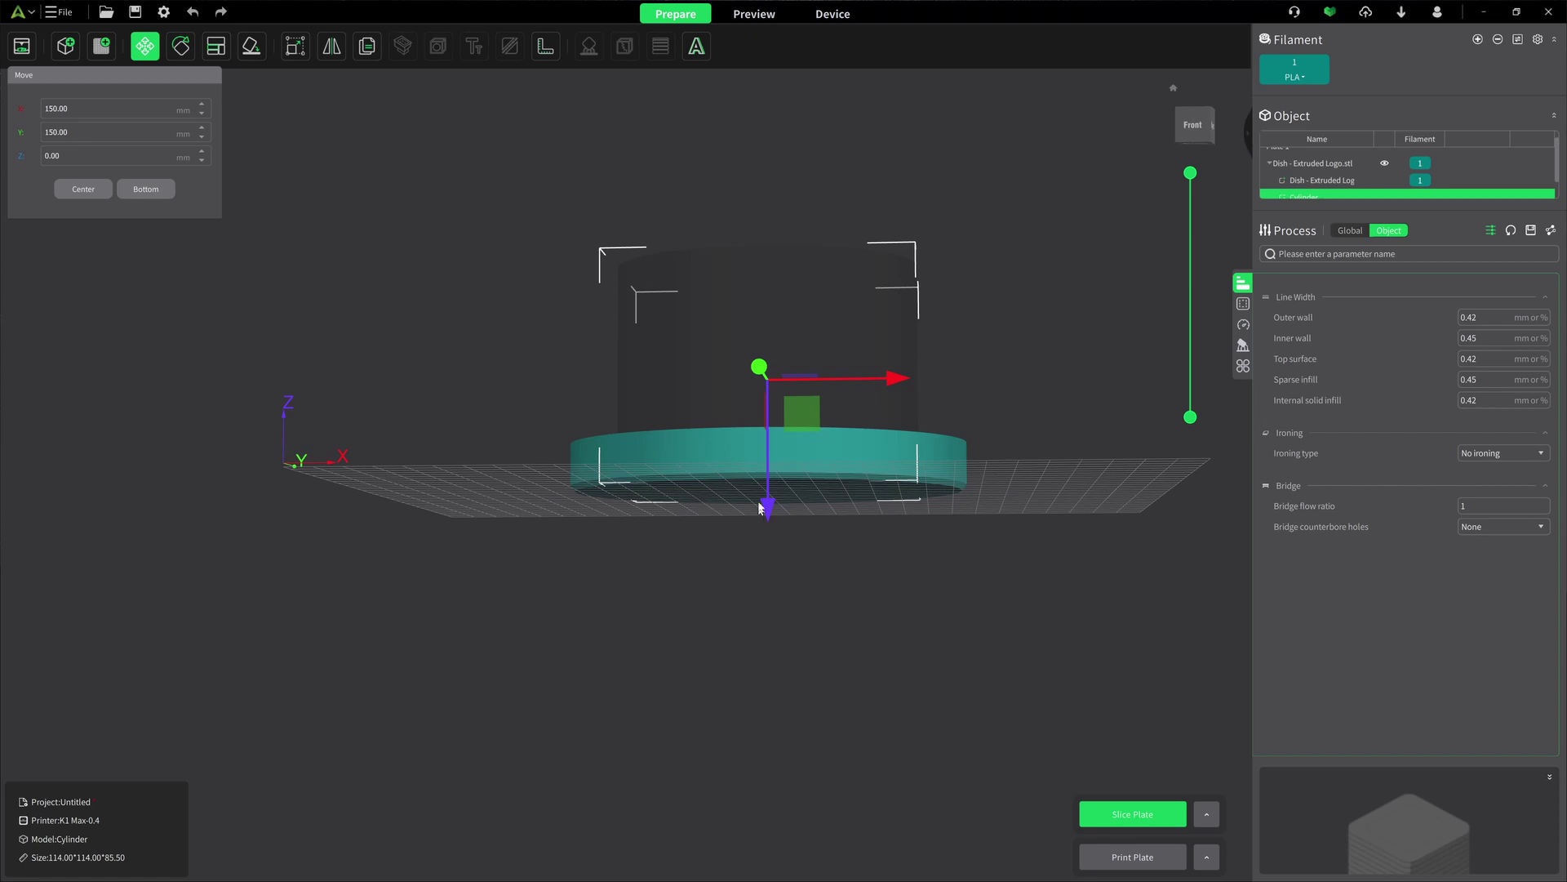
Set the negative cylinder's Z position to 3 mm and close the Move tool.
left_click_drag(731, 560, 710, 589)
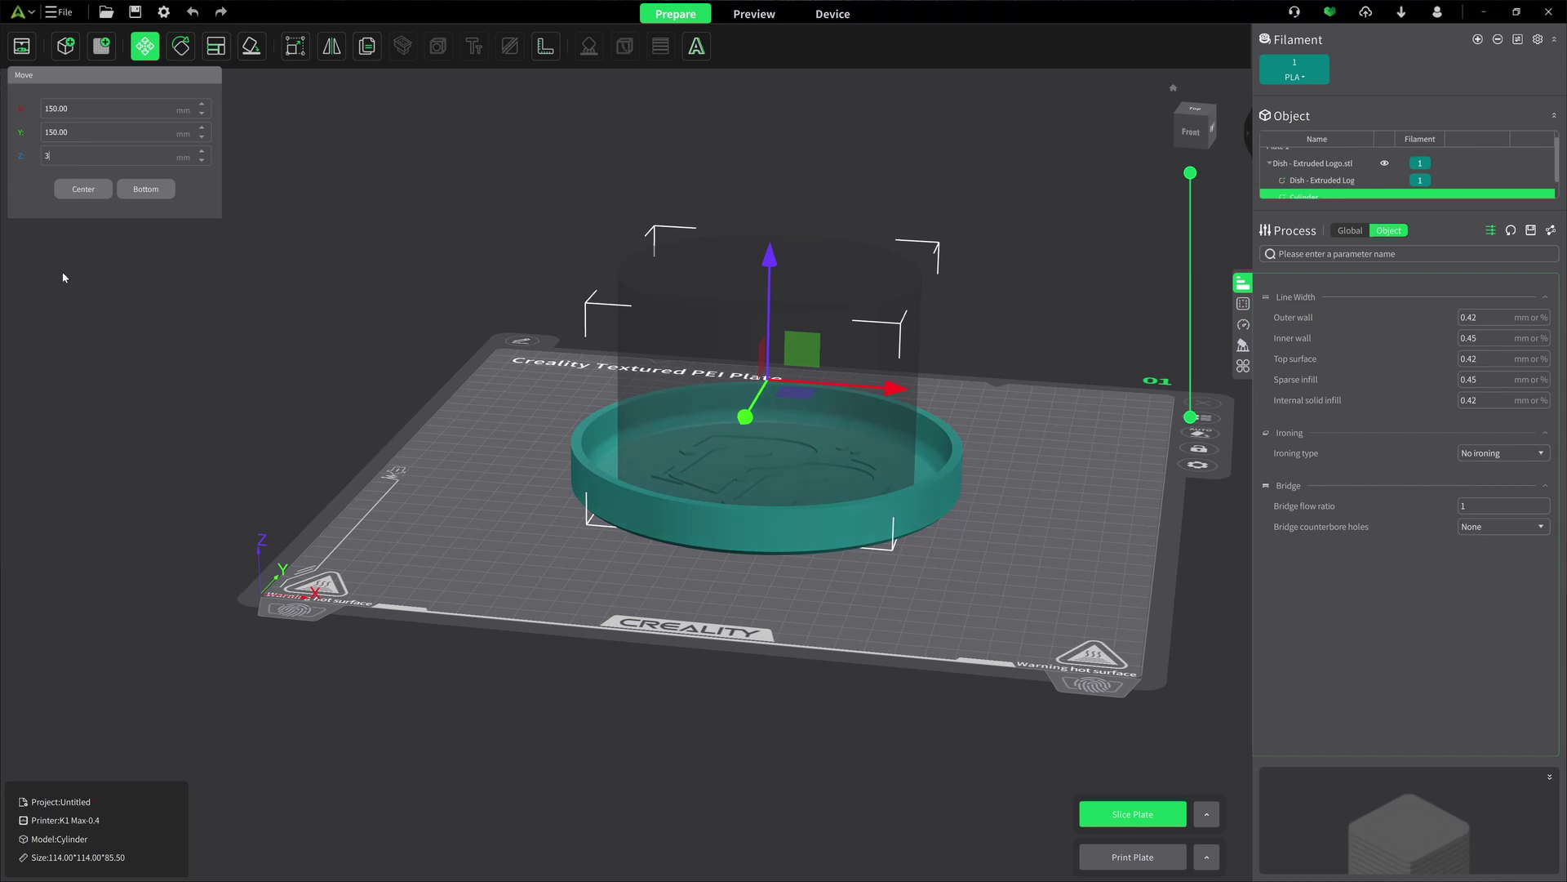
left_click(126, 195)
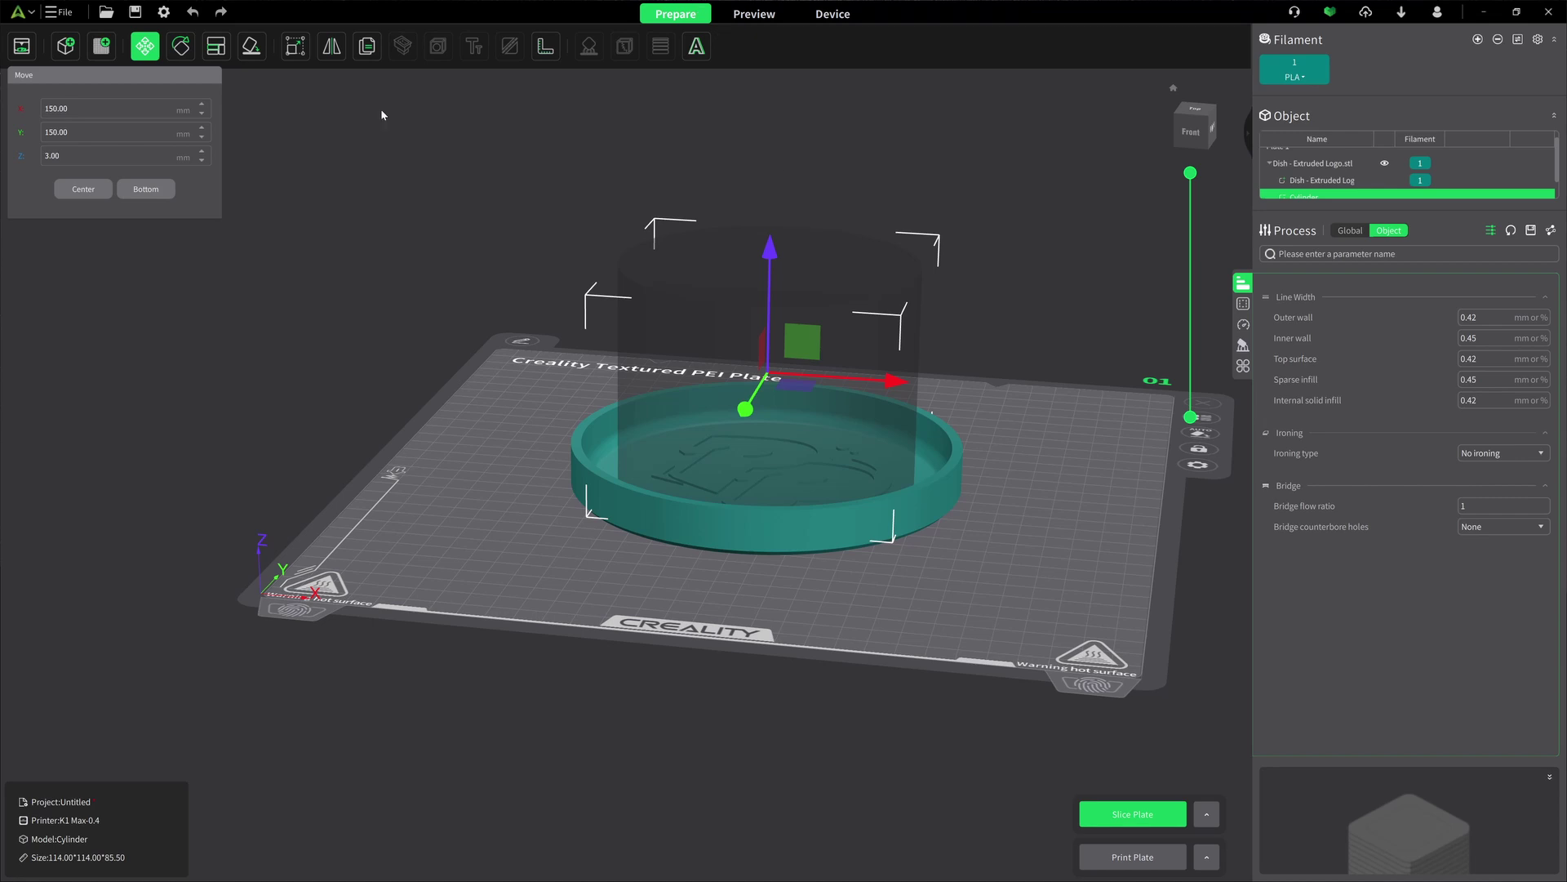
left_click(147, 53)
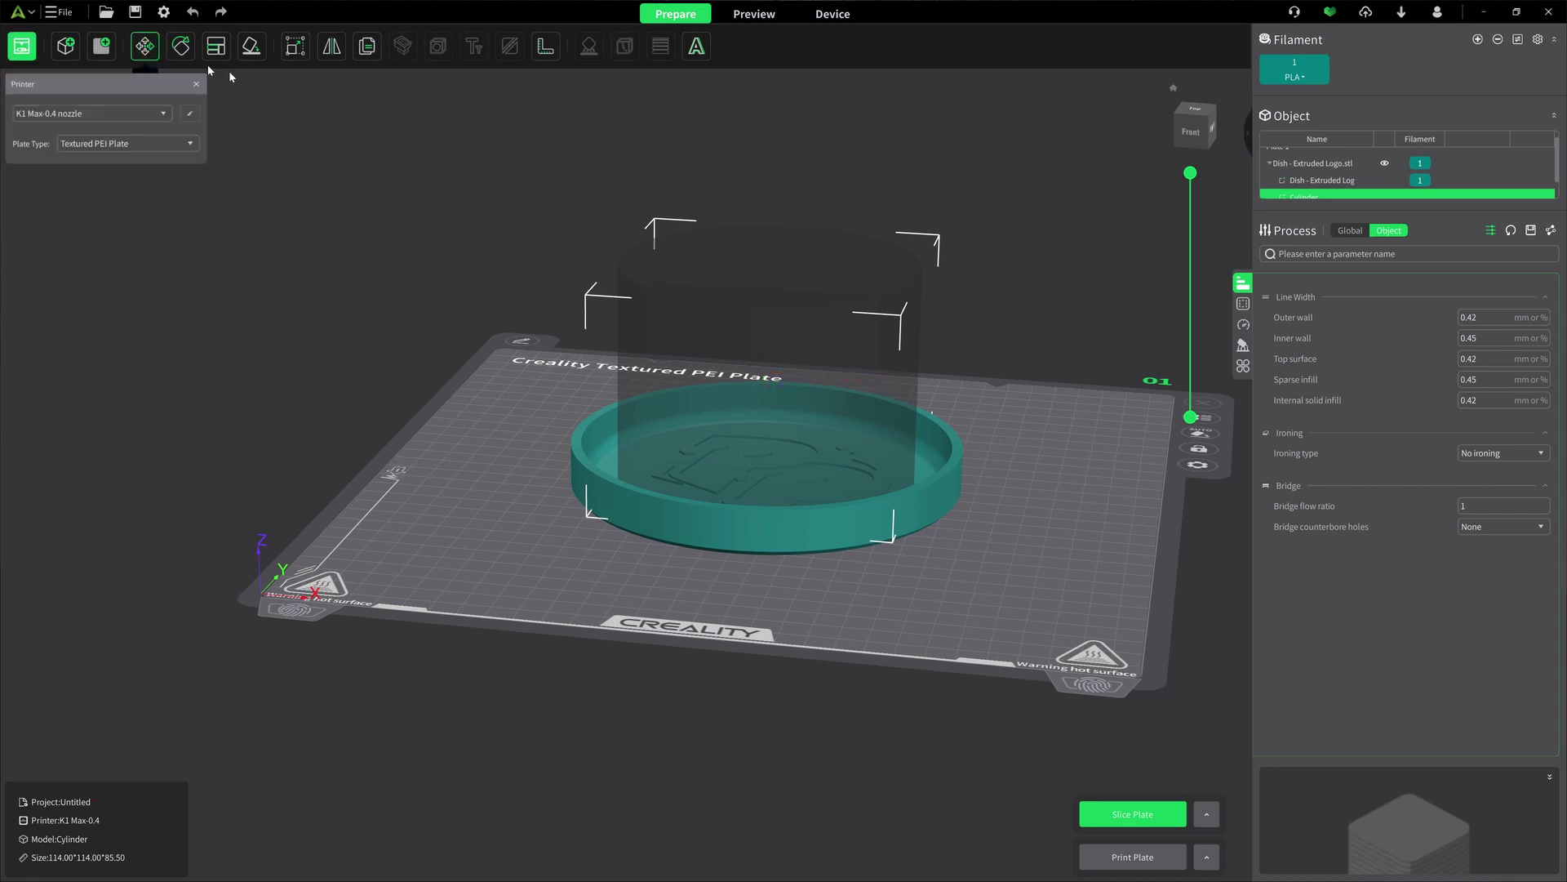
Slice the plate with the raised negative cylinder and examine the dish's floor in the preview.
left_click(1157, 823)
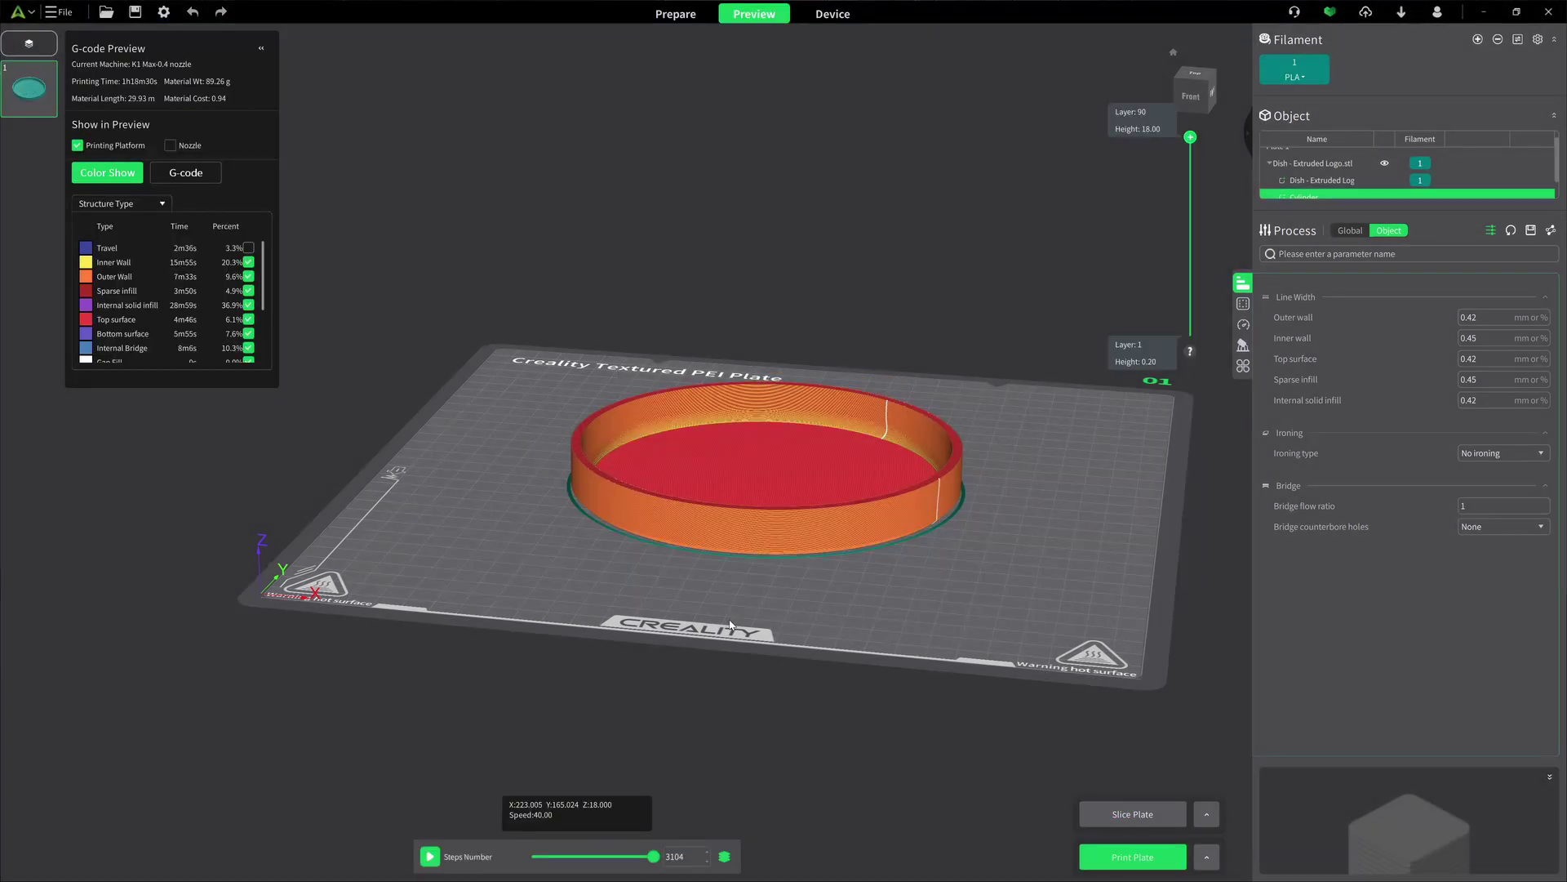
mouse_move(723, 617)
left_mouse_down()
mouse_move(716, 678)
mouse_move(715, 627)
left_mouse_up()
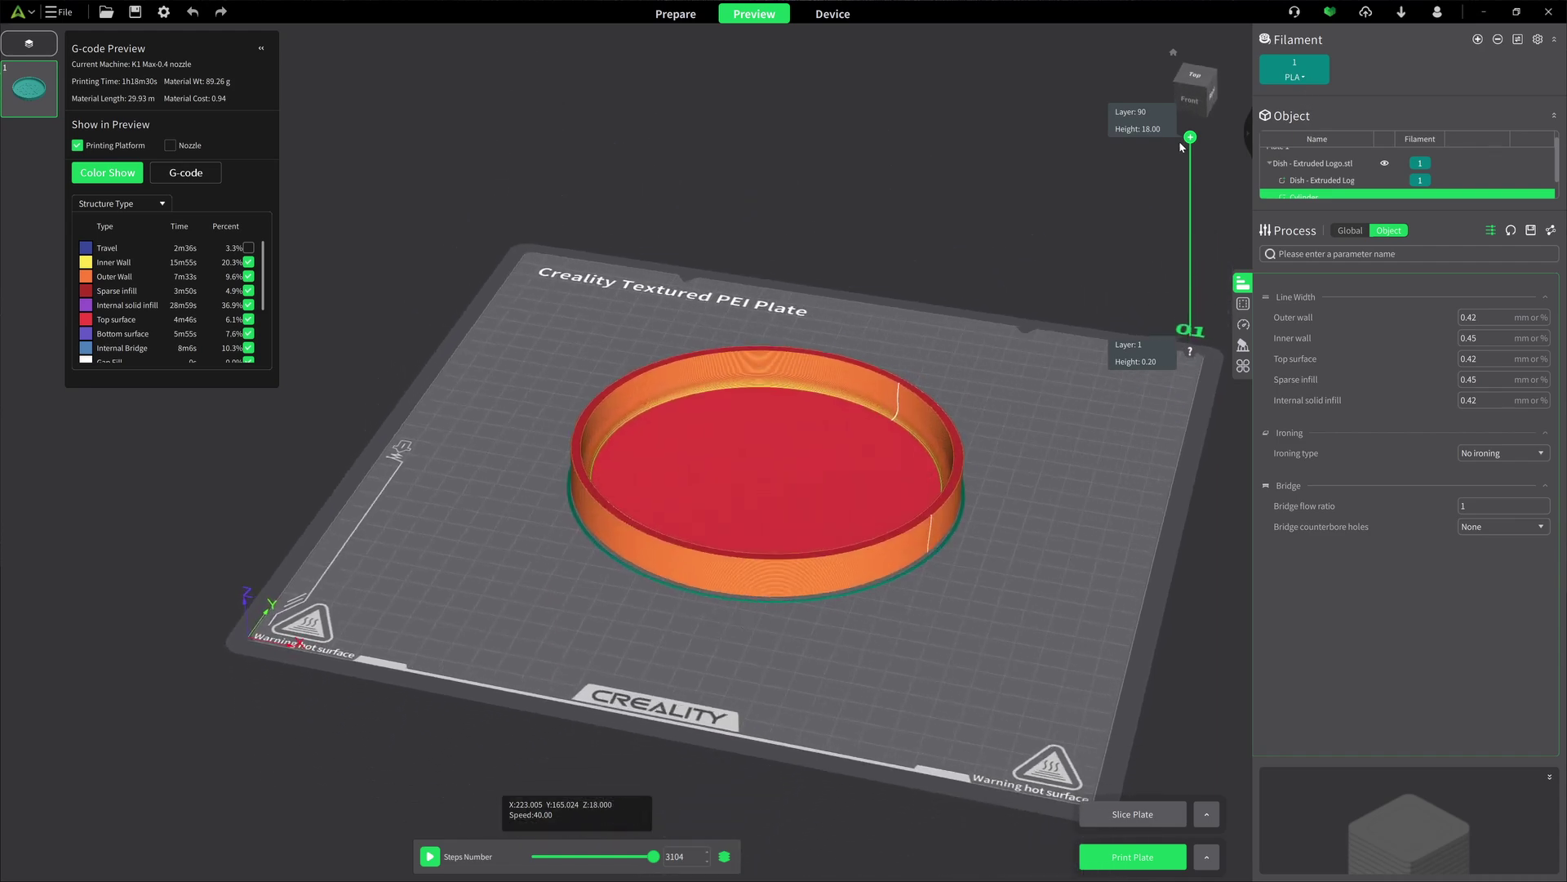
left_click_drag(1187, 147, 1164, 106)
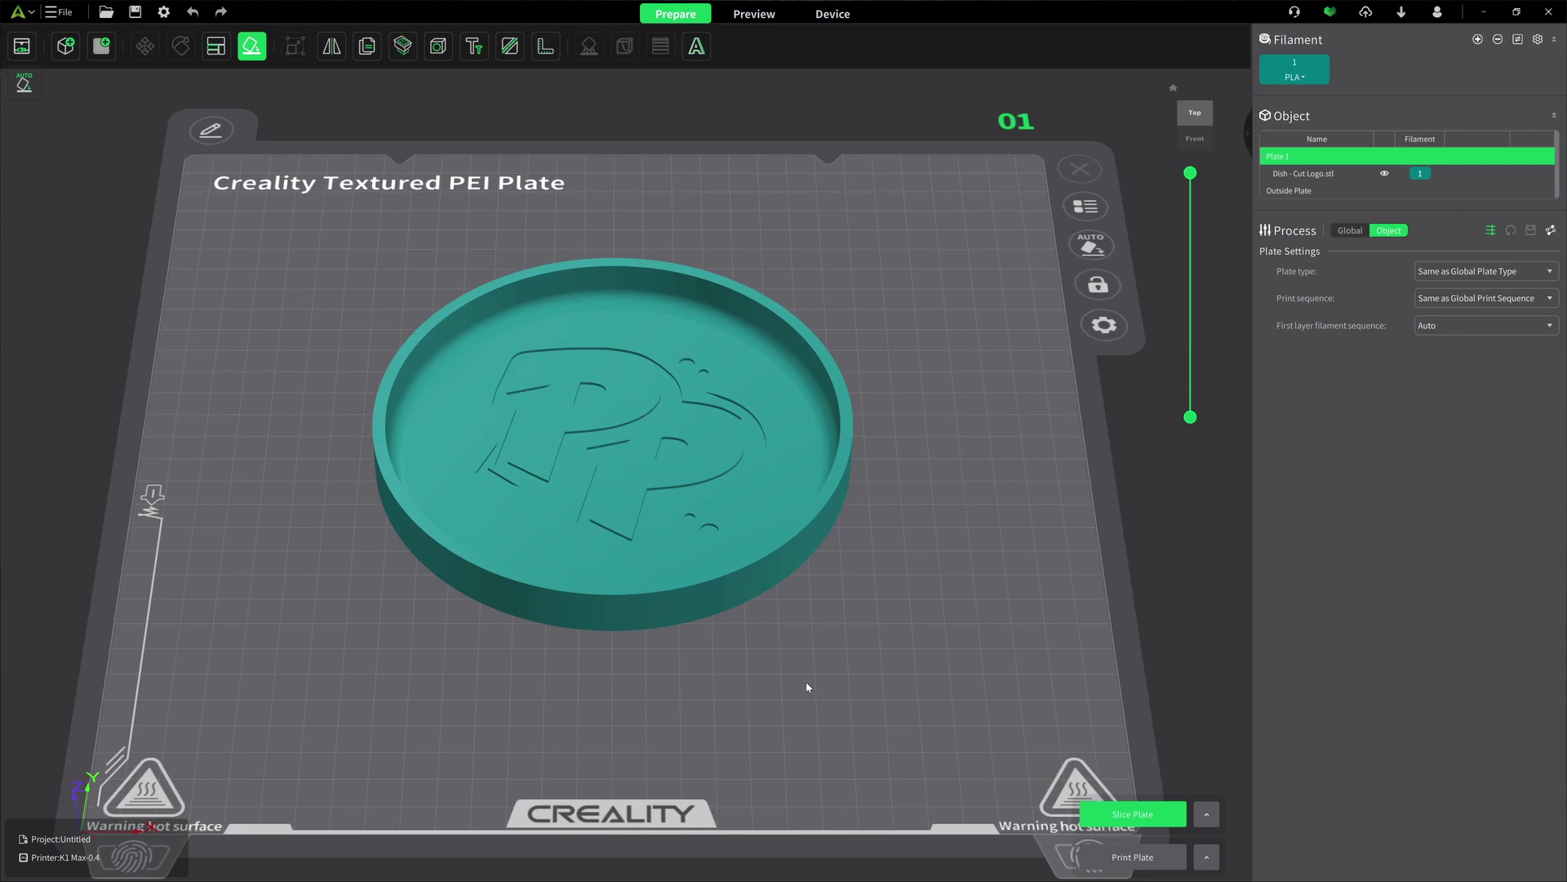
Slice the dish with the cut logo and step through its layer preview down to layer 15.
left_click_drag(812, 685, 796, 653)
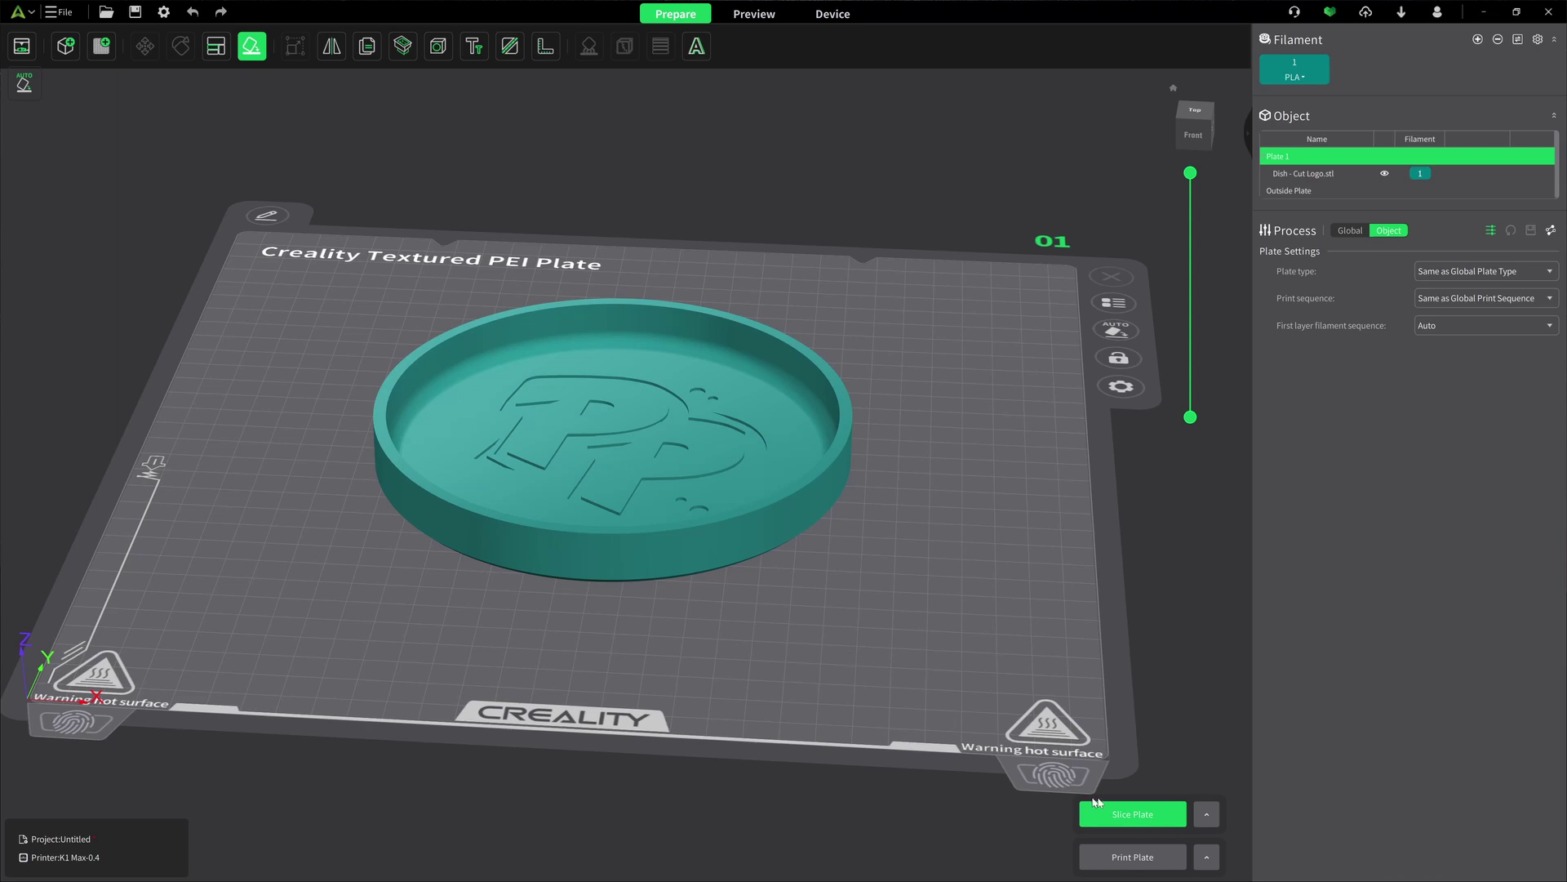
left_click(1168, 821)
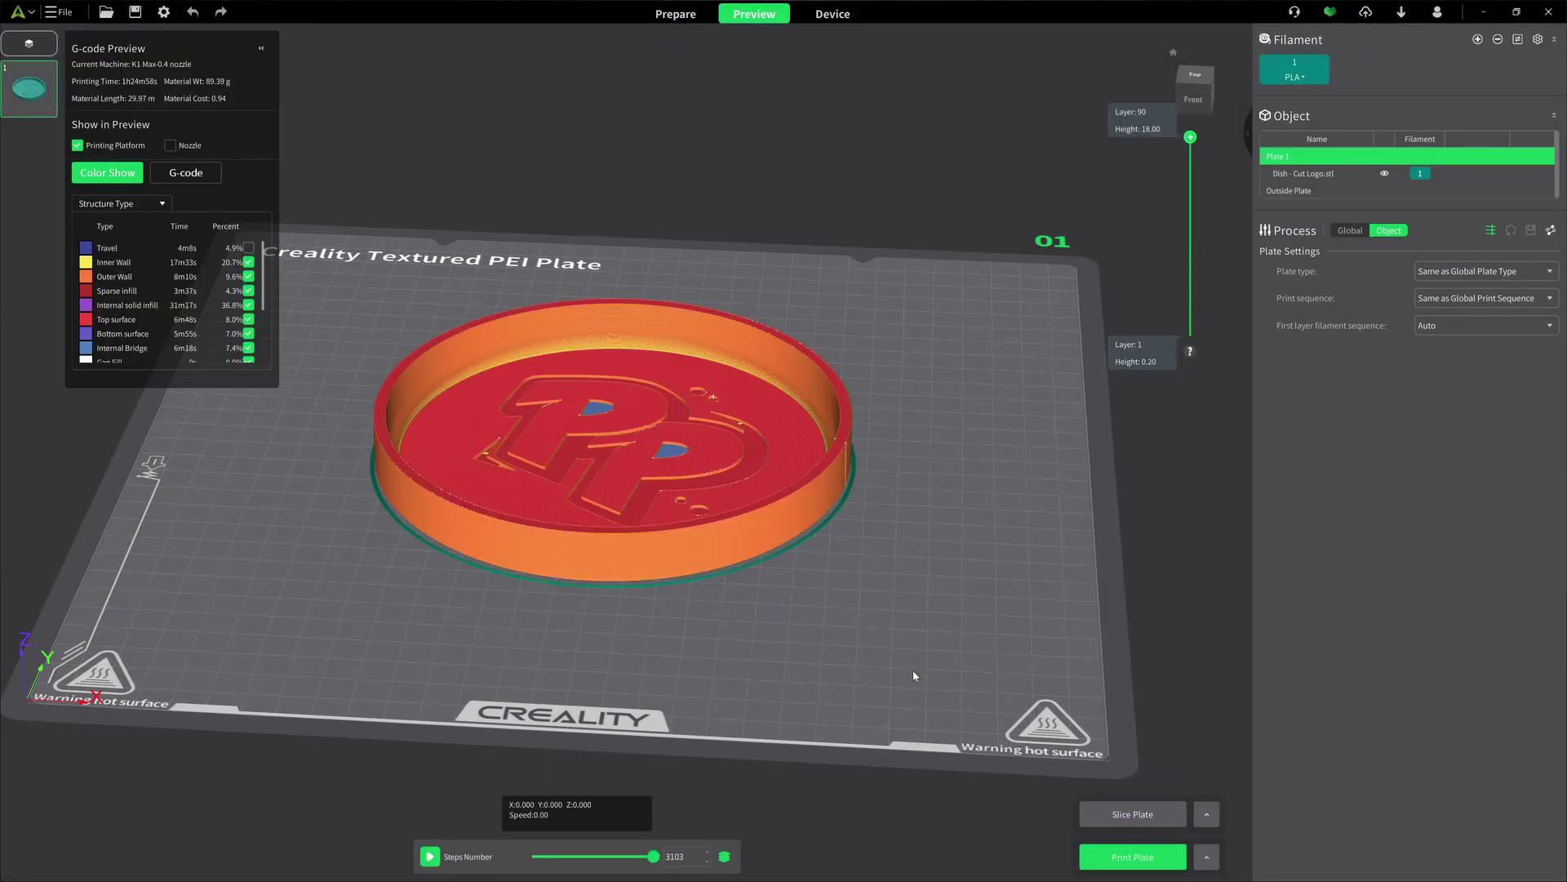
left_click_drag(819, 676, 1008, 555)
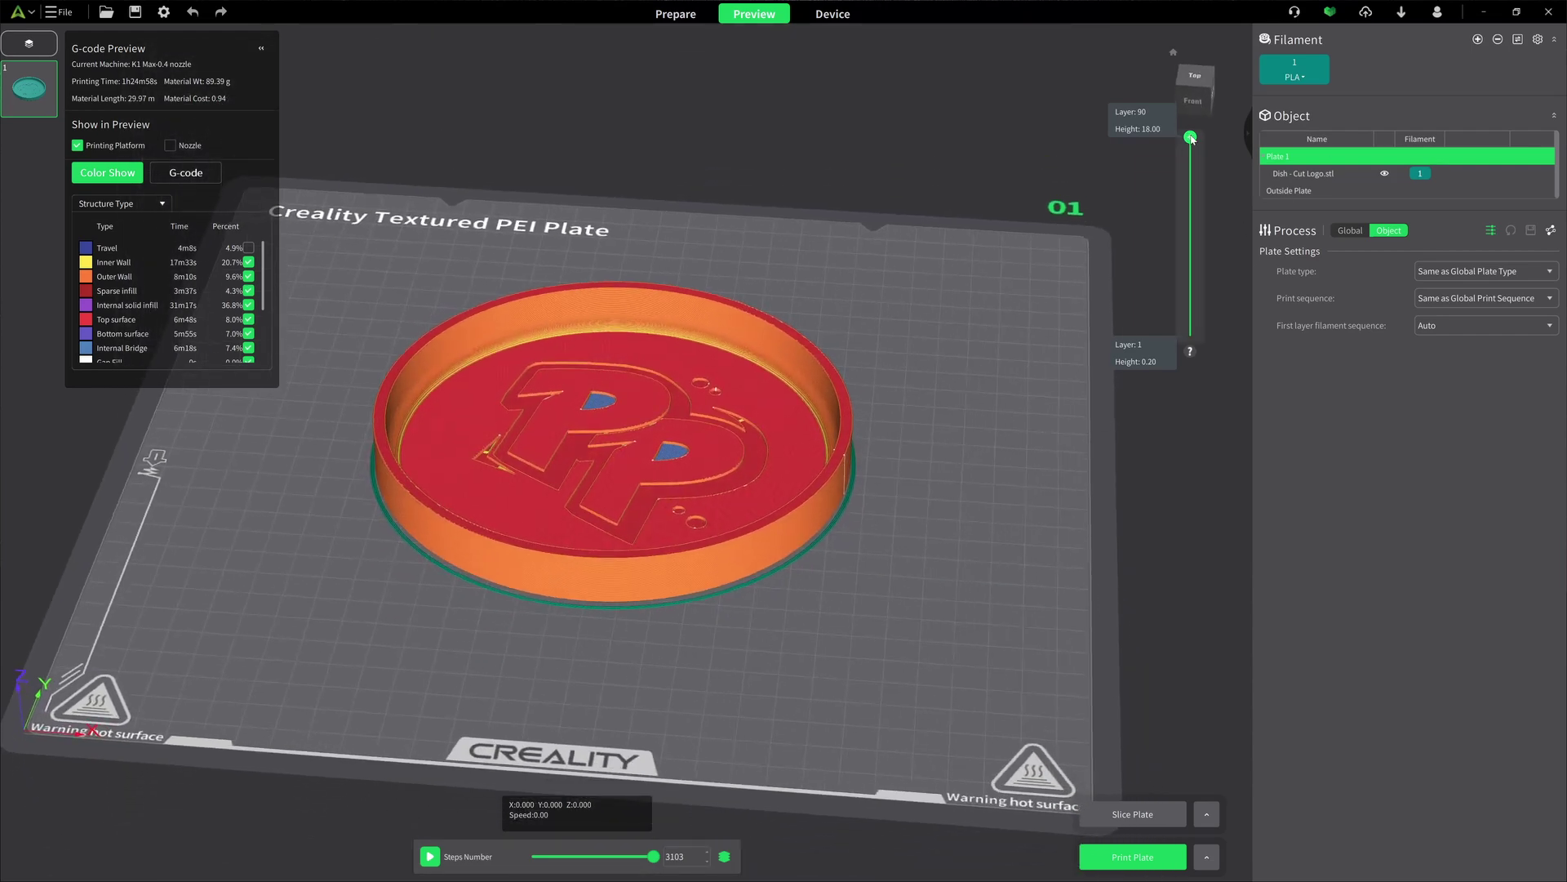
left_click_drag(1191, 137, 1192, 310)
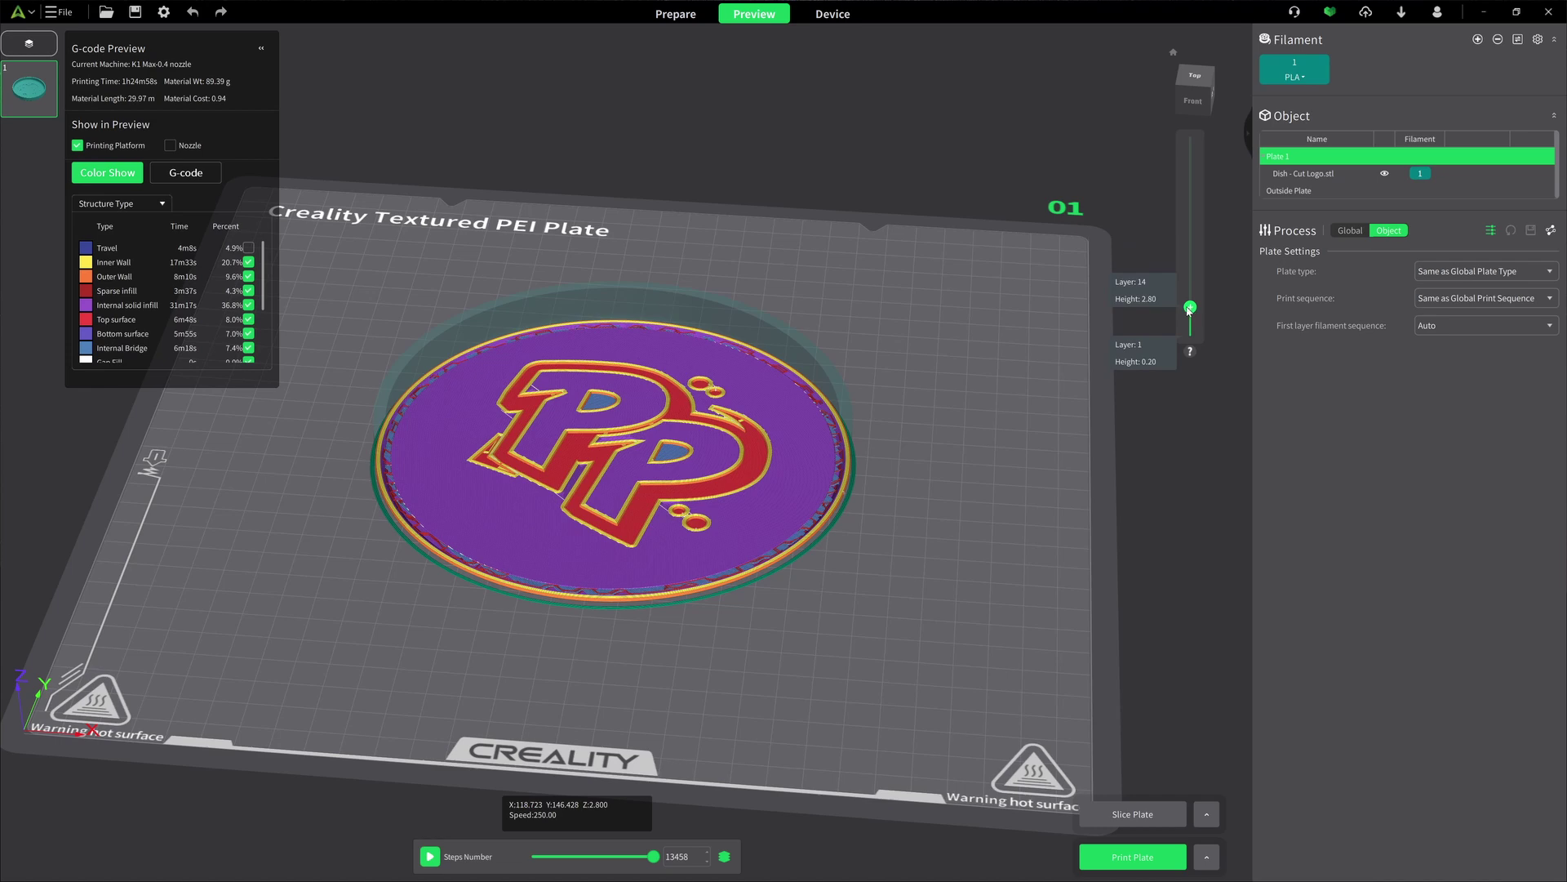
scroll(1192, 309, "up", 1)
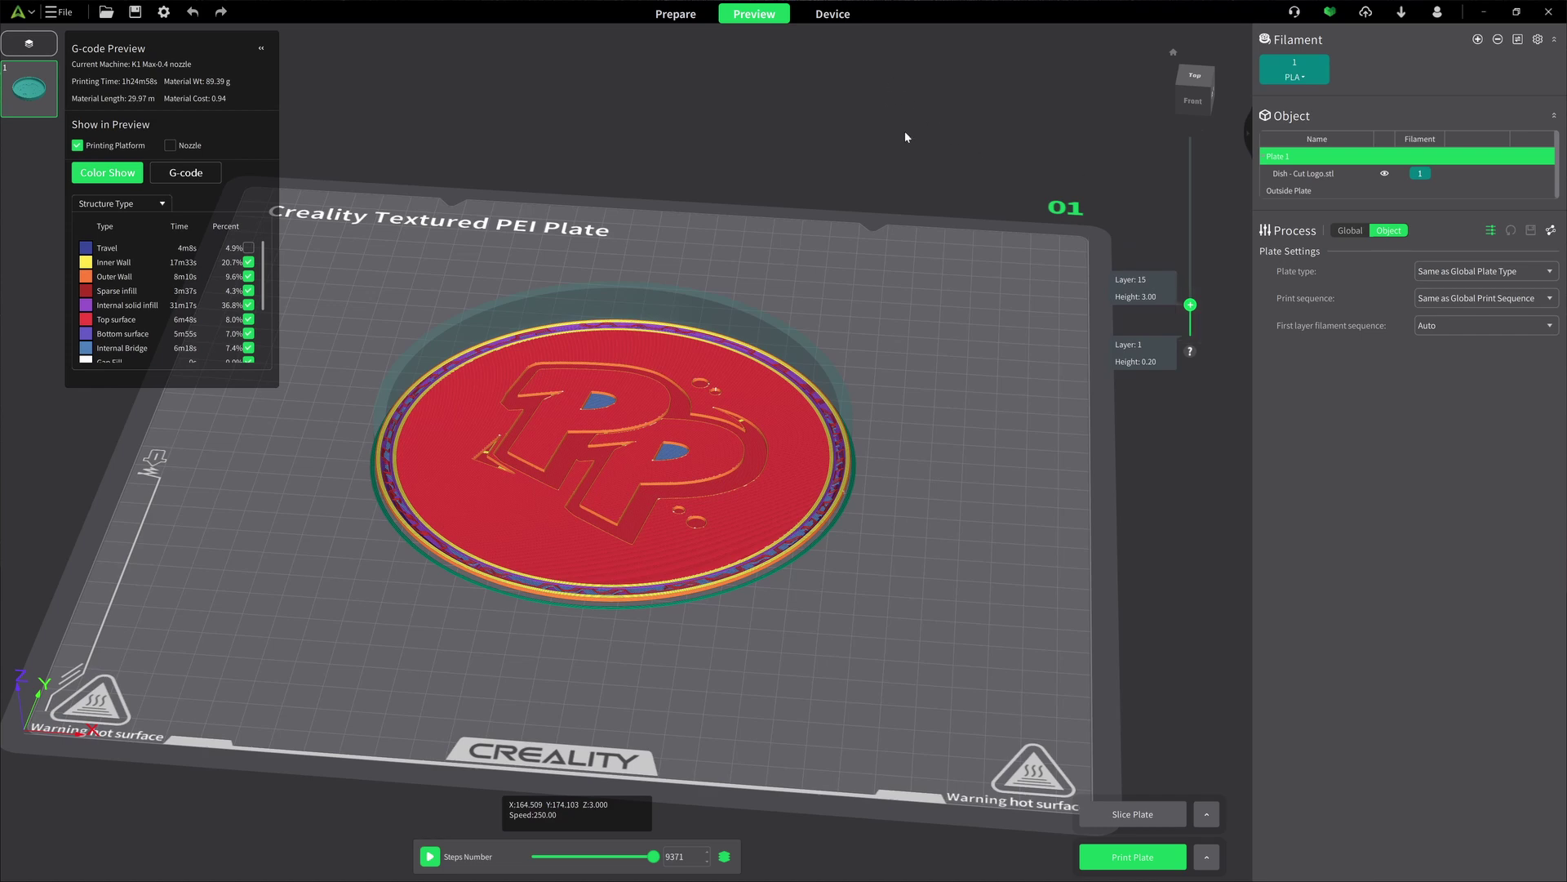
Return to the model preparation view and add a cylinder as a regular part of the cut-logo dish.
left_click(658, 15)
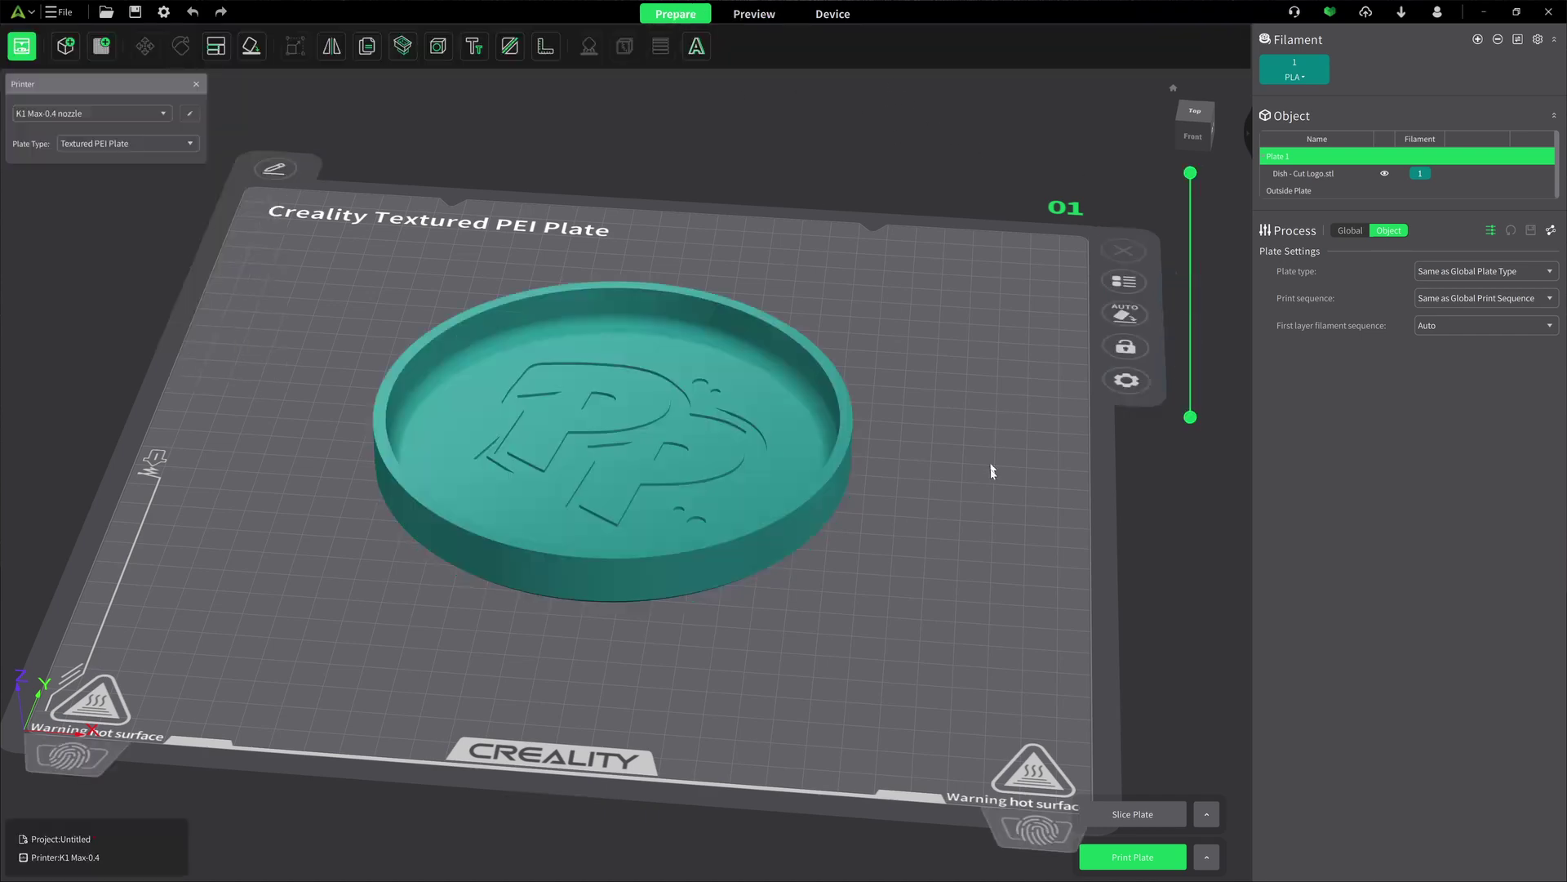
left_click_drag(932, 622, 927, 634)
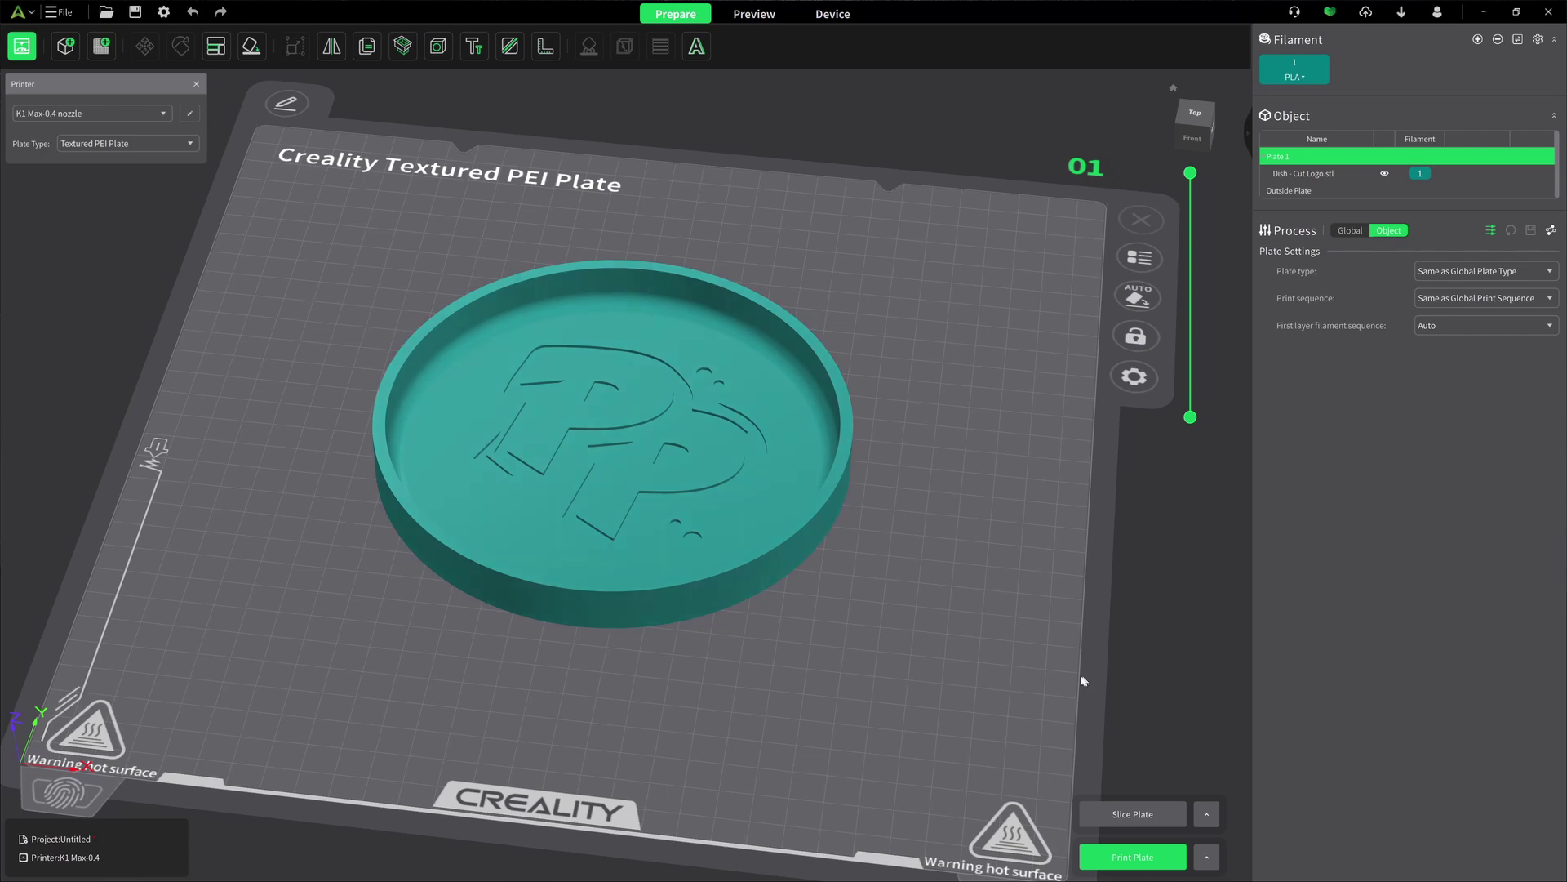
mouse_move(811, 591)
left_mouse_down()
mouse_move(826, 578)
mouse_move(815, 568)
left_mouse_up()
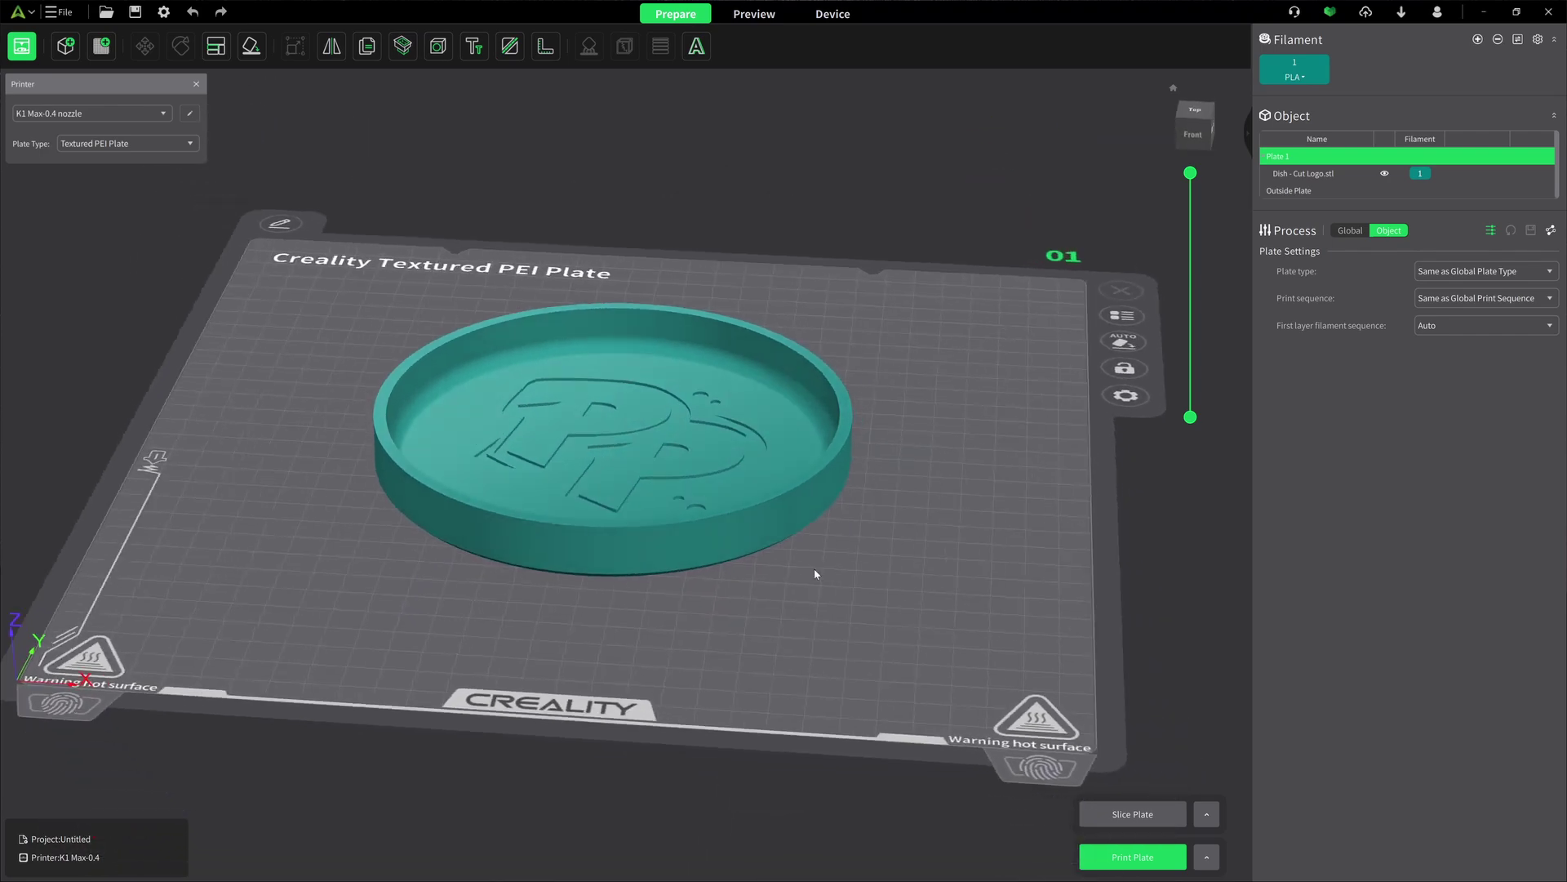
right_click(790, 507)
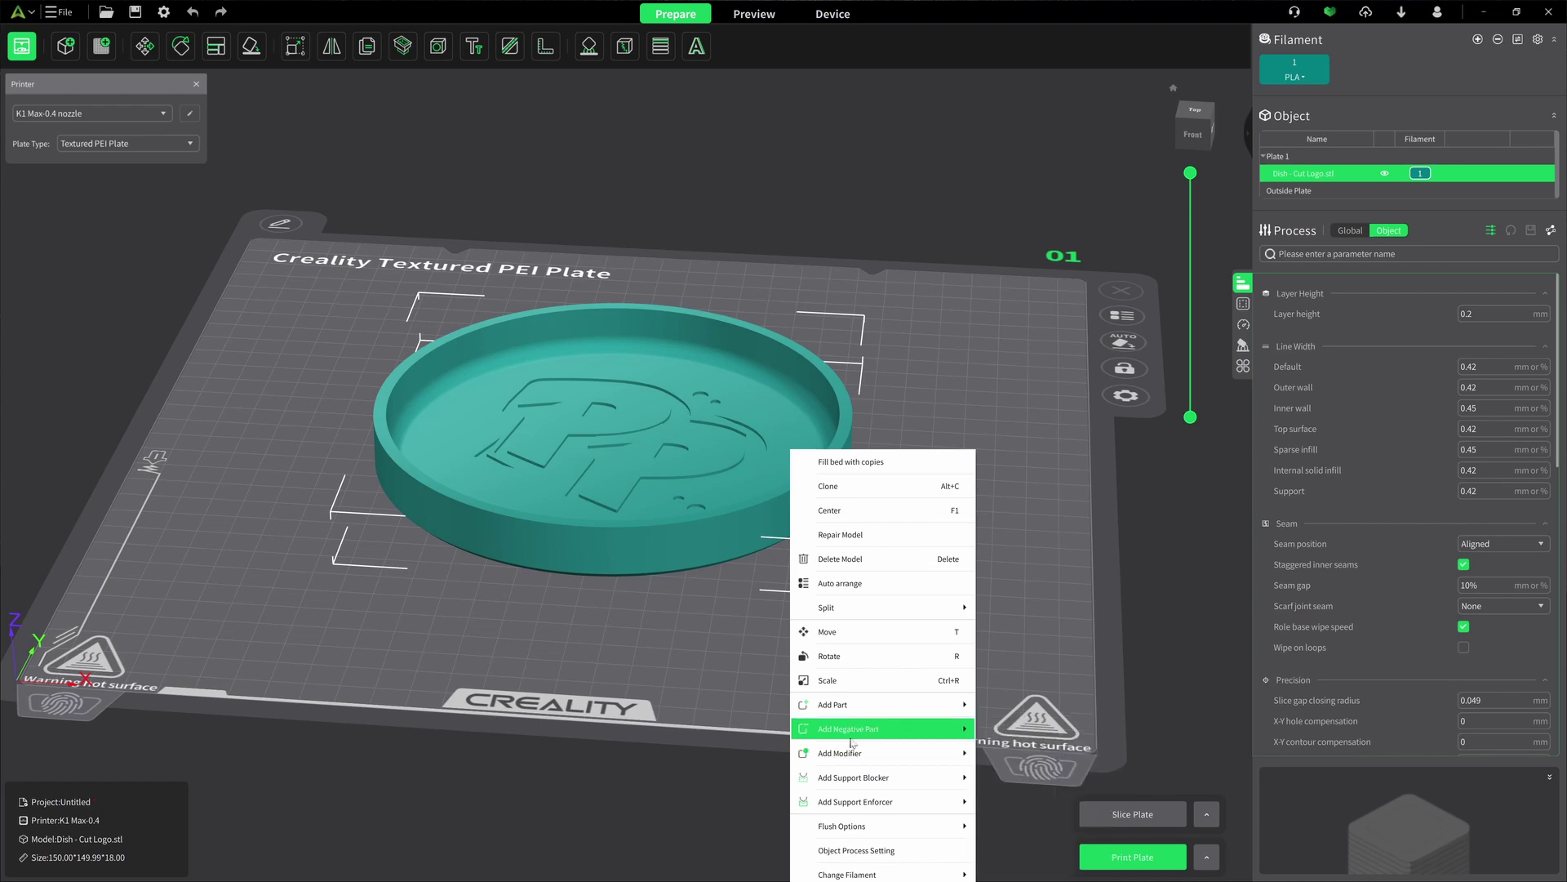
mouse_move(864, 707)
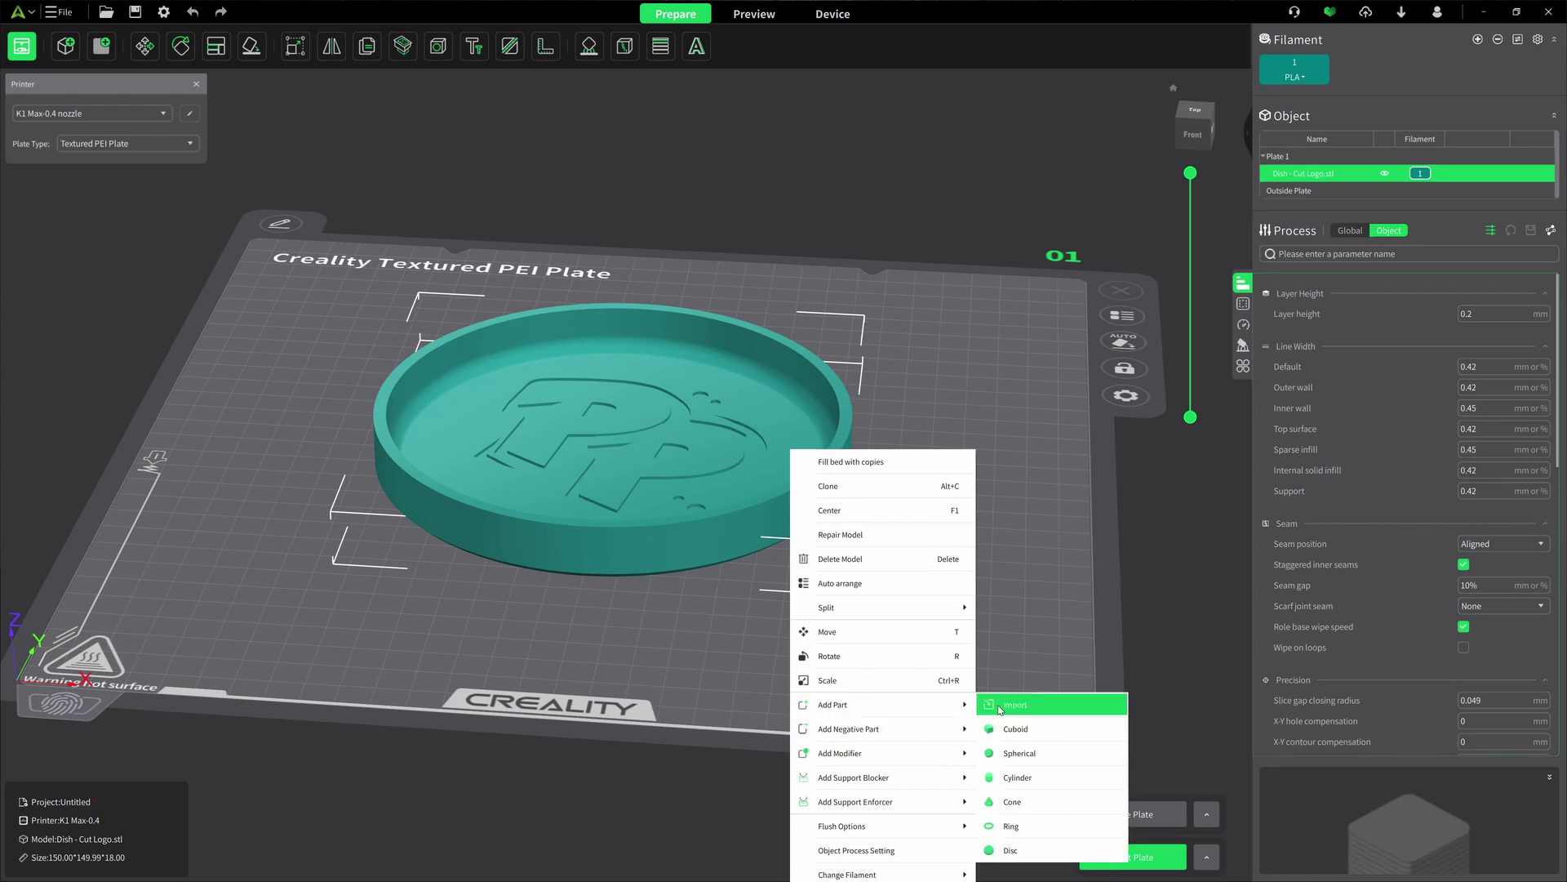
left_click(1027, 780)
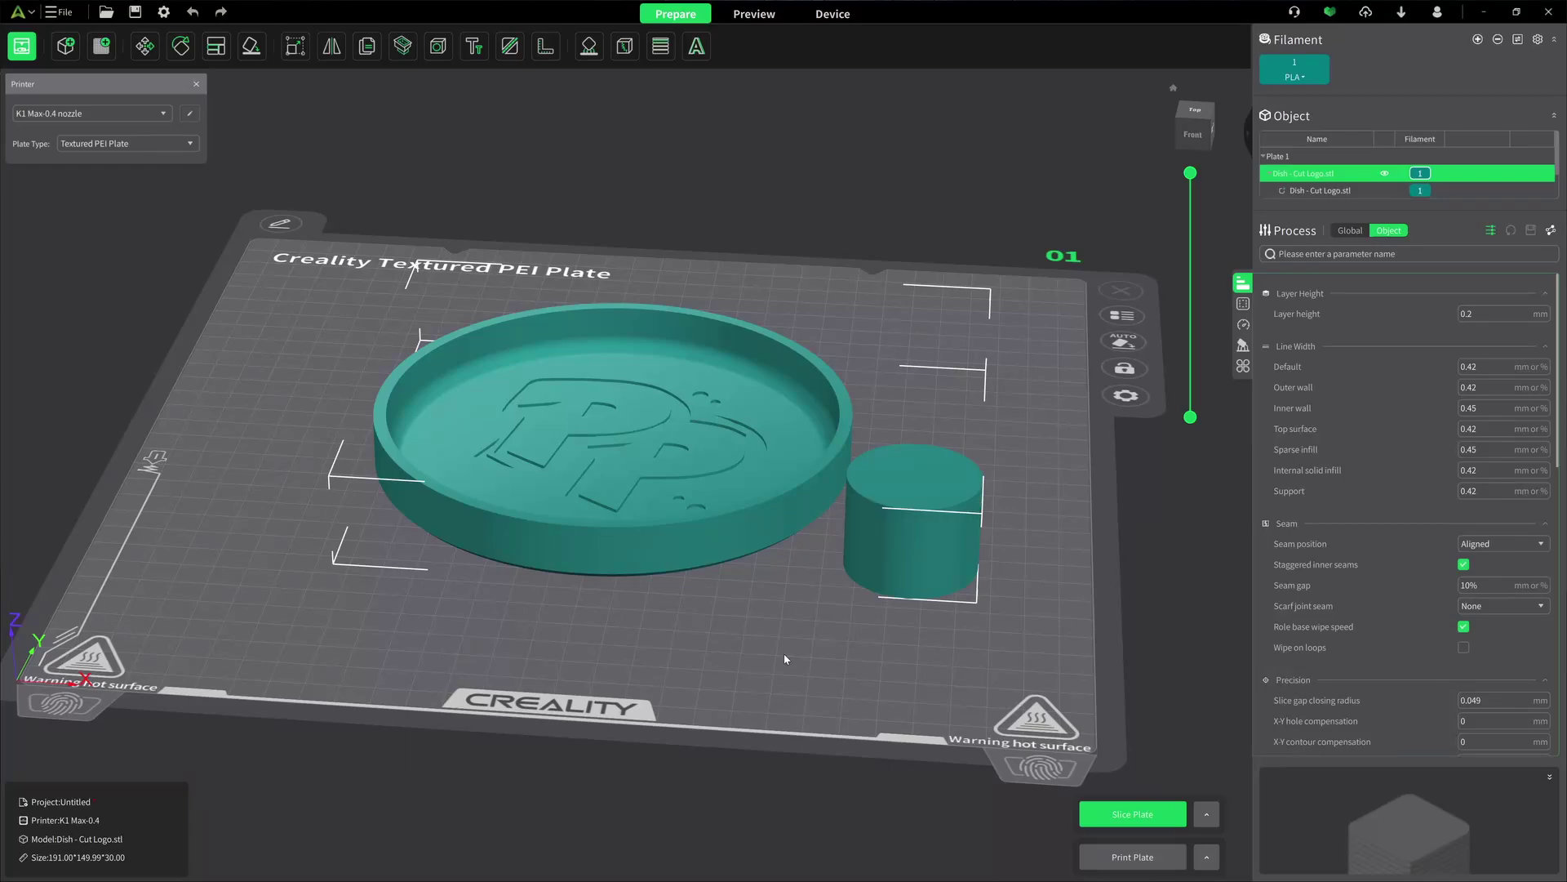
left_click_drag(783, 658, 788, 667)
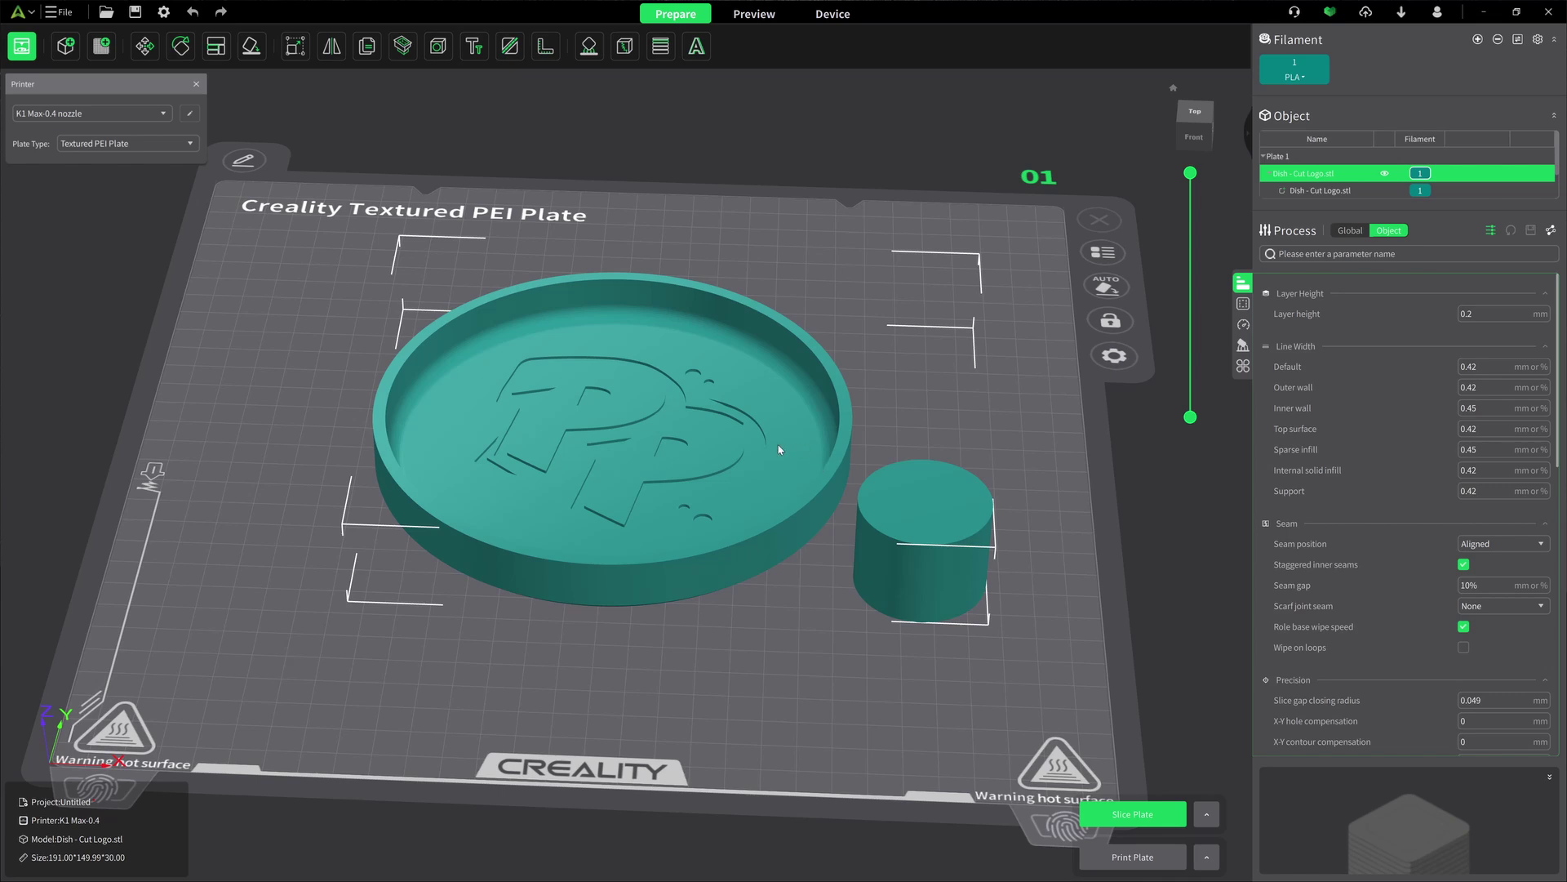
Select only the added cylinder within the dish object and center it in the dish.
left_click(1010, 452)
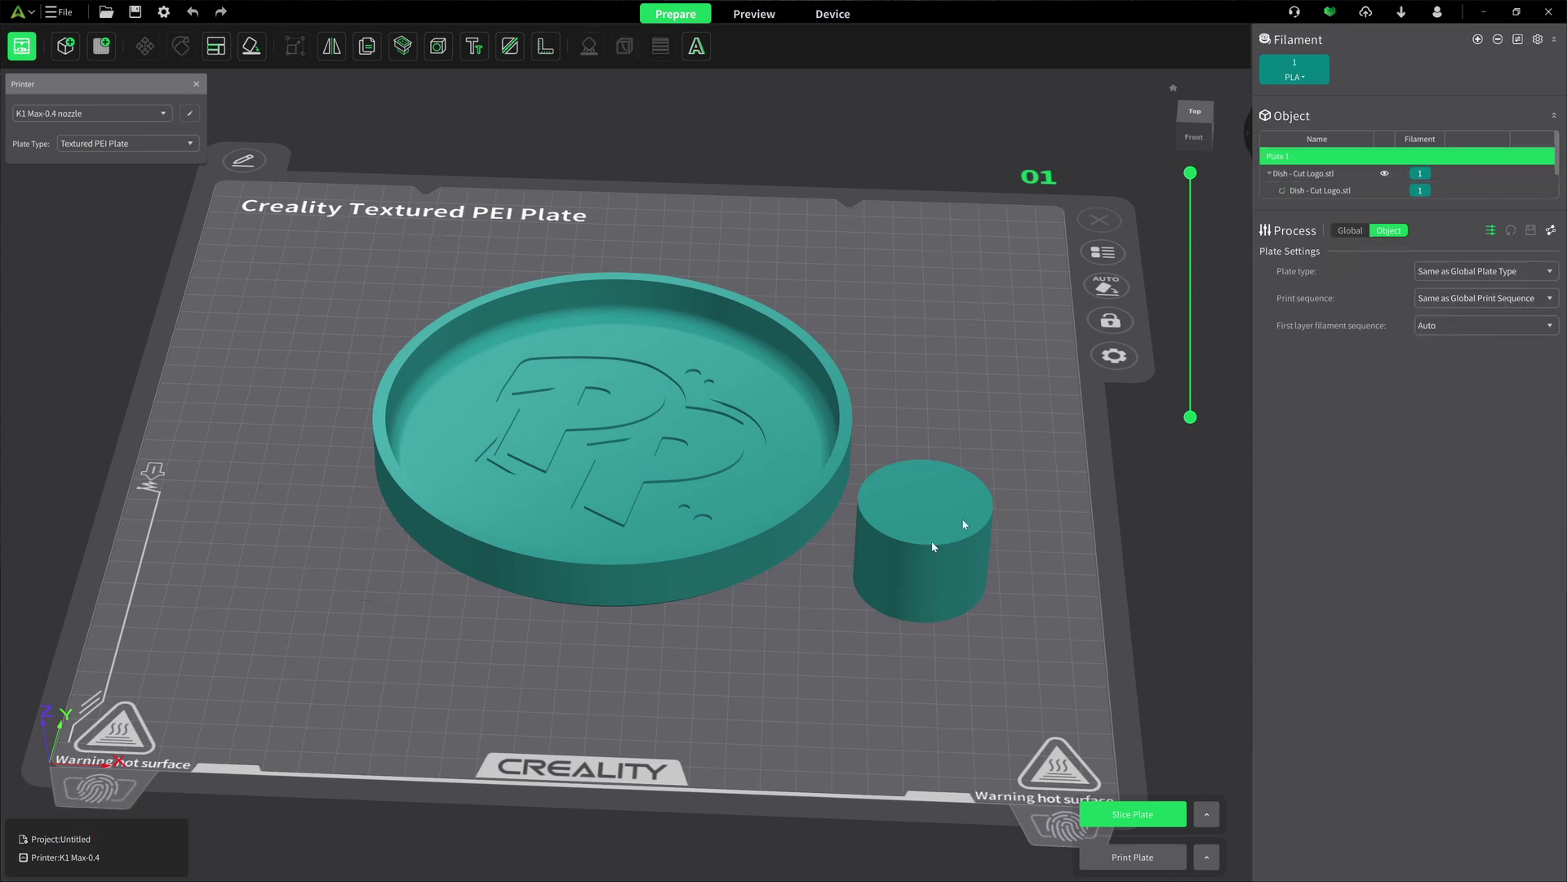
left_click(908, 566)
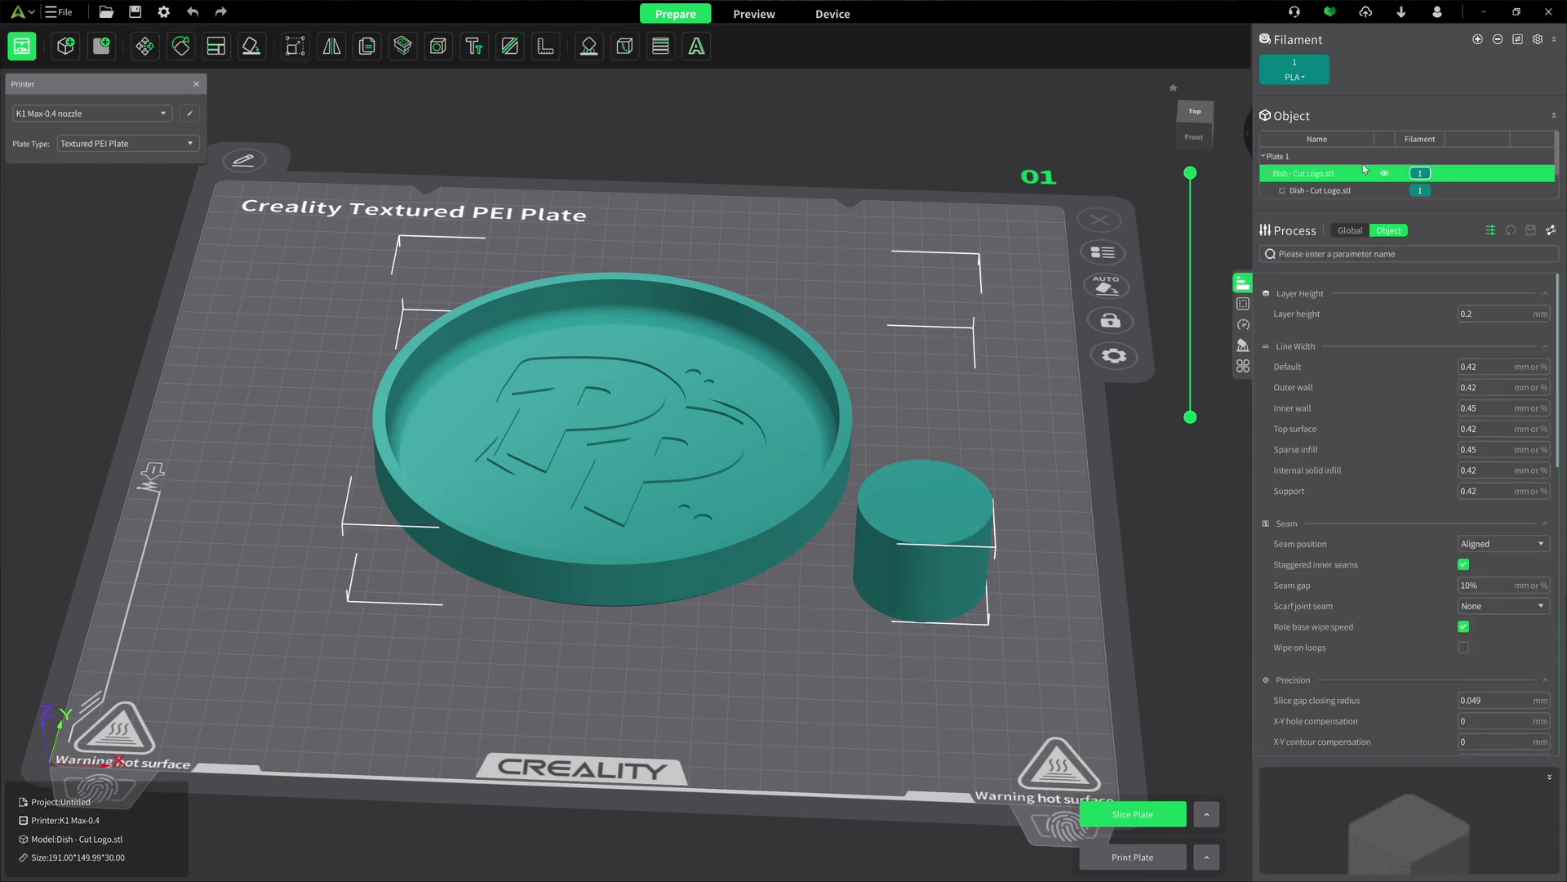
scroll(1378, 178, "down", 1)
scroll(1379, 178, "up", 1)
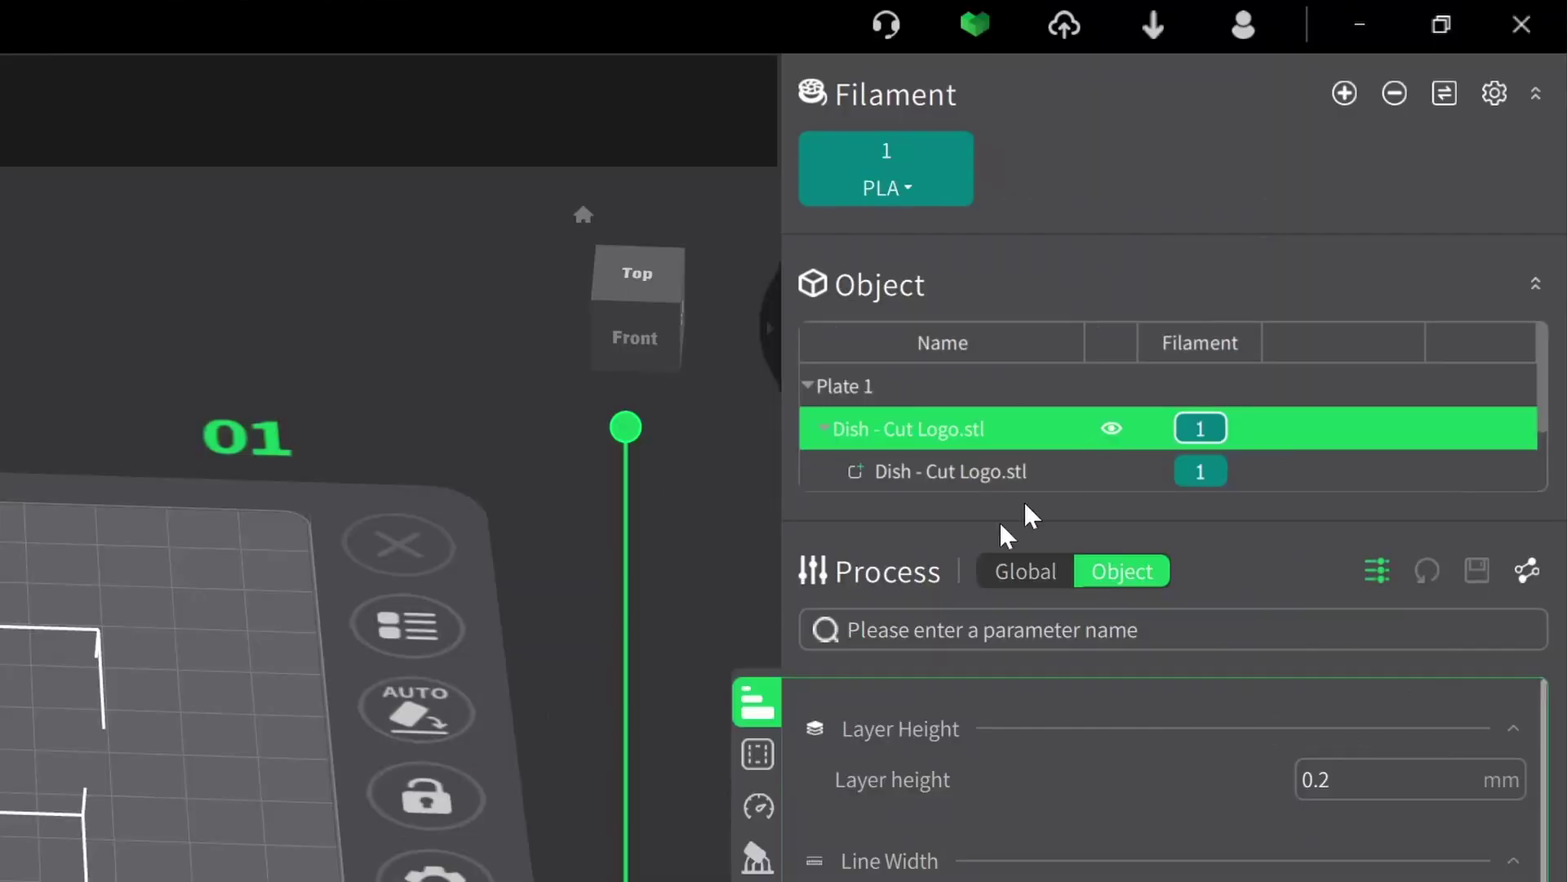
scroll(1036, 444, "down", 2)
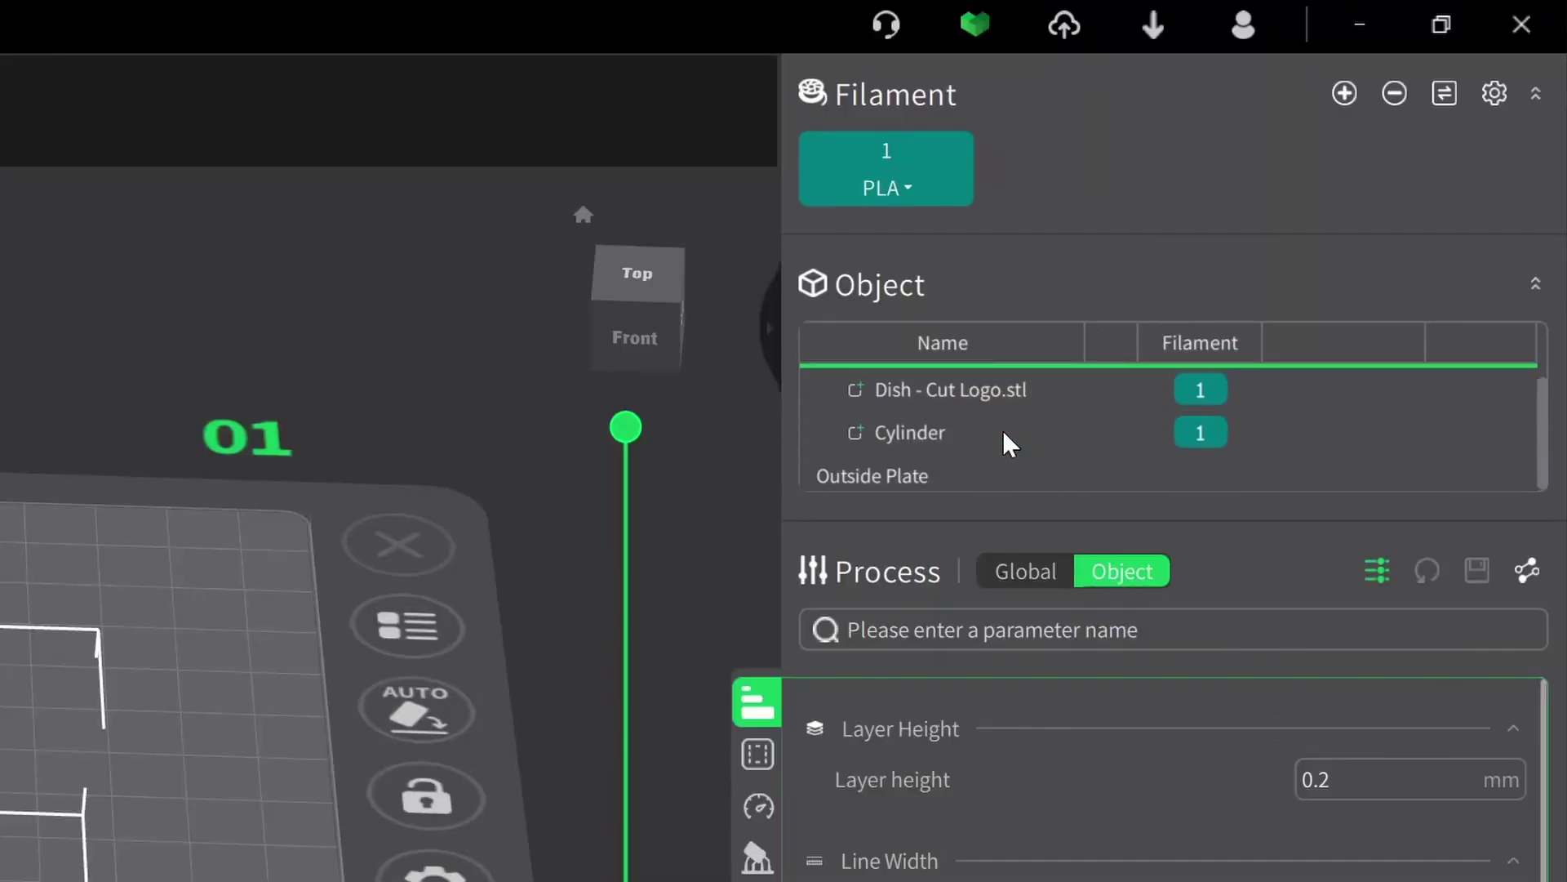
left_click(902, 437)
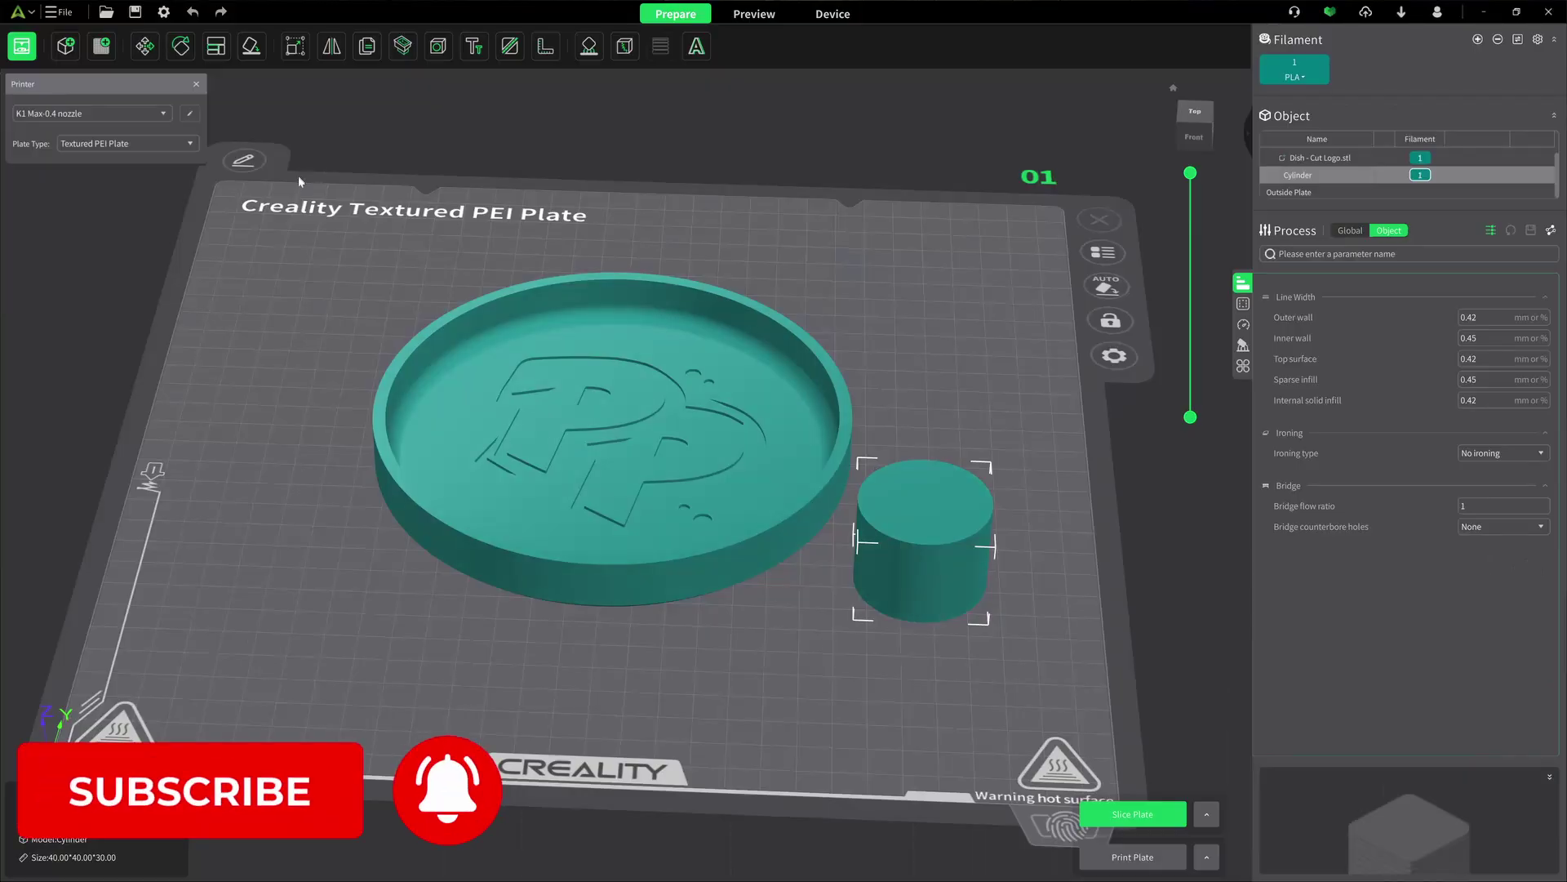
right_click(927, 587)
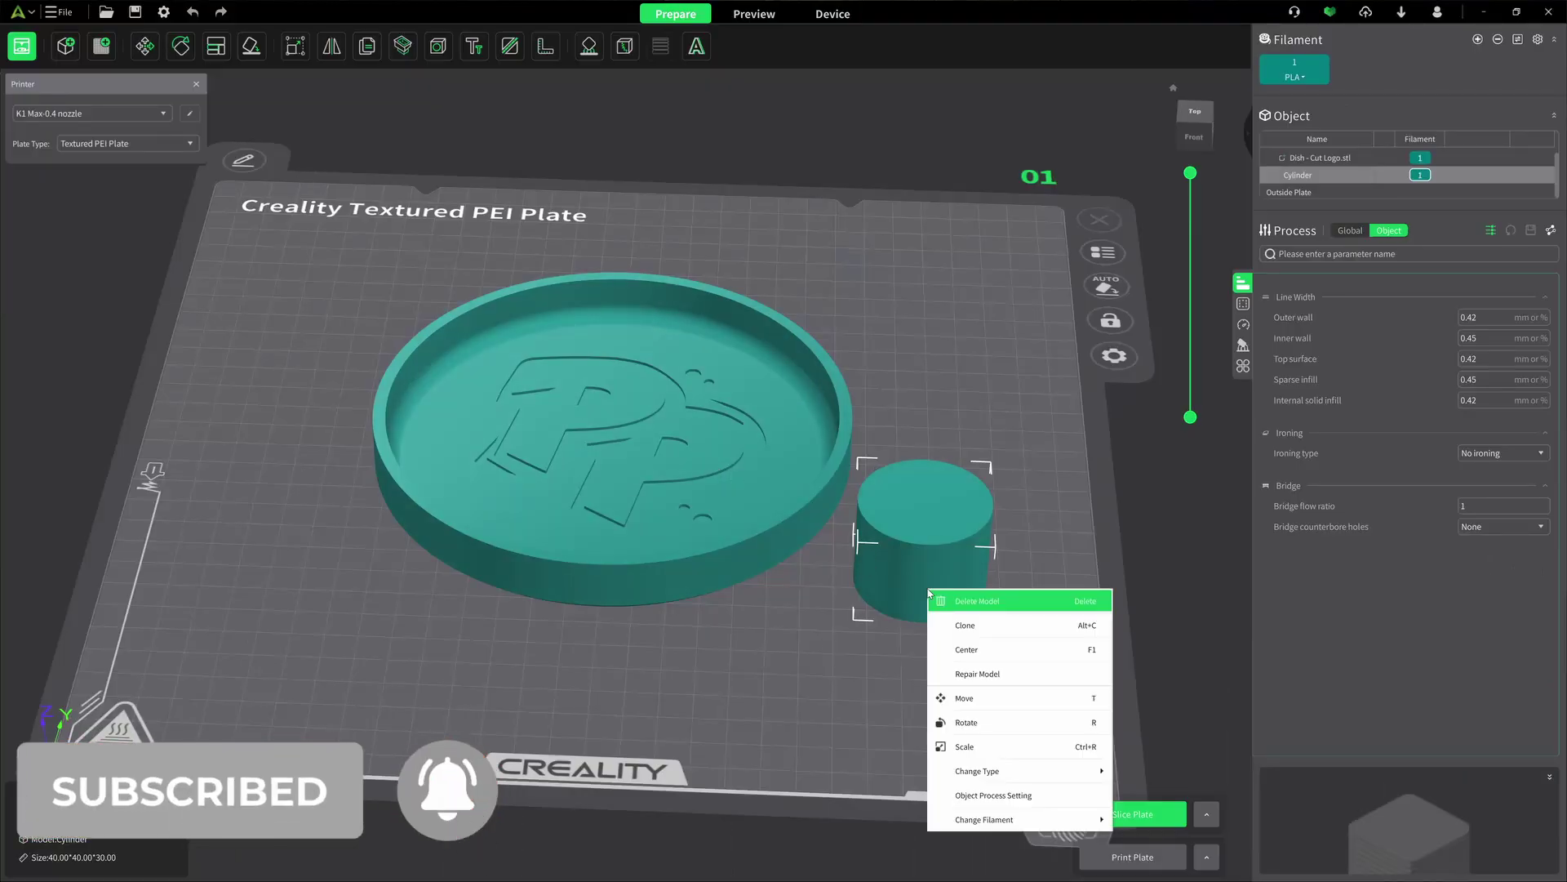
left_click(965, 651)
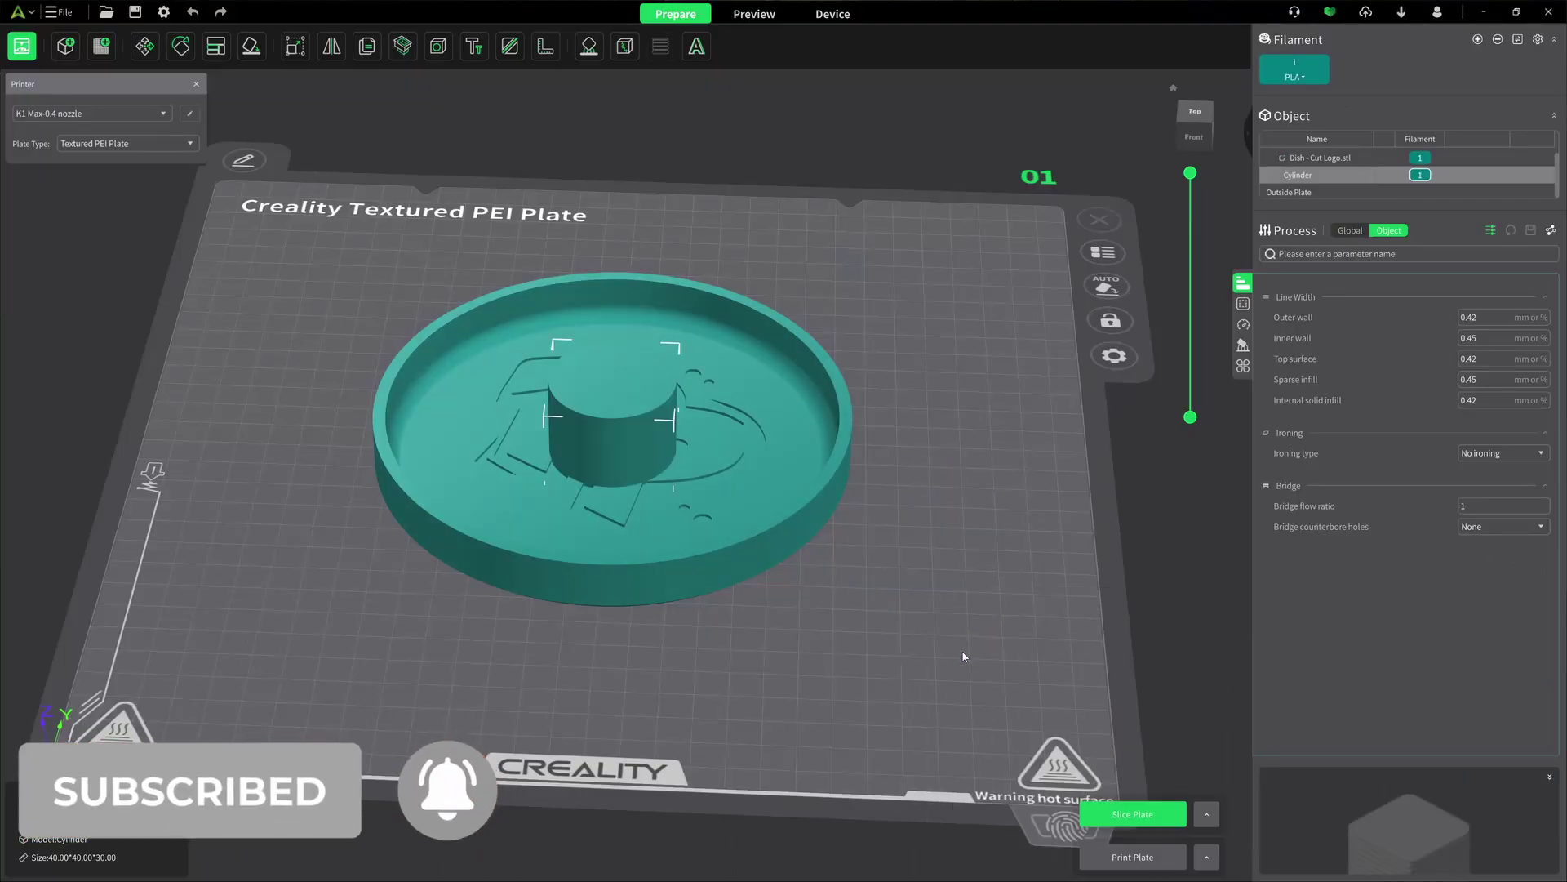
mouse_move(796, 669)
left_mouse_down()
mouse_move(805, 731)
mouse_move(799, 696)
left_mouse_up()
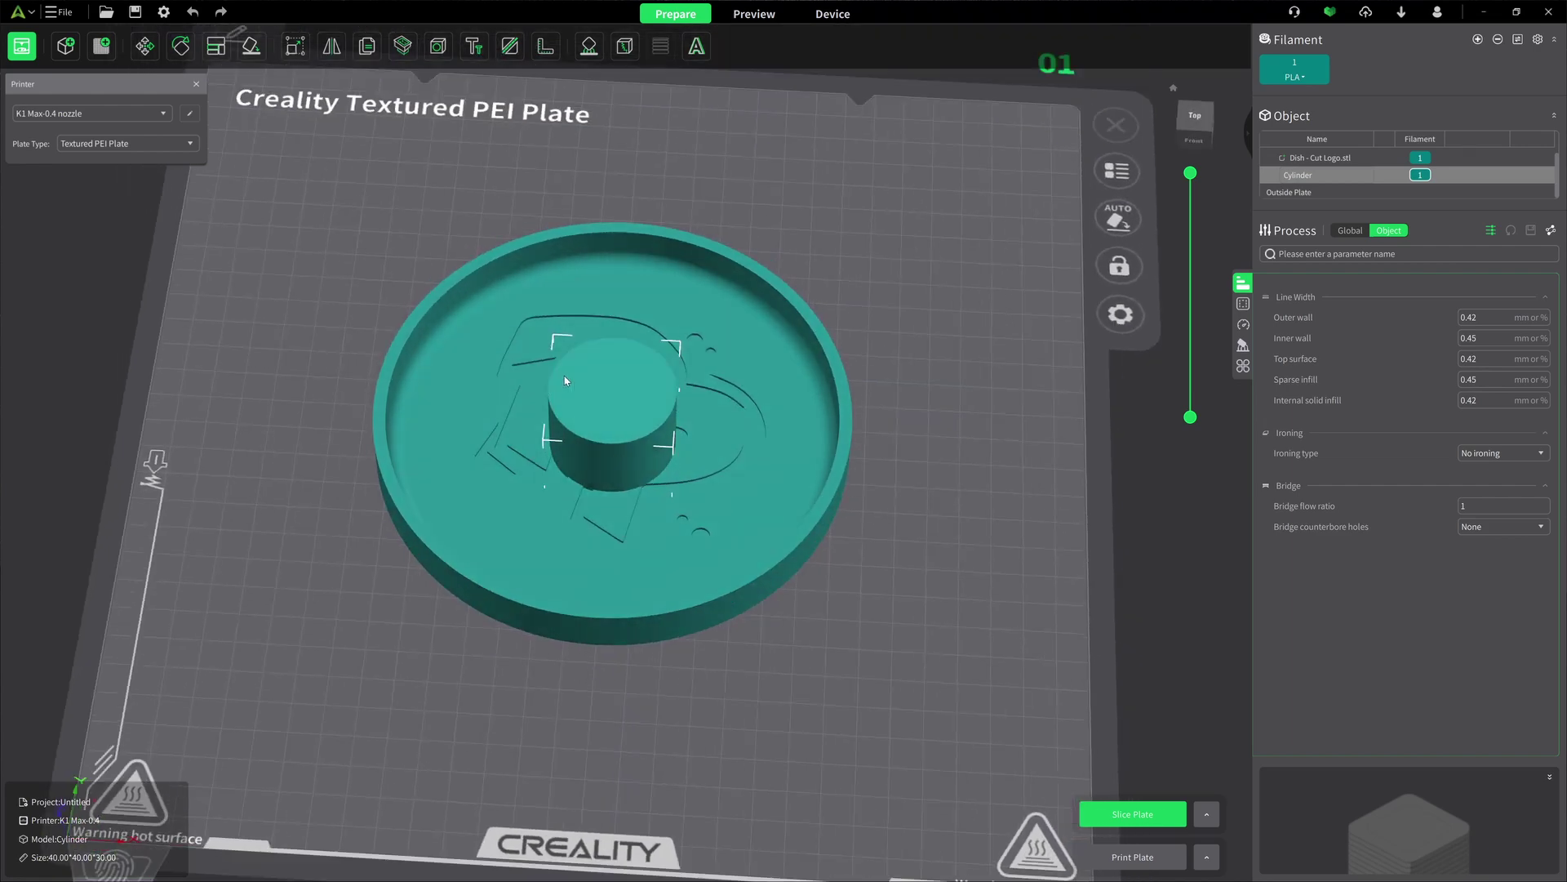
Uniformly scale the added cylinder to about 107 mm in diameter and inspect how it covers the dish's floor.
left_click(298, 56)
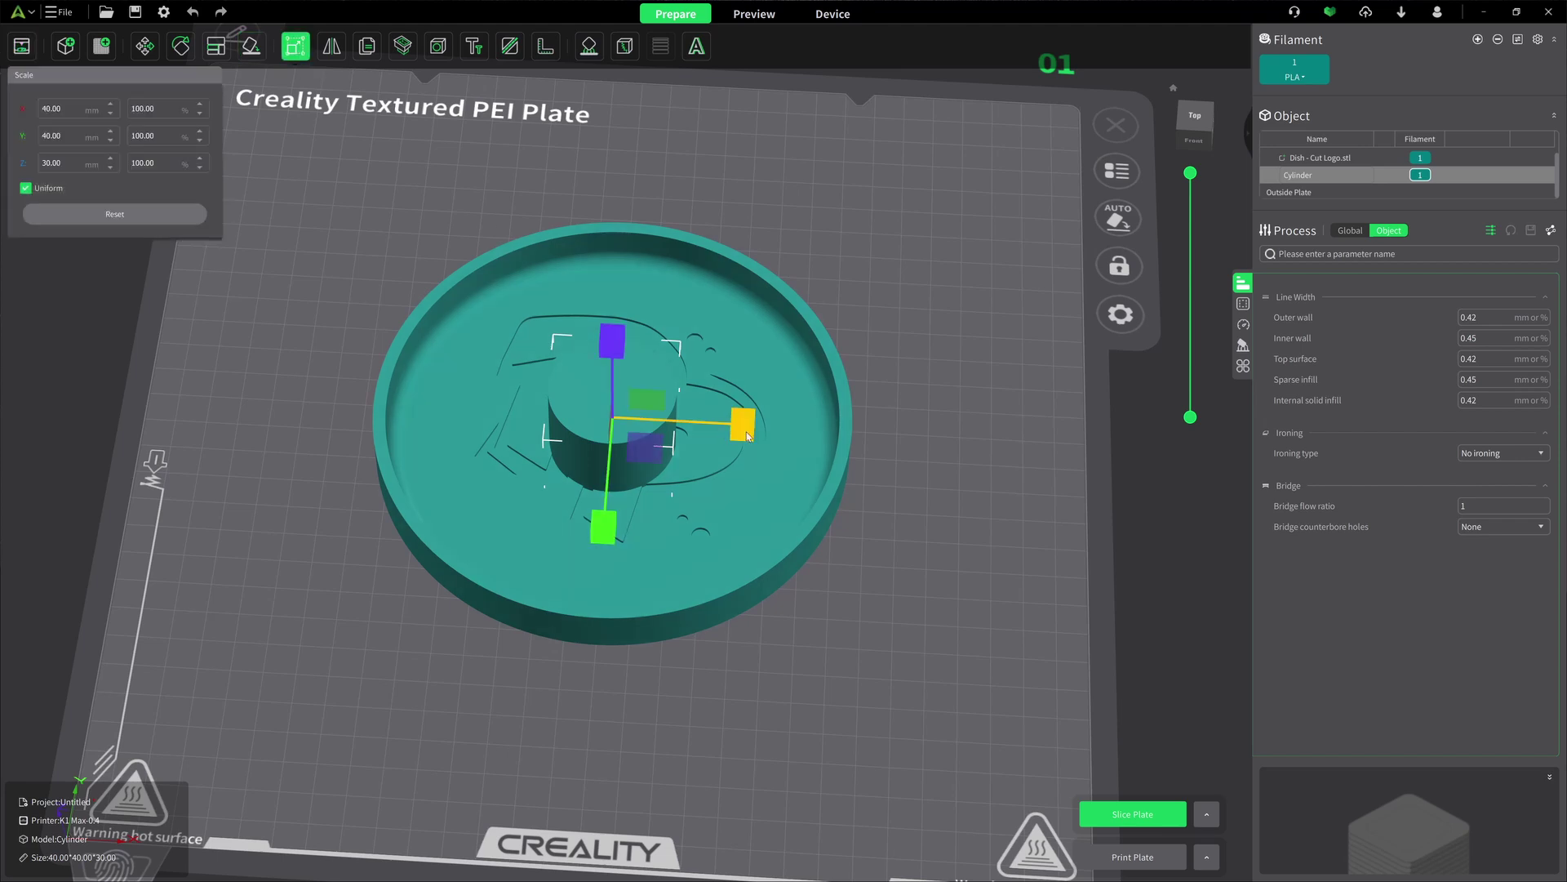
left_click_drag(738, 424, 971, 481)
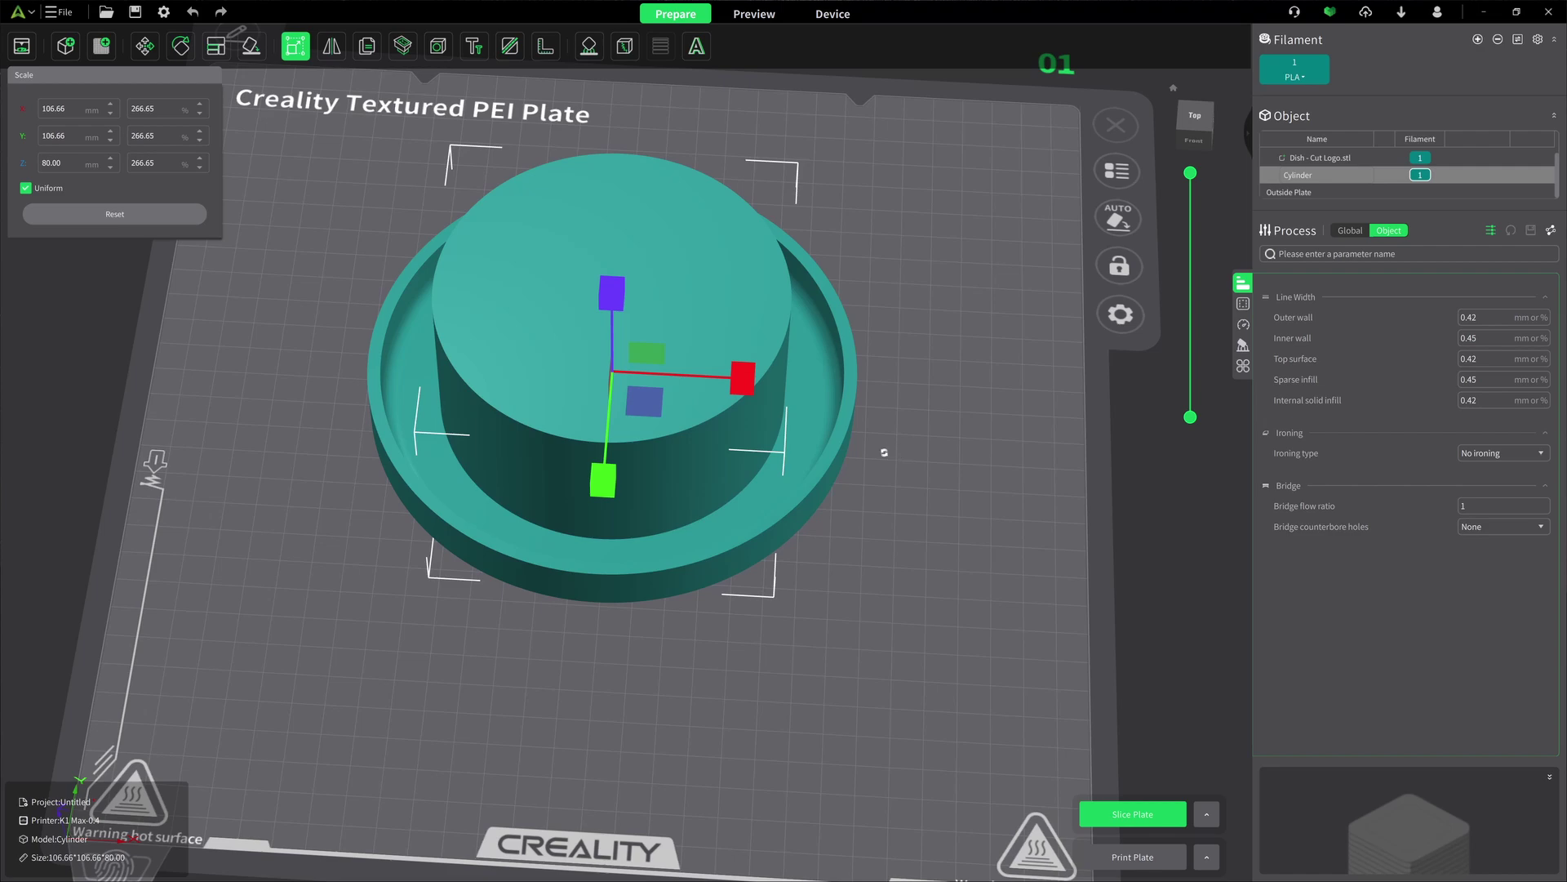
left_click_drag(884, 452, 830, 472)
scroll(572, 196, "up", 5)
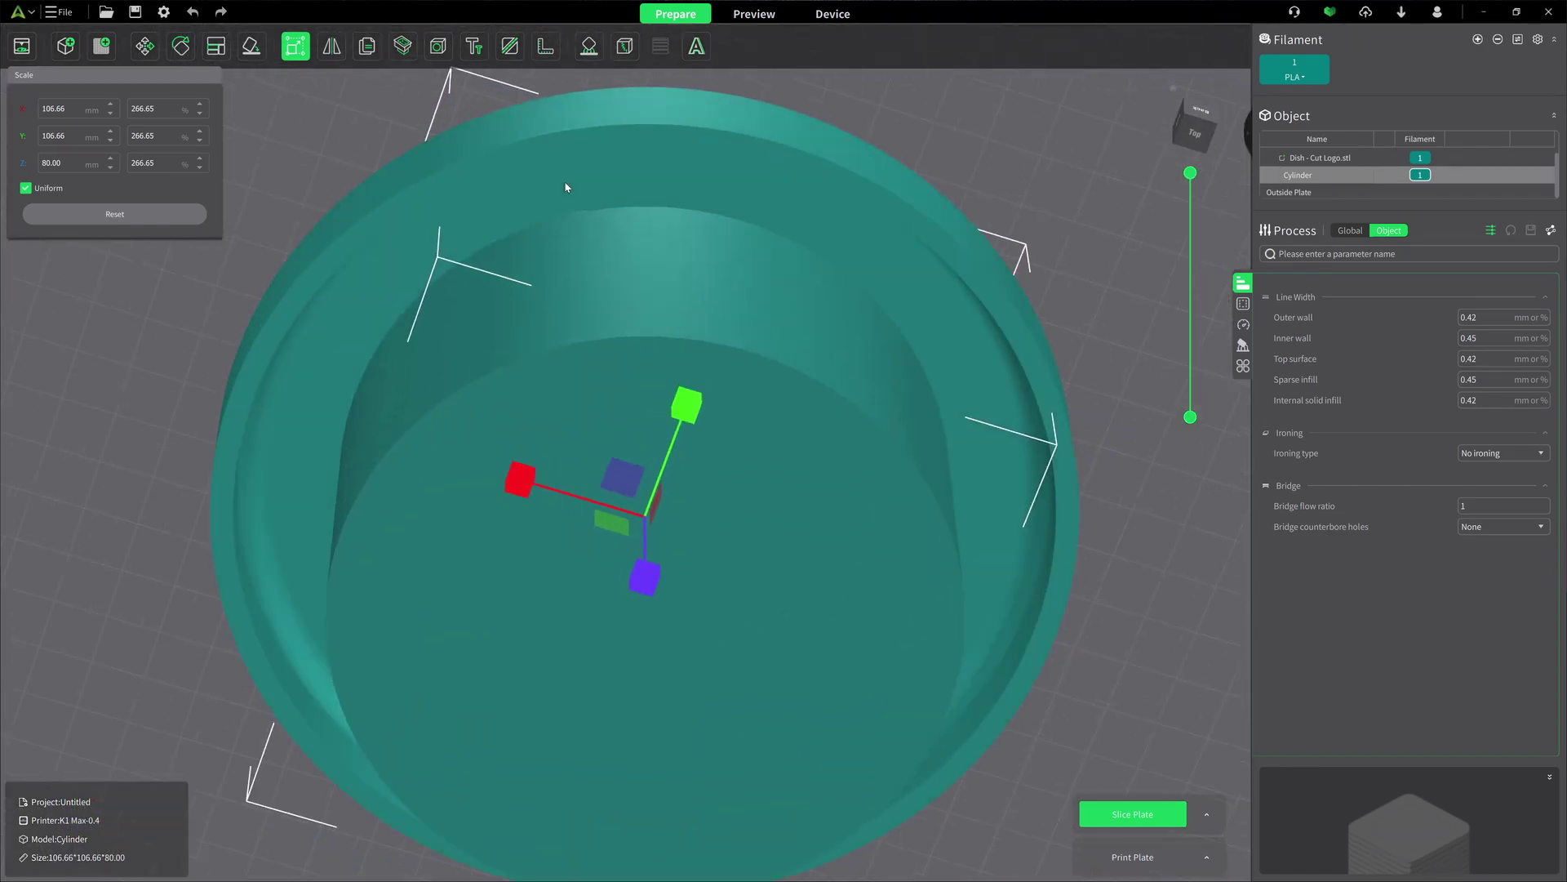
Enlarge the added cylinder uniformly to about 122 mm in diameter so it covers more of the dish's floor.
scroll(566, 187, "up", 2)
left_click_drag(703, 475, 707, 463)
key("Escape")
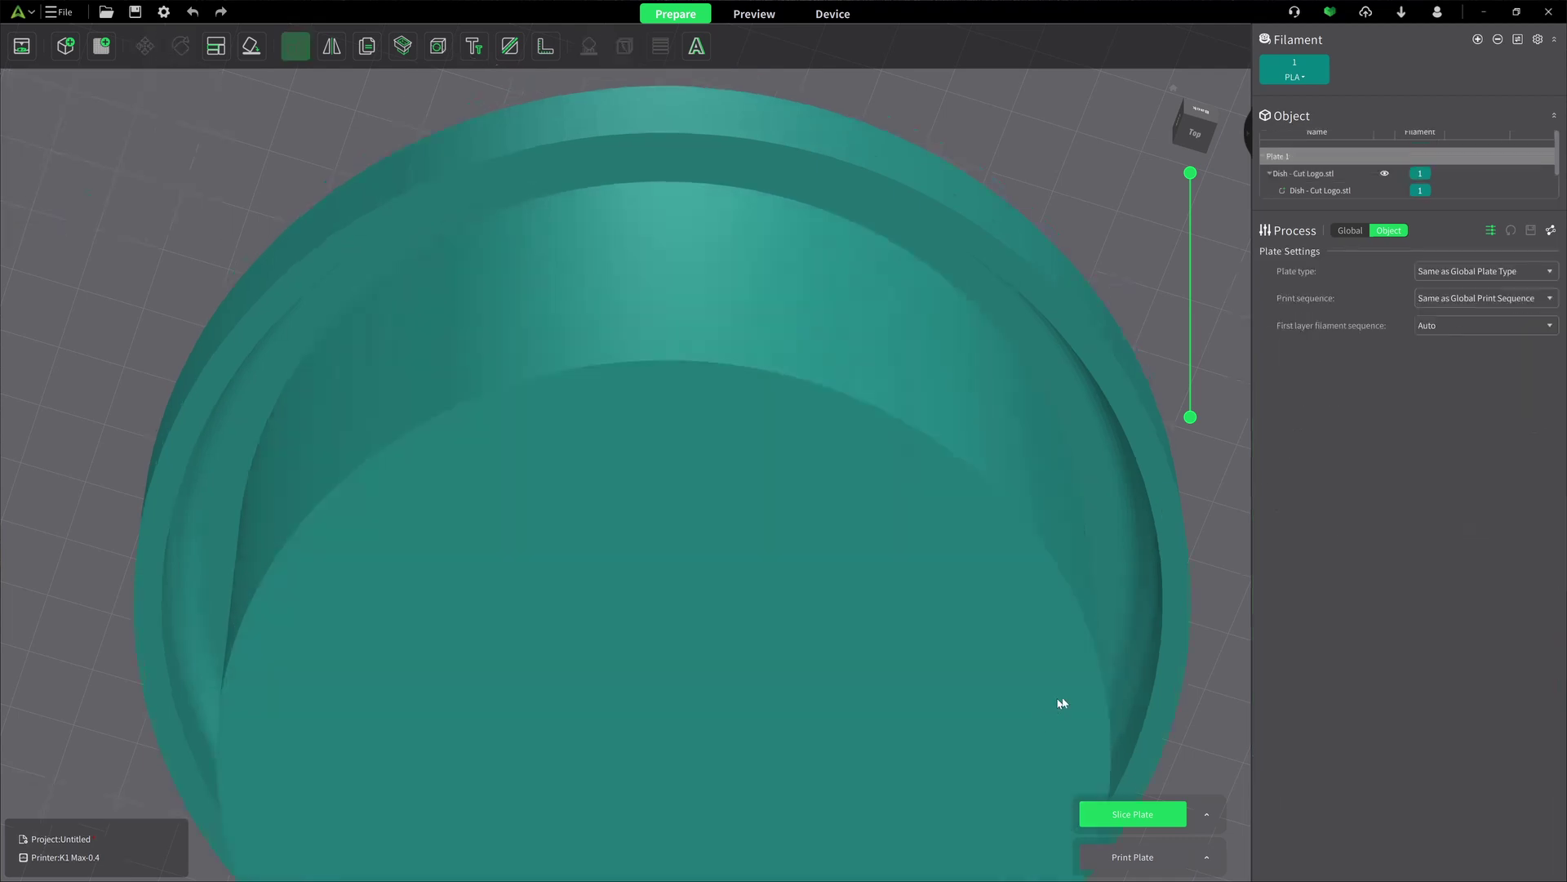
Select only the dish part within the combined object and set its Z position to 0 mm.
left_click_drag(1231, 694, 1079, 534)
scroll(1204, 619, "down", 10)
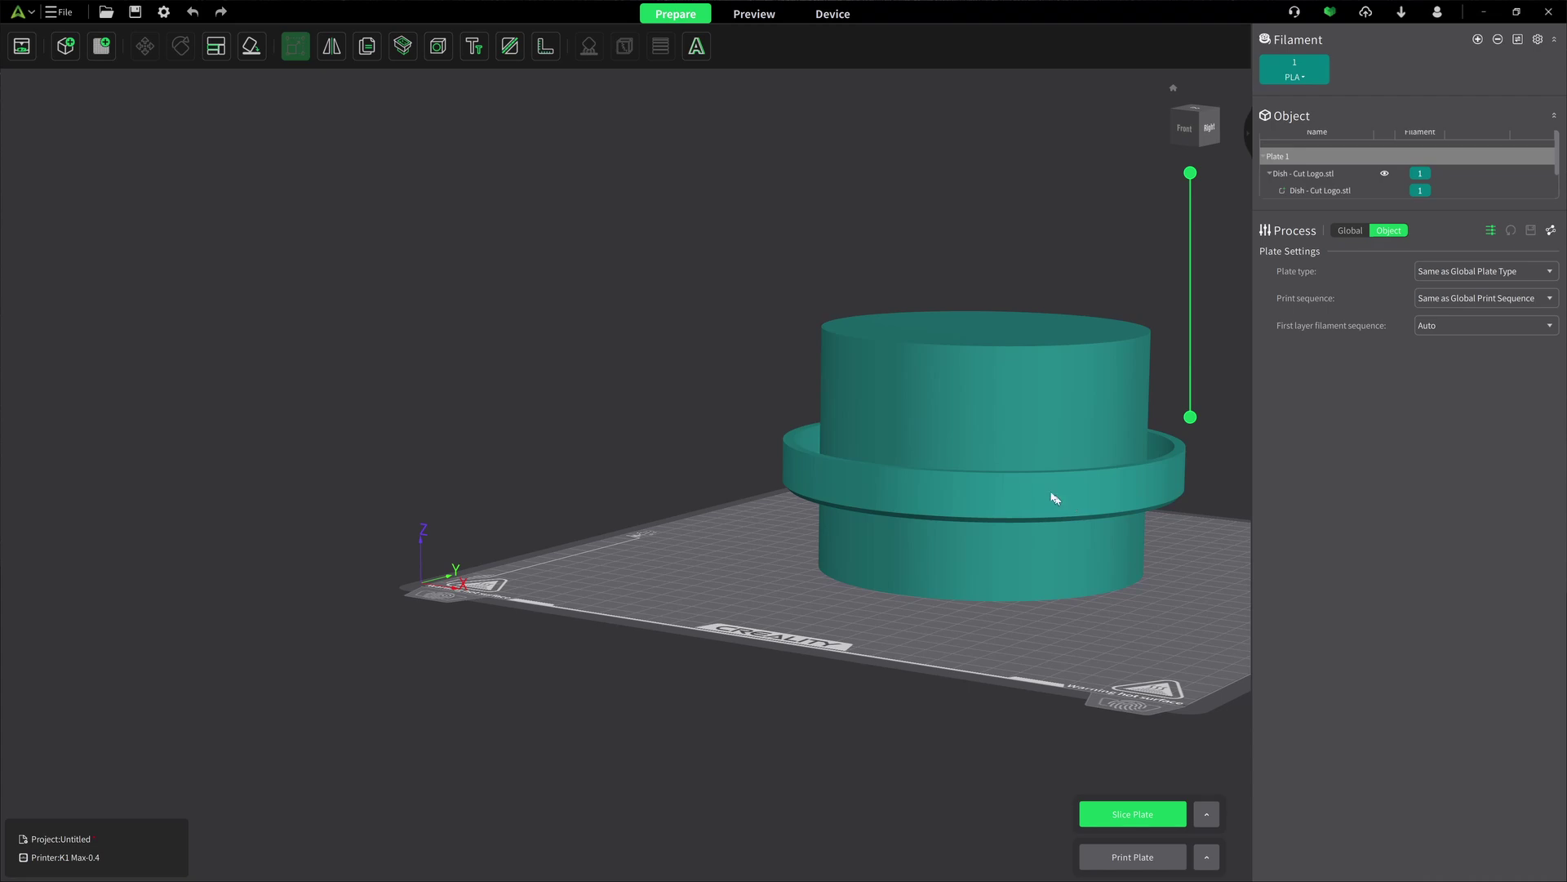
left_click(1053, 498)
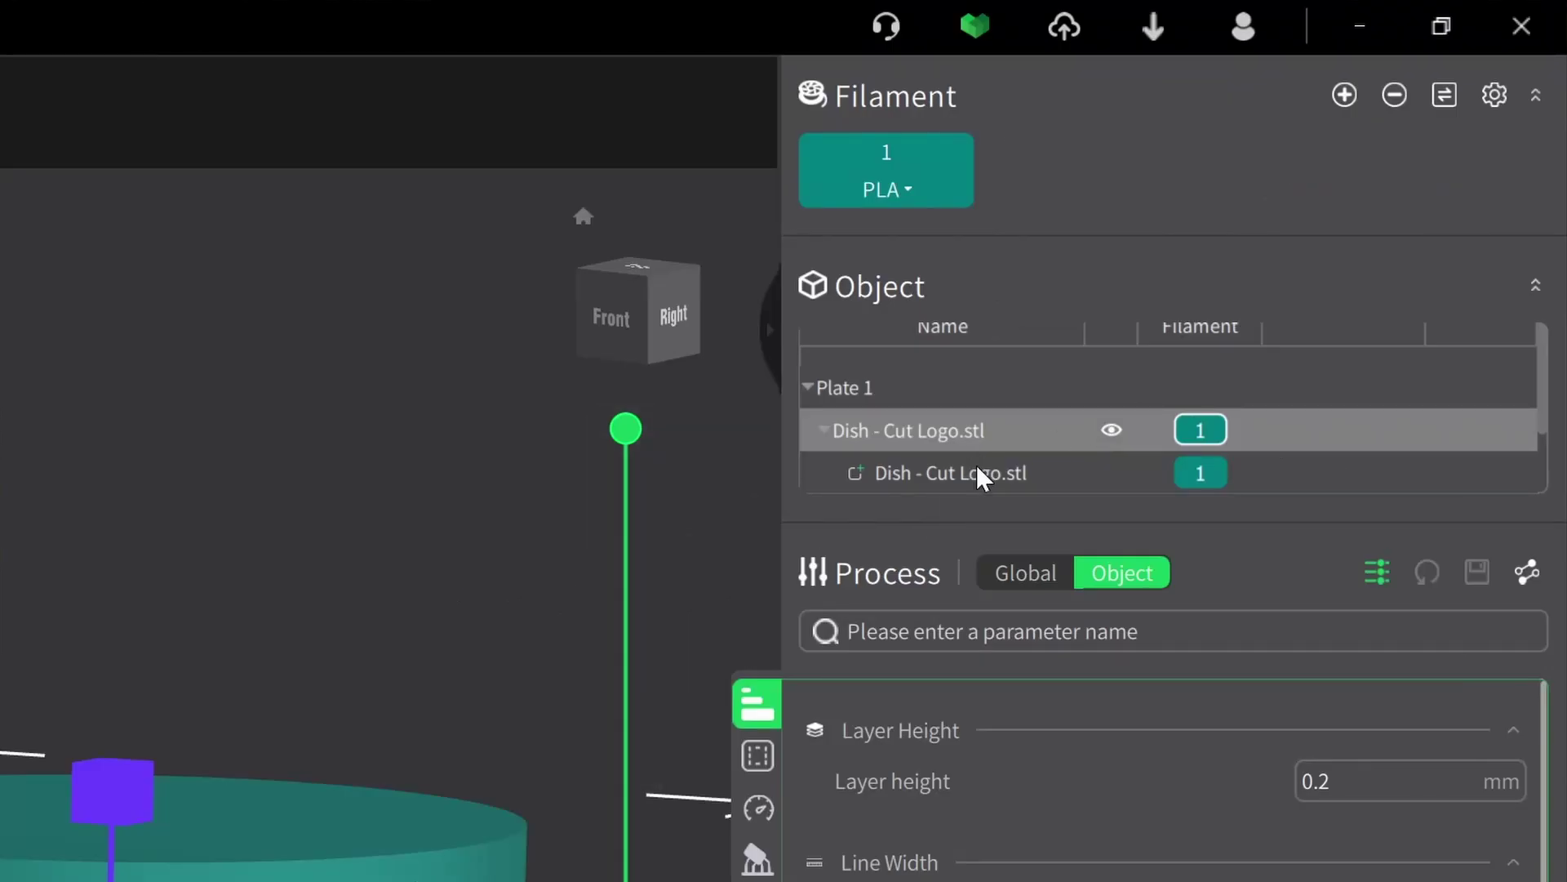
left_click(980, 474)
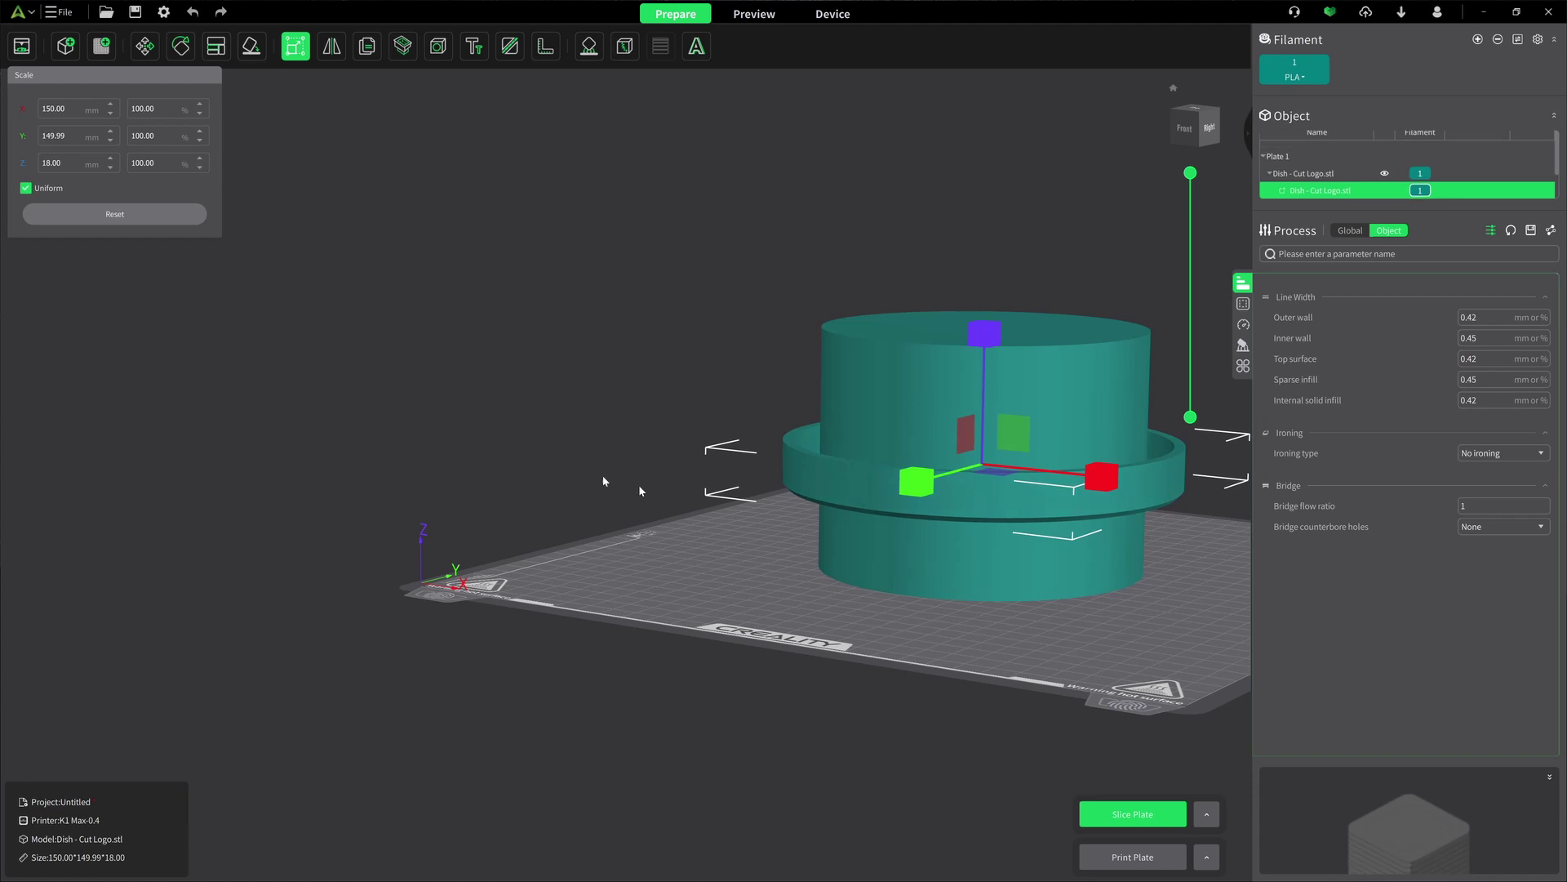
left_click(145, 47)
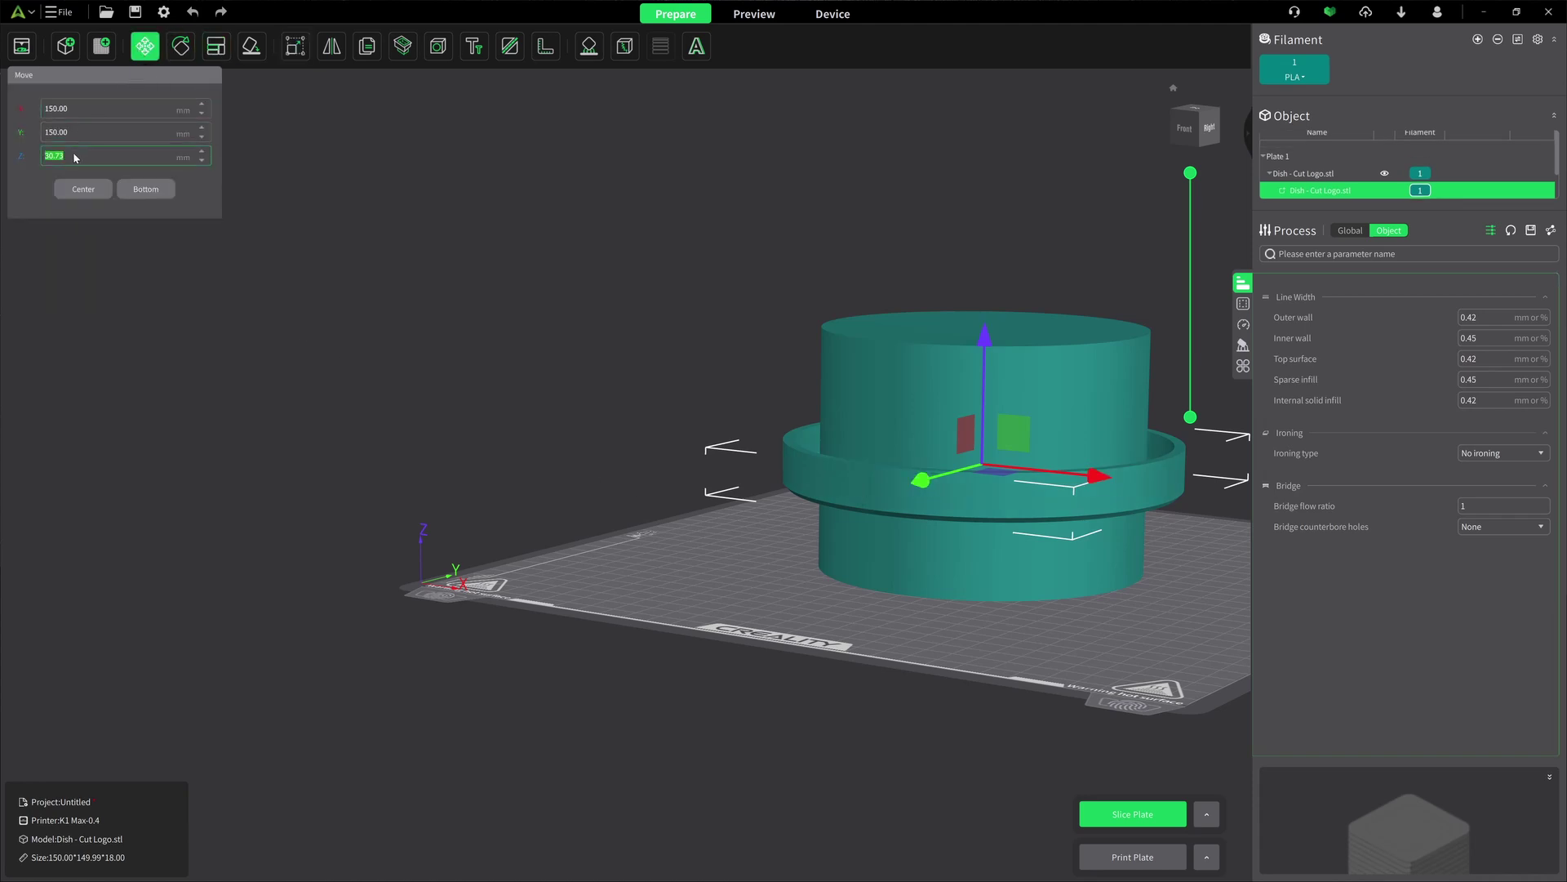
type("0")
key("Return")
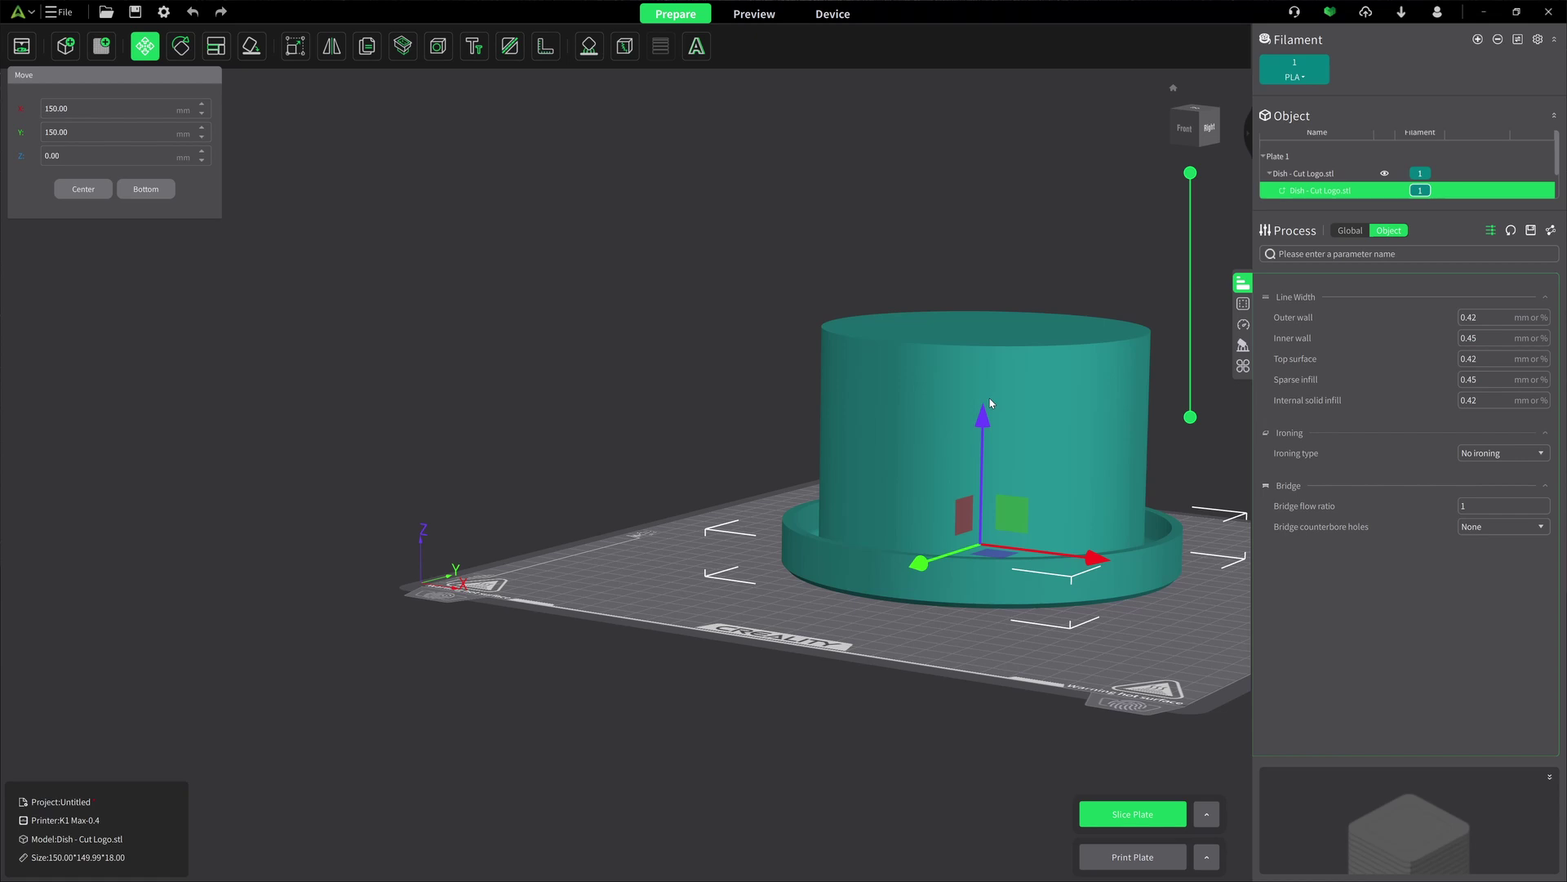
Slice the dish together with the tall added cylinder and inspect the sliced result.
left_click(990, 403)
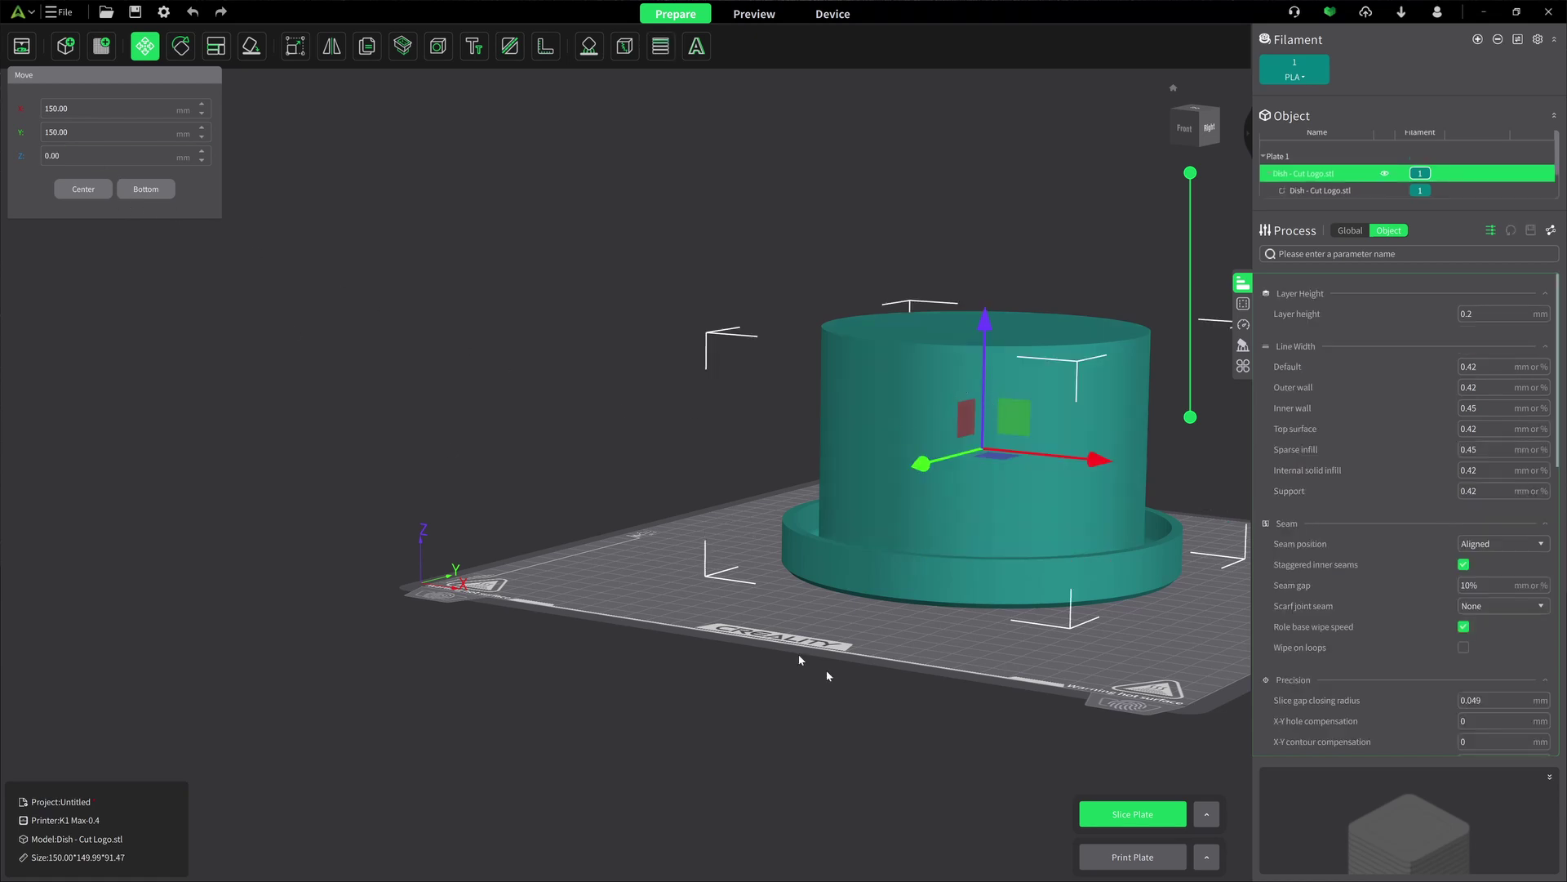
left_click(1173, 87)
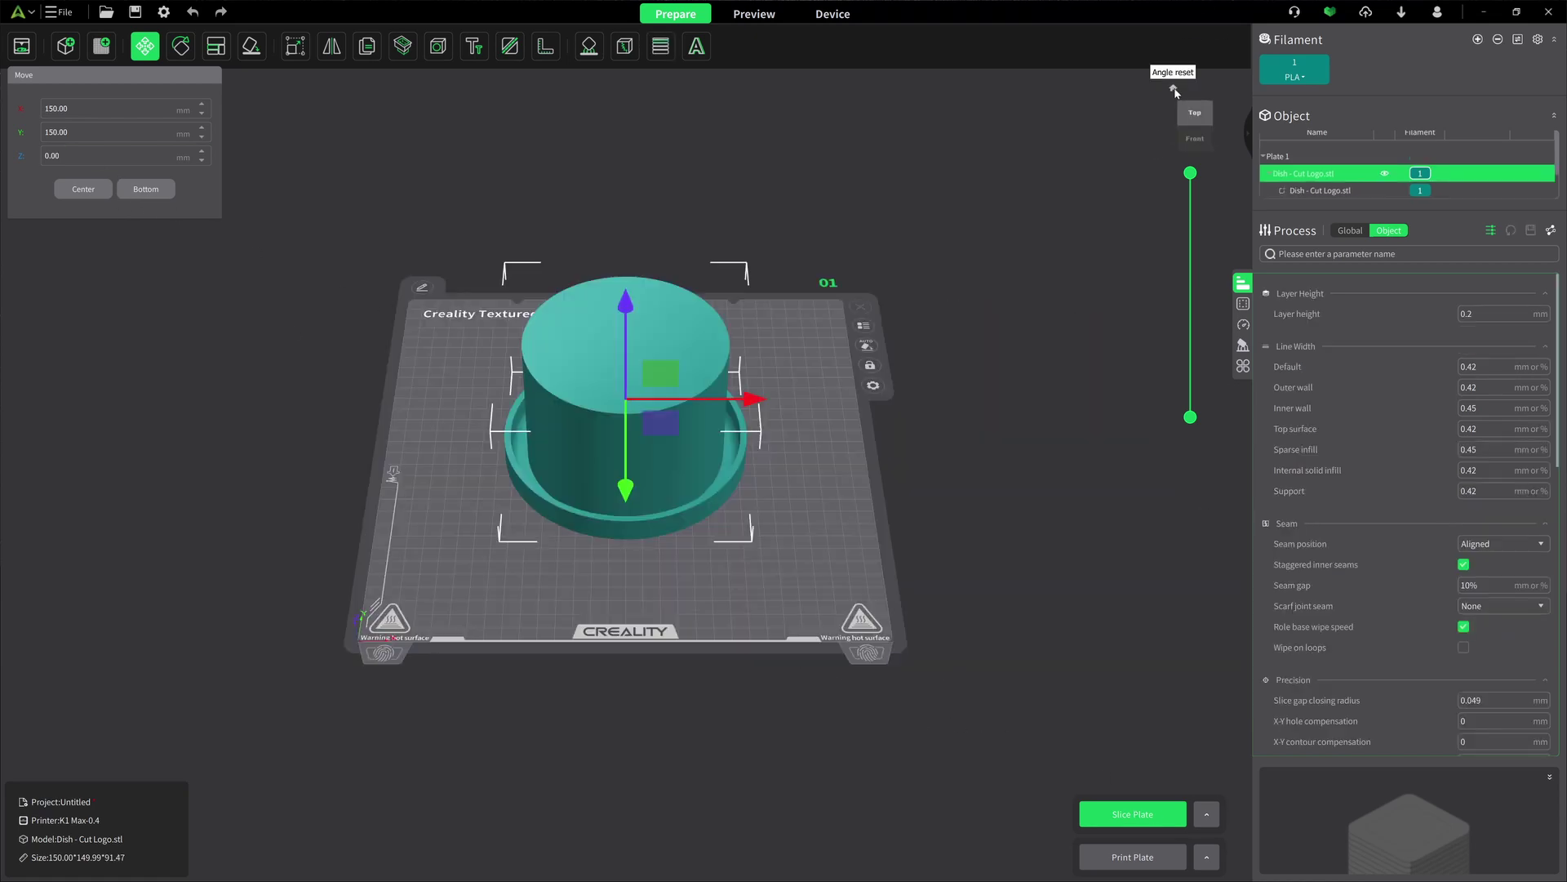
left_click(1131, 818)
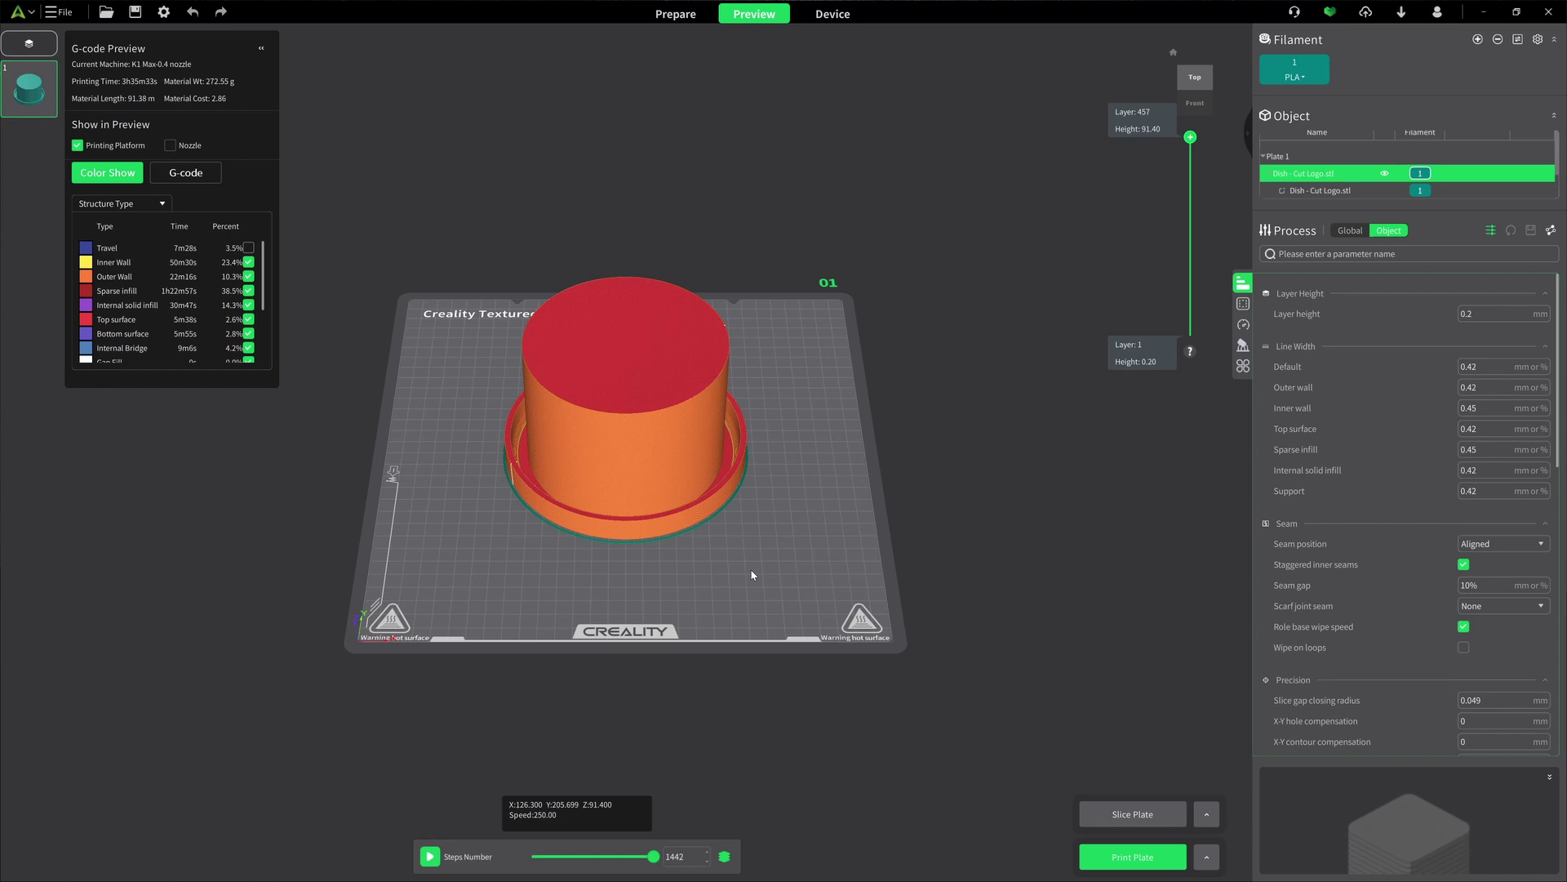
left_click_drag(751, 575, 731, 551)
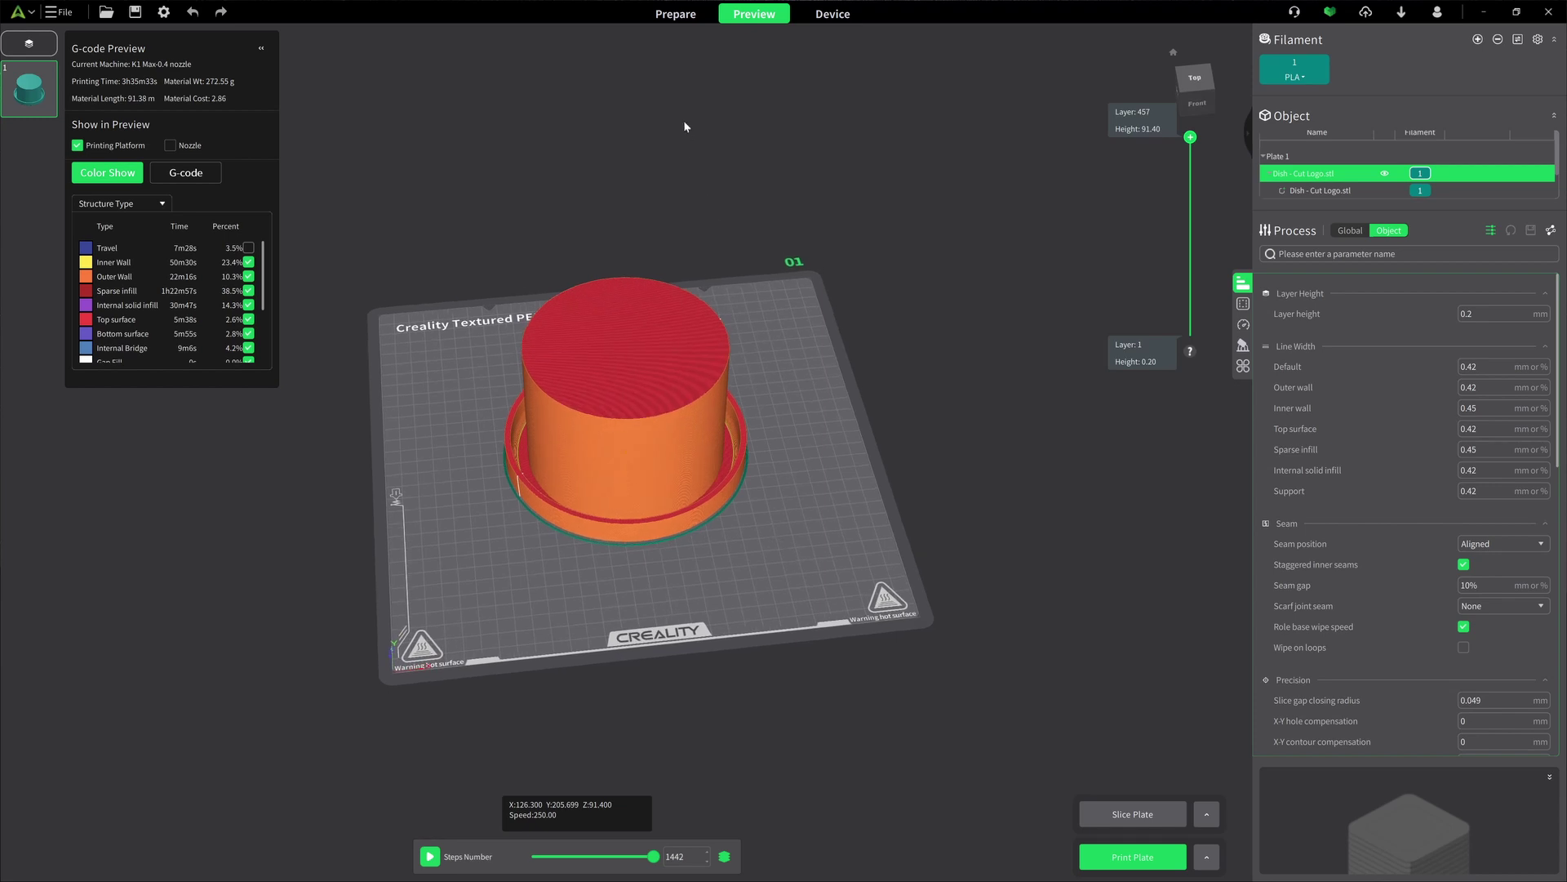
Return to model preparation and set only the added cylinder's height to 3 mm with uniform scaling turned off.
left_click(675, 13)
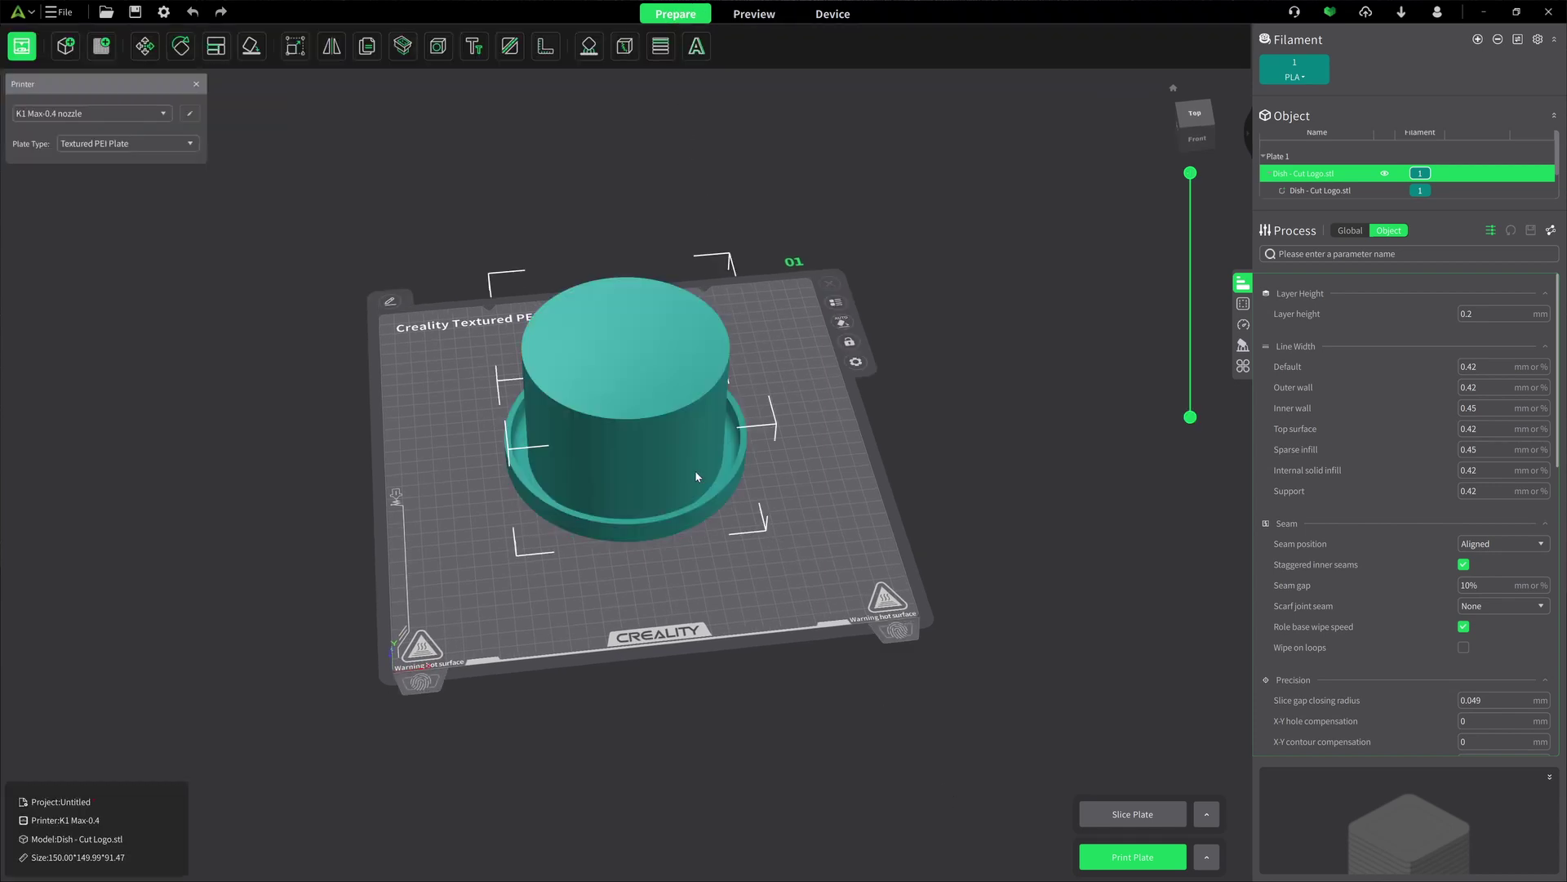
scroll(1365, 176, "down", 2)
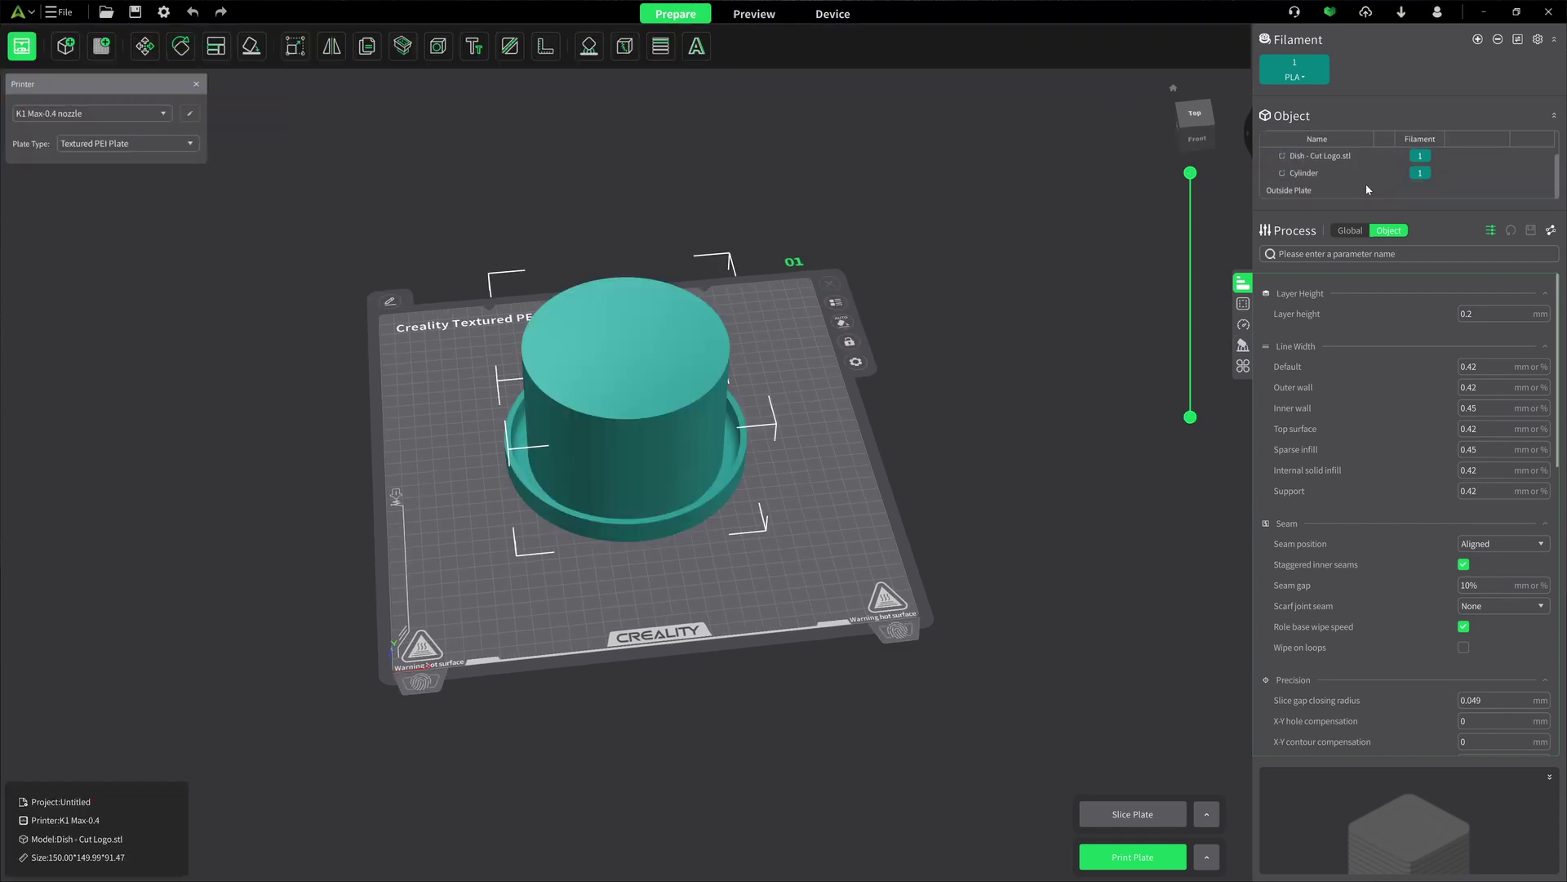
left_click(1299, 173)
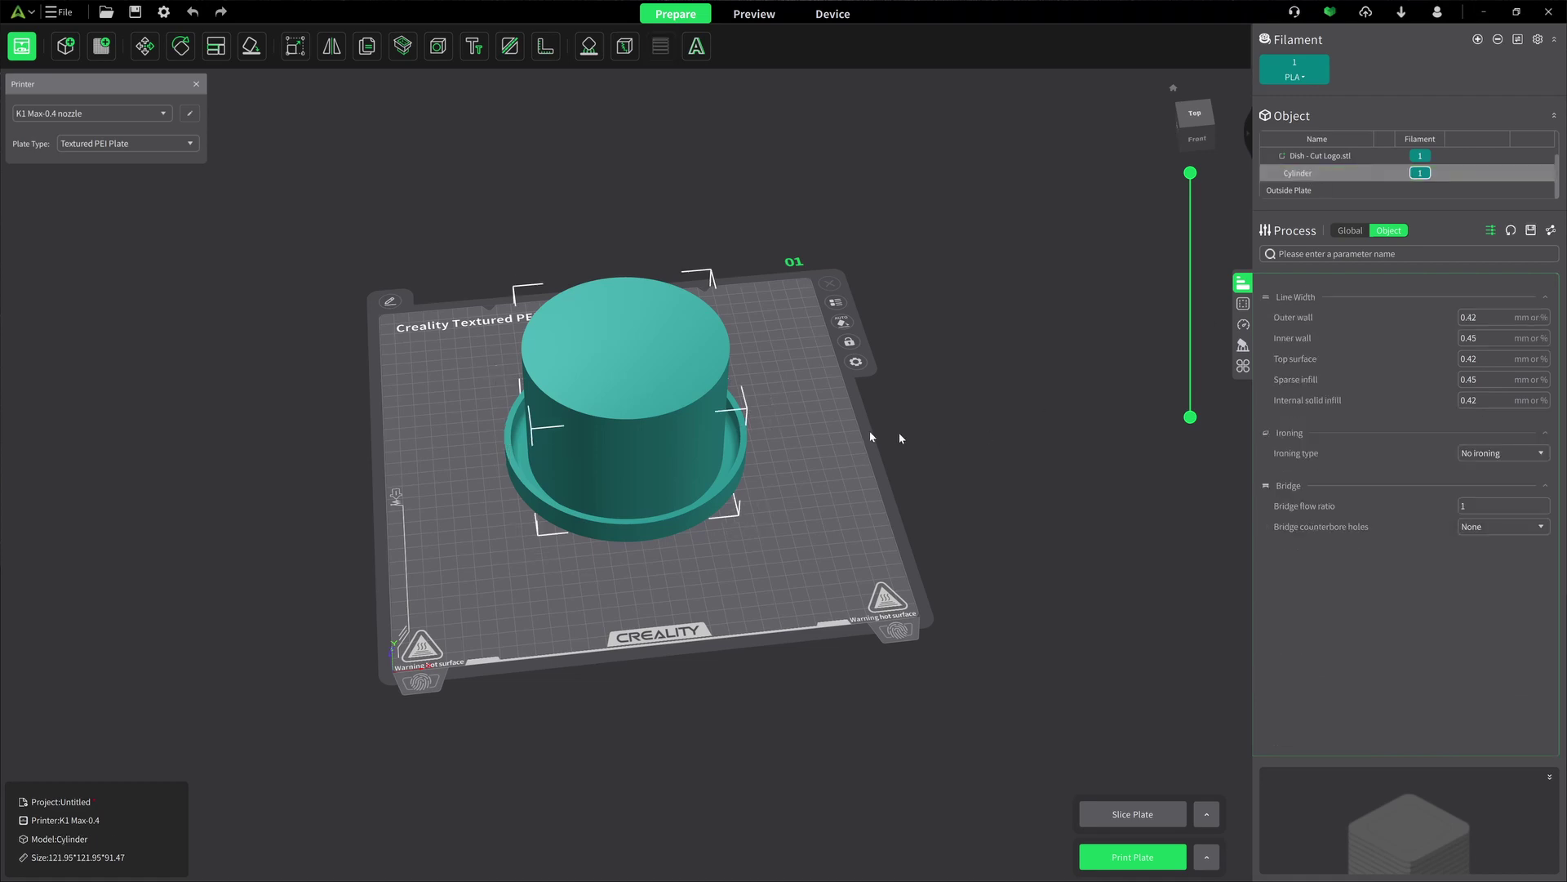
left_click(295, 49)
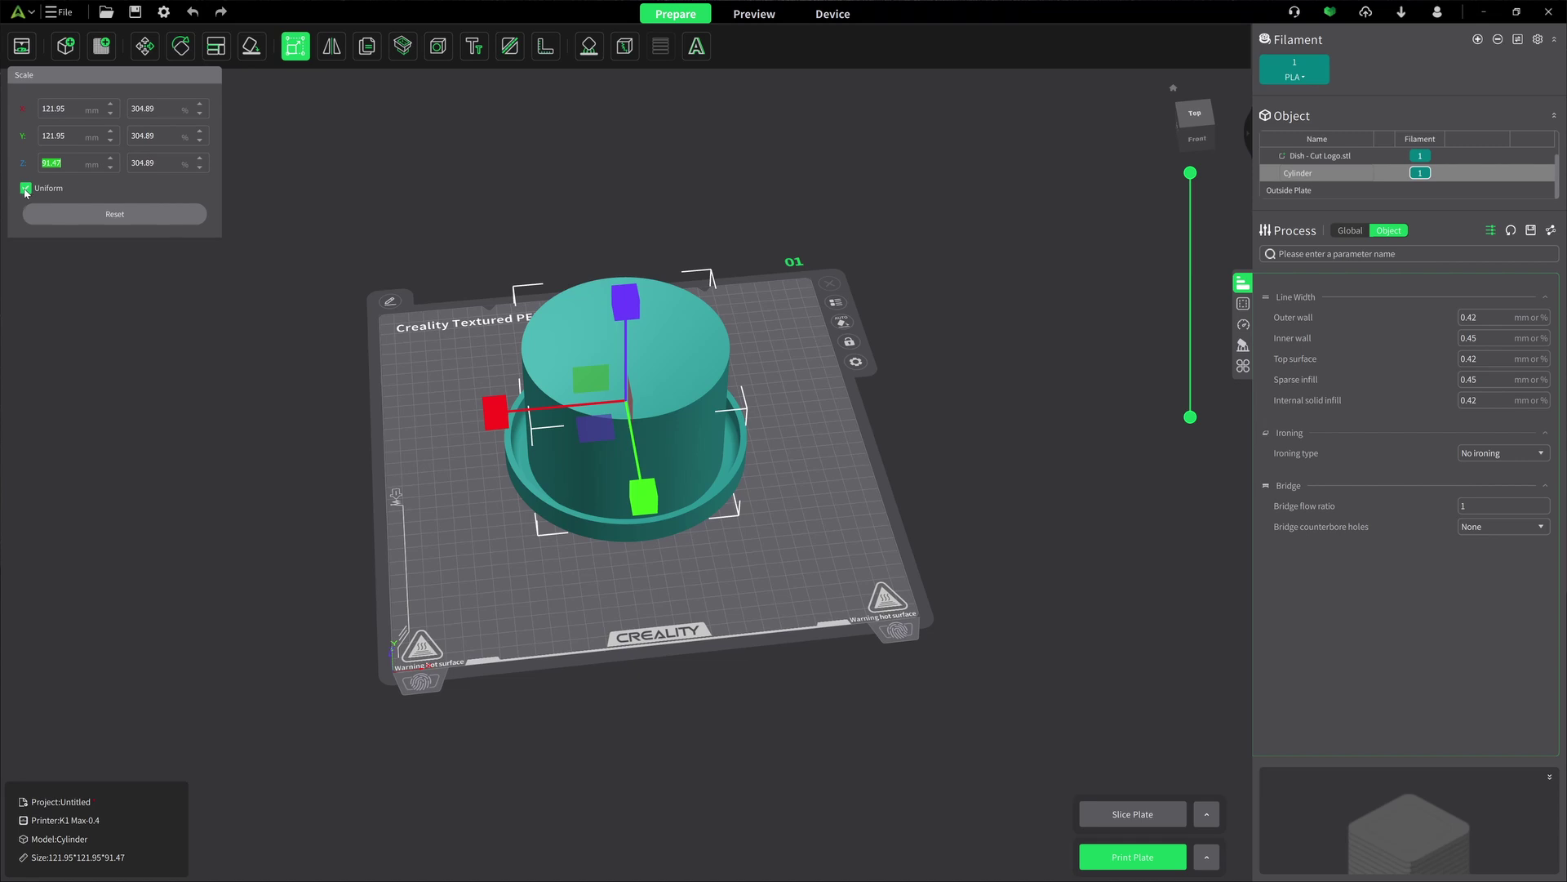
left_click(26, 189)
double_click(63, 168)
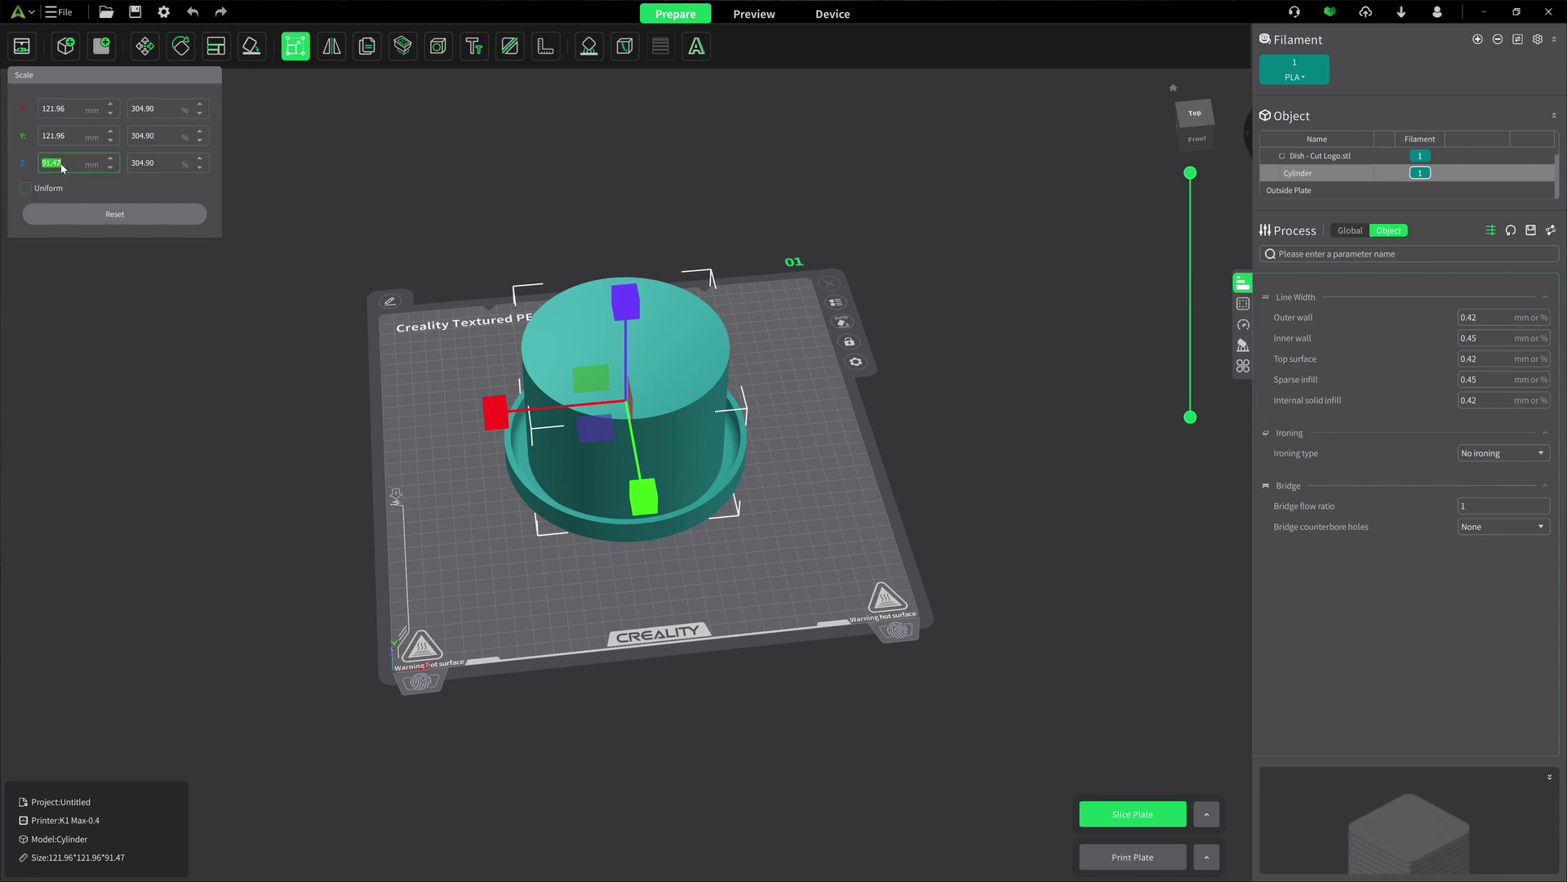
type("3")
key("Return")
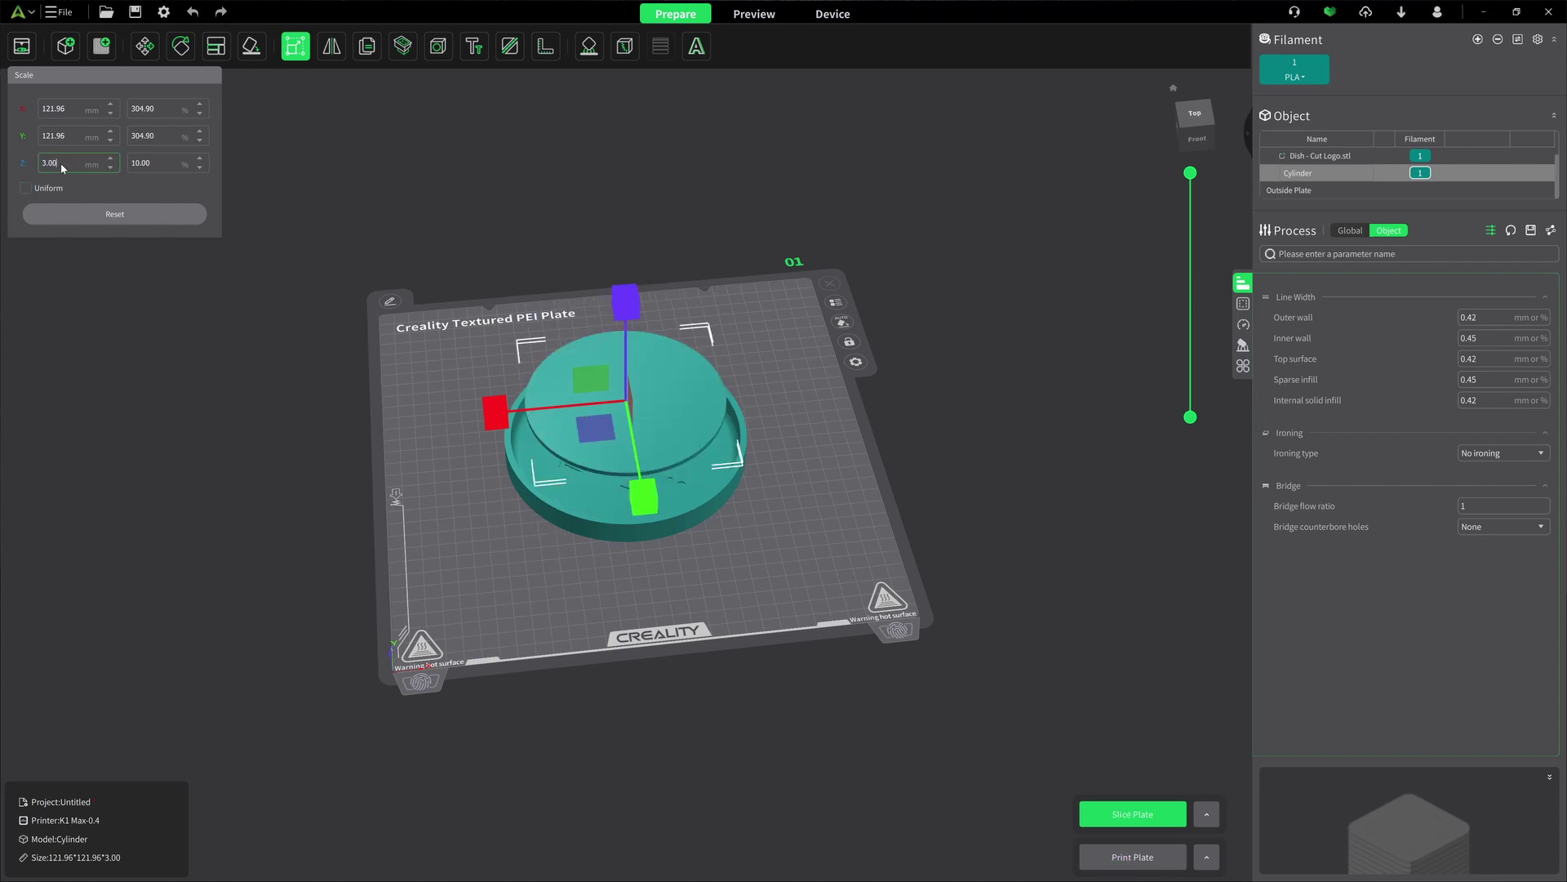
Lower the flattened cylinder to the bottom of the dish at Z 0 and deselect it.
left_click(145, 46)
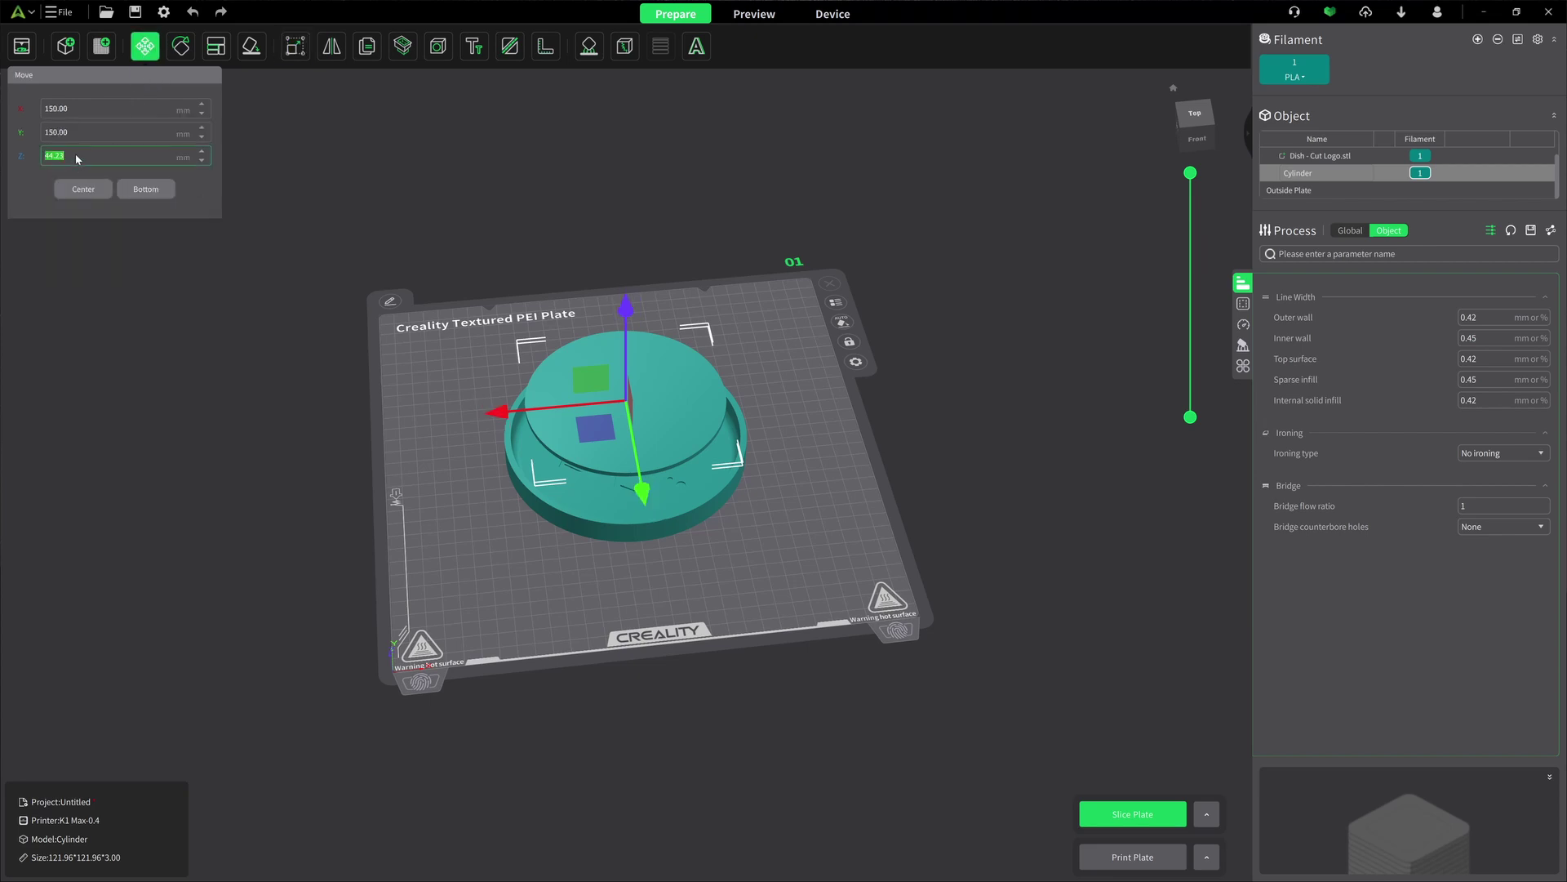
left_click(145, 189)
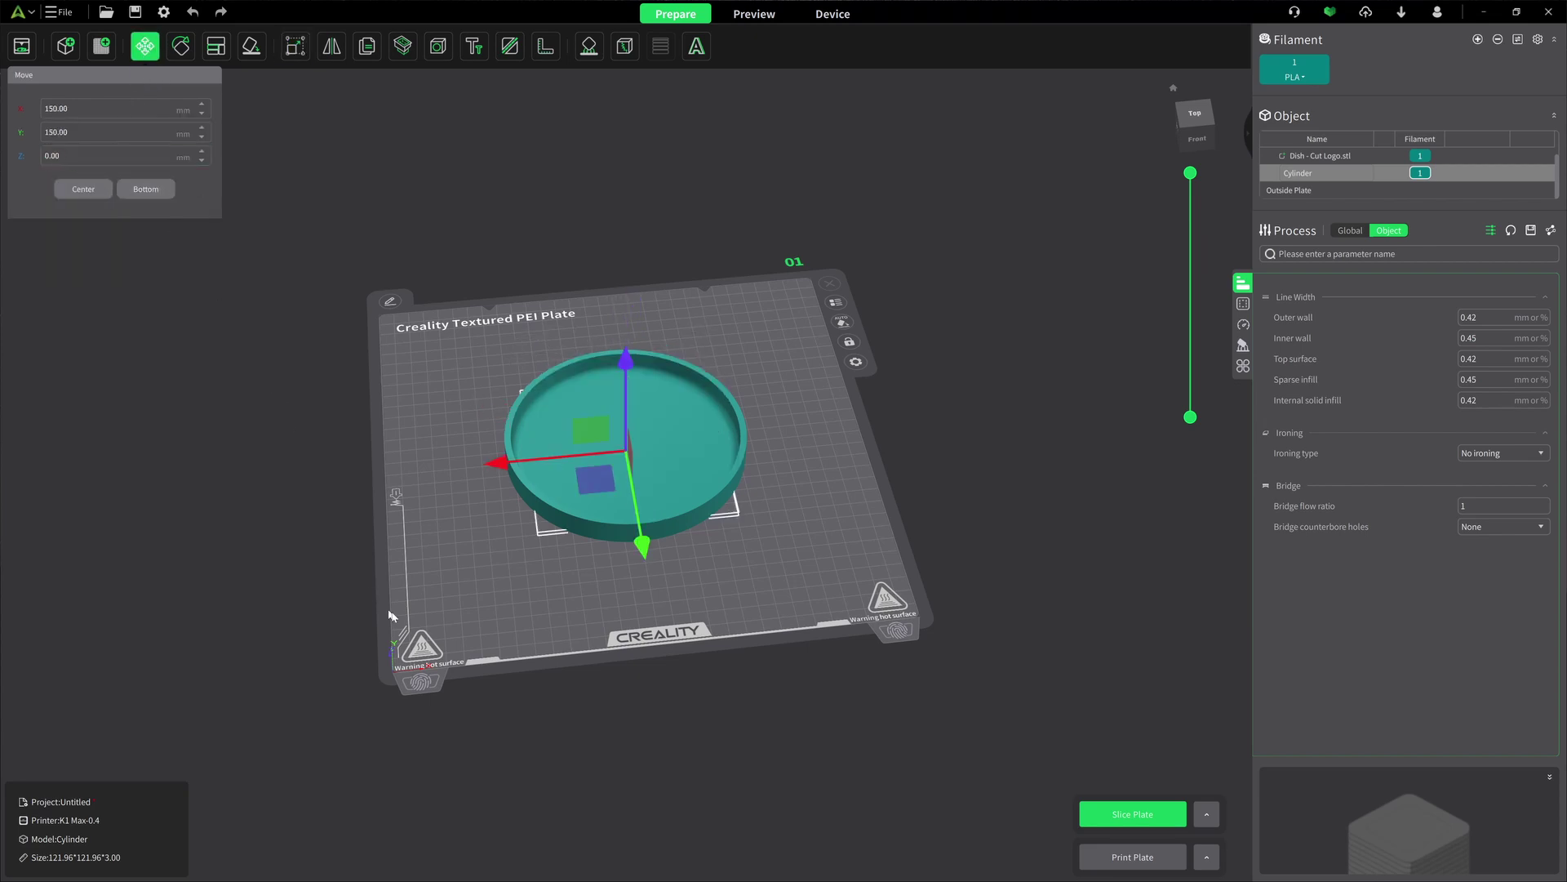
key("Delete")
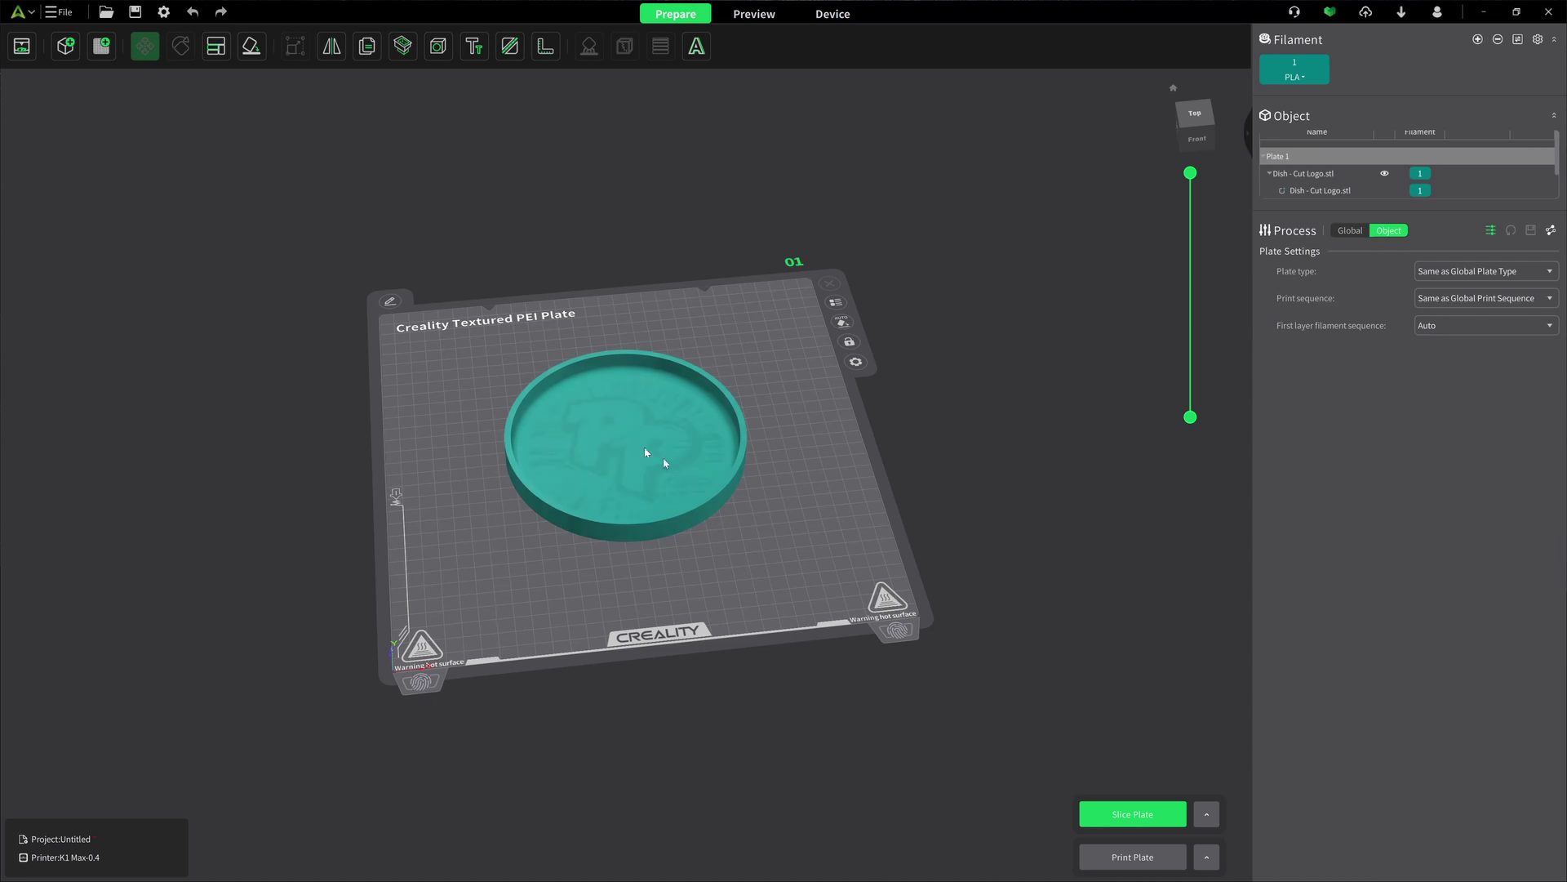
Check the dish's filled floor up close, slice the plate and inspect the sliced result.
scroll(639, 448, "up", 5)
scroll(639, 448, "up", 1)
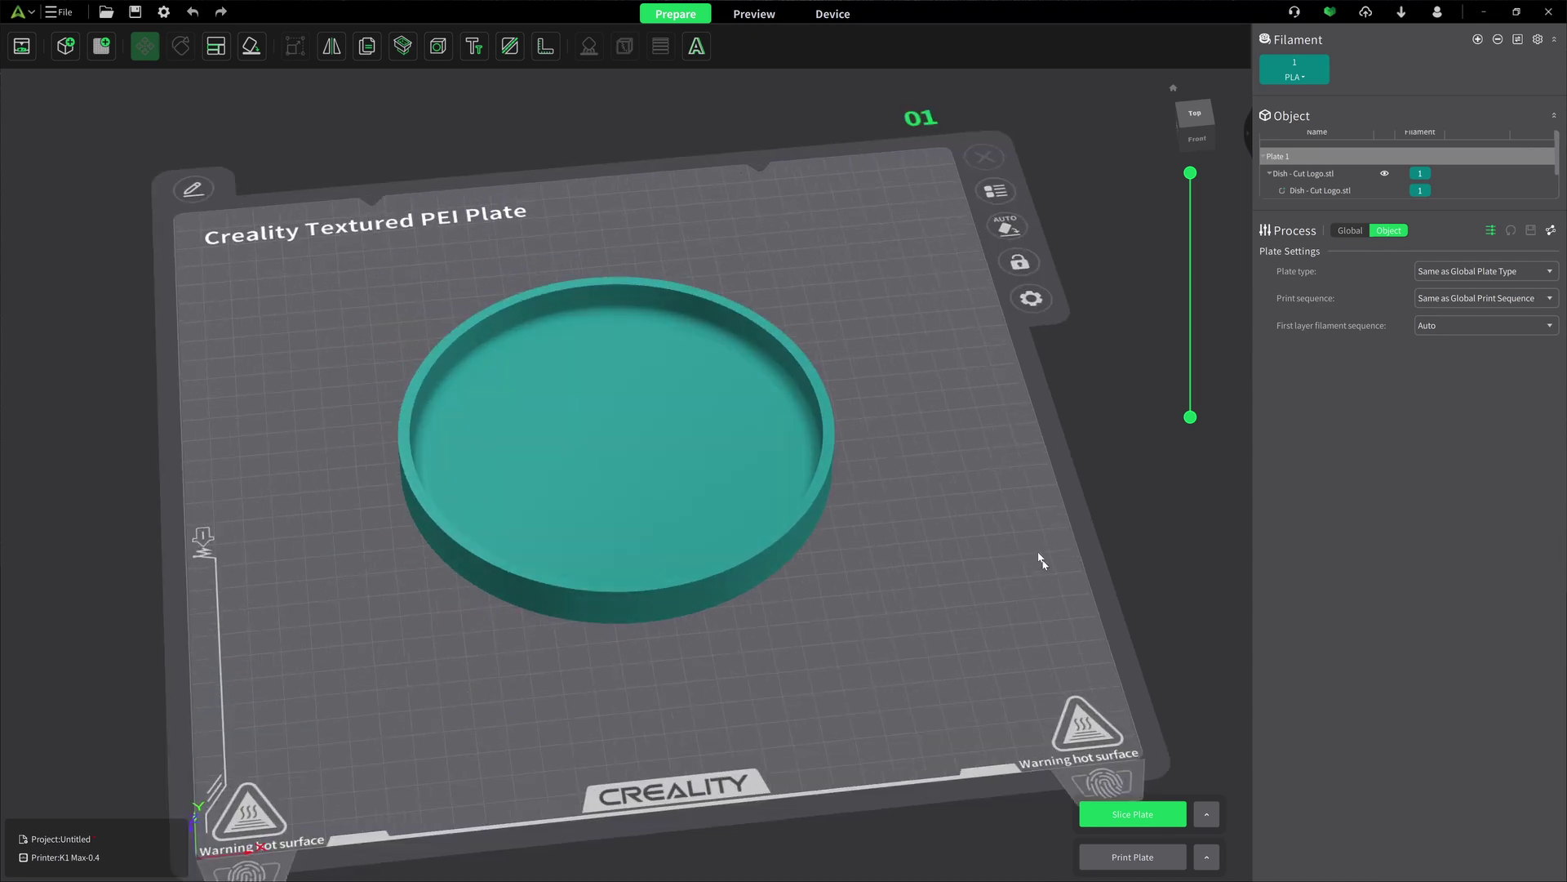
left_click(790, 459)
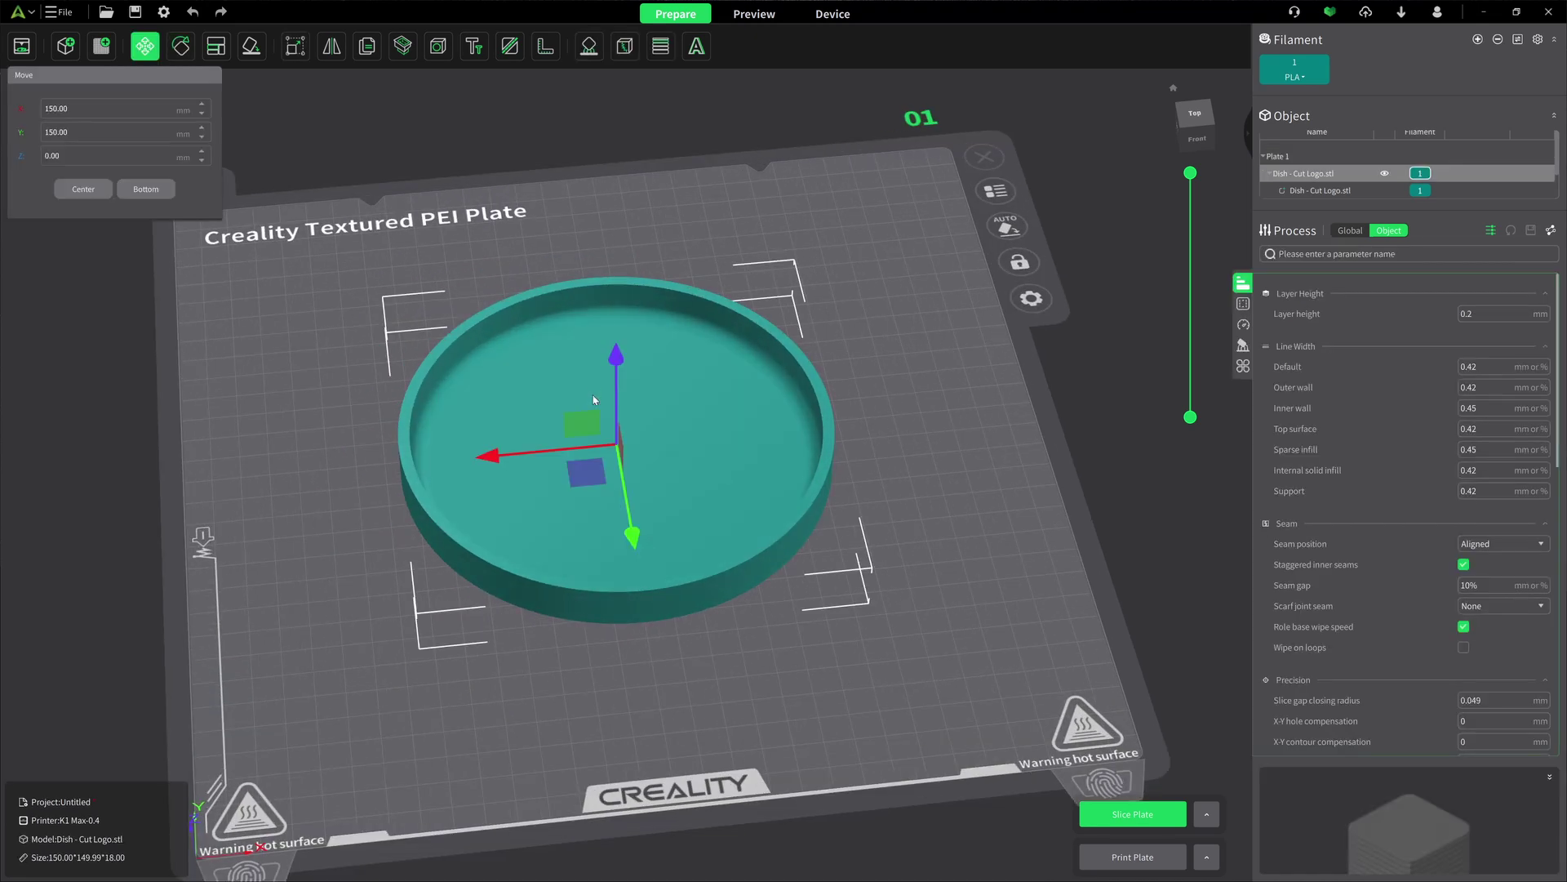
left_click_drag(919, 539, 941, 504)
key("0")
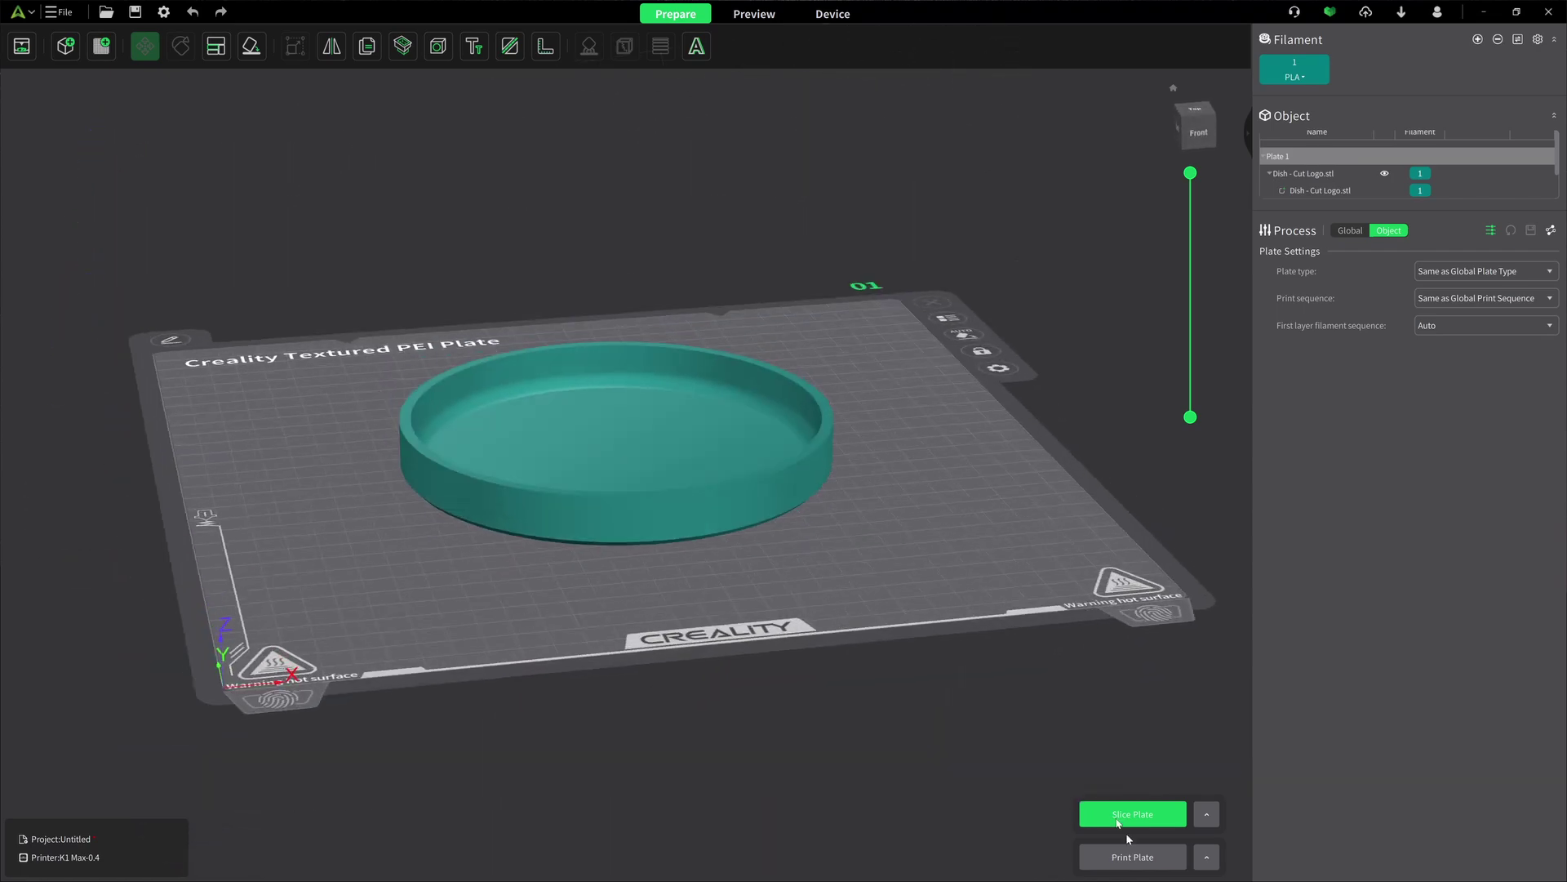
left_click(1133, 815)
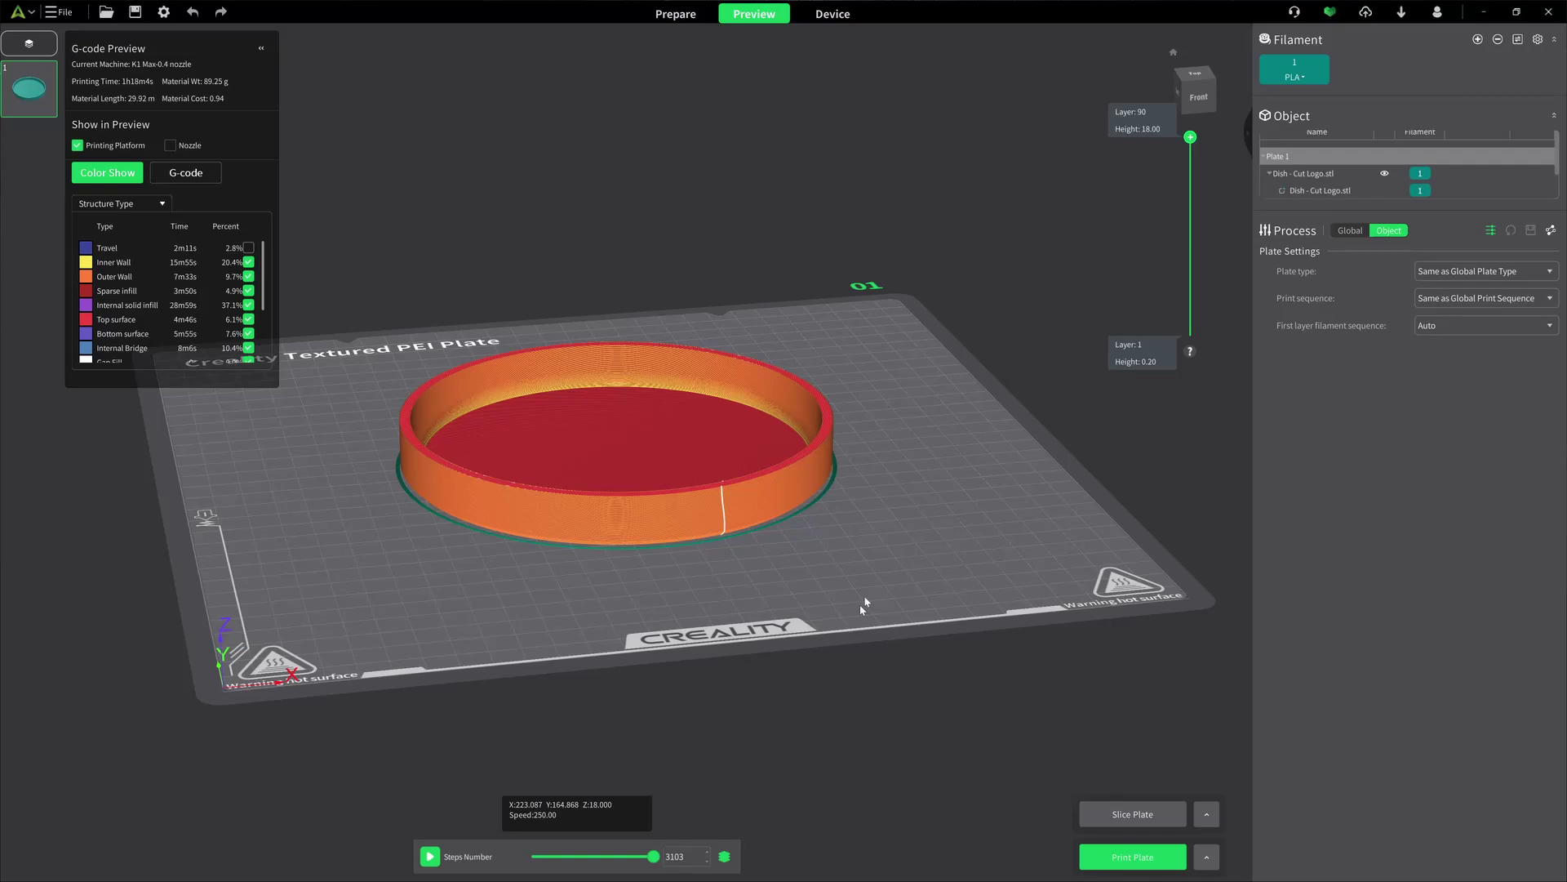
mouse_move(859, 604)
left_mouse_down()
mouse_move(865, 669)
mouse_move(861, 468)
mouse_move(861, 589)
left_mouse_up()
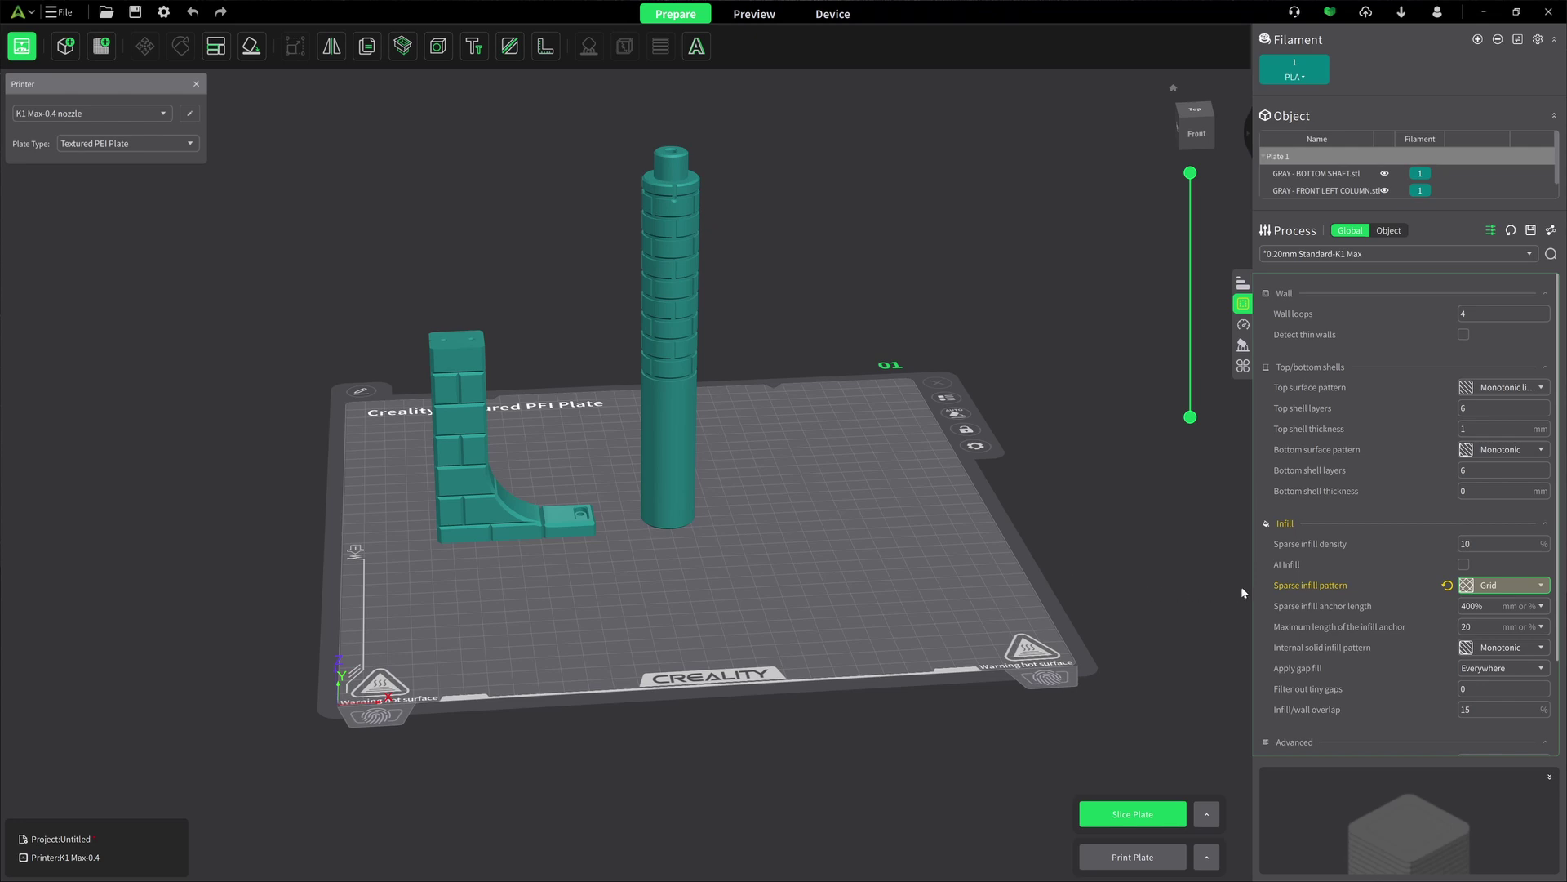
Slice the bottom shaft and front left column, and examine the shaft's infill in the layer preview at layer 552.
mouse_move(1307, 586)
left_click(1133, 814)
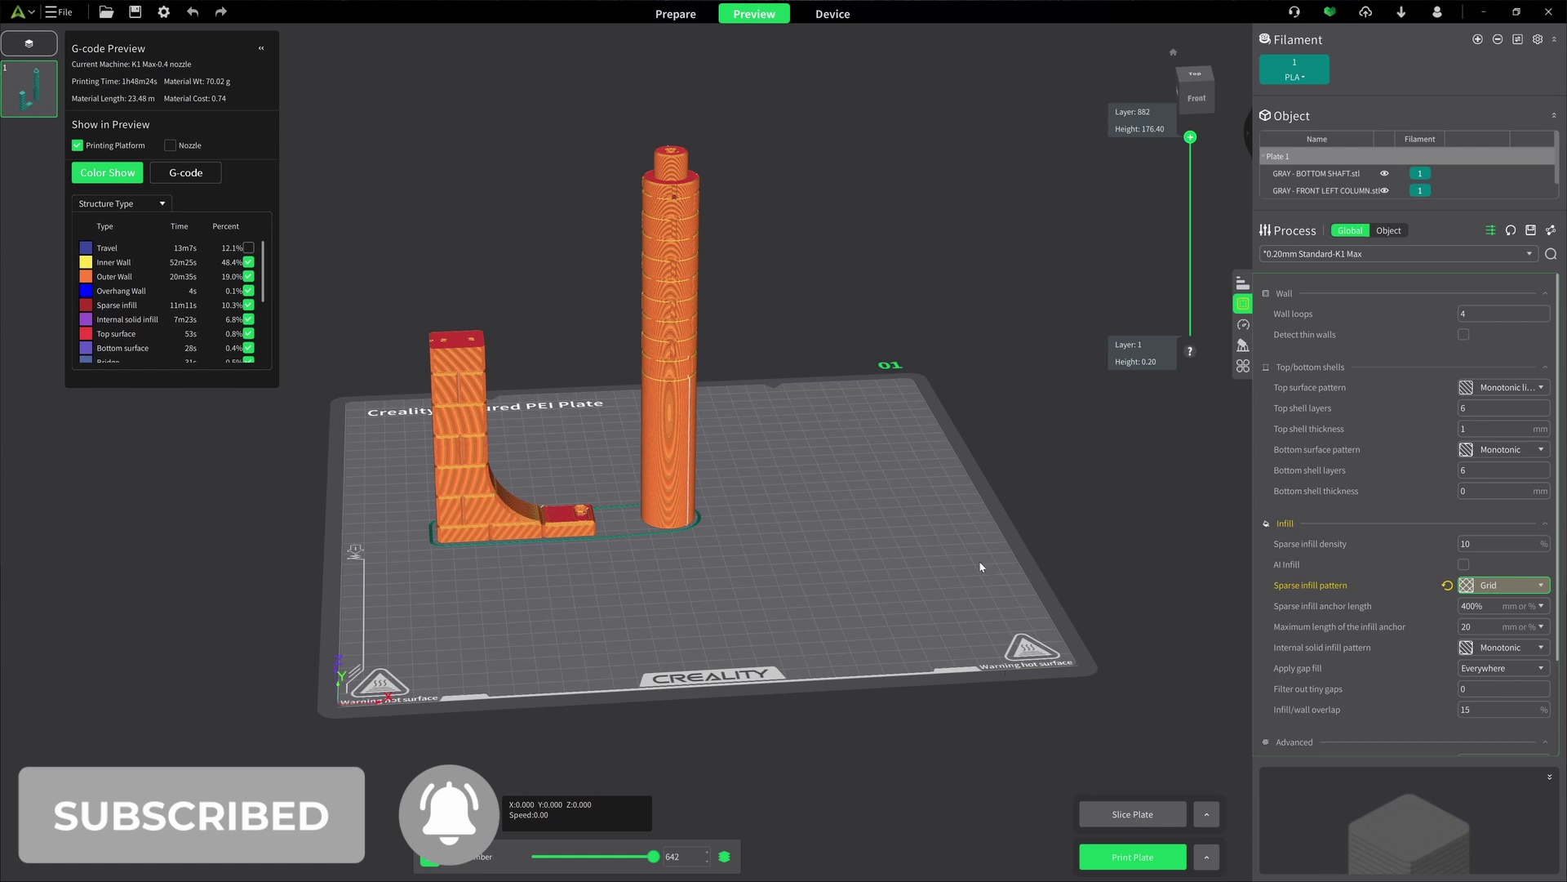
left_click_drag(975, 509, 958, 539)
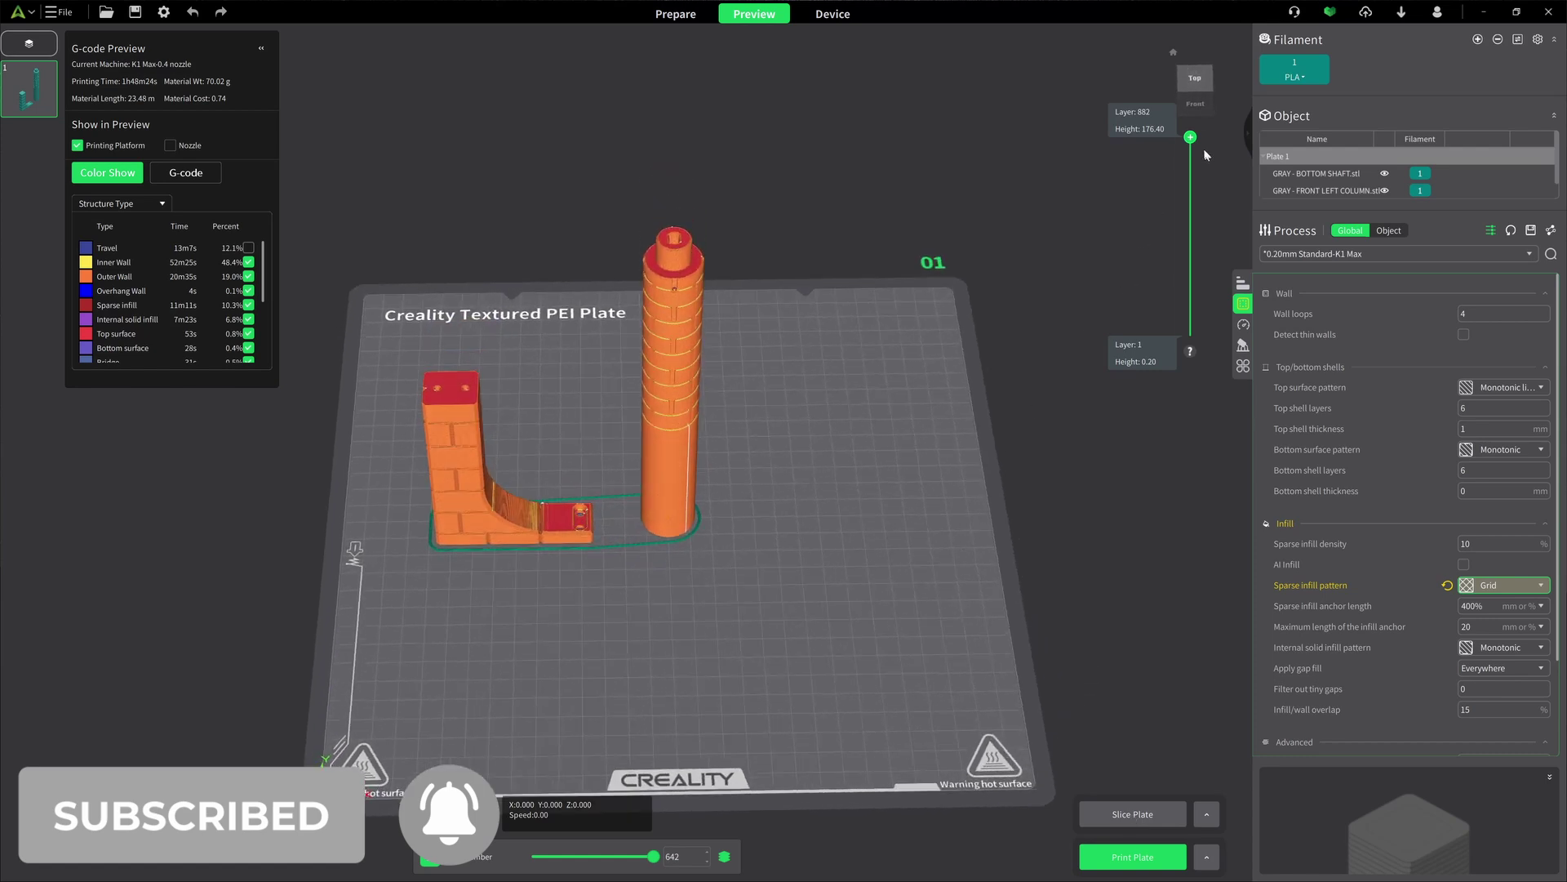
left_click_drag(1190, 137, 1191, 212)
left_click_drag(769, 393, 1126, 272)
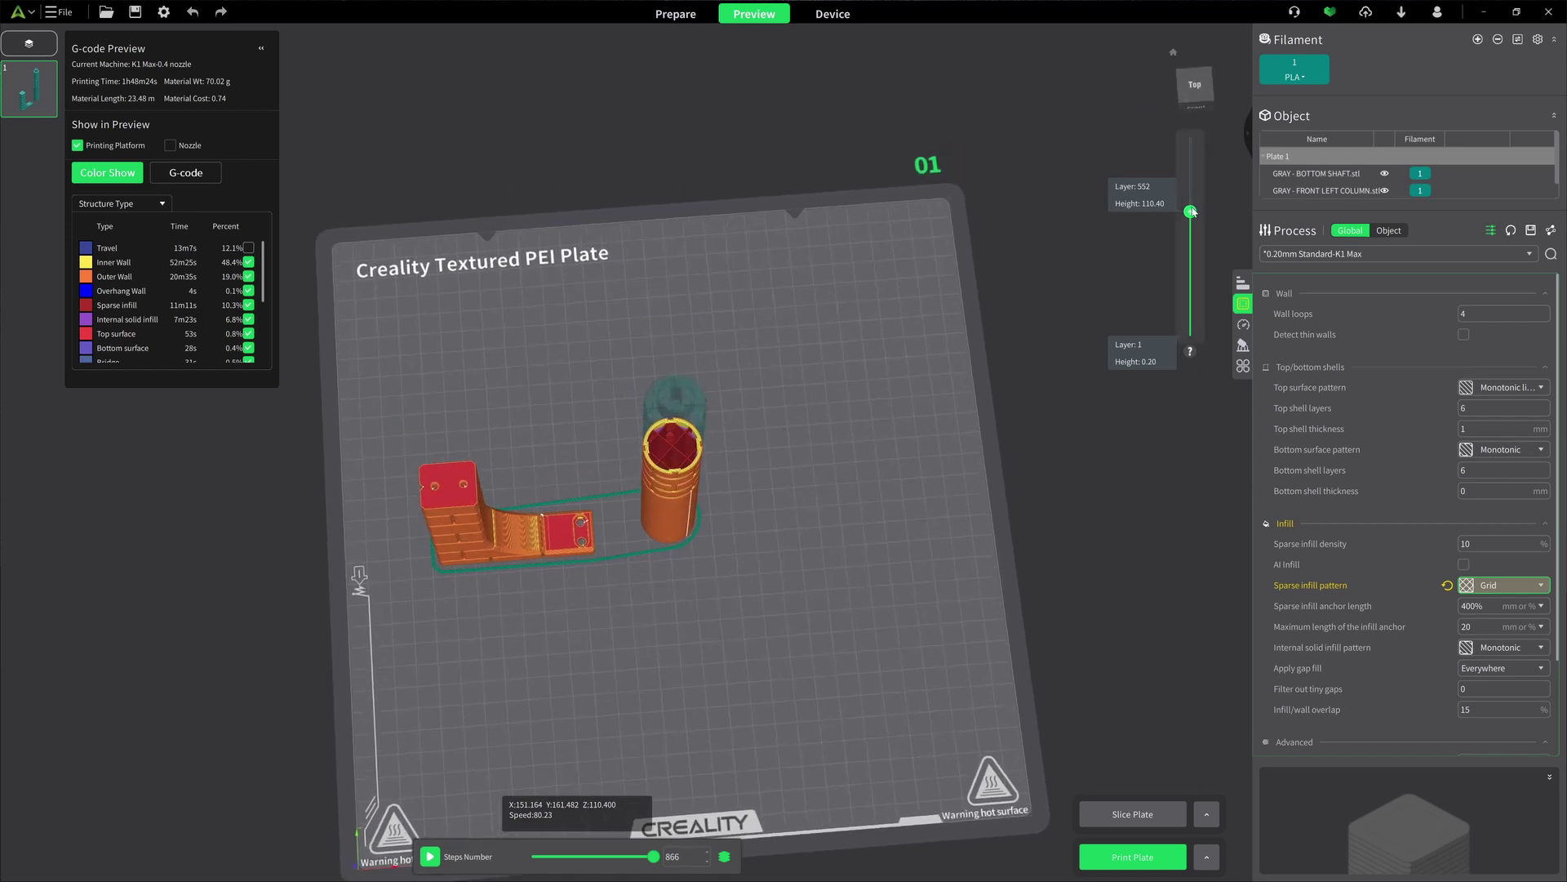
left_click_drag(1190, 212, 1183, 120)
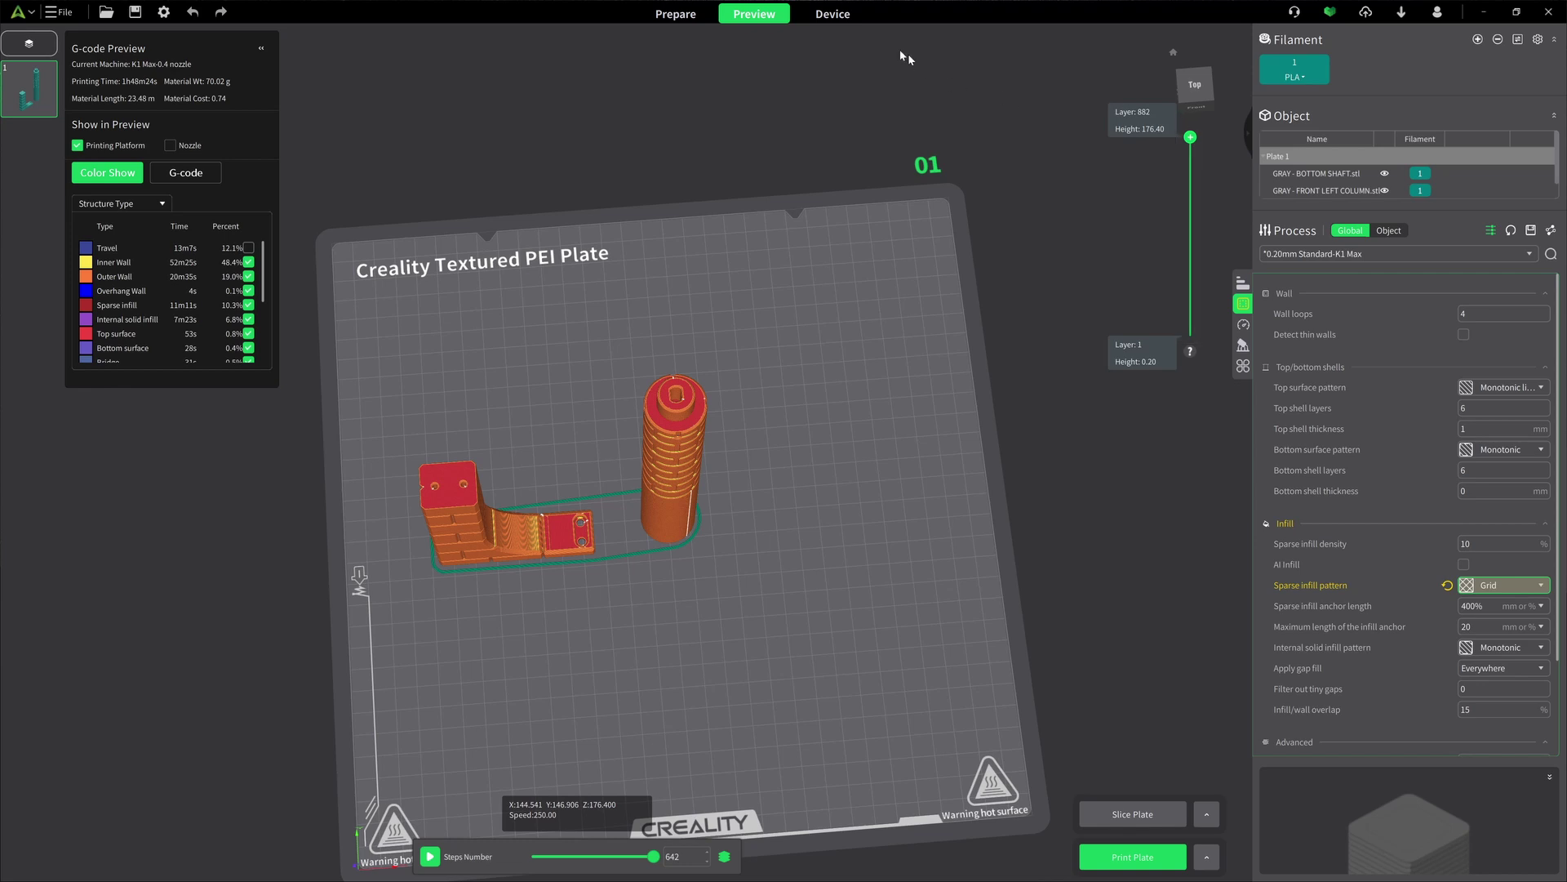
Return to model preparation and add a cylinder modifier to the bottom shaft.
left_click(686, 24)
left_click_drag(742, 316, 752, 296)
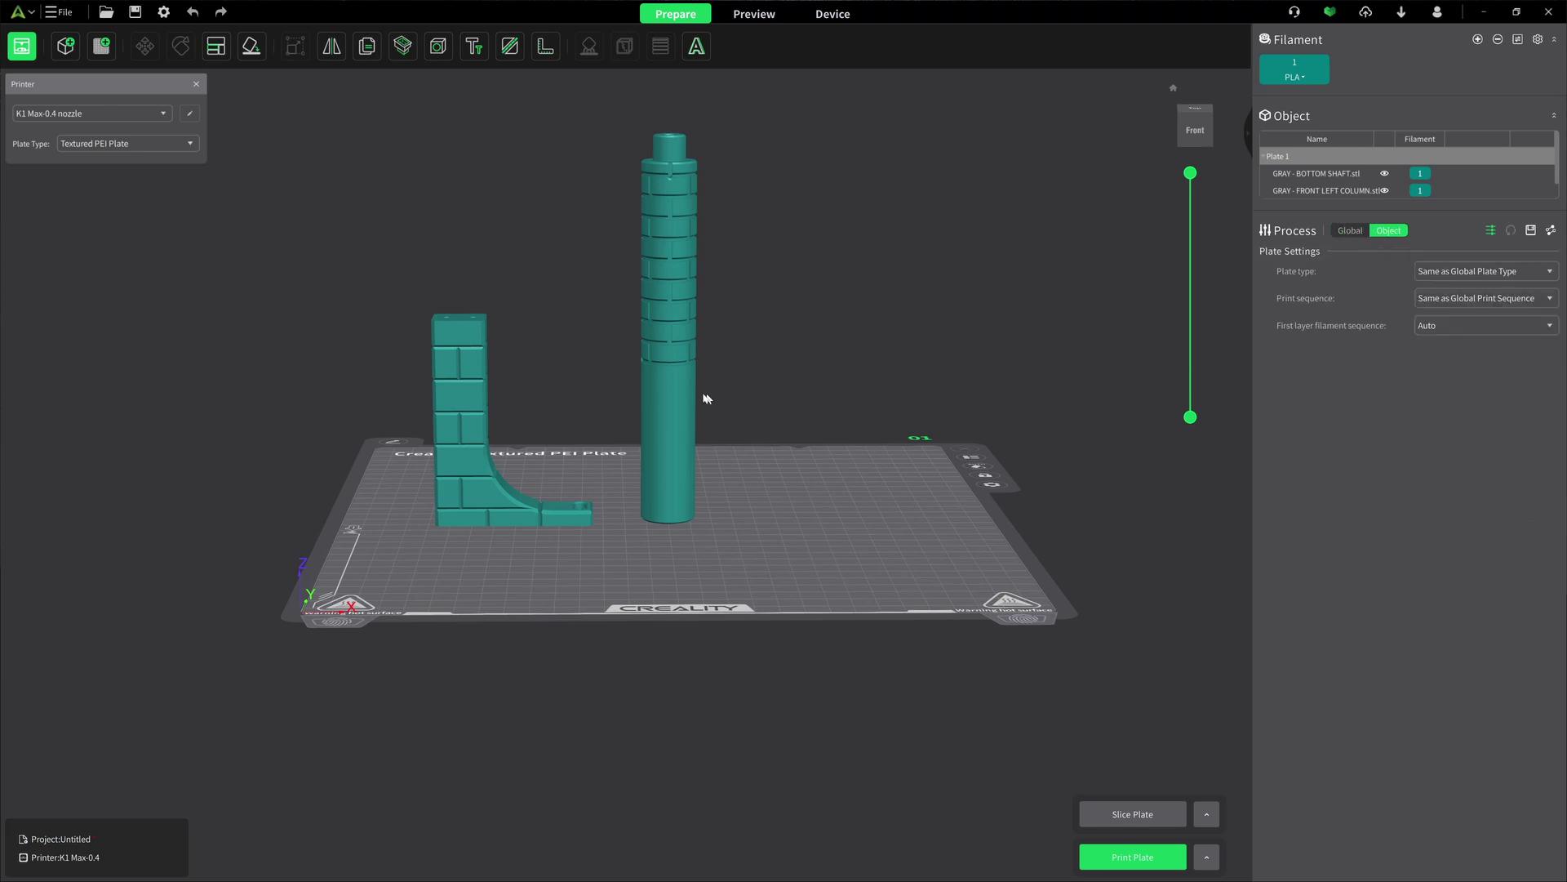
right_click(676, 383)
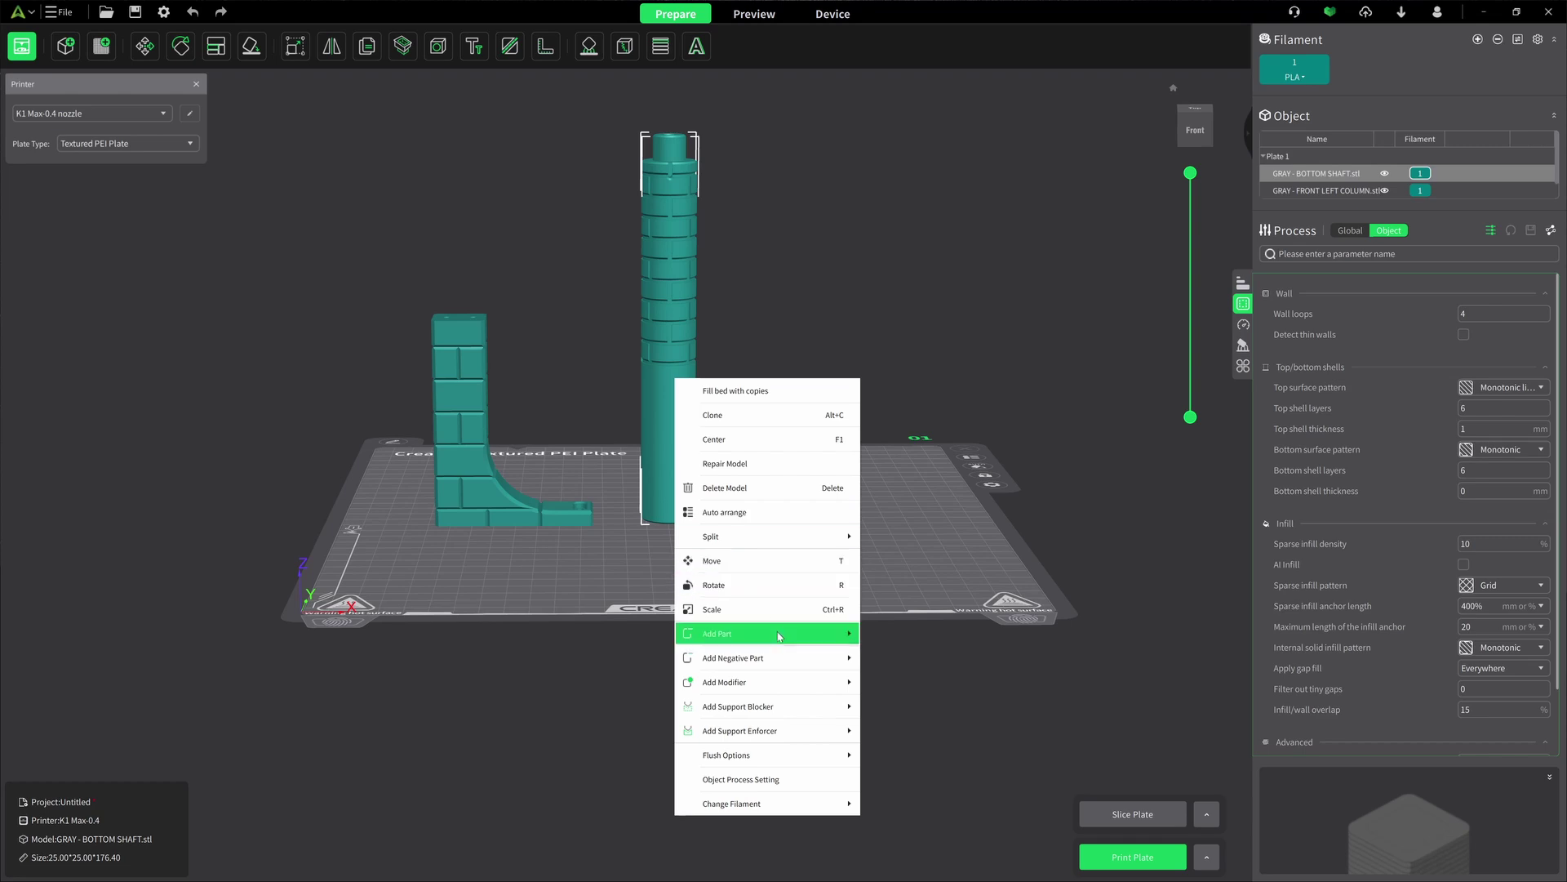
mouse_move(772, 683)
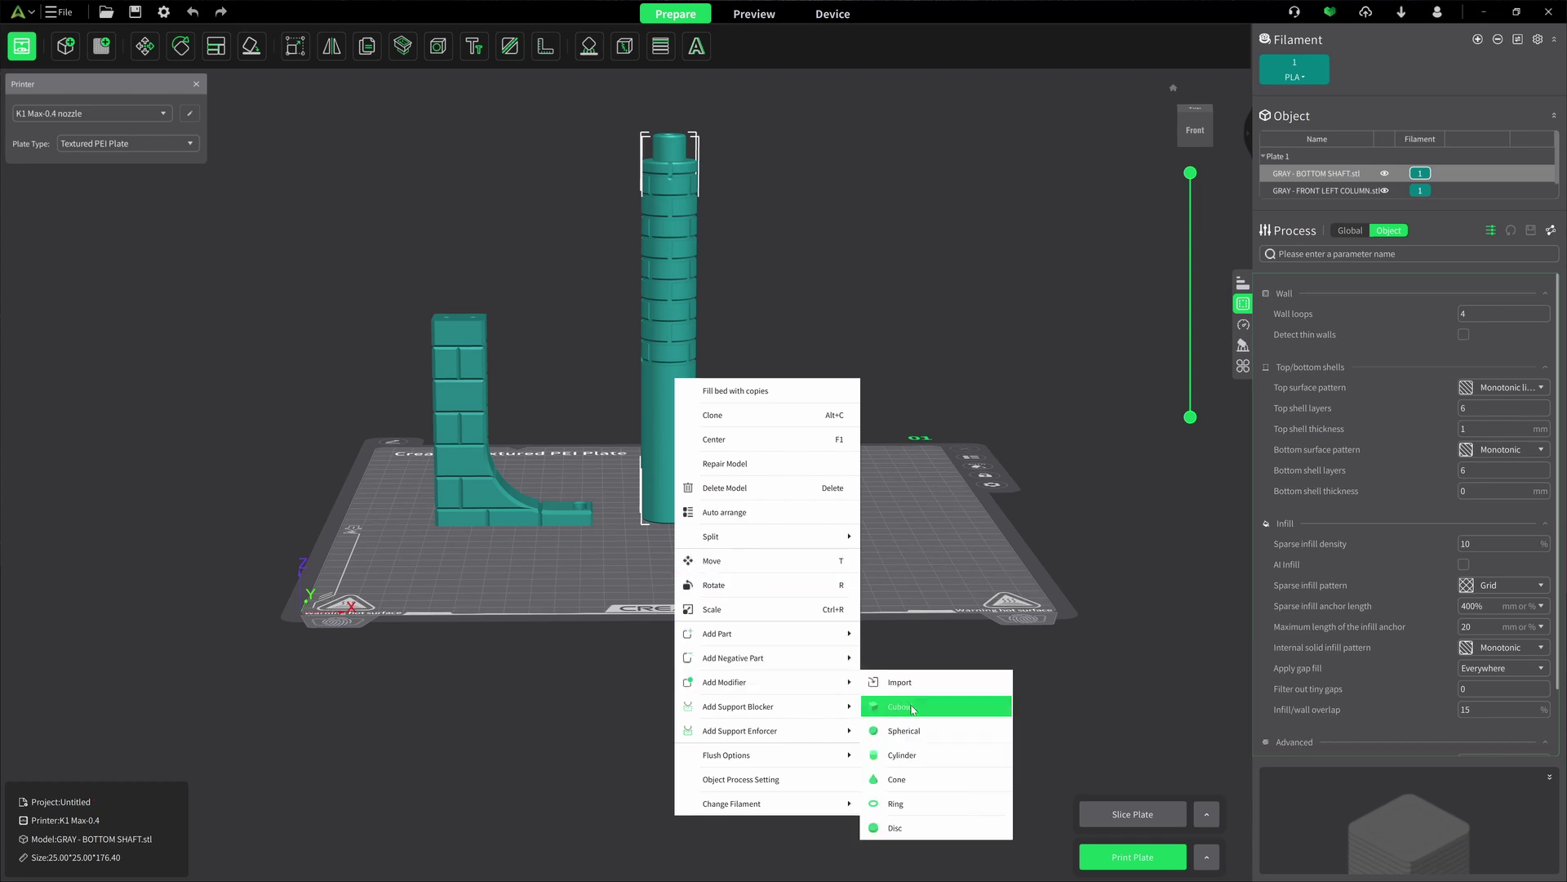
left_click(915, 756)
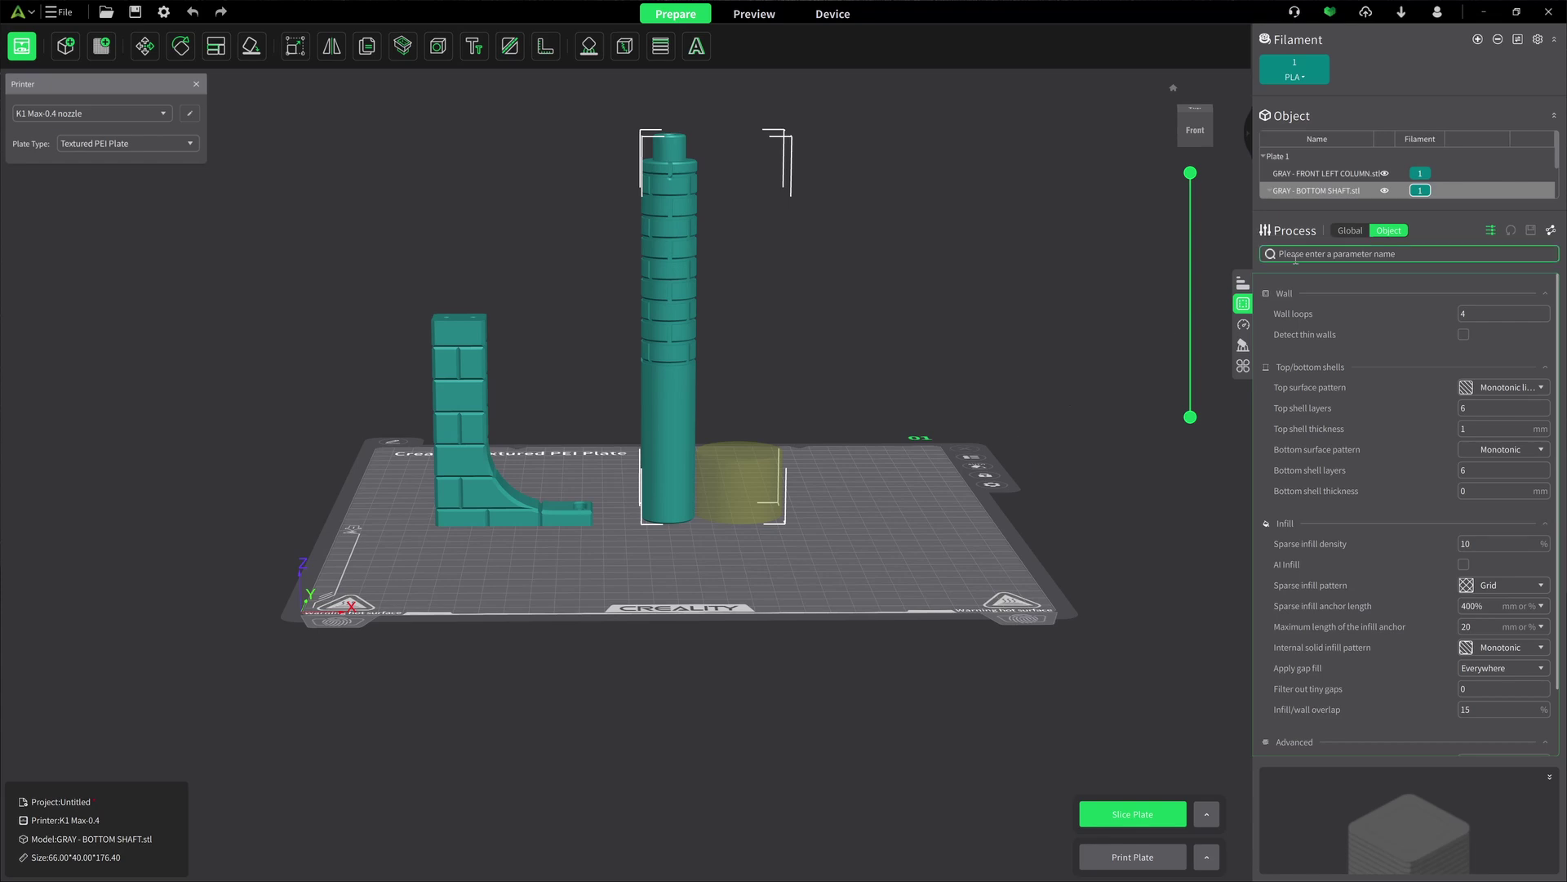
Select only the modifier cylinder within the bottom shaft object and center it on the shaft.
scroll(1320, 176, "down", 2)
scroll(1320, 176, "down", 1)
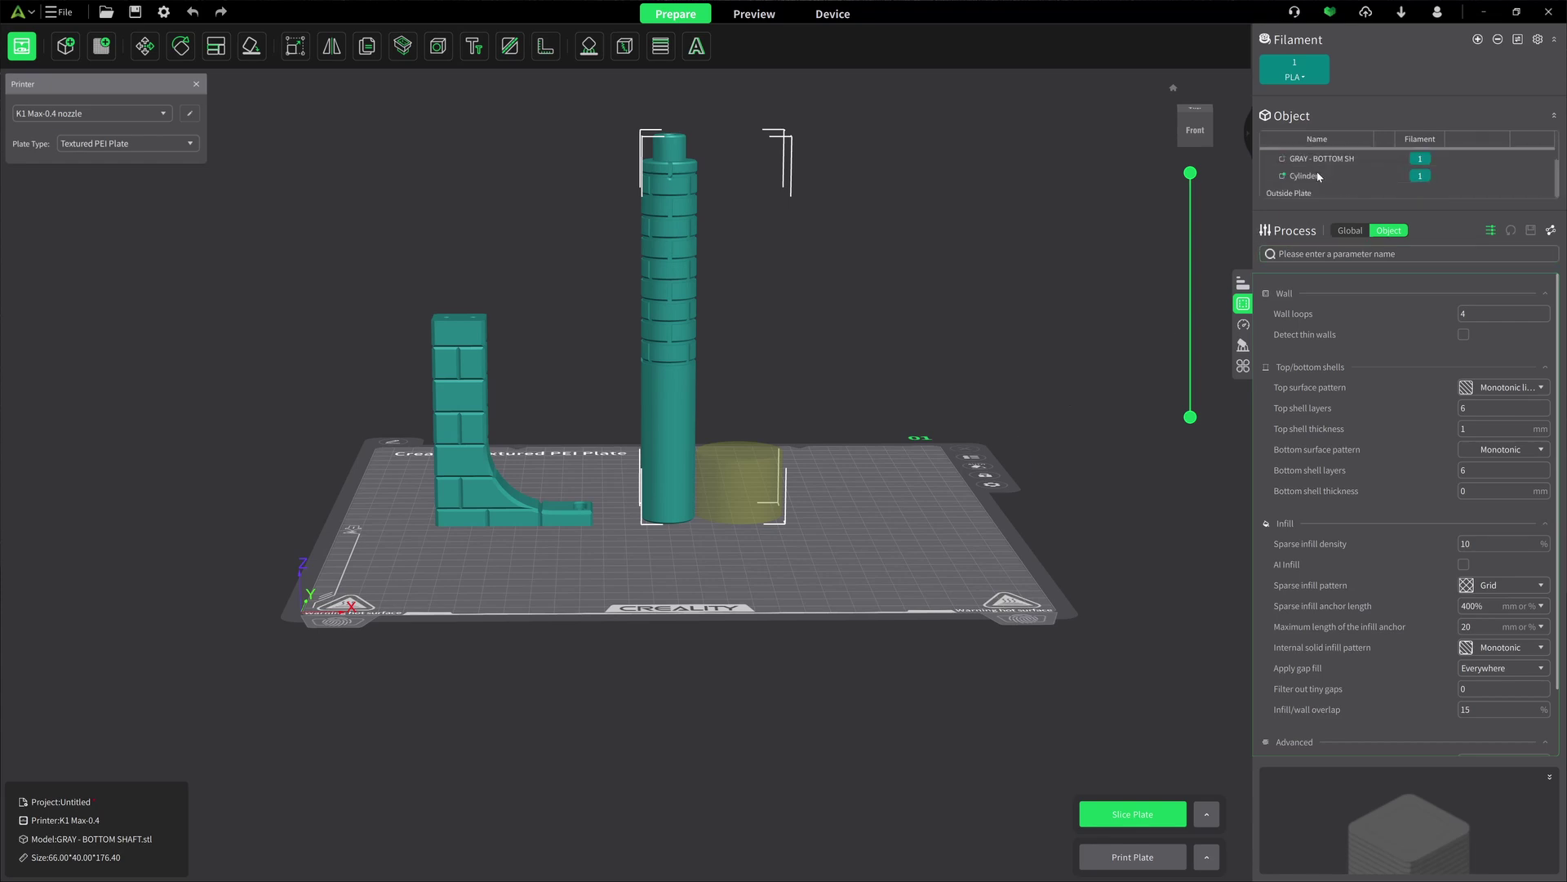
left_click(1304, 177)
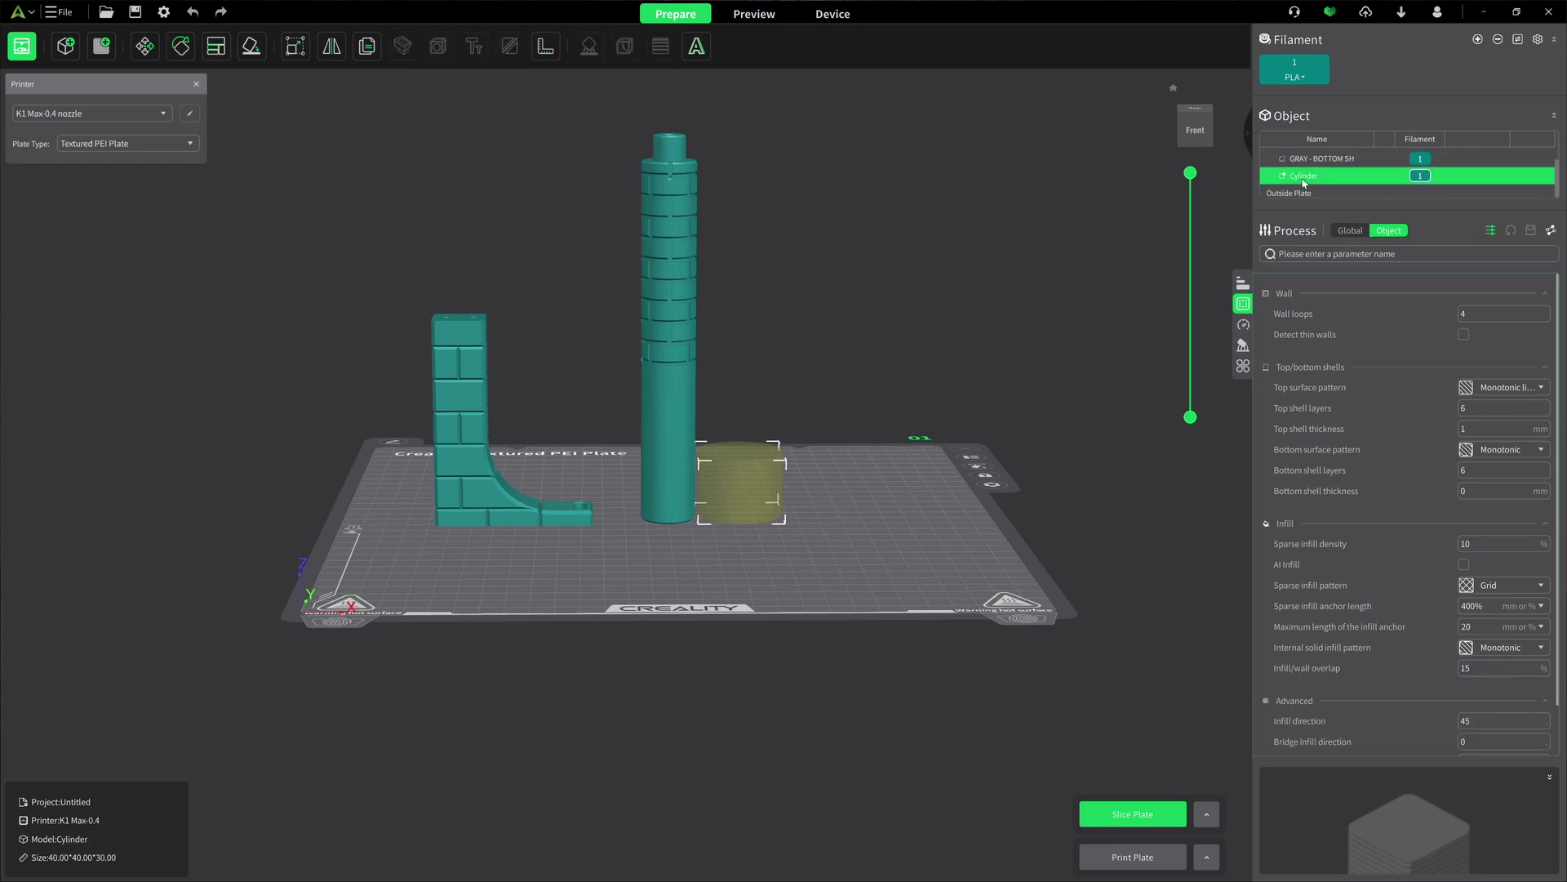
right_click(745, 485)
left_click(784, 540)
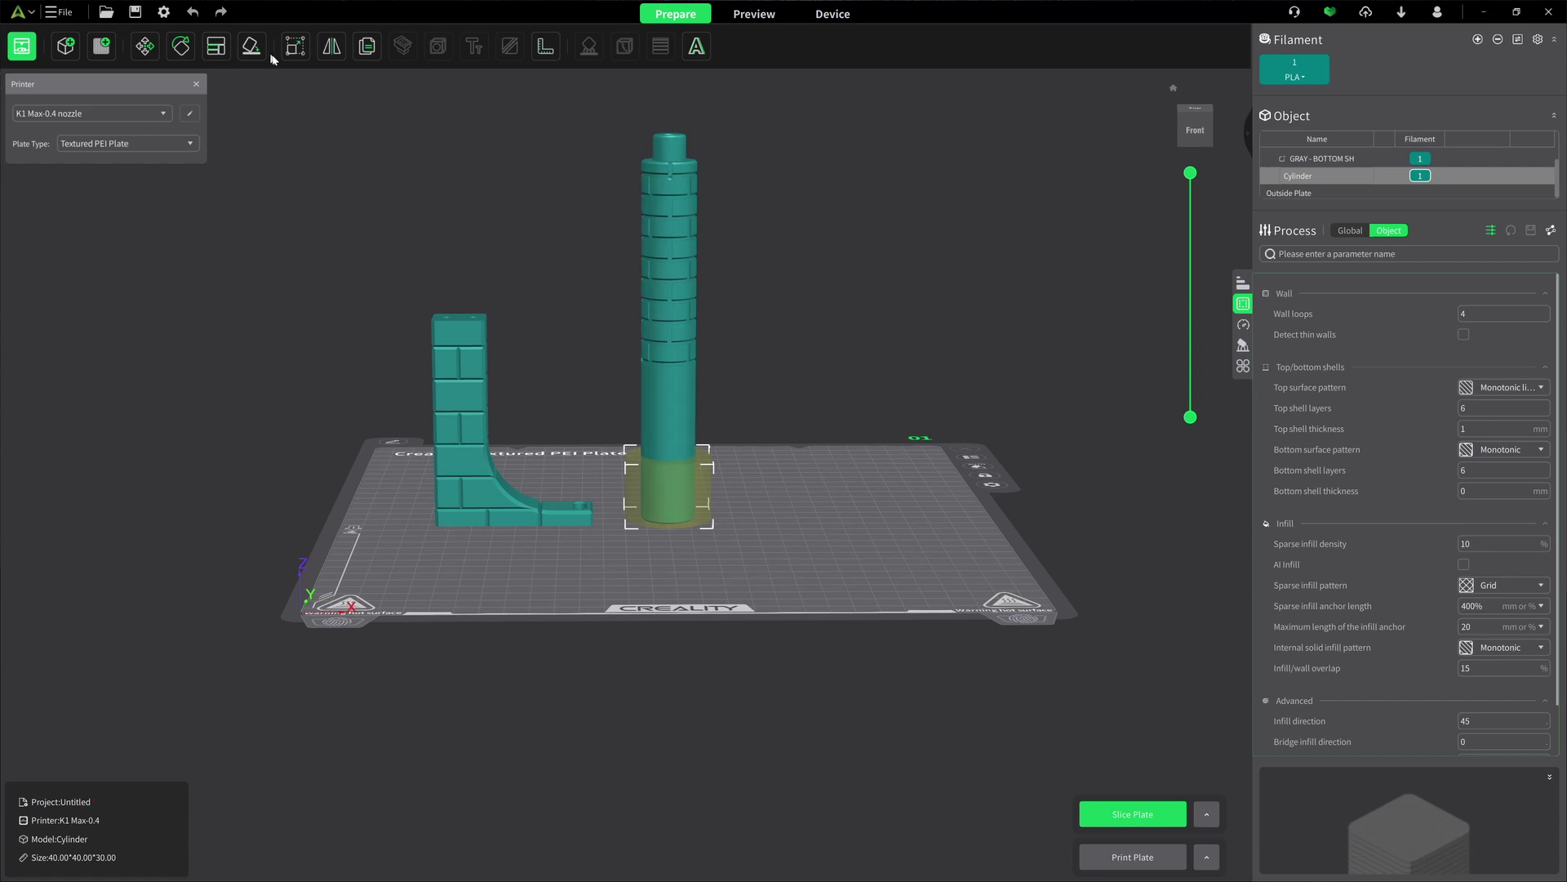
Set the modifier cylinder's height to 100 mm and drop it onto the build plate.
left_click(299, 52)
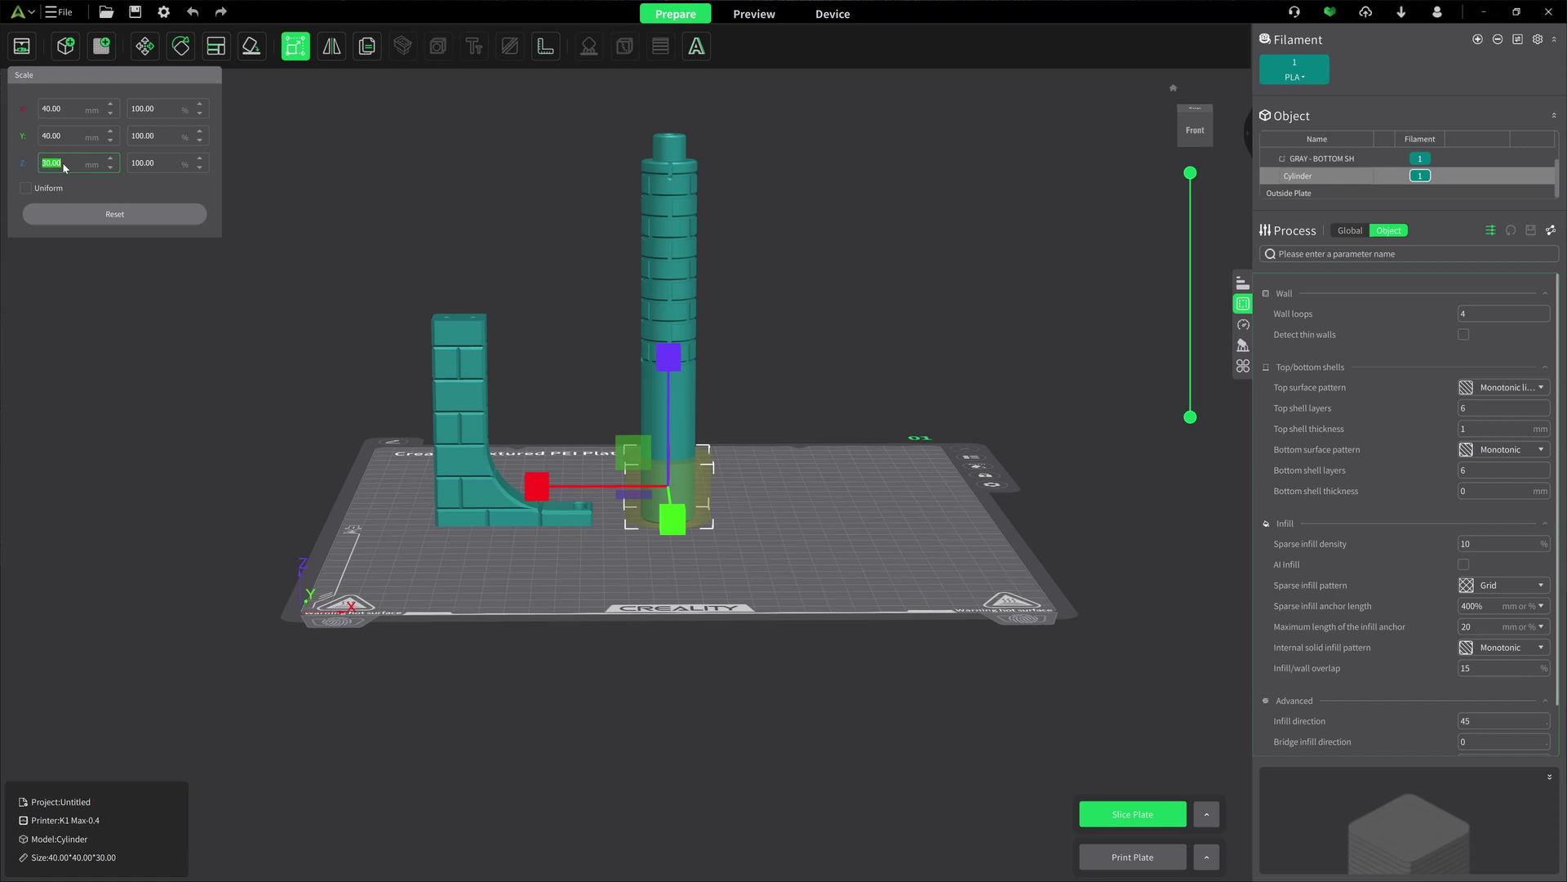
type("100")
key("Return")
left_click_drag(639, 443, 752, 434)
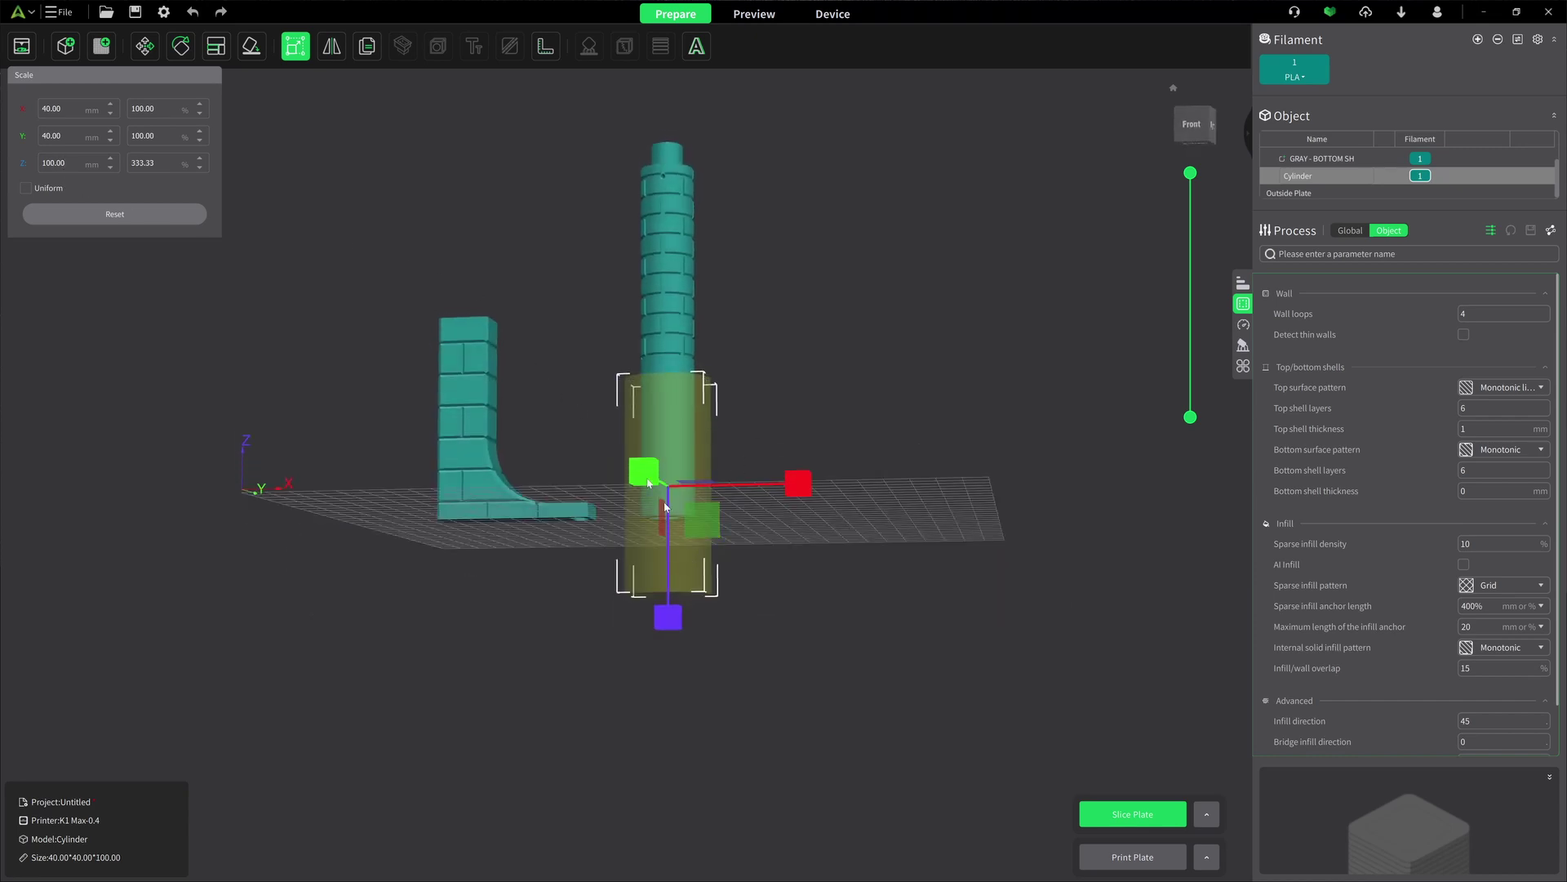
left_click(144, 47)
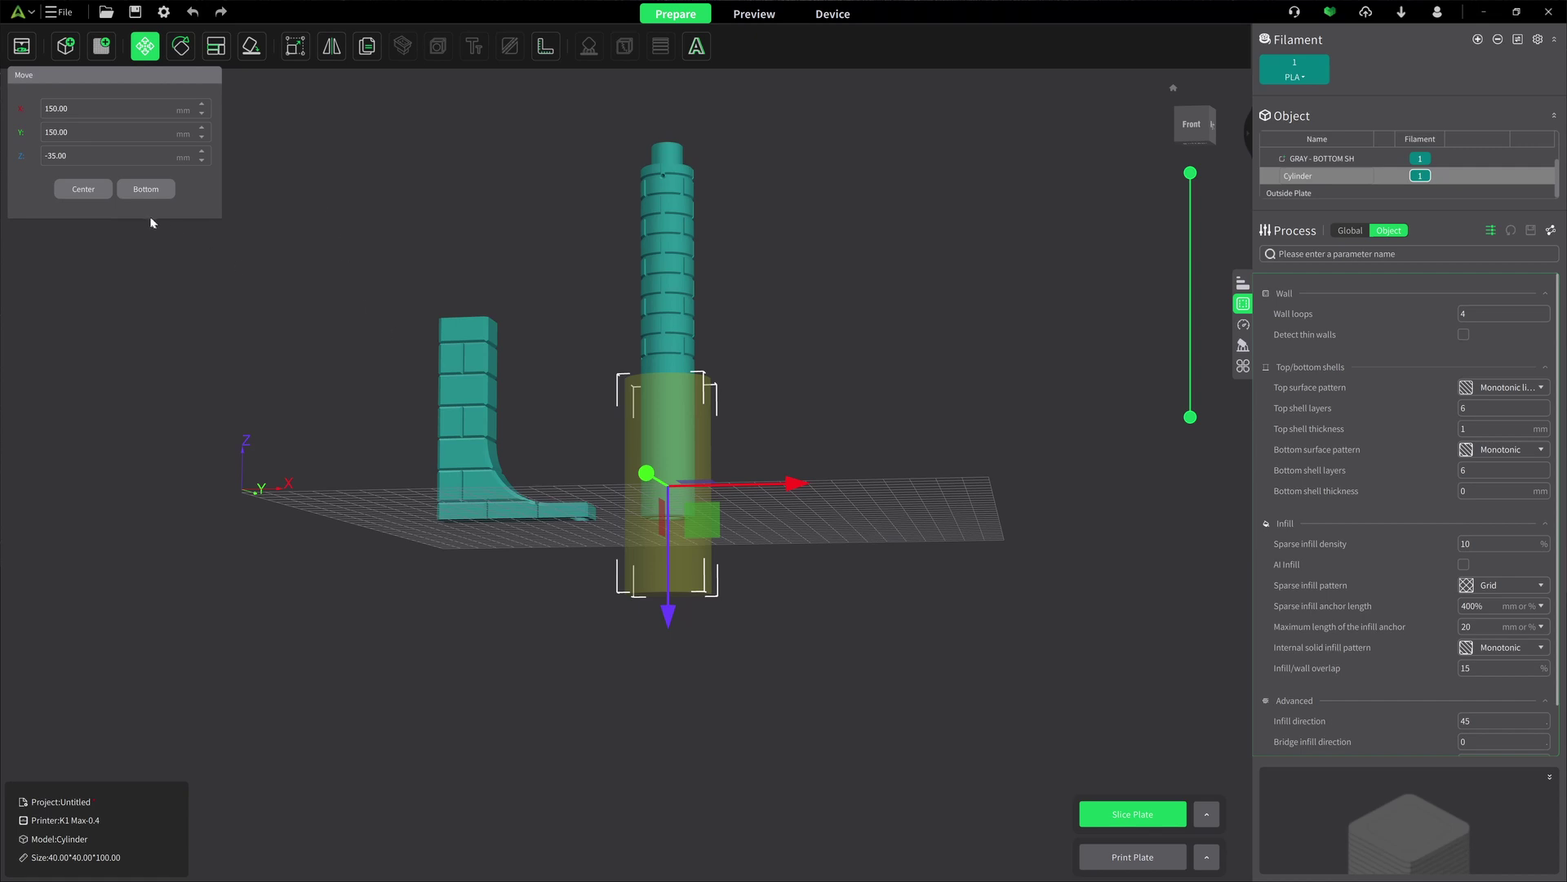
left_click(151, 189)
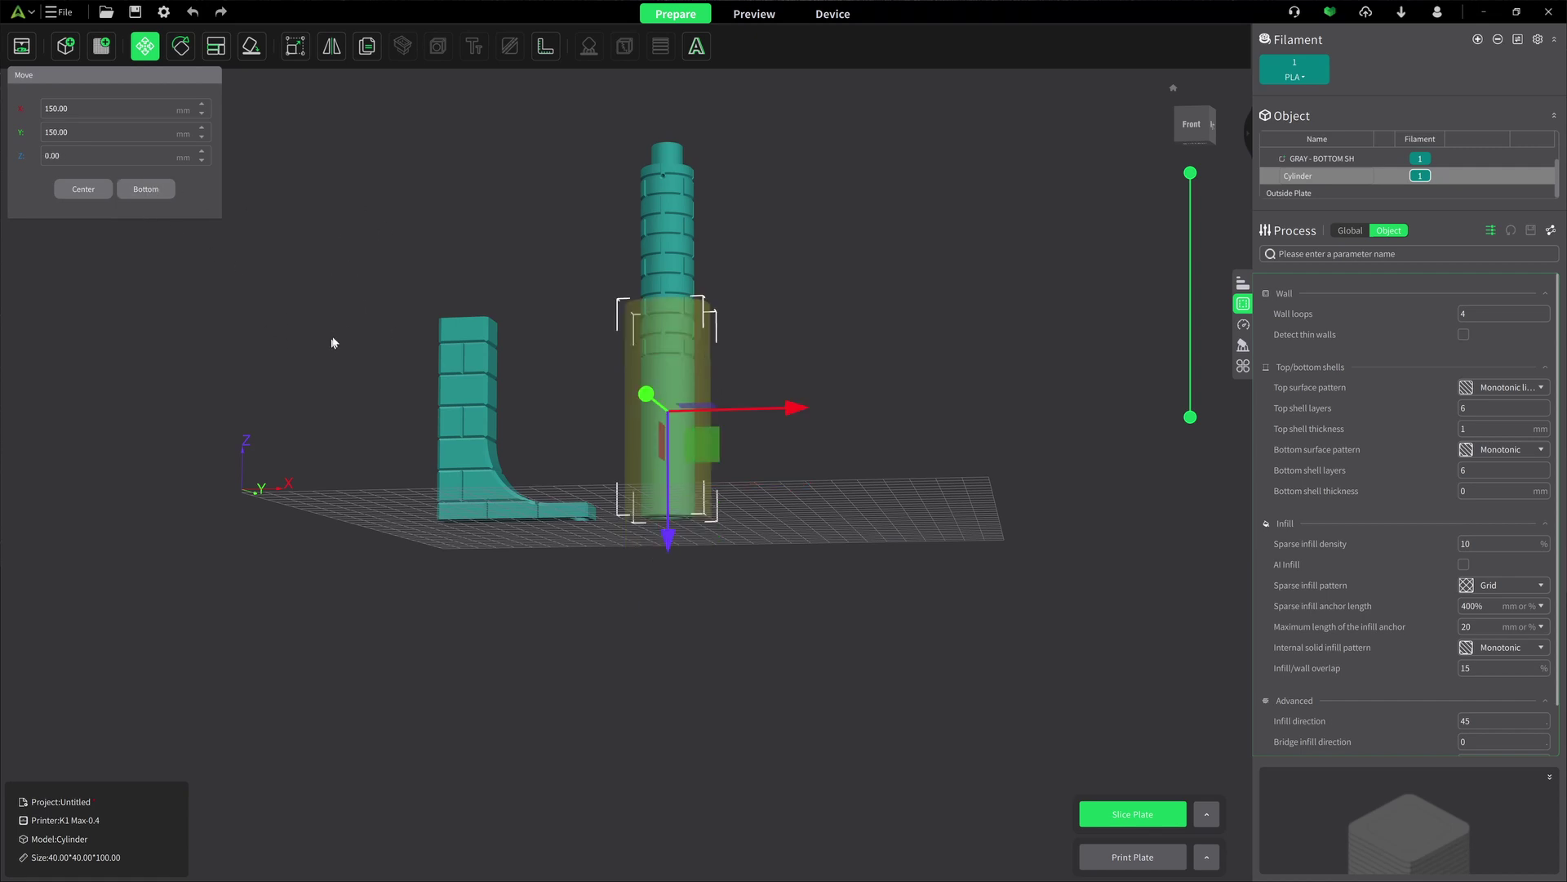
left_click_drag(332, 338, 343, 342)
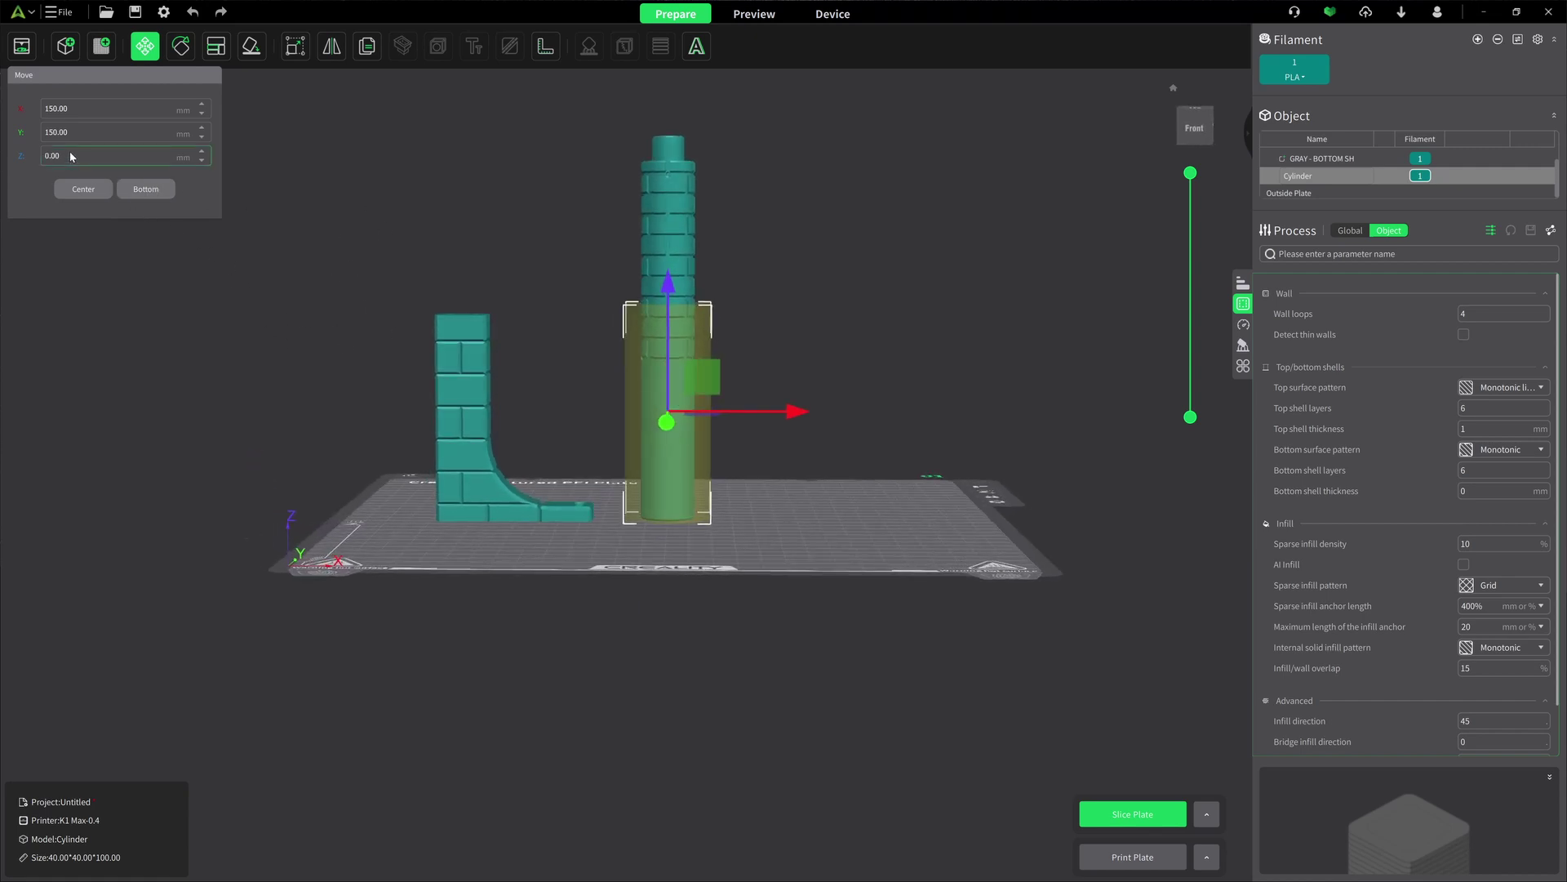
Set the modifier cylinder's height to 75 mm, drop it onto the plate and check its upper edge against the shaft's lowest brick ring.
left_click(295, 47)
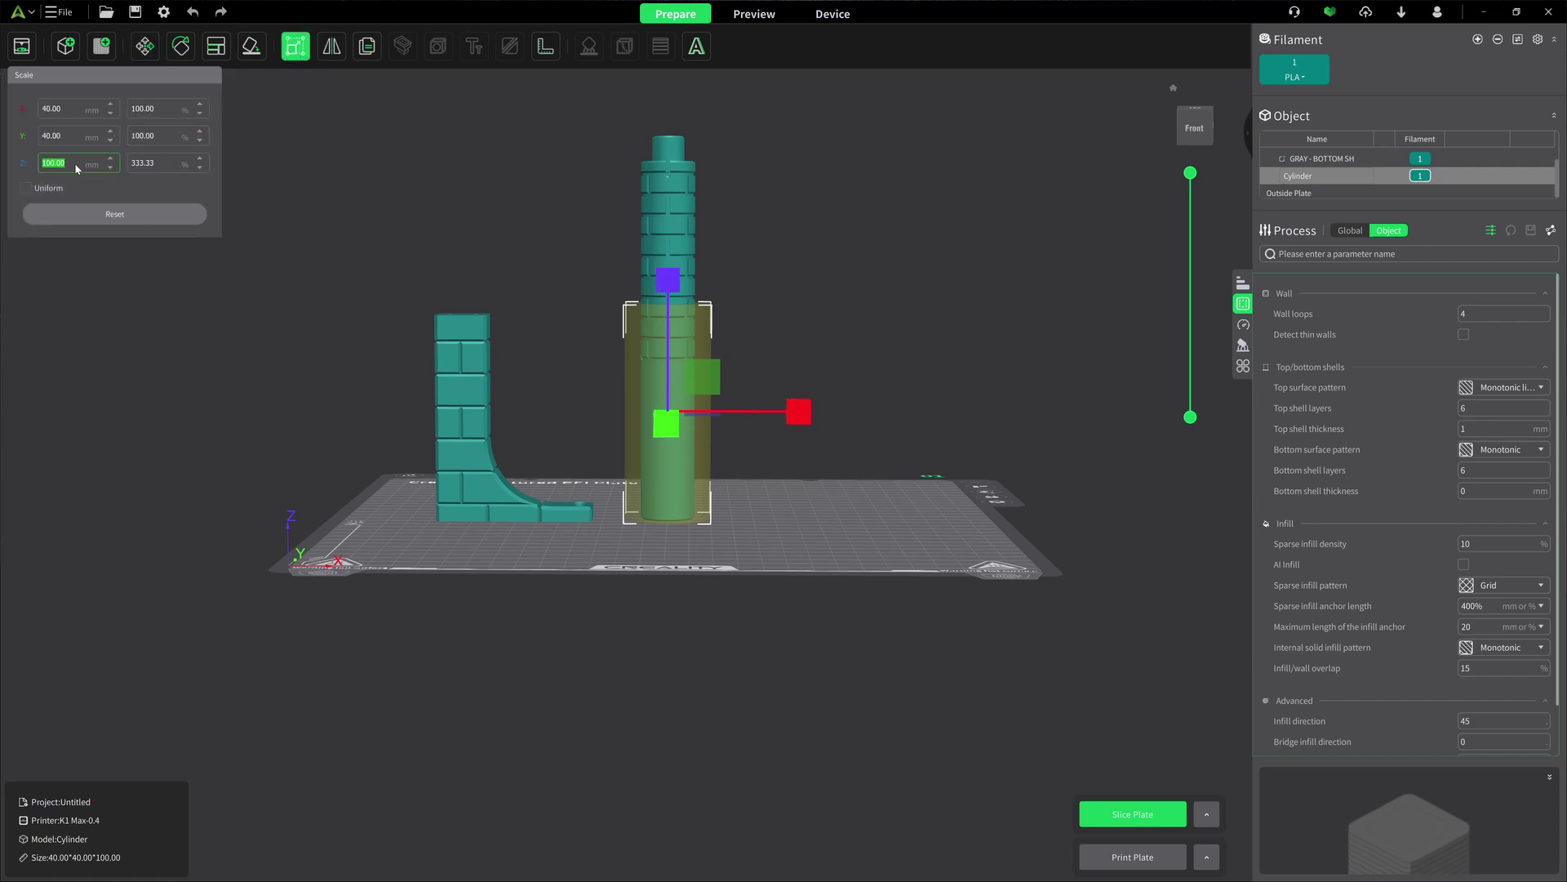
key("Return")
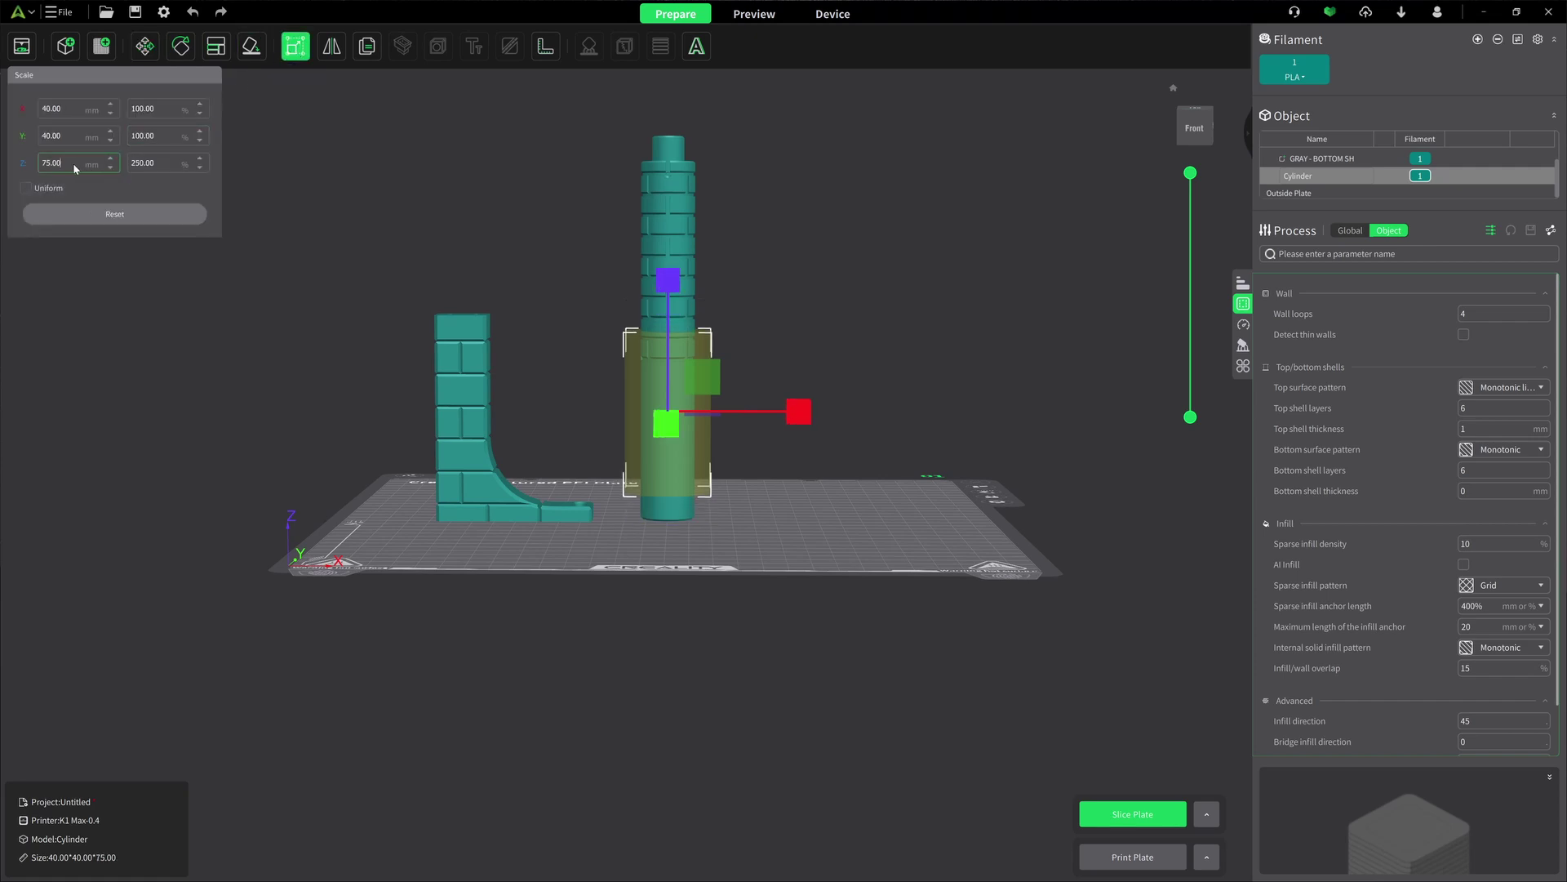
left_click(144, 46)
left_click(146, 192)
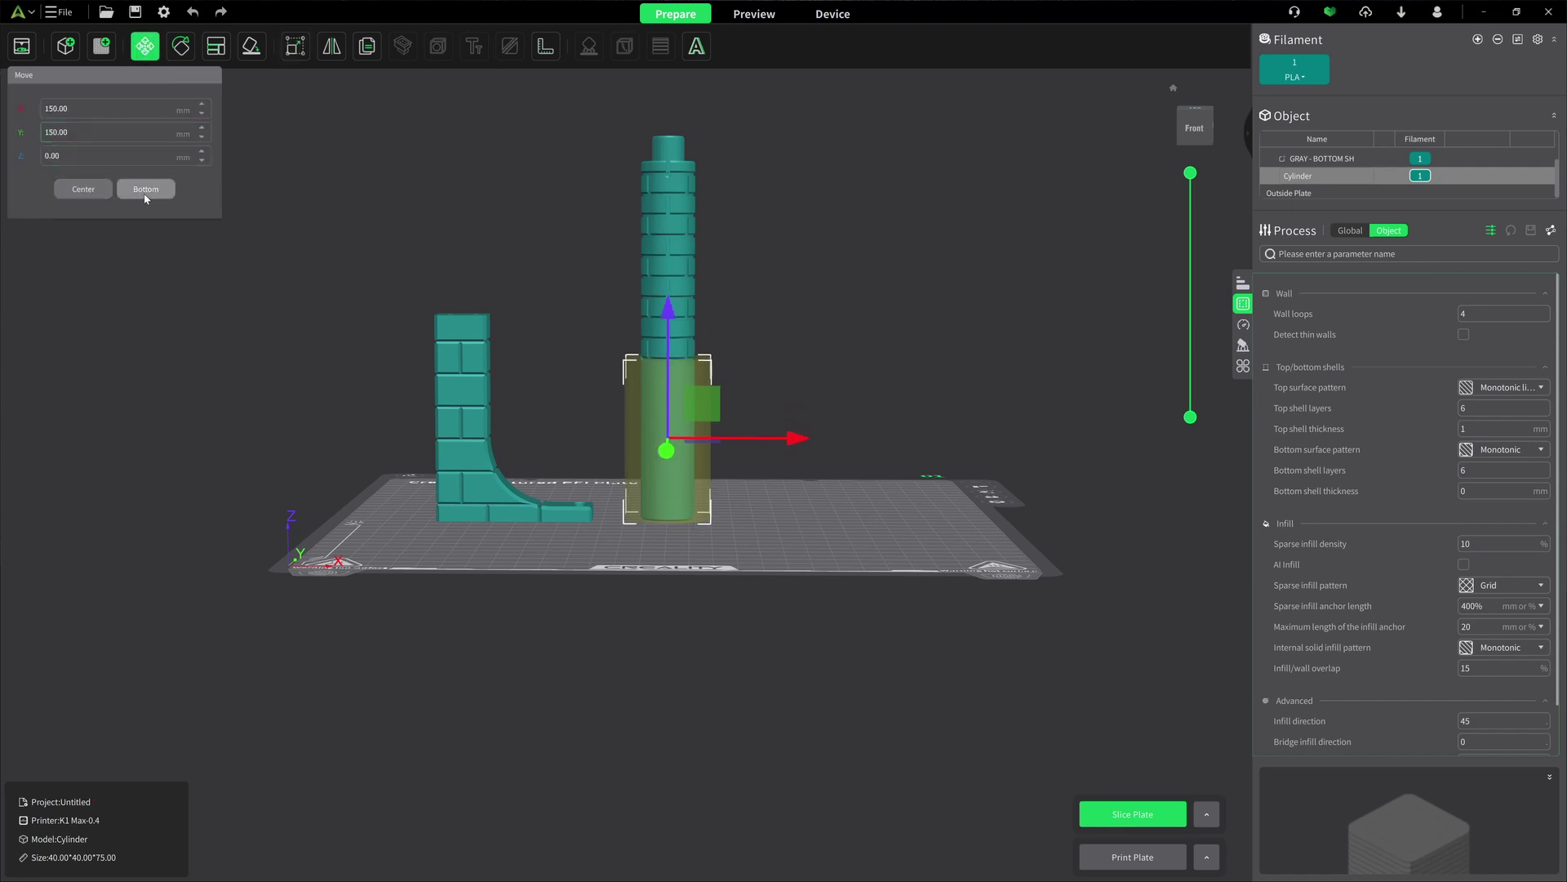
scroll(653, 365, "up", 6)
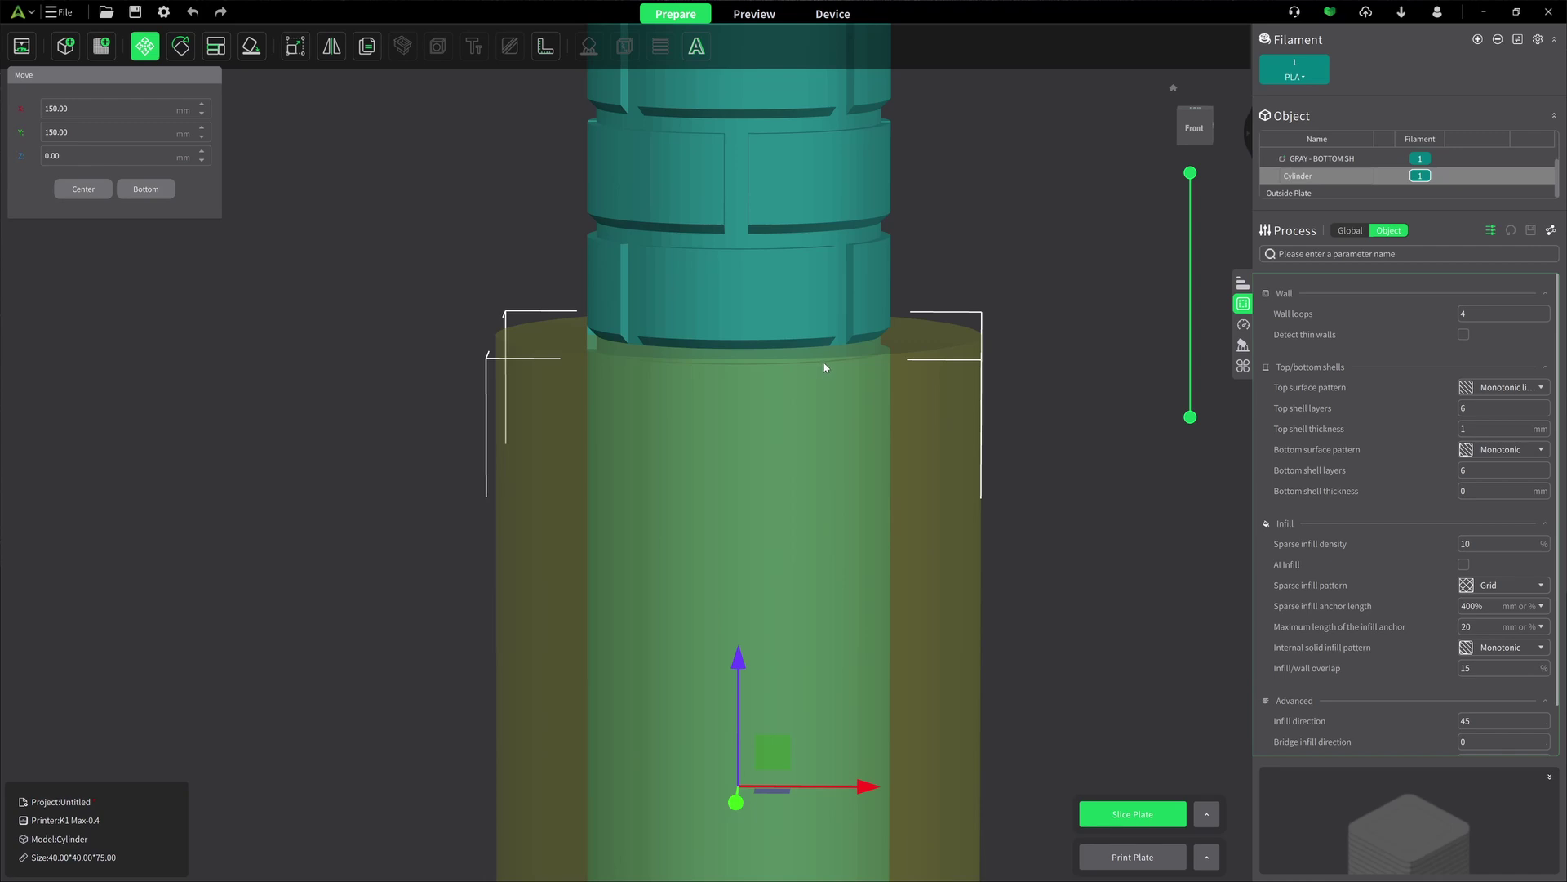
scroll(441, 418, "down", 6)
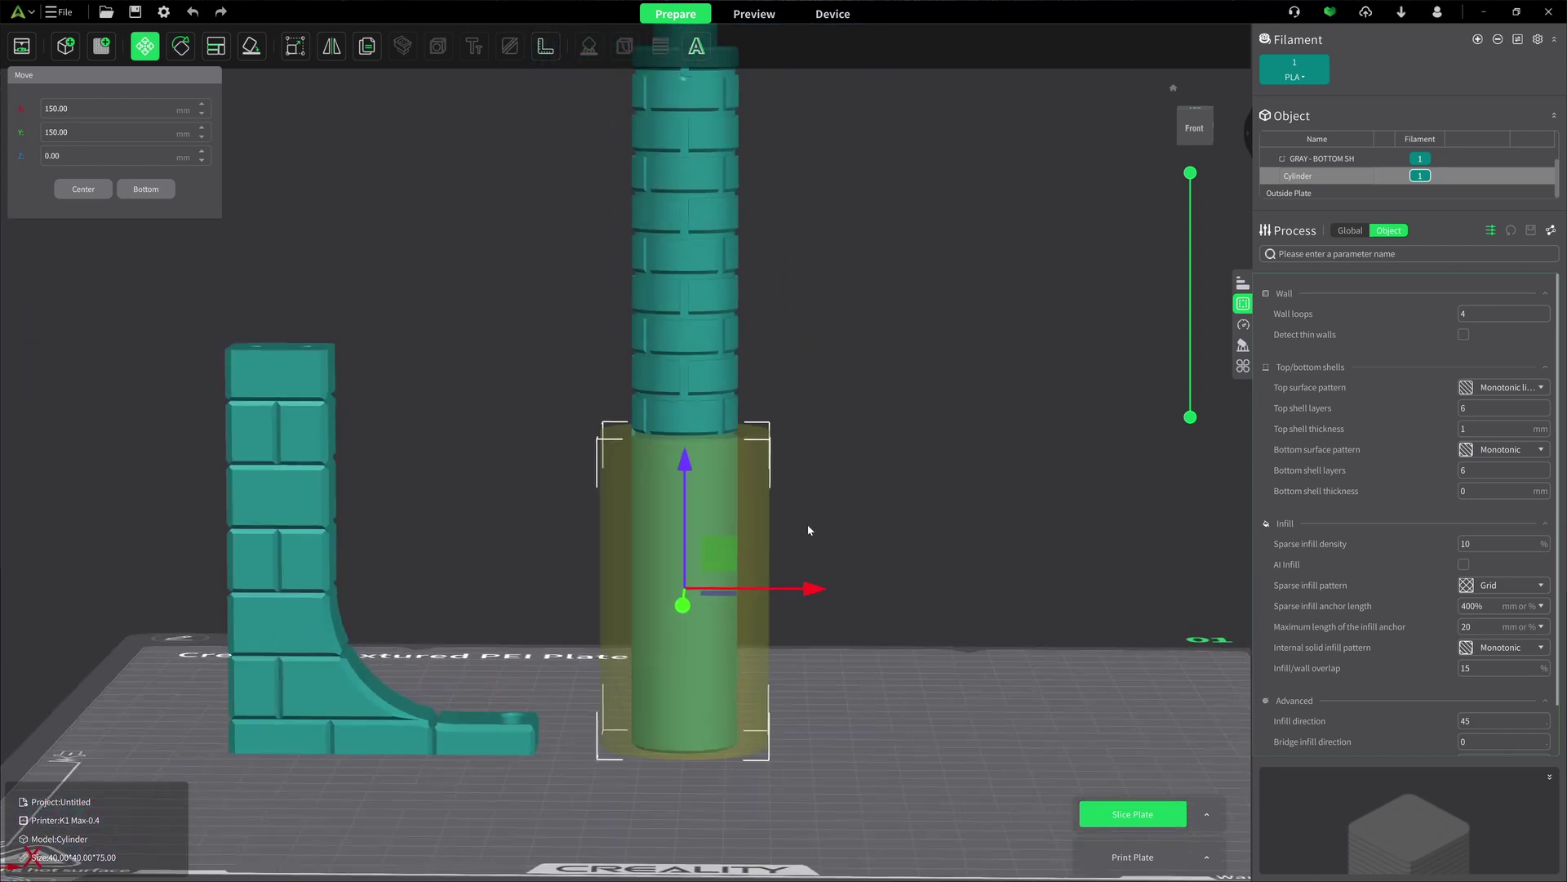
Set the sparse infill density of the cylinder modifier to 50%.
left_click_drag(806, 524, 803, 534)
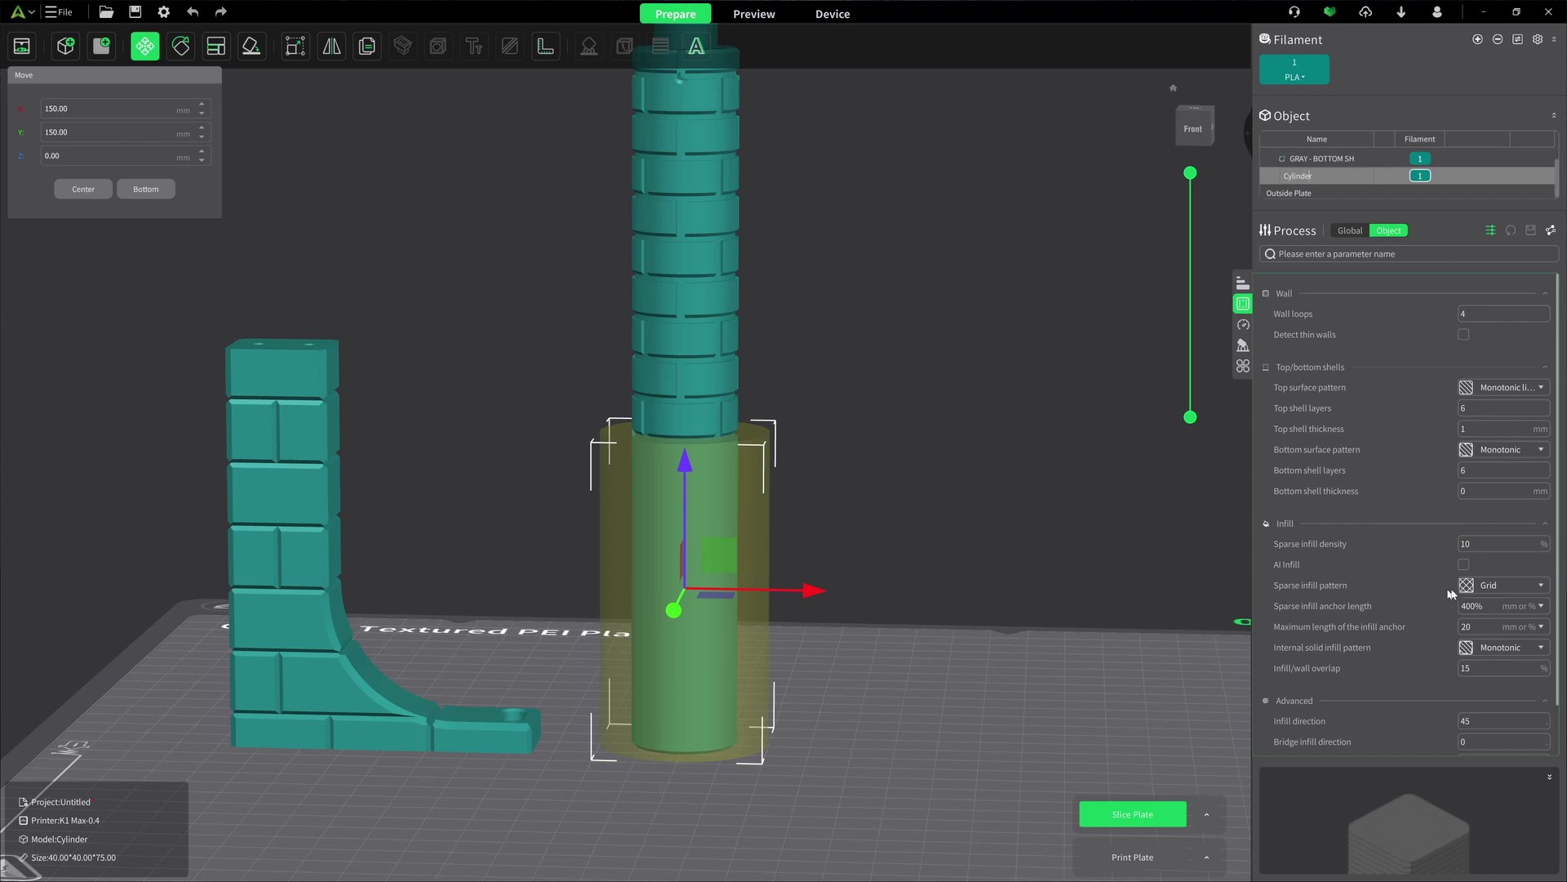
left_click(1476, 543)
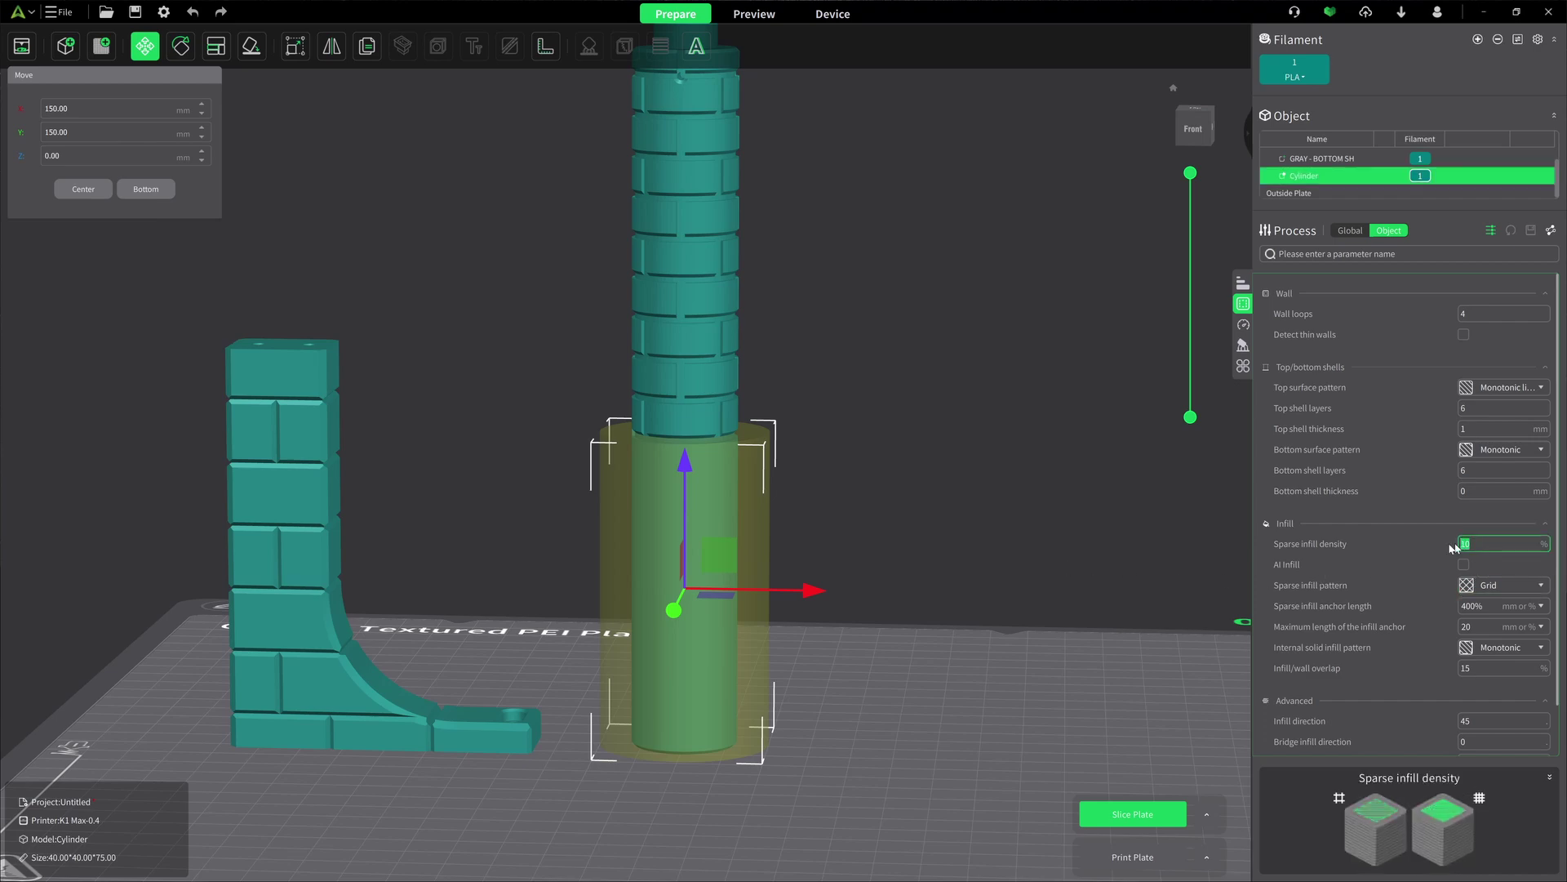
type("4")
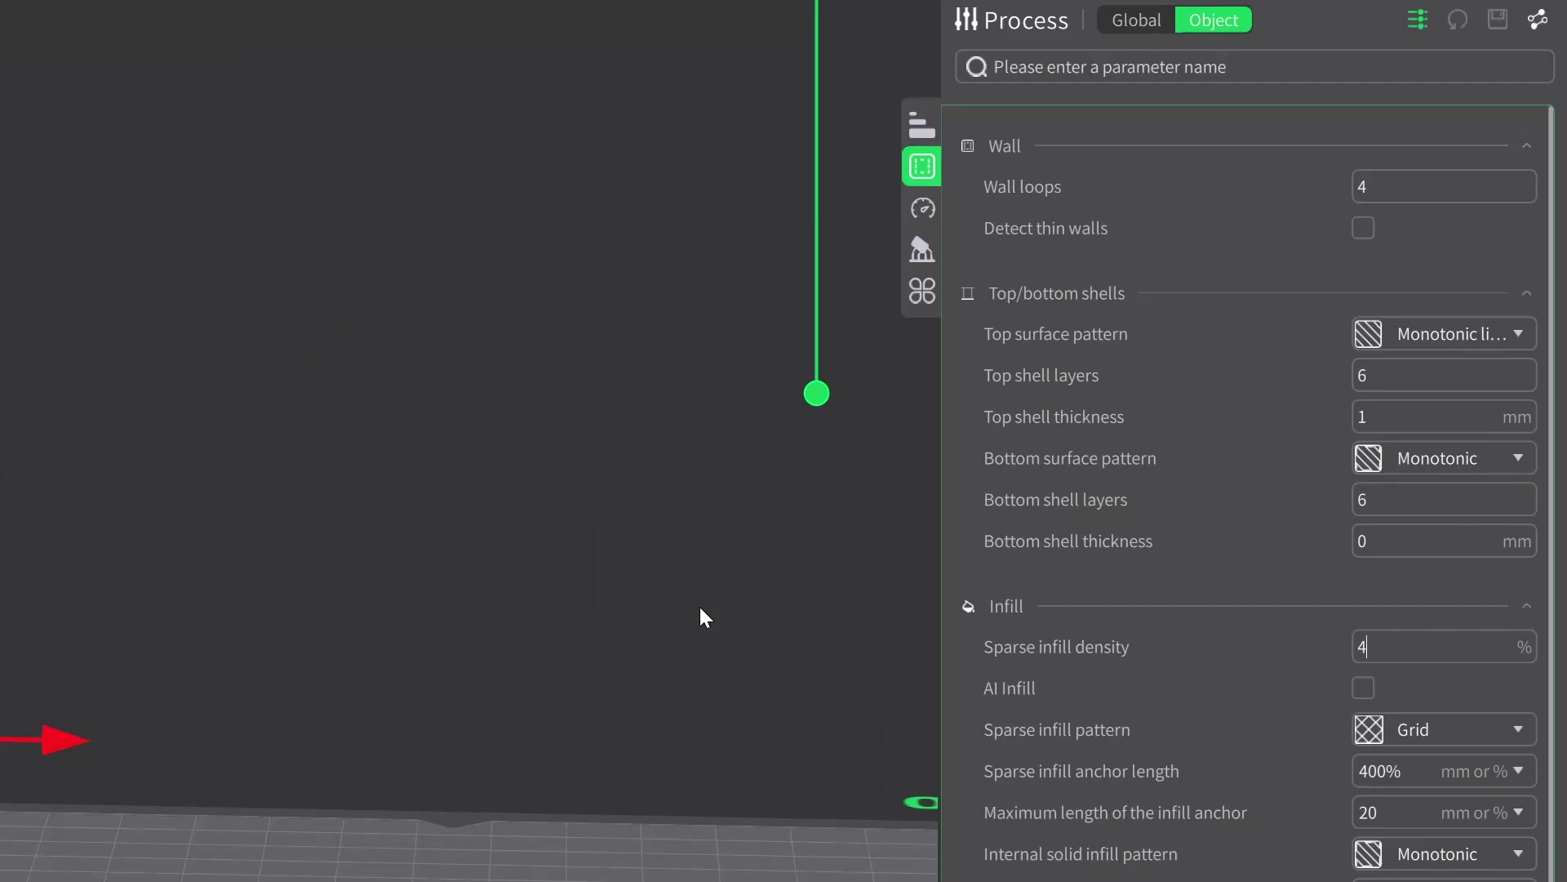
key("BackSpace")
type("50")
key("Return")
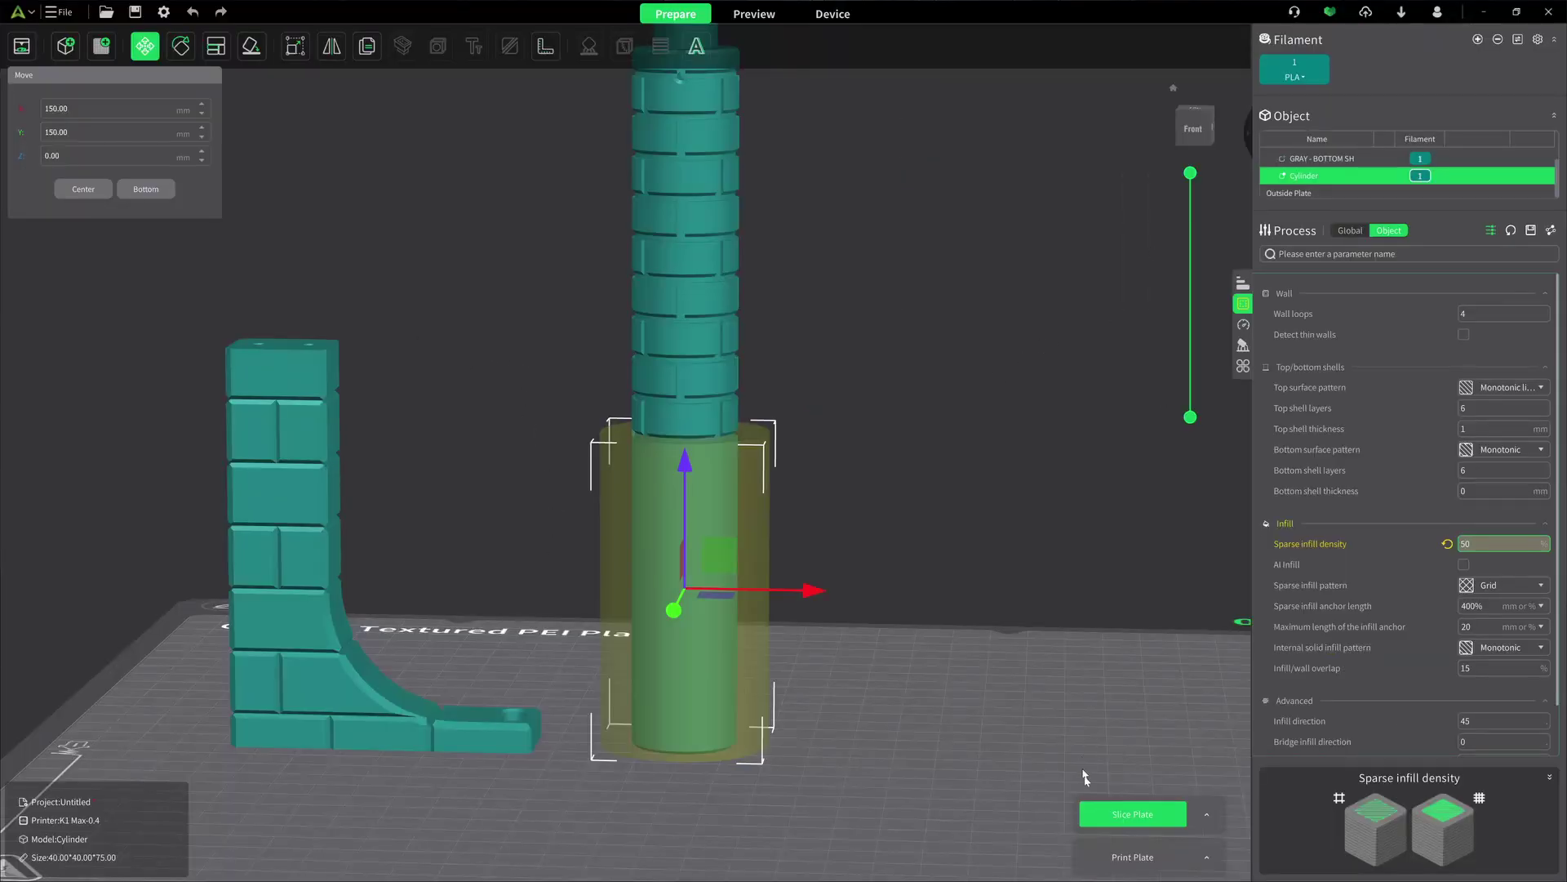
Slice the plate and examine the shaft's infill up close at layer 370 of the preview.
left_click(1110, 809)
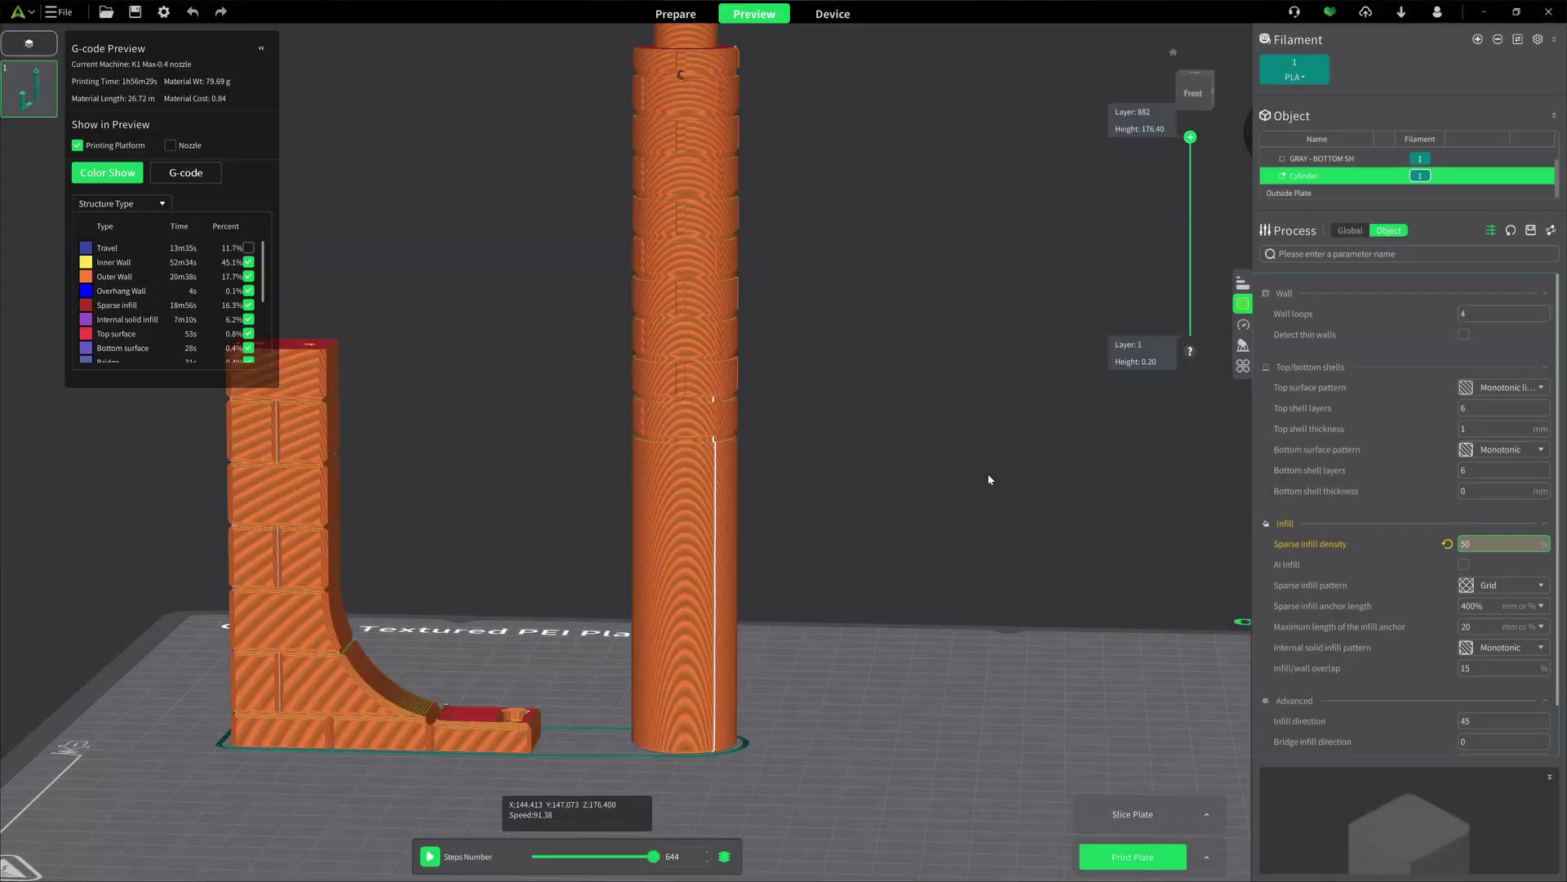
left_click_drag(1033, 333, 1027, 370)
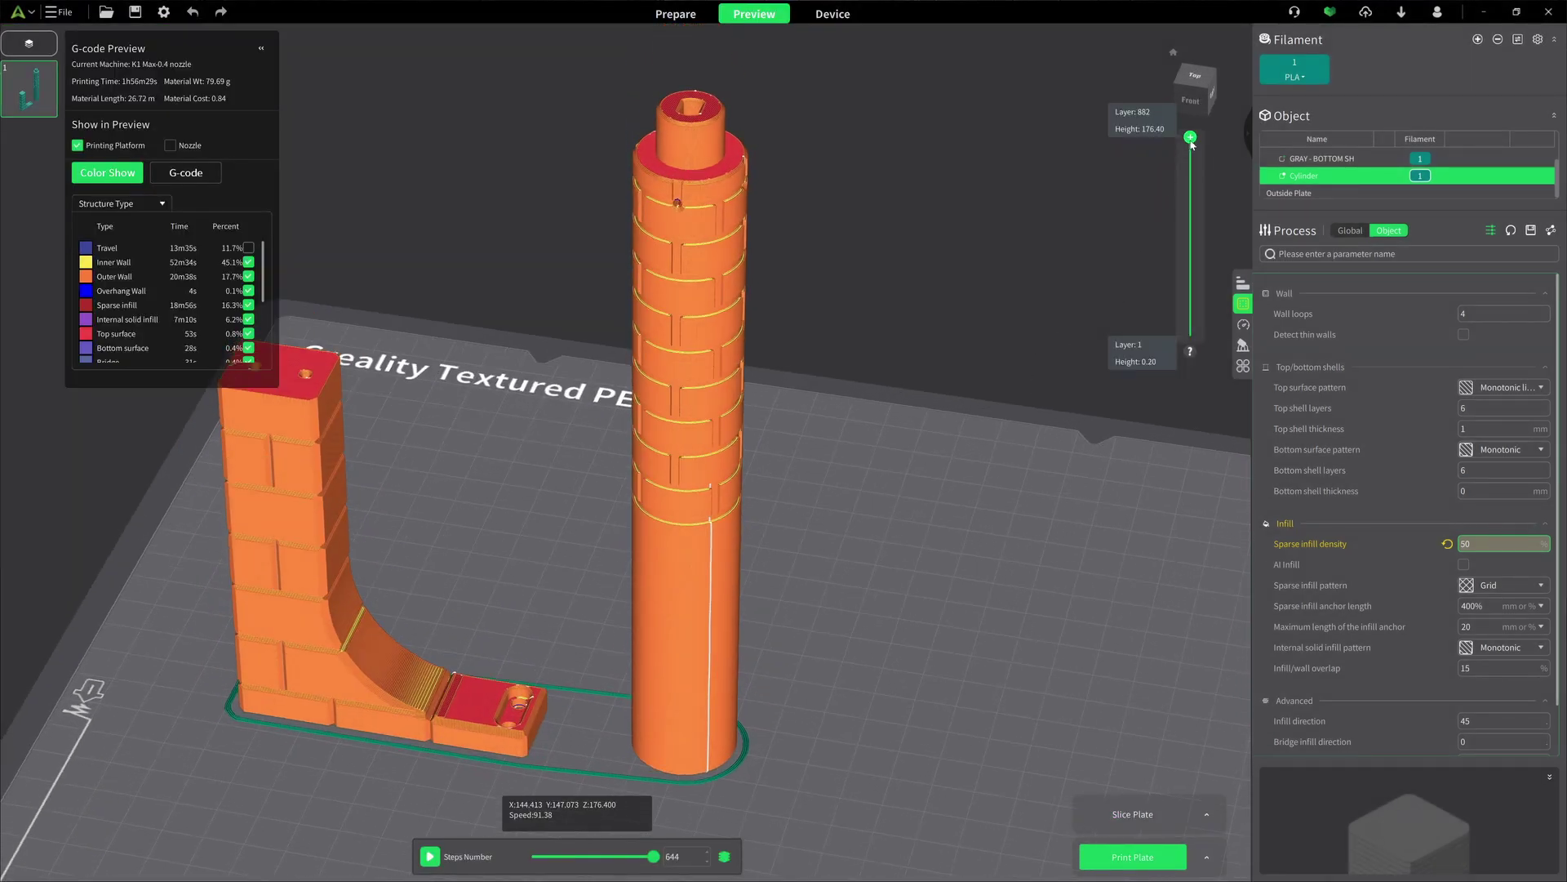
left_click_drag(1190, 140, 1183, 258)
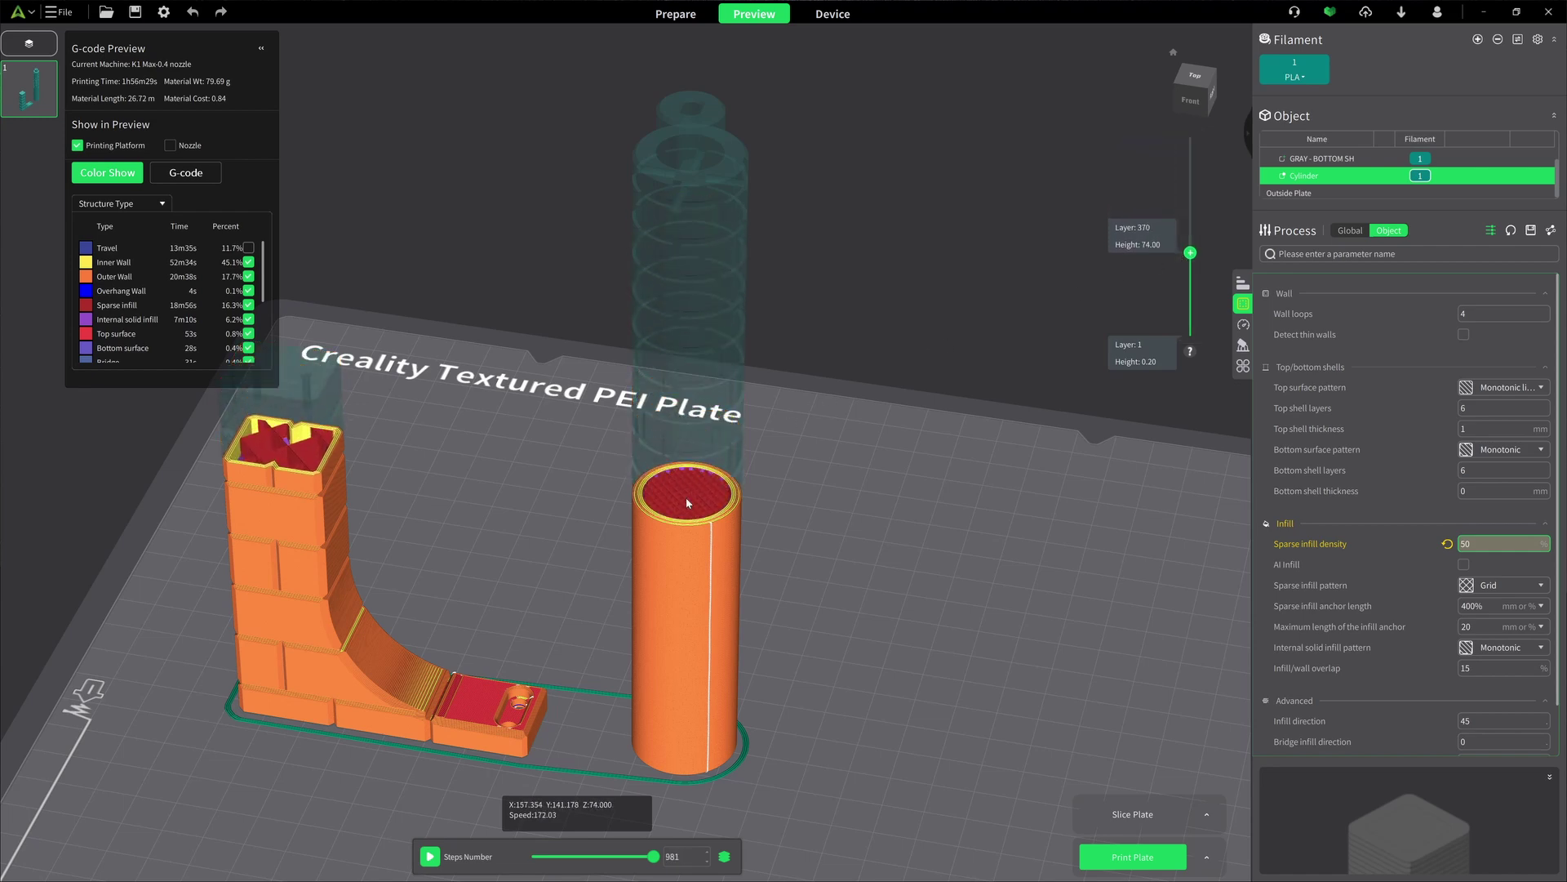
scroll(685, 497, "up", 10)
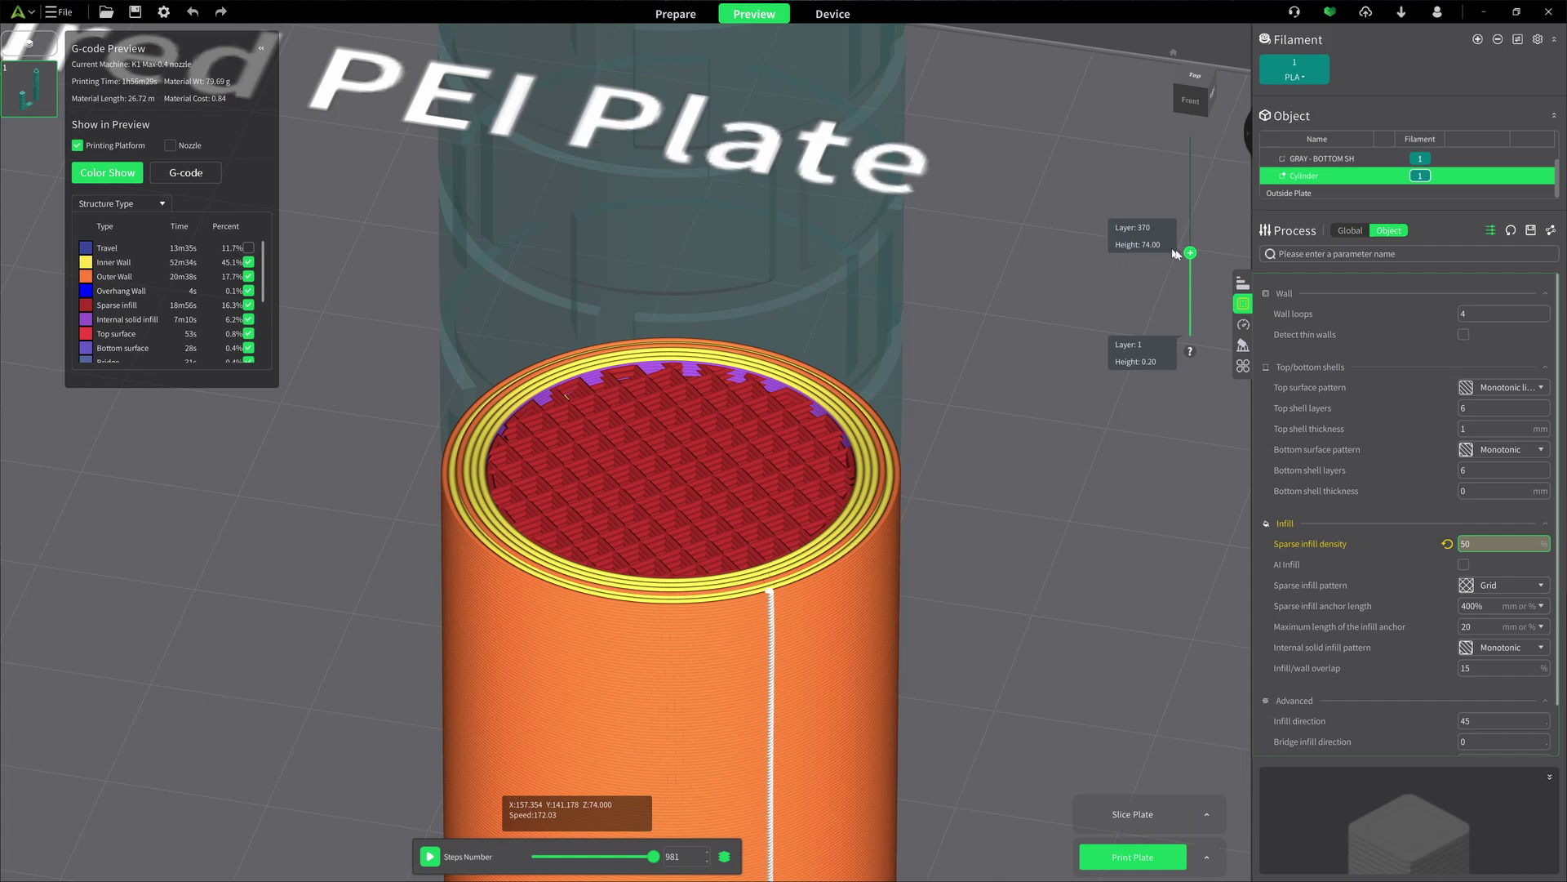
Compare the shaft's infill above and below the modifier's upper edge, between layers 393 and 368, and with the column's infill.
left_click_drag(1190, 253, 1185, 251)
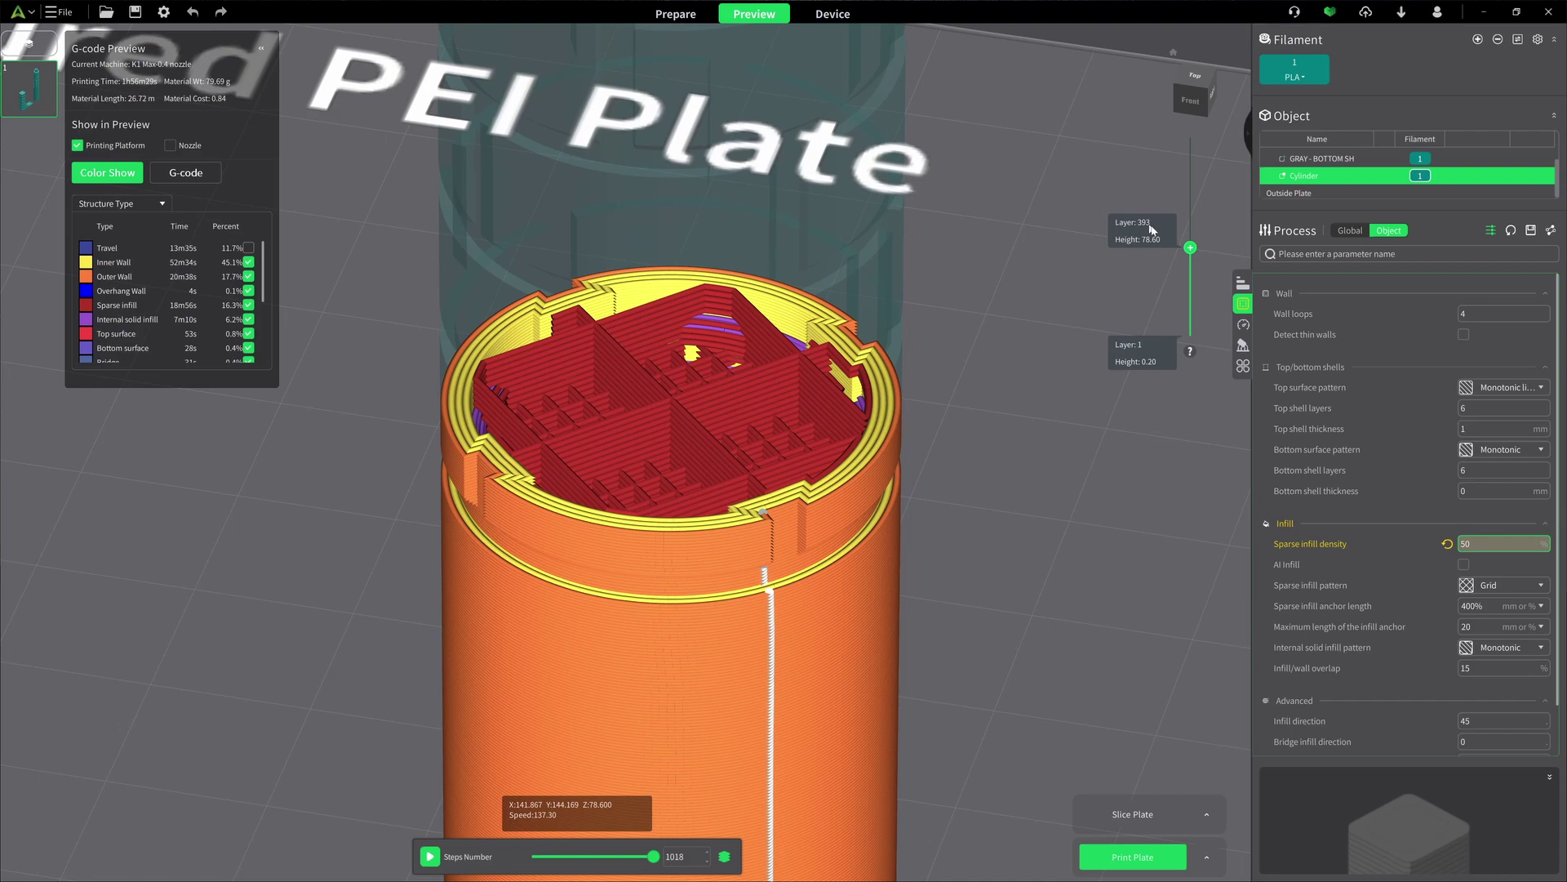
scroll(1182, 204, "up", 7)
scroll(1182, 204, "up", 10)
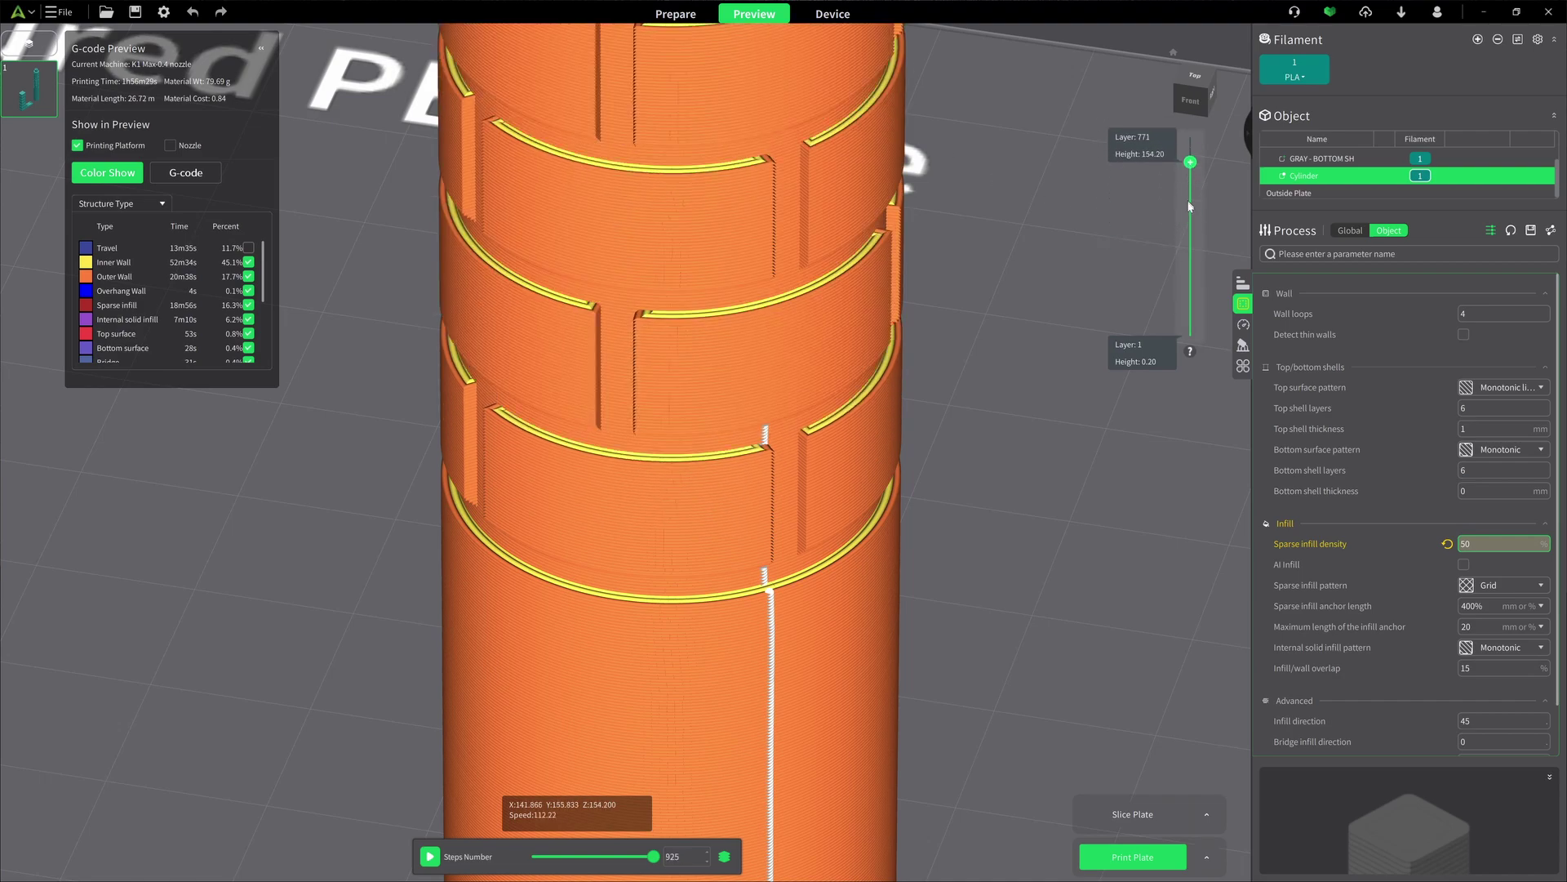
scroll(1186, 270, "down", 15)
scroll(1186, 270, "up", 10)
scroll(1035, 437, "down", 5)
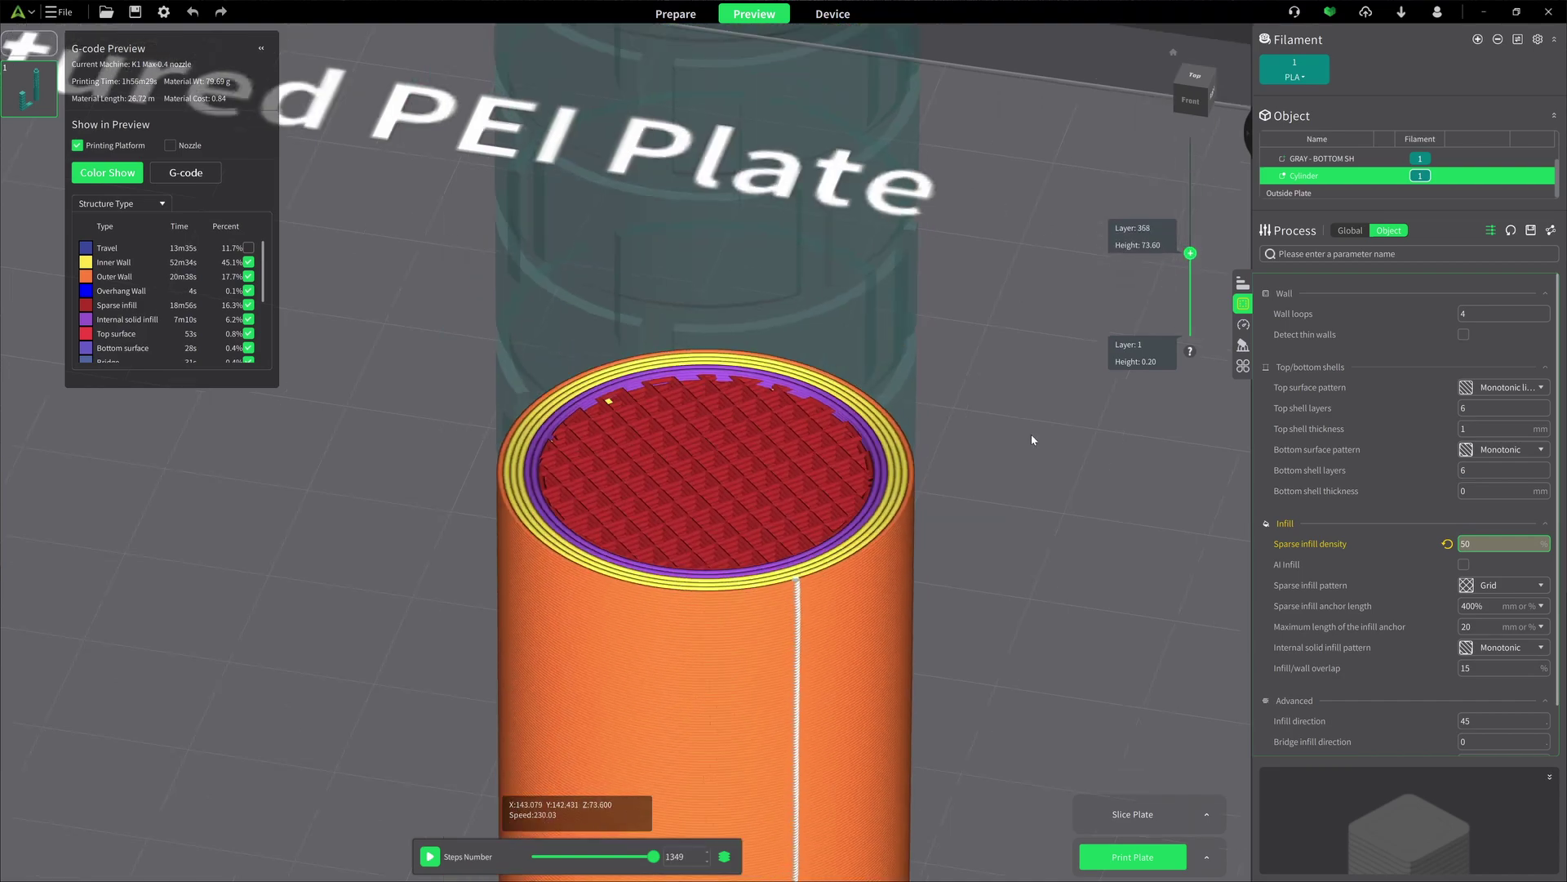
scroll(1046, 440, "down", 2)
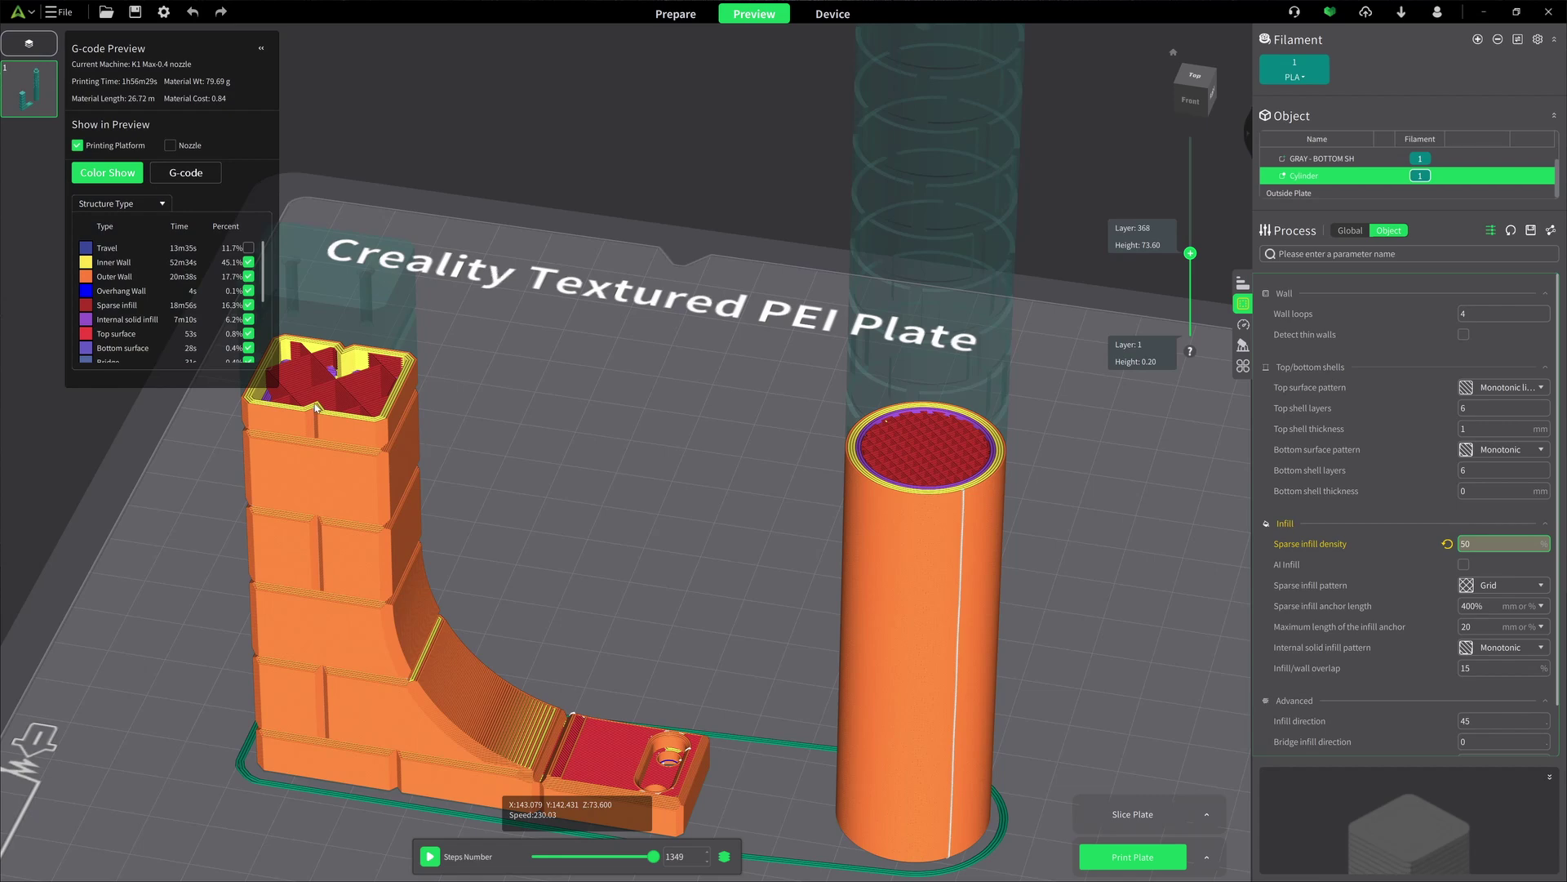
Return to model preparation and add a second cylinder modifier to the bottom shaft.
left_click(683, 16)
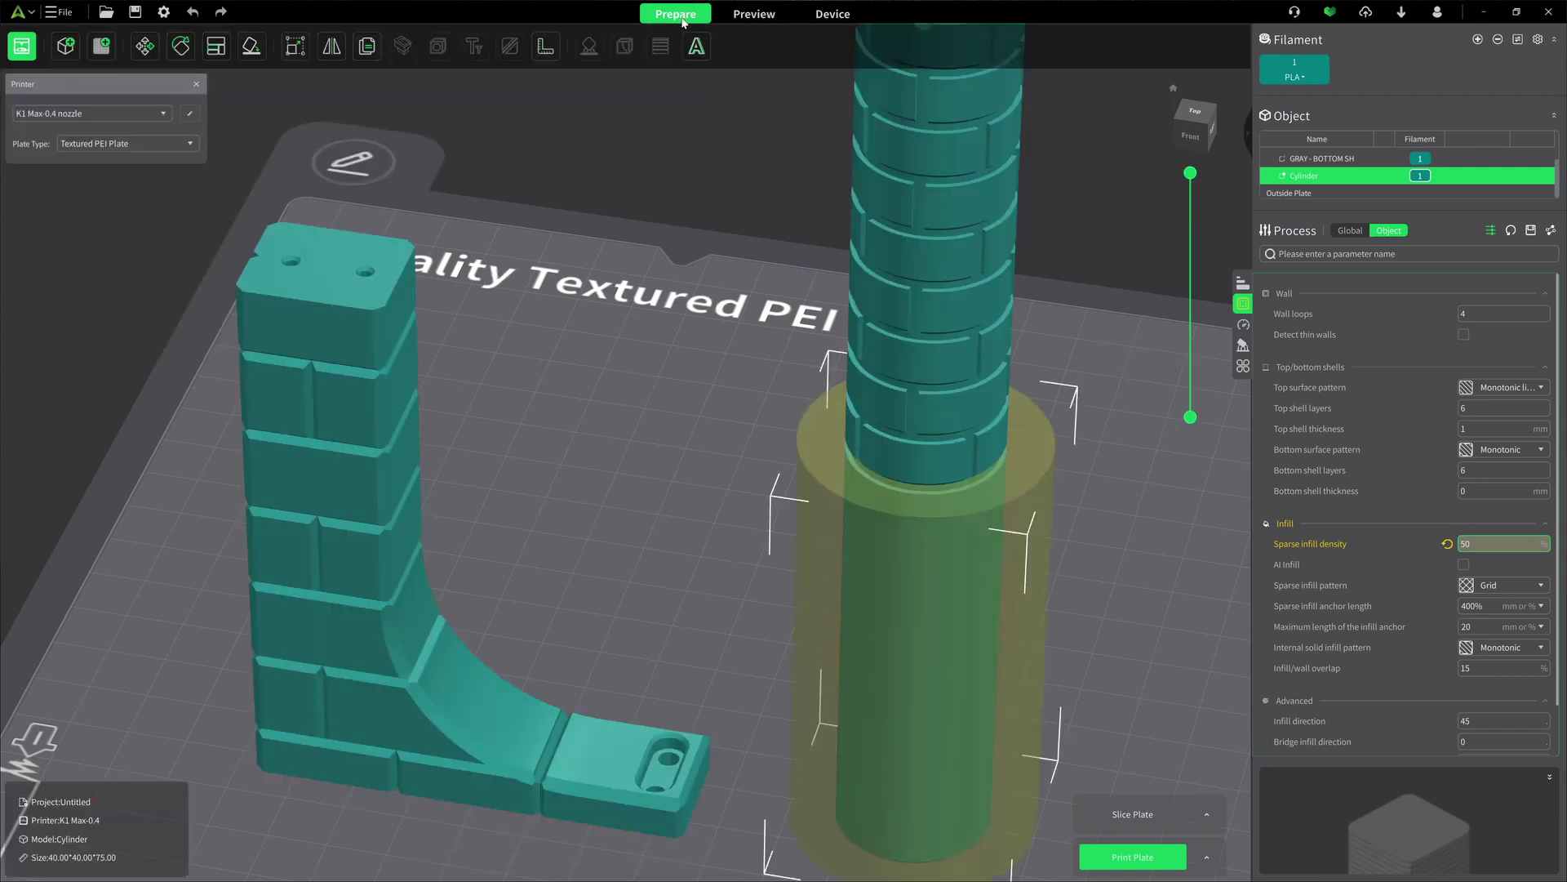
scroll(673, 455, "down", 5)
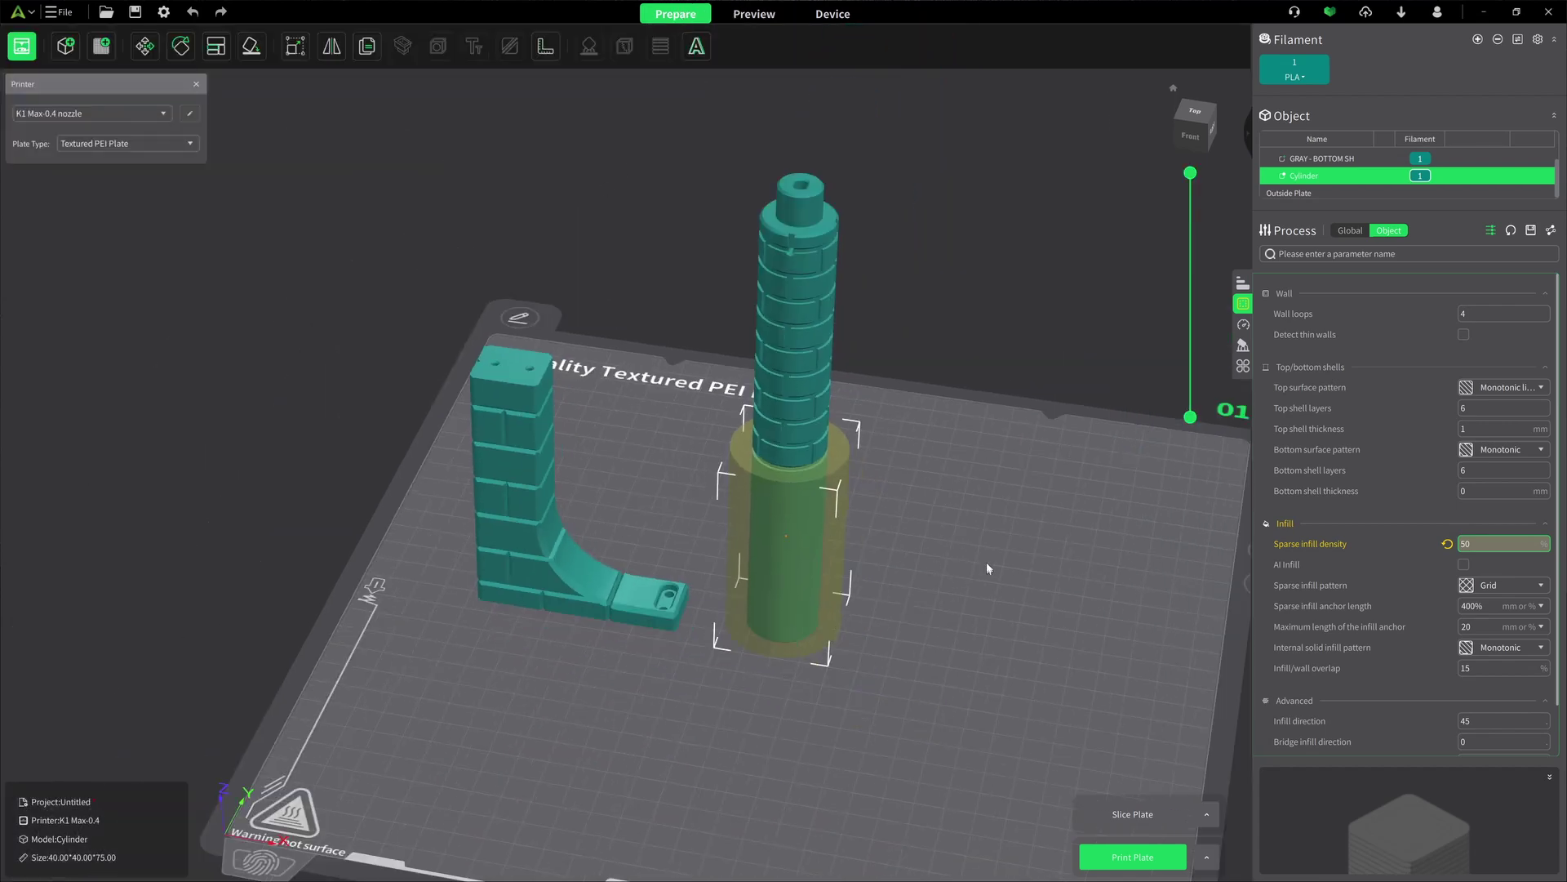
left_click_drag(986, 561, 998, 534)
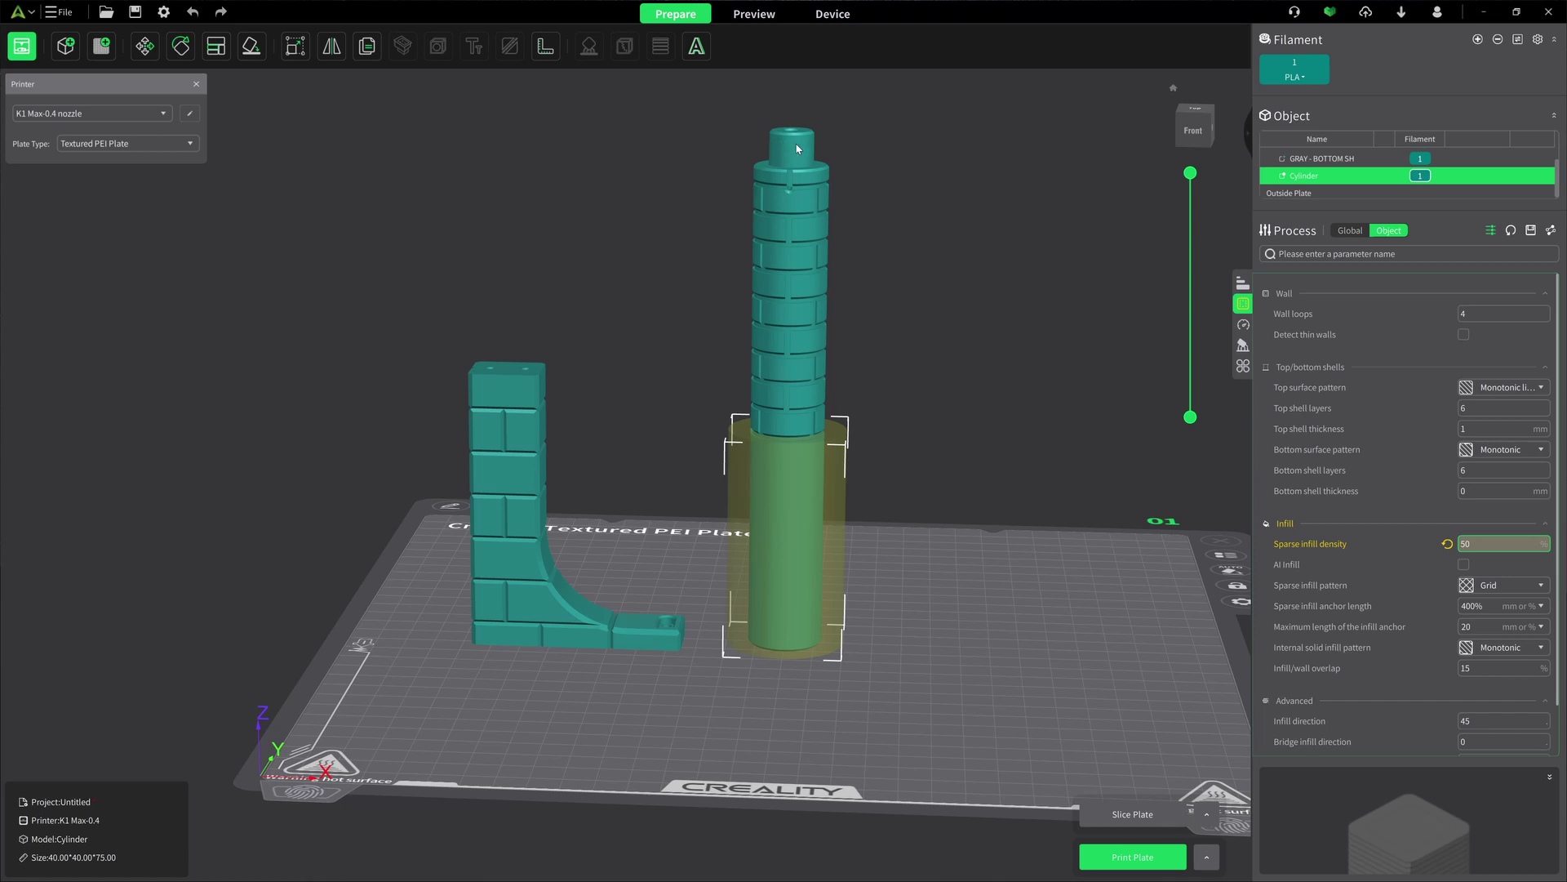
left_click(905, 595)
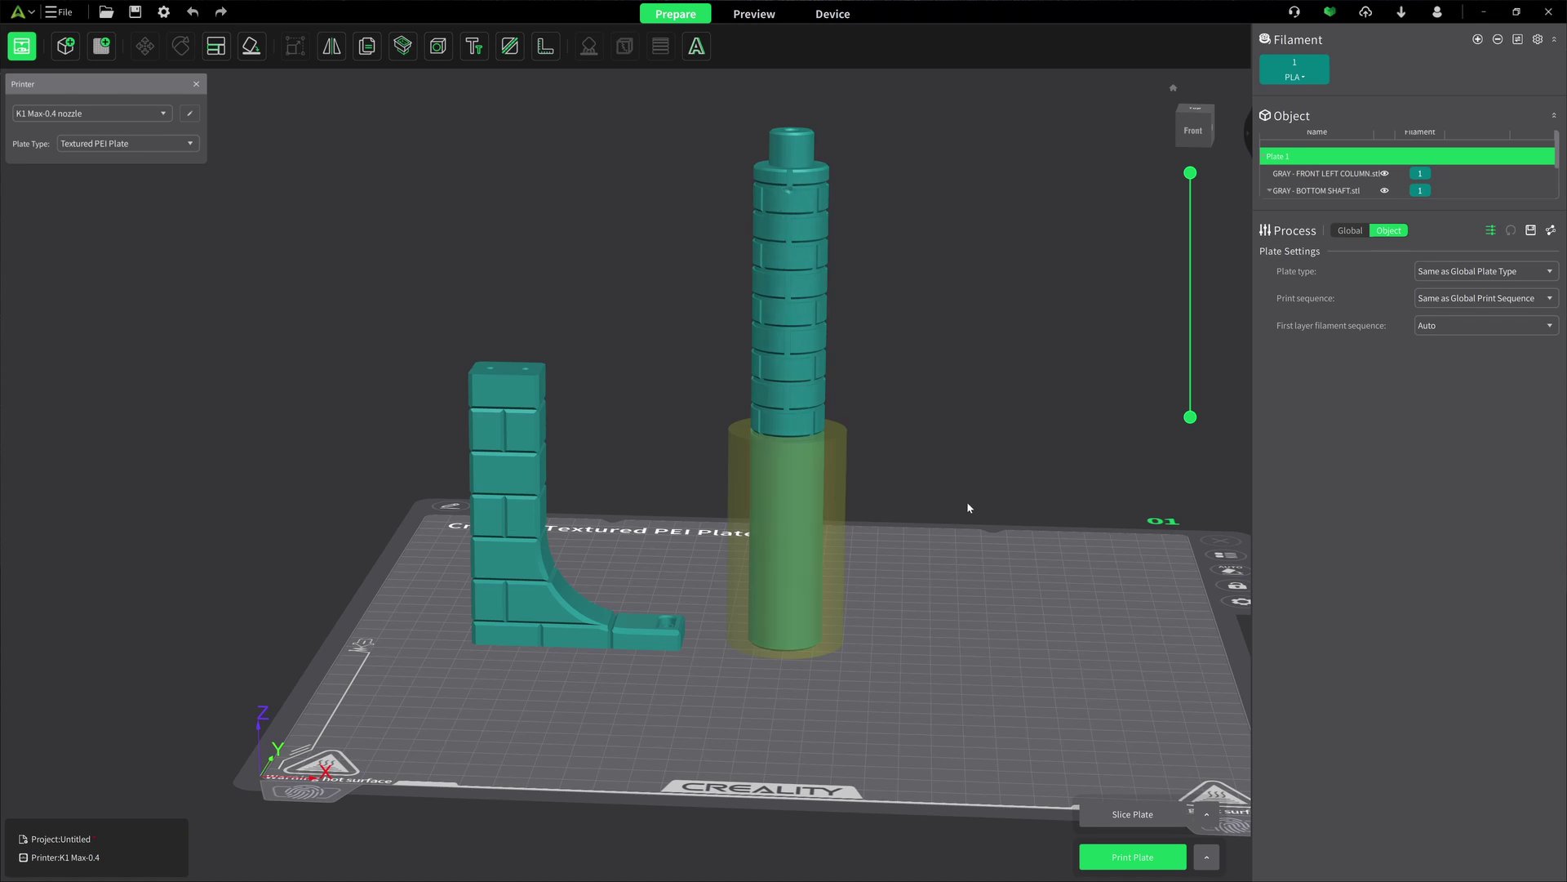
left_click(789, 302)
right_click(789, 302)
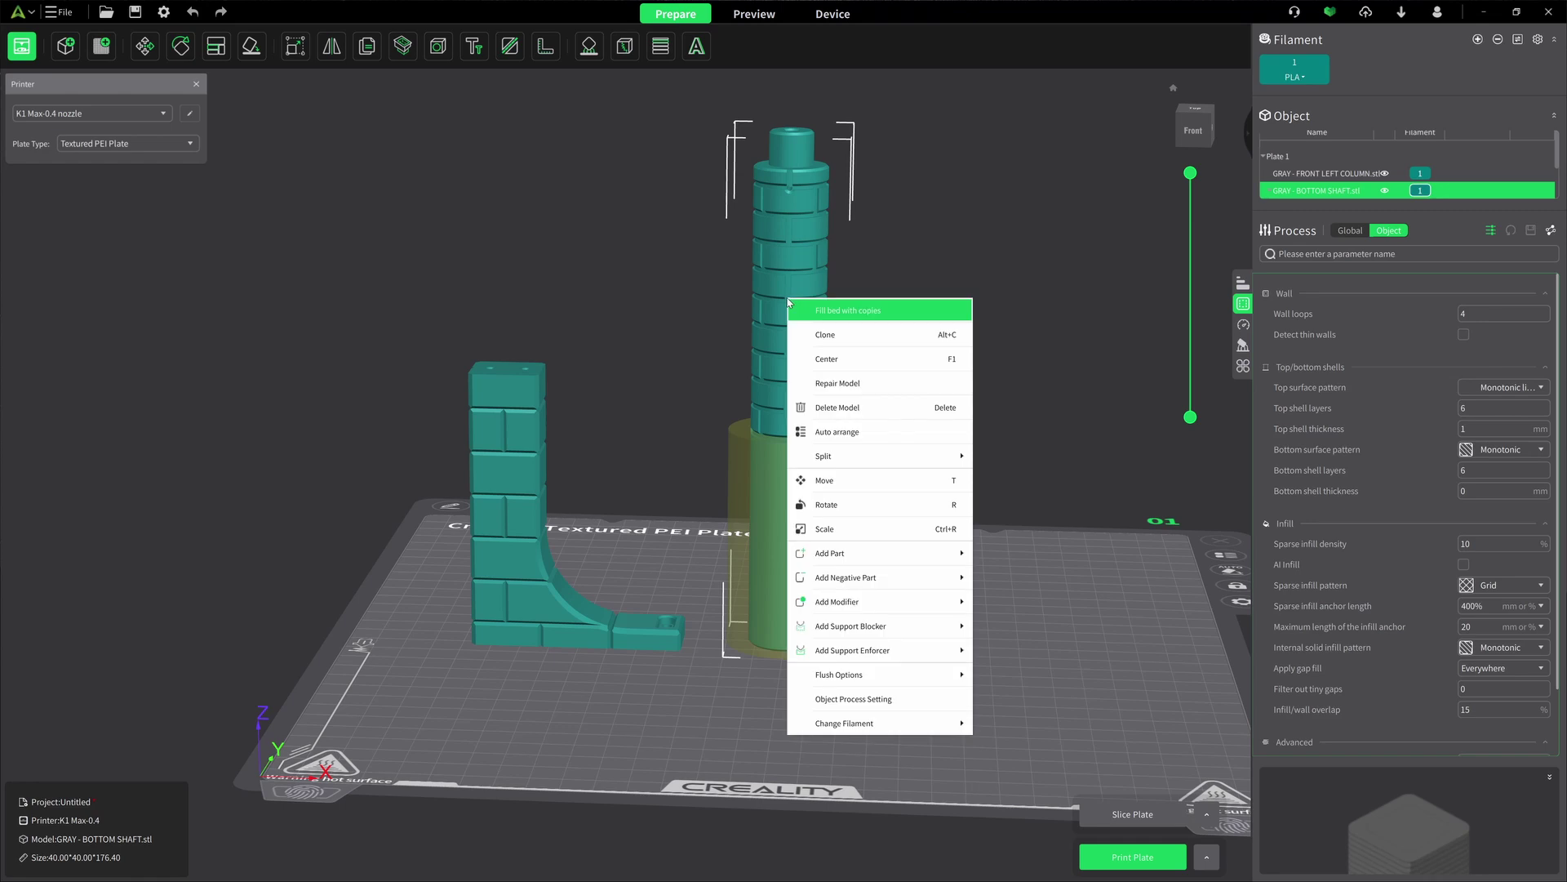
mouse_move(915, 602)
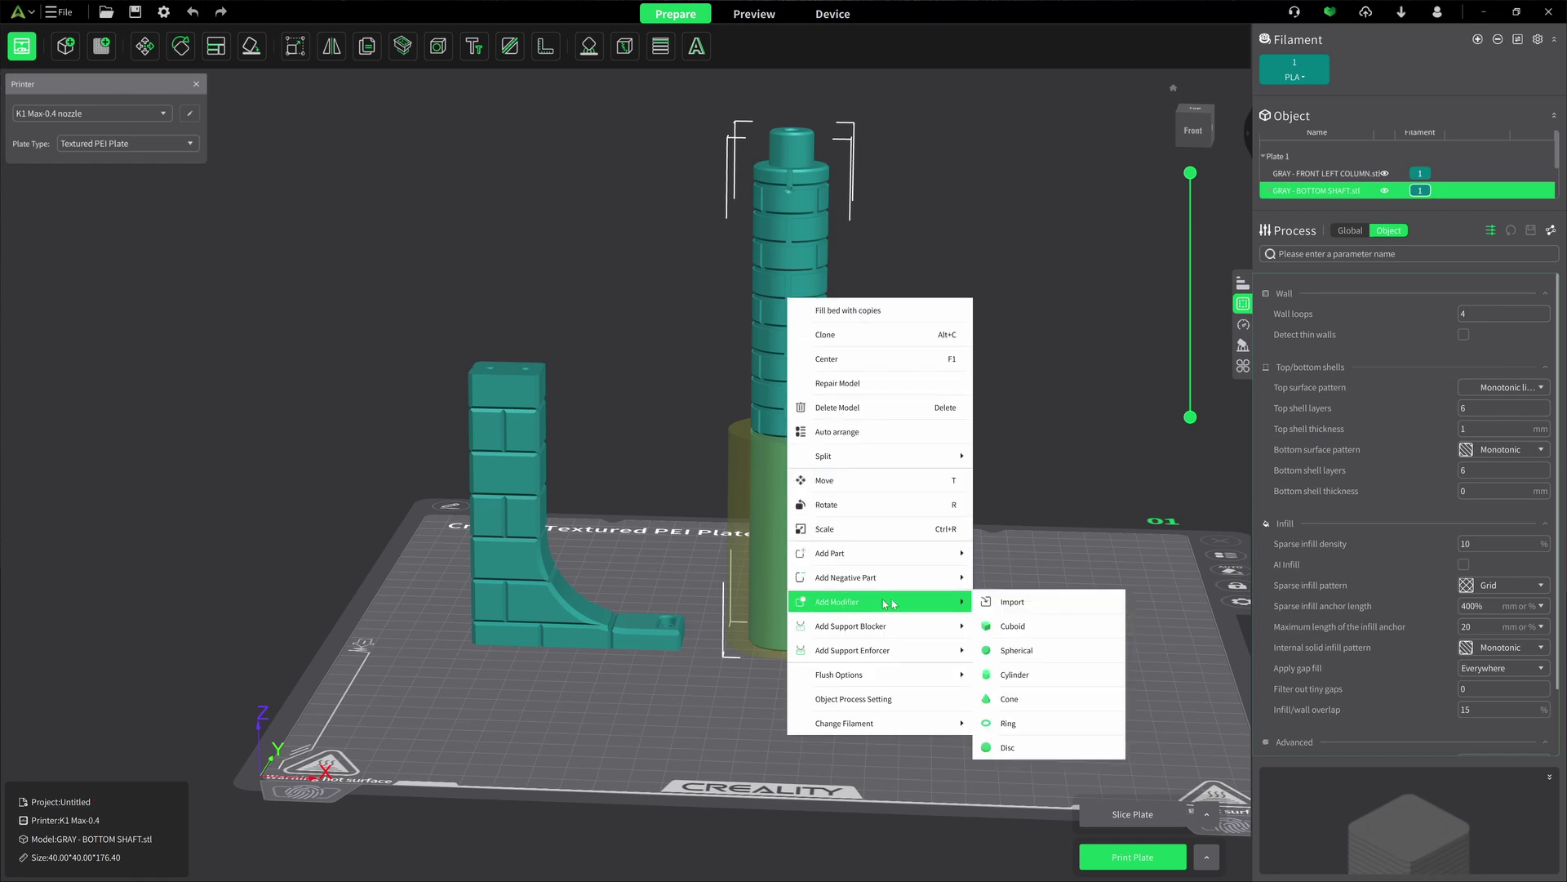
left_click(1019, 673)
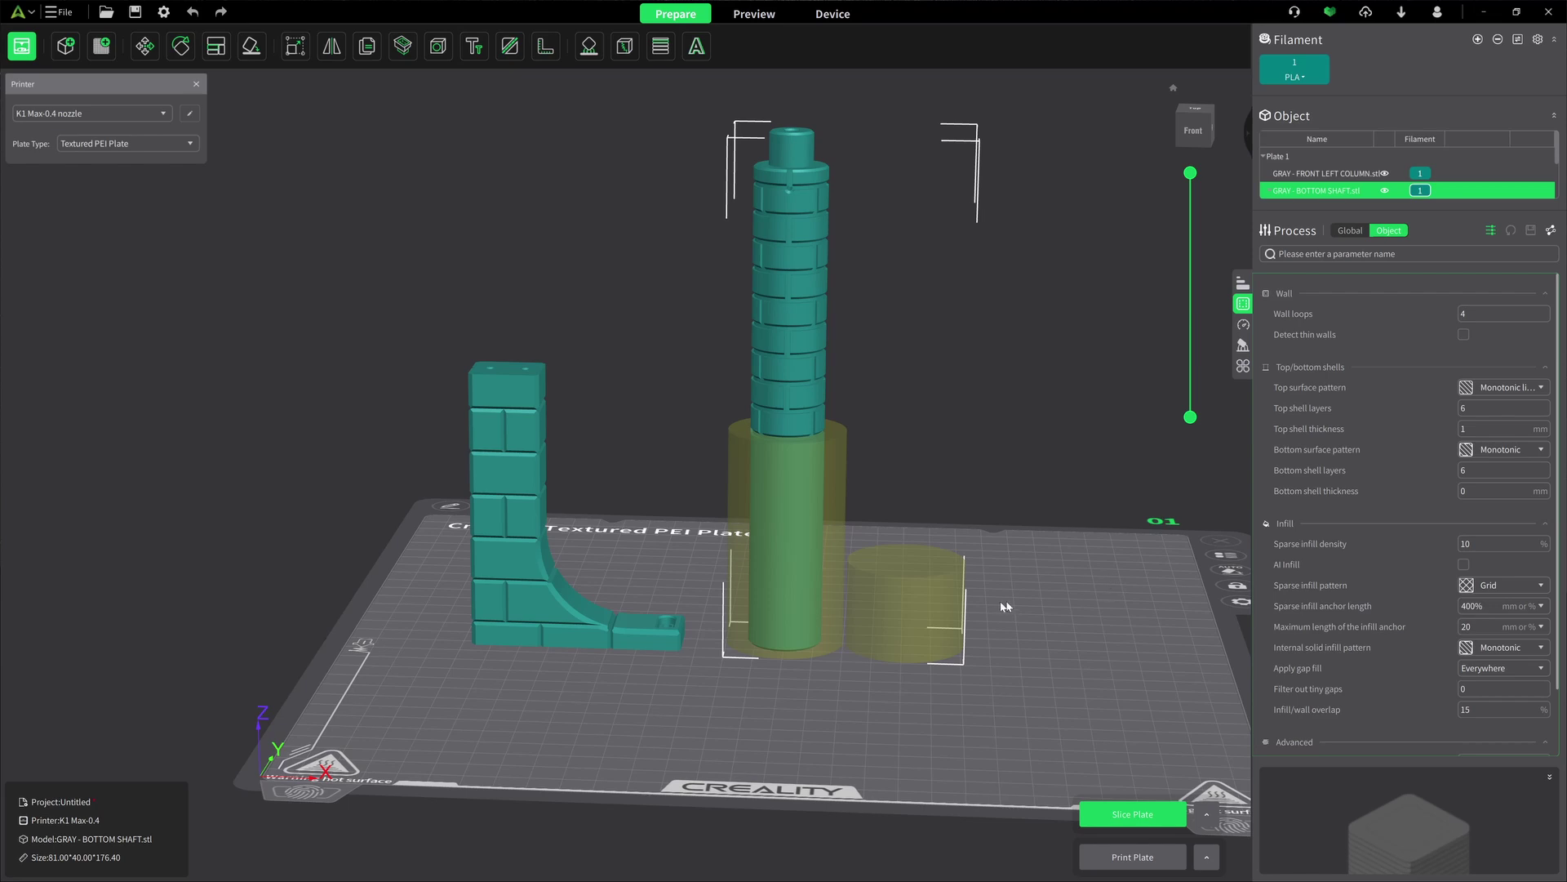
Center the new cylinder modifier on the shaft and raise it to about Z 160 mm, around the shaft's narrow top end.
left_click(934, 624)
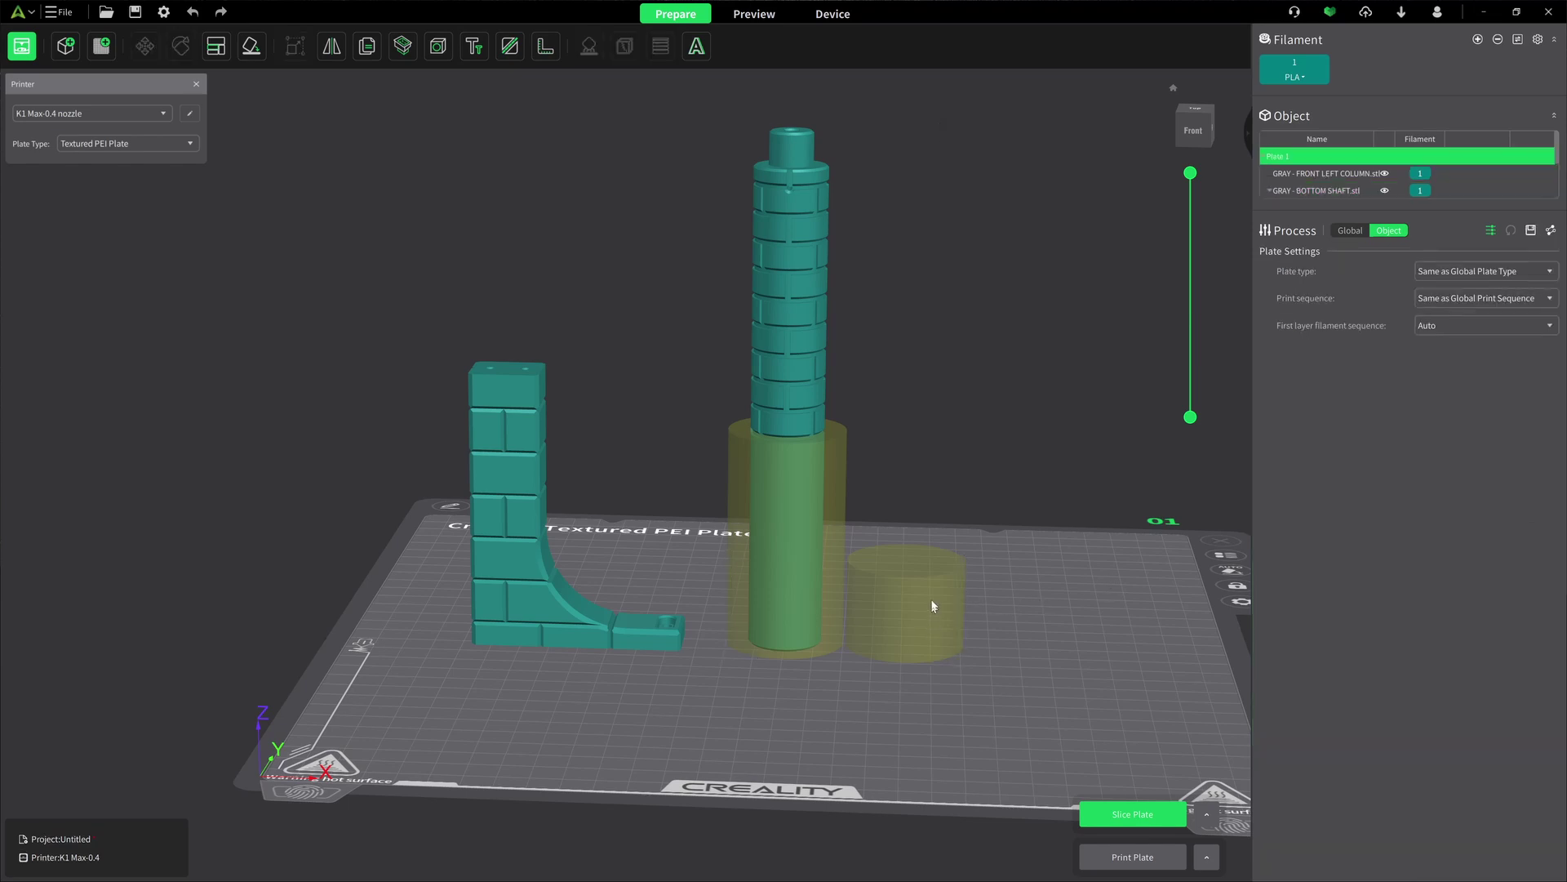
left_click(930, 589)
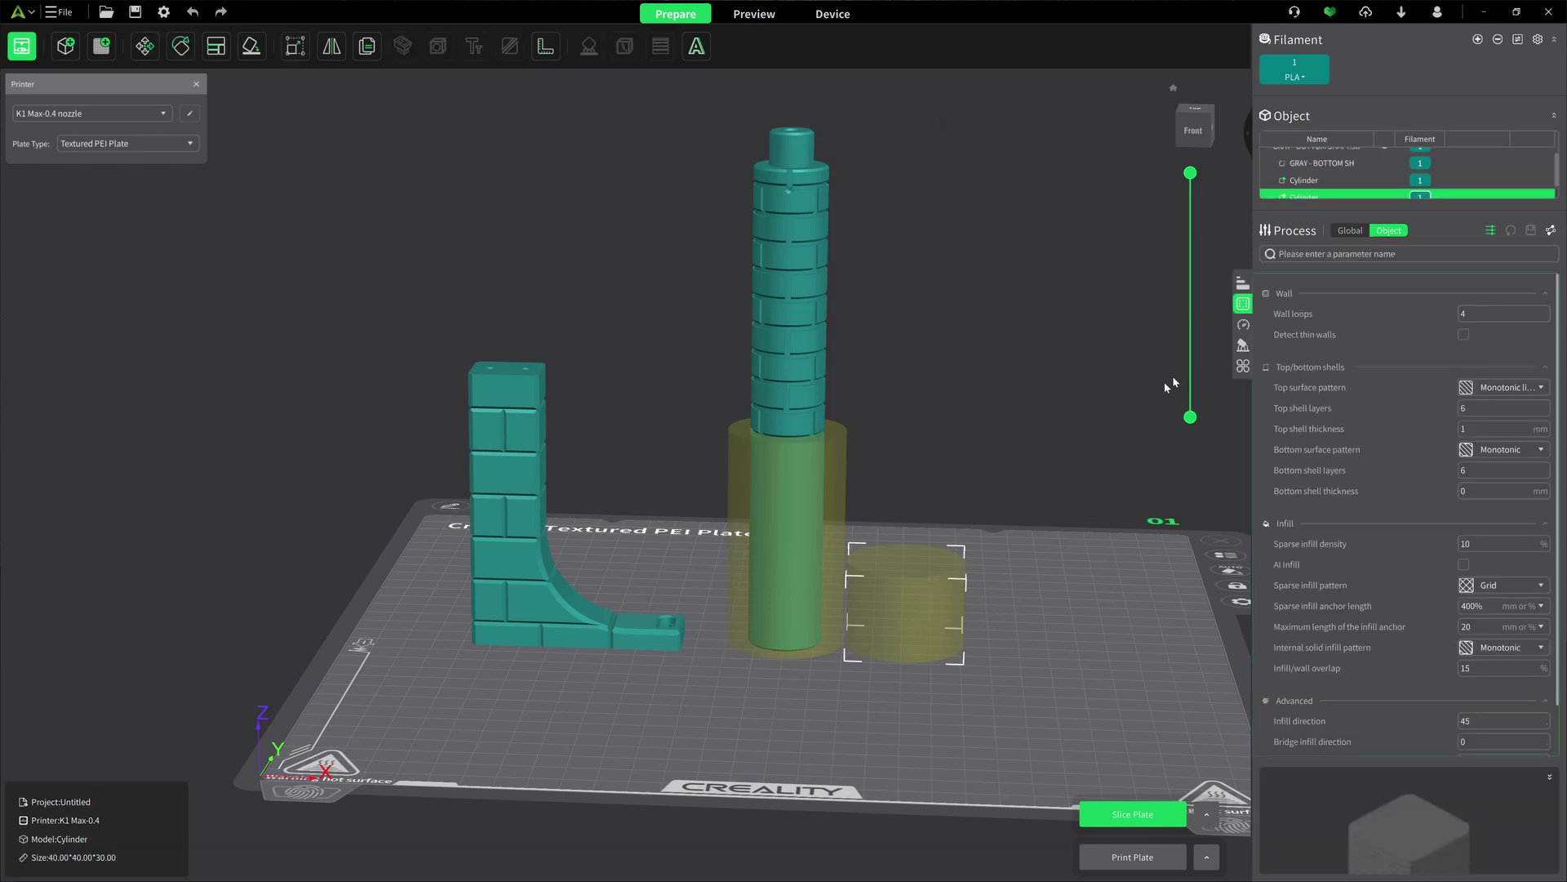
right_click(890, 628)
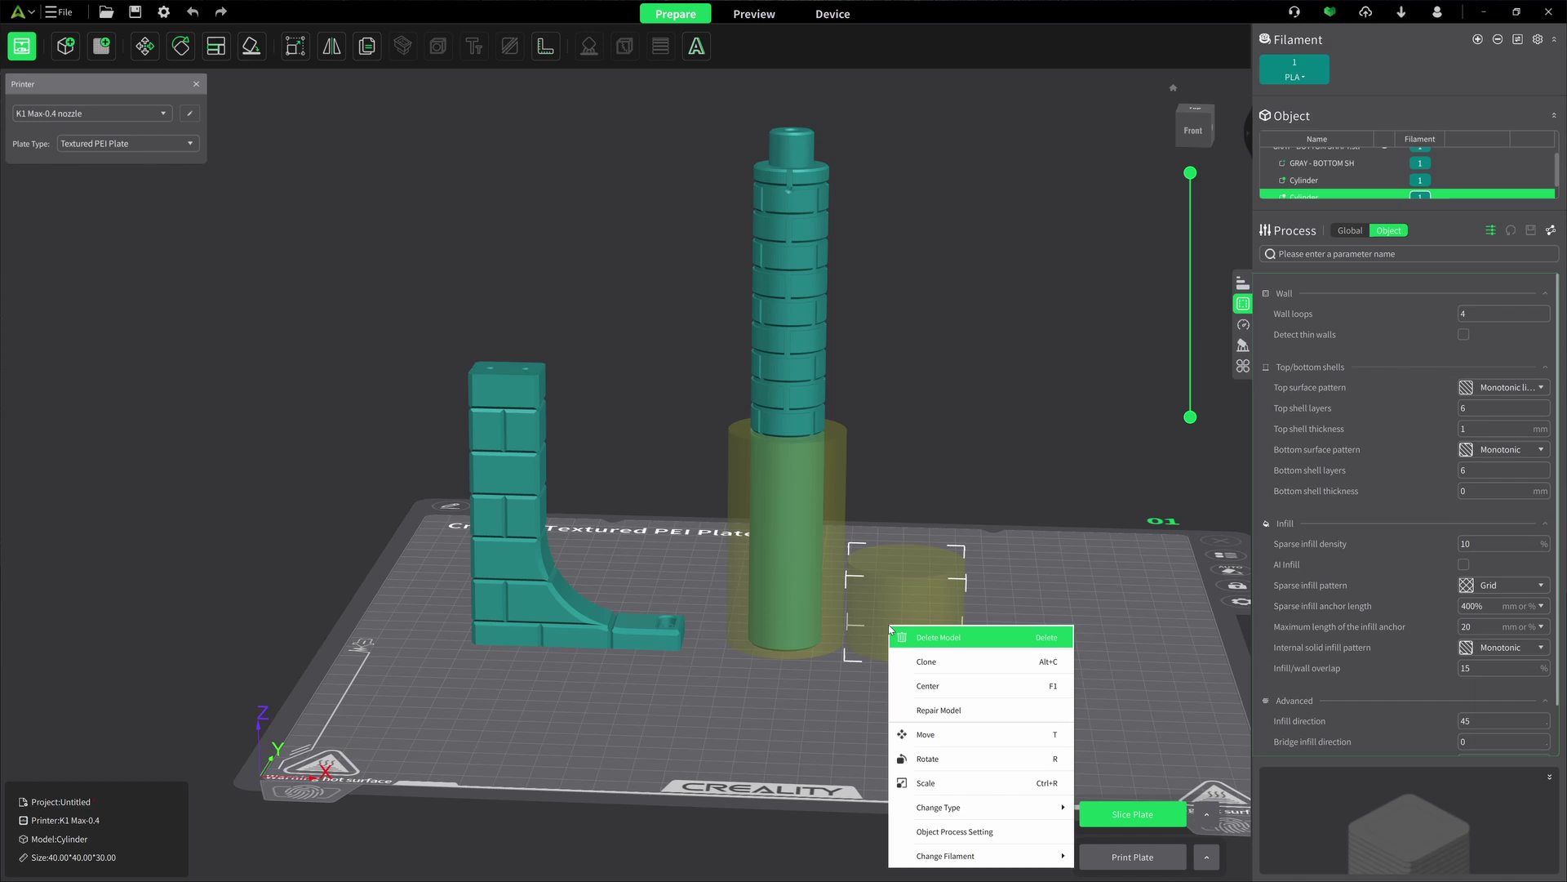
left_click(920, 694)
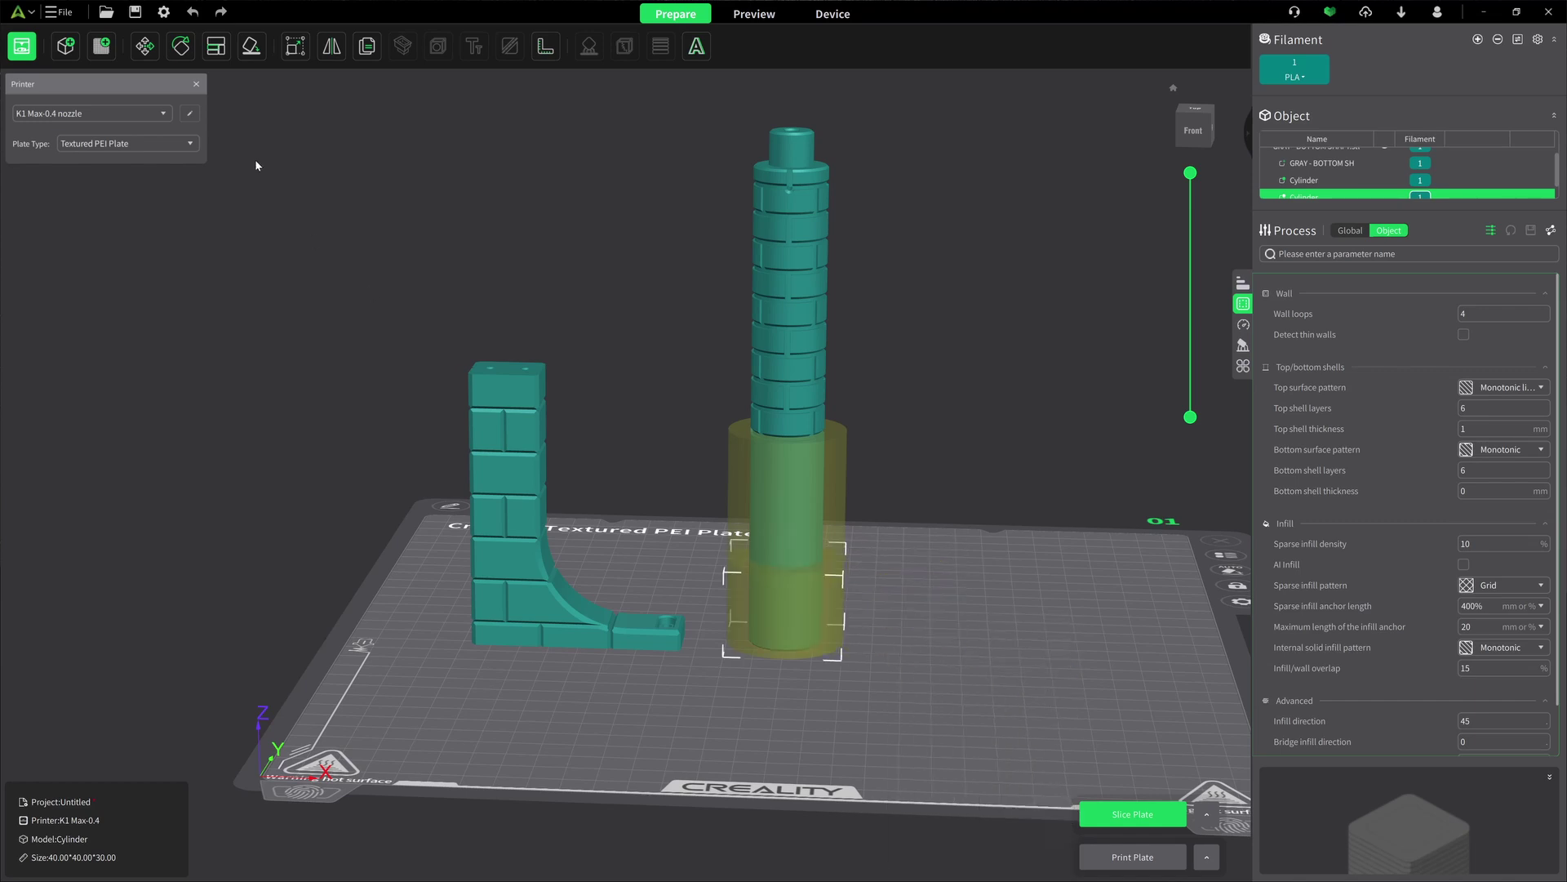
left_click(145, 45)
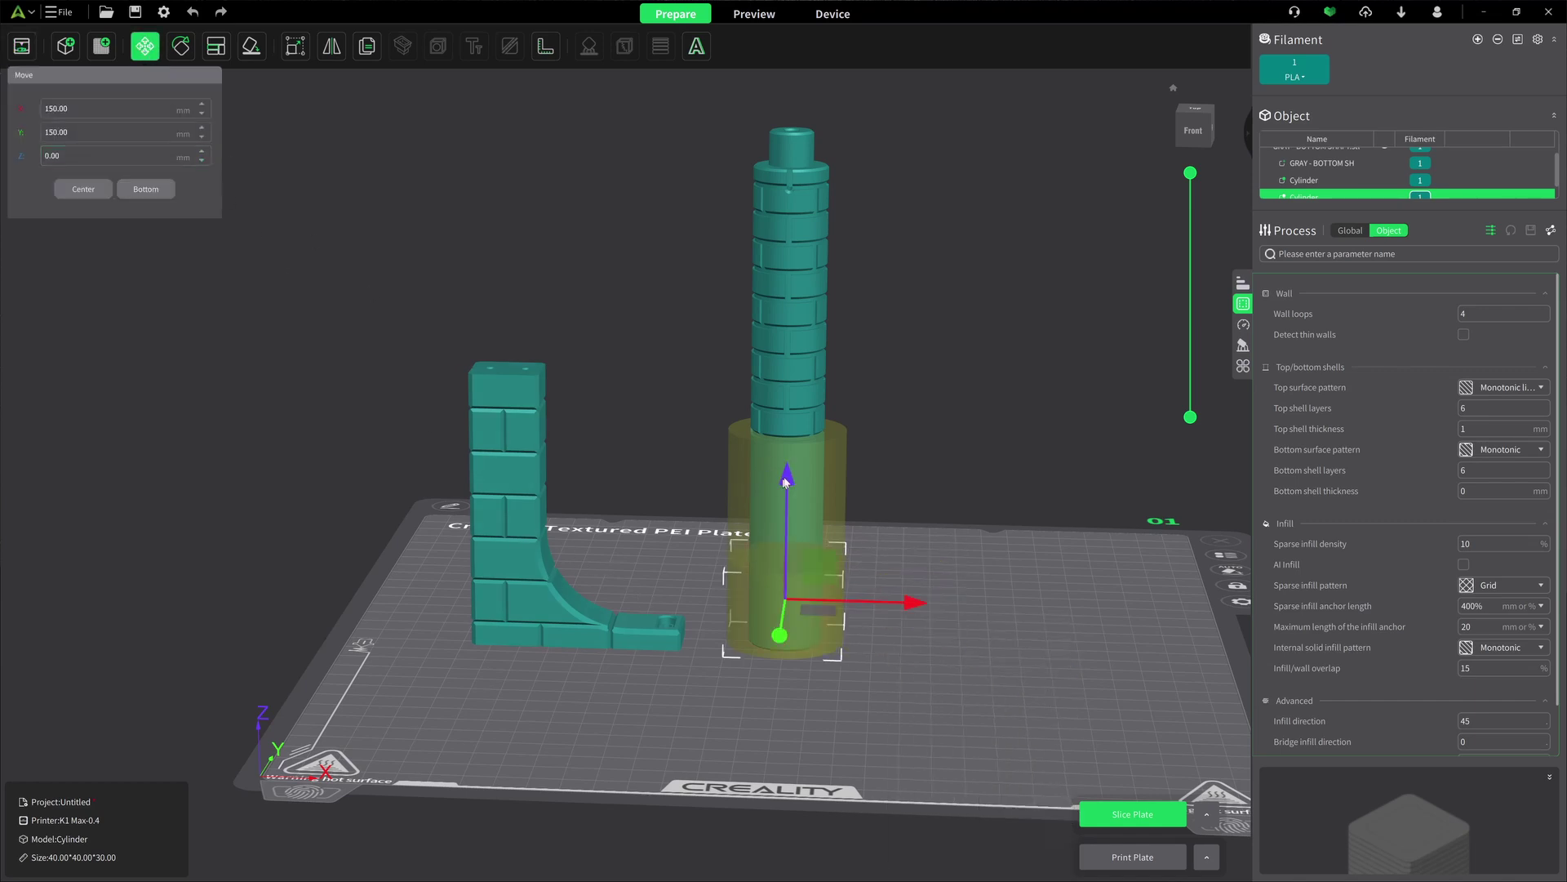
left_click_drag(786, 482, 736, 5)
scroll(967, 282, "down", 3)
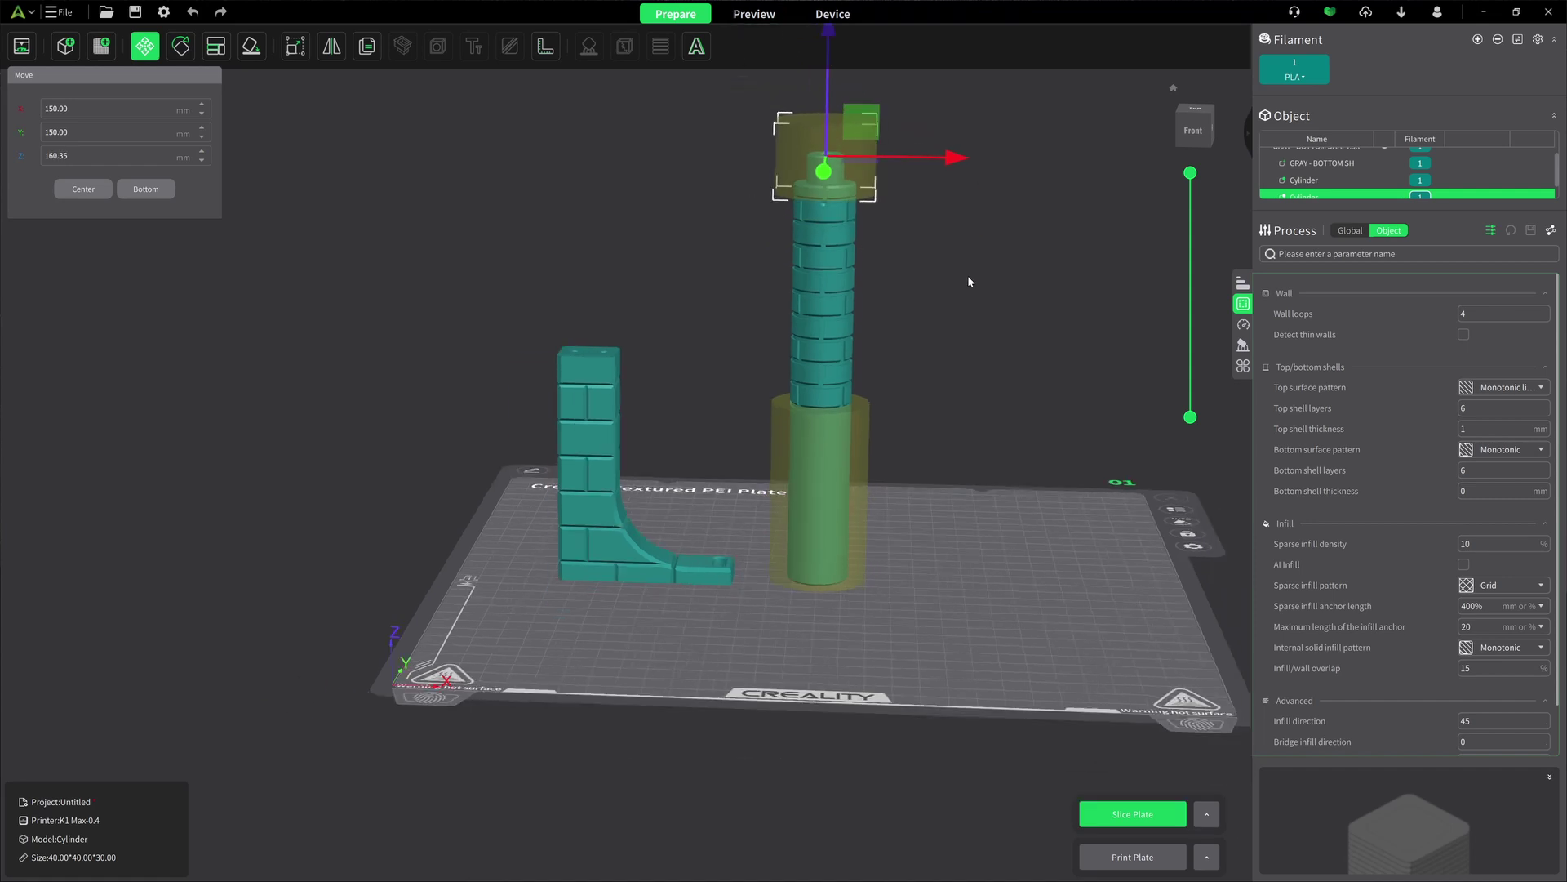
Raise the upper cylinder modifier on the bottom shaft to about Z 165 mm, around its narrow top end.
left_click_drag(996, 281, 909, 587)
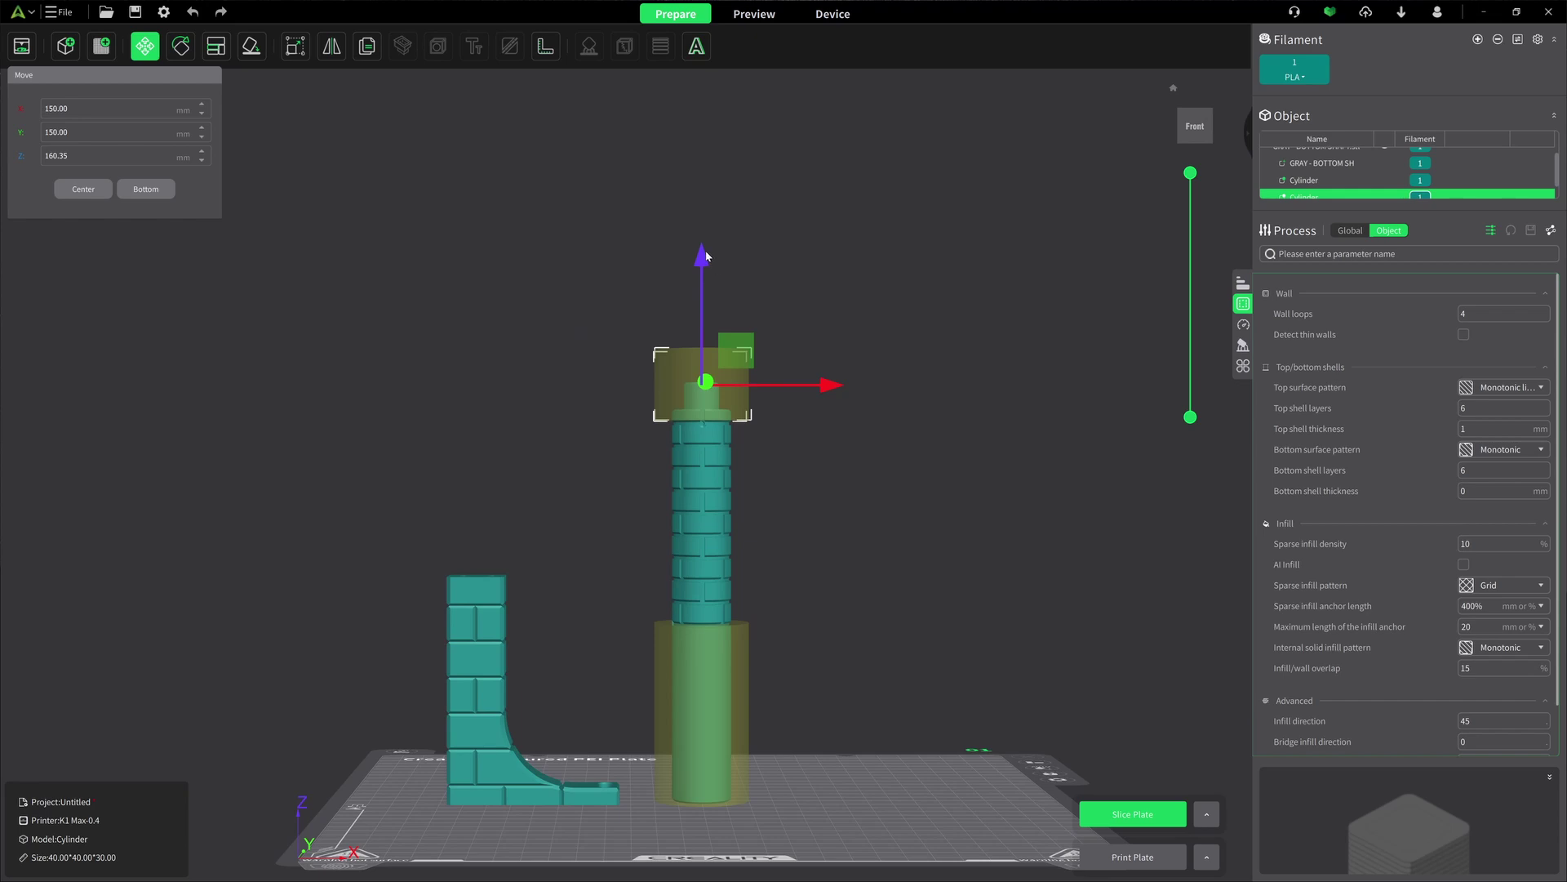
left_click_drag(707, 256, 715, 285)
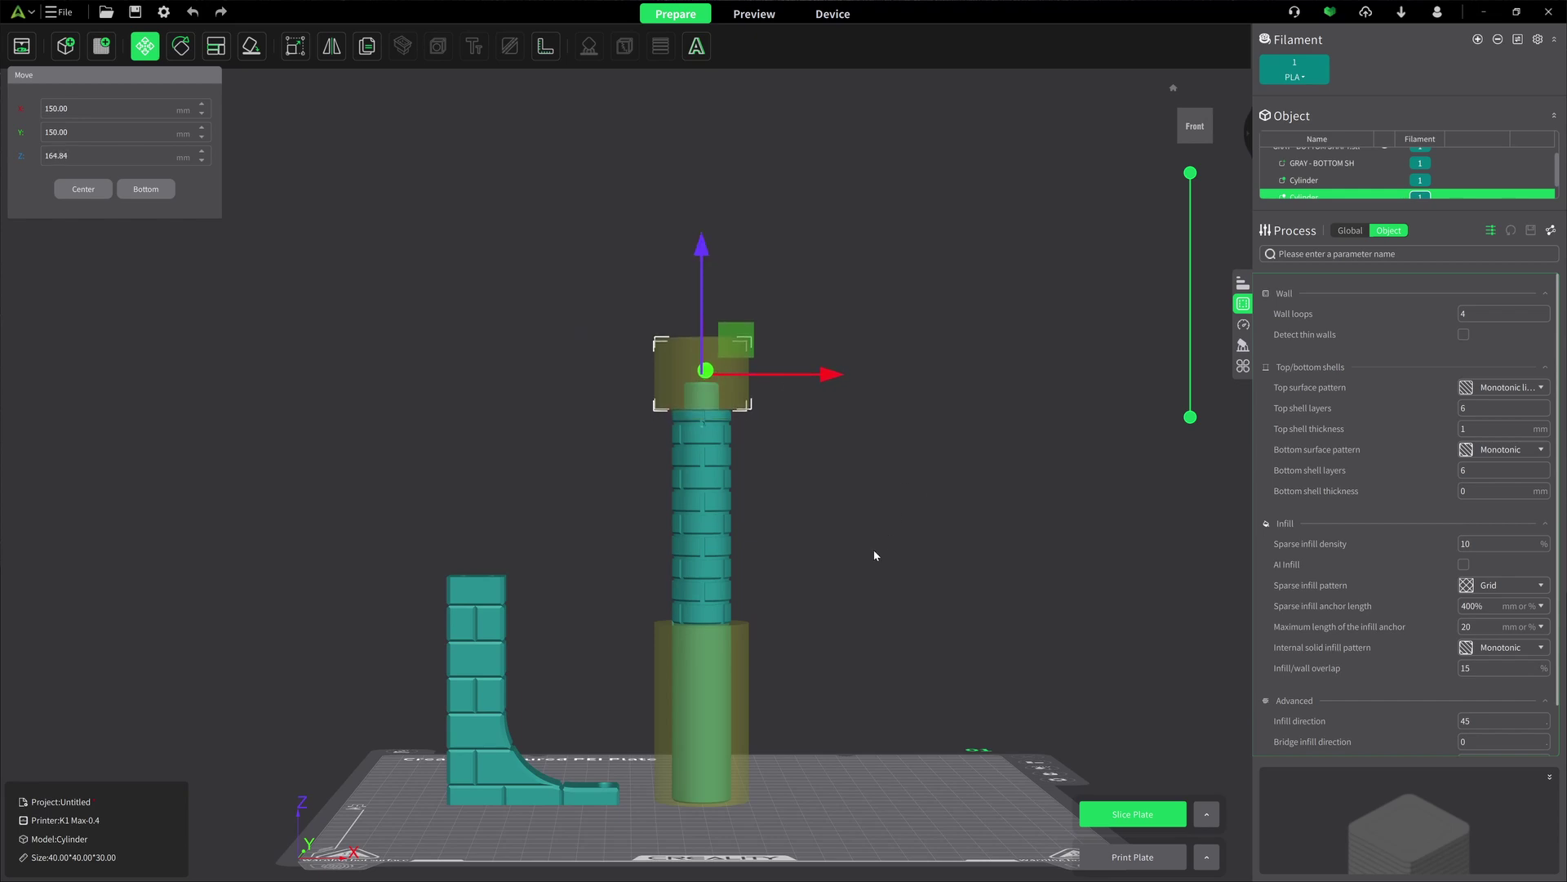
left_click_drag(874, 550, 857, 590)
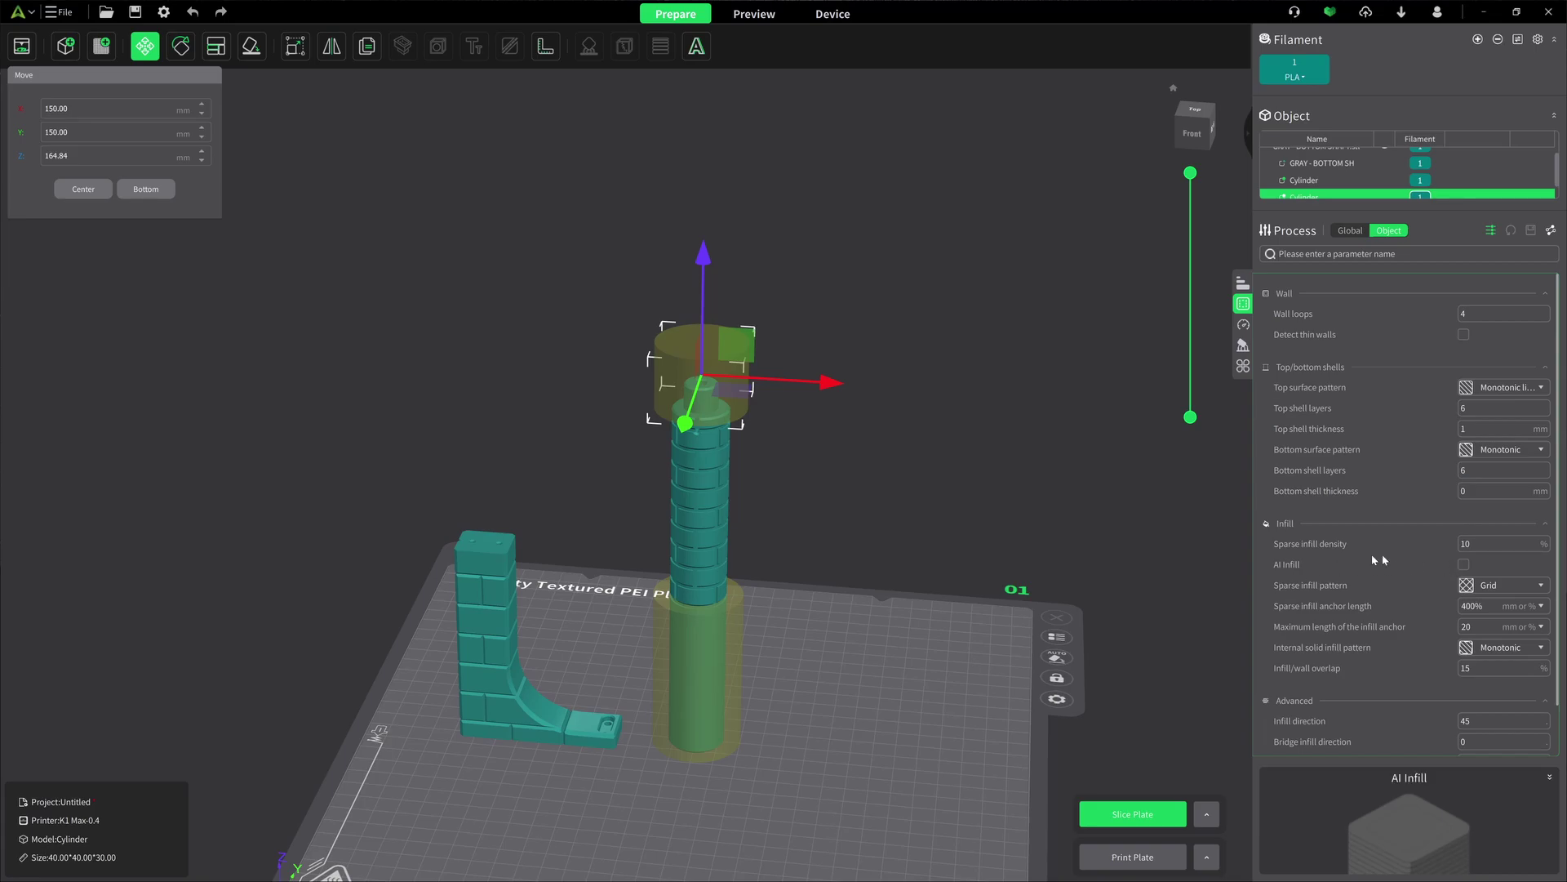
Set the upper cylinder modifier's sparse infill density to 100%.
left_click(1476, 546)
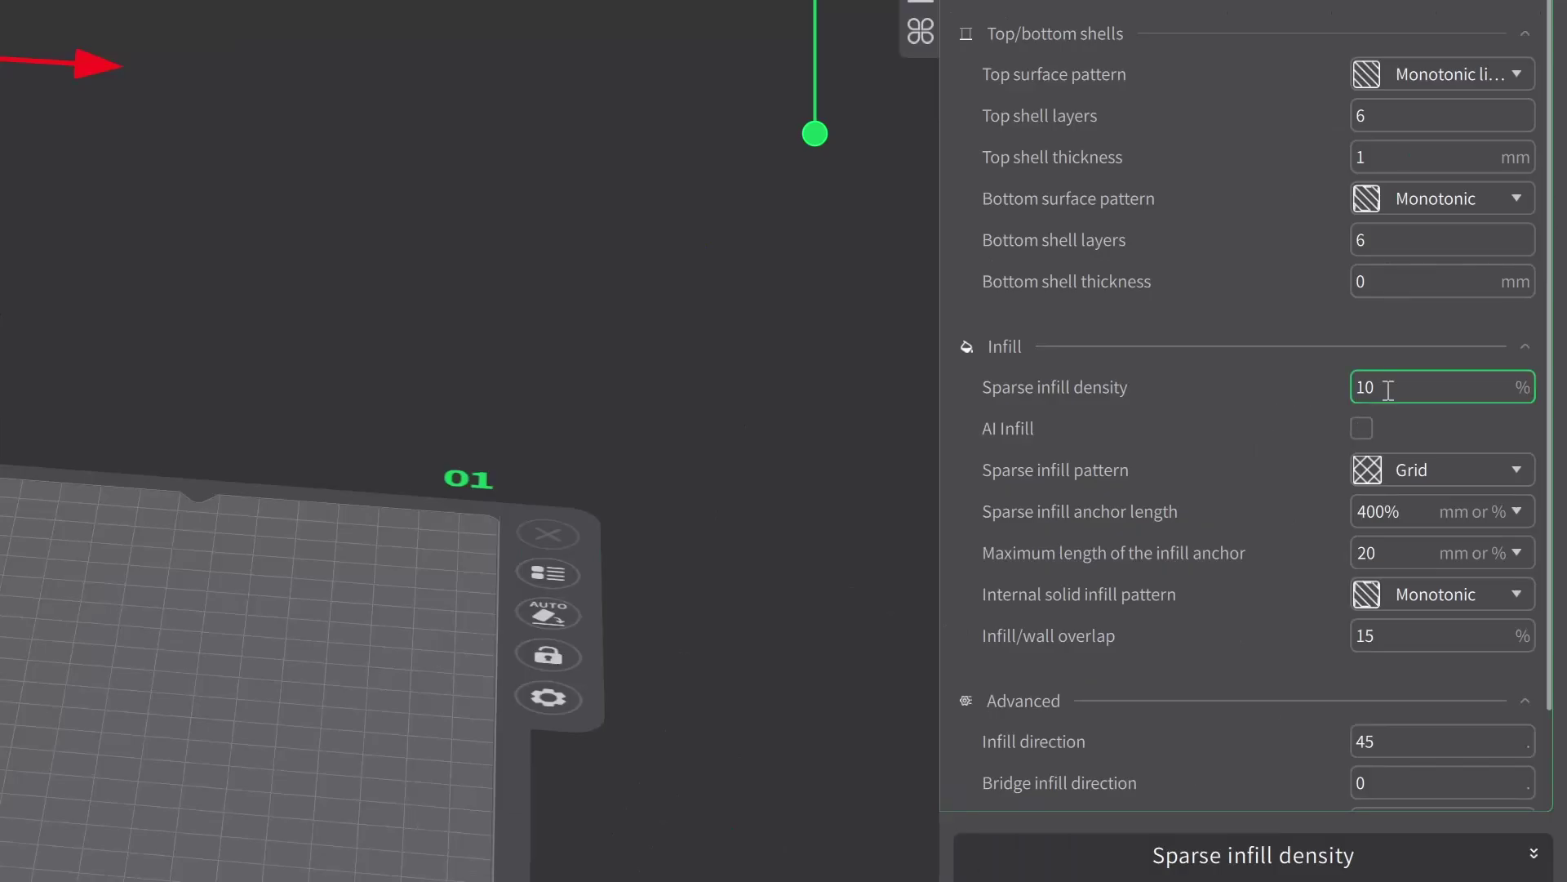
type("0")
key("Return")
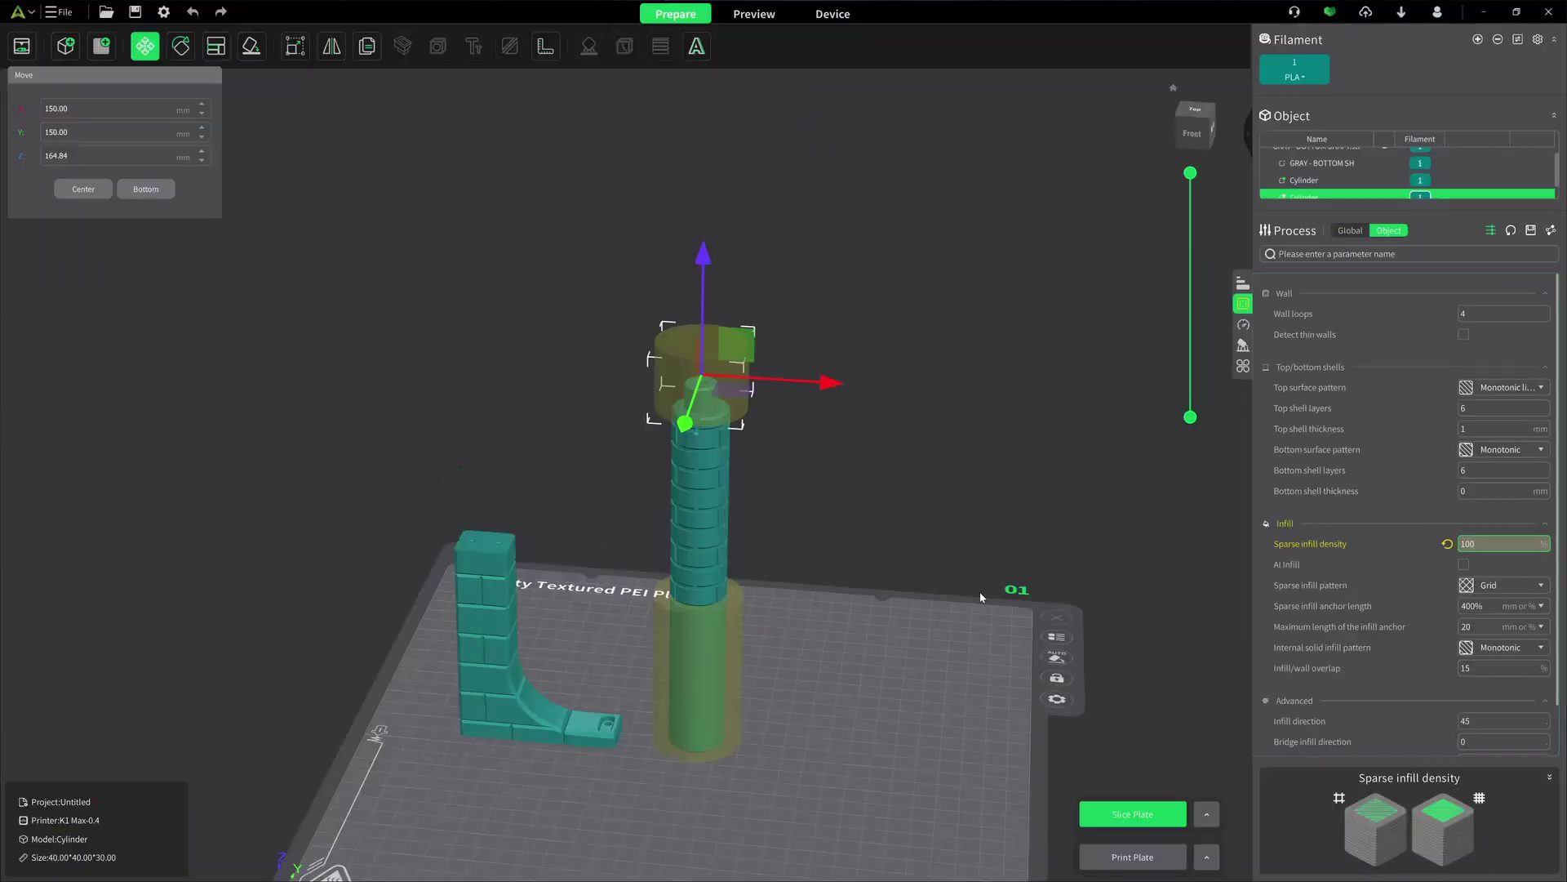
Slice the plate and compare the shaft's and the column's infill, from the top layer down to layer 335.
left_click(1141, 816)
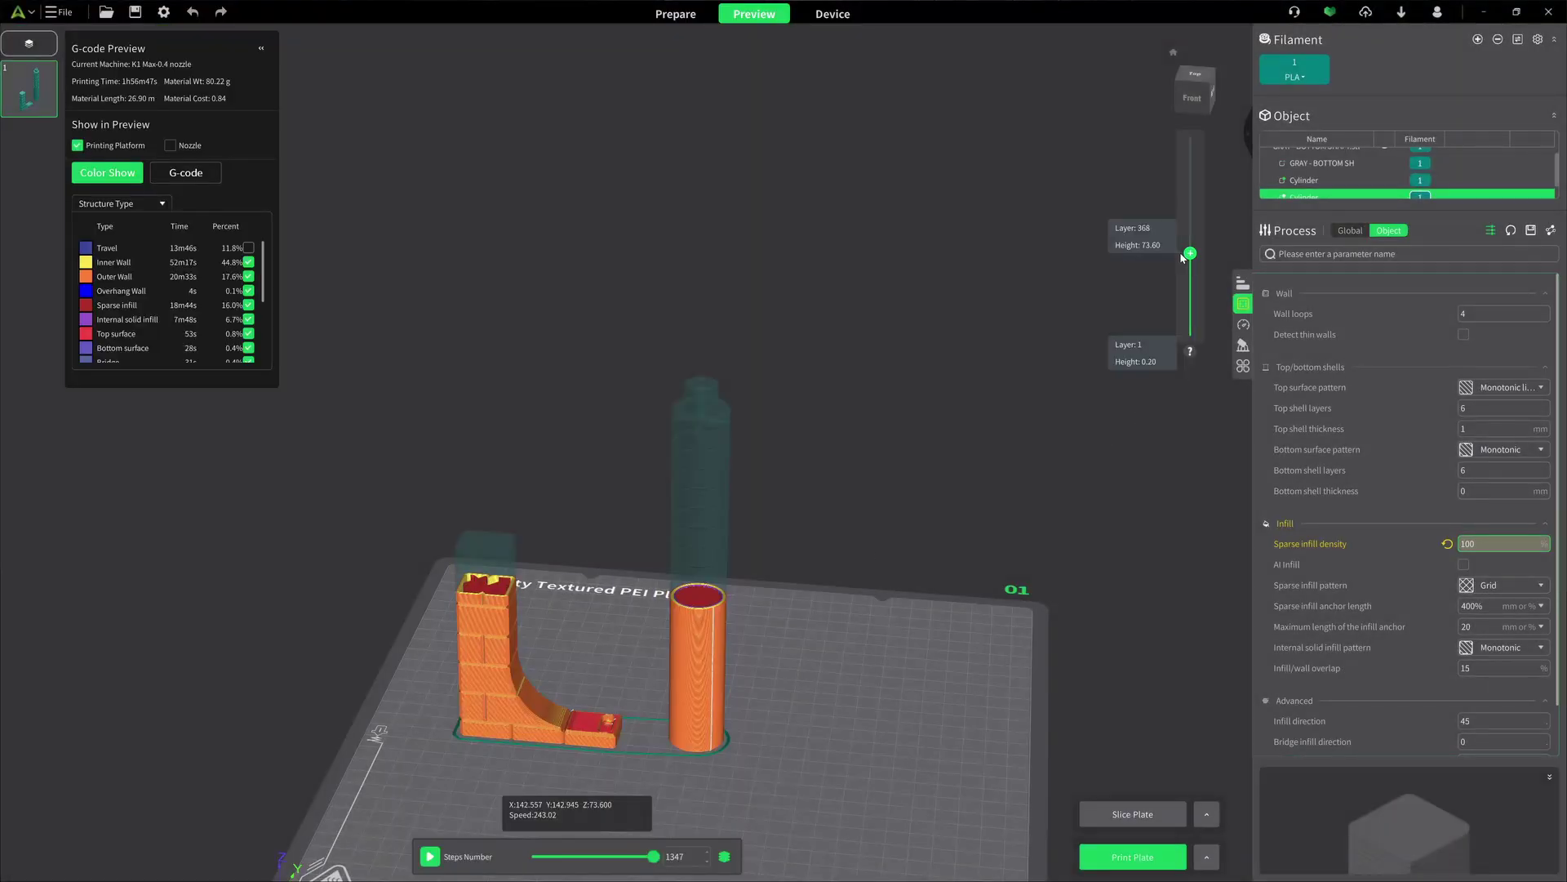
left_click_drag(1189, 254, 1191, 137)
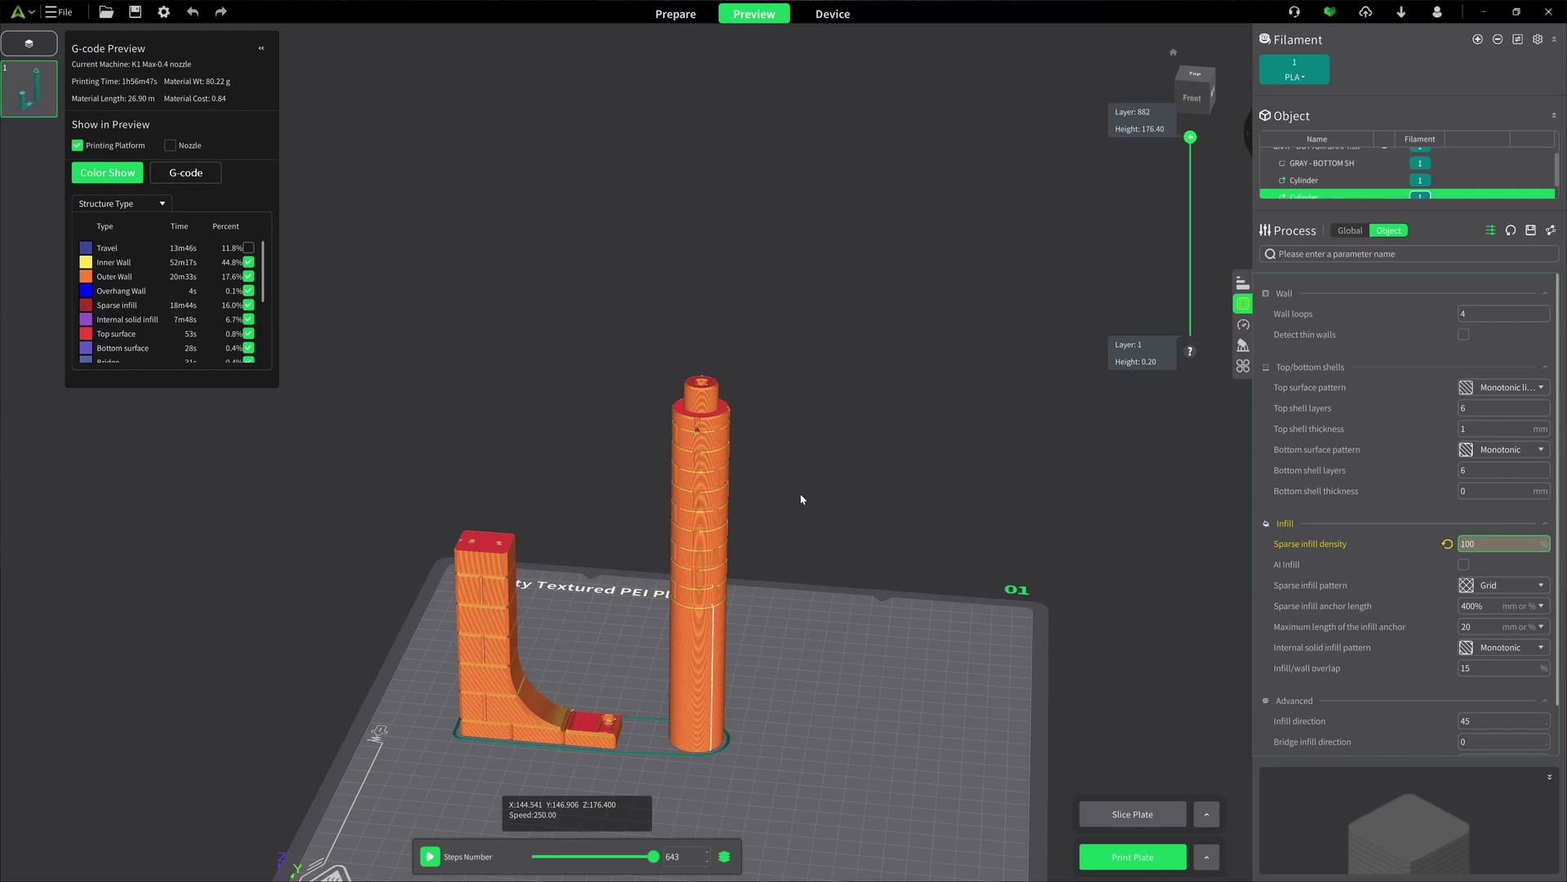
left_click_drag(805, 497, 715, 571)
scroll(690, 647, "up", 5)
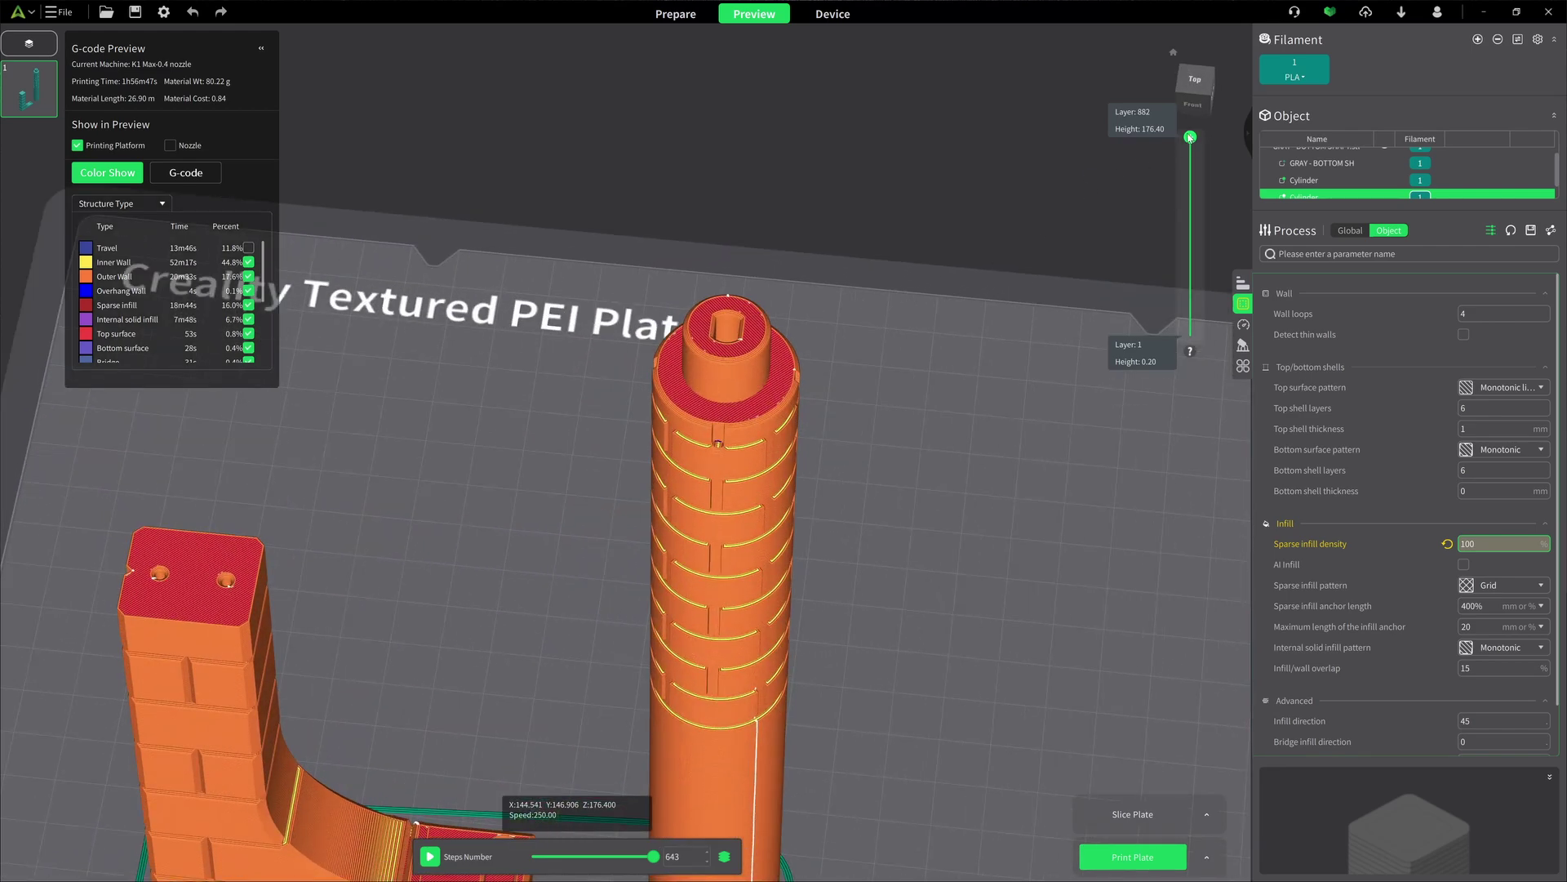
left_click_drag(1188, 137, 1154, 259)
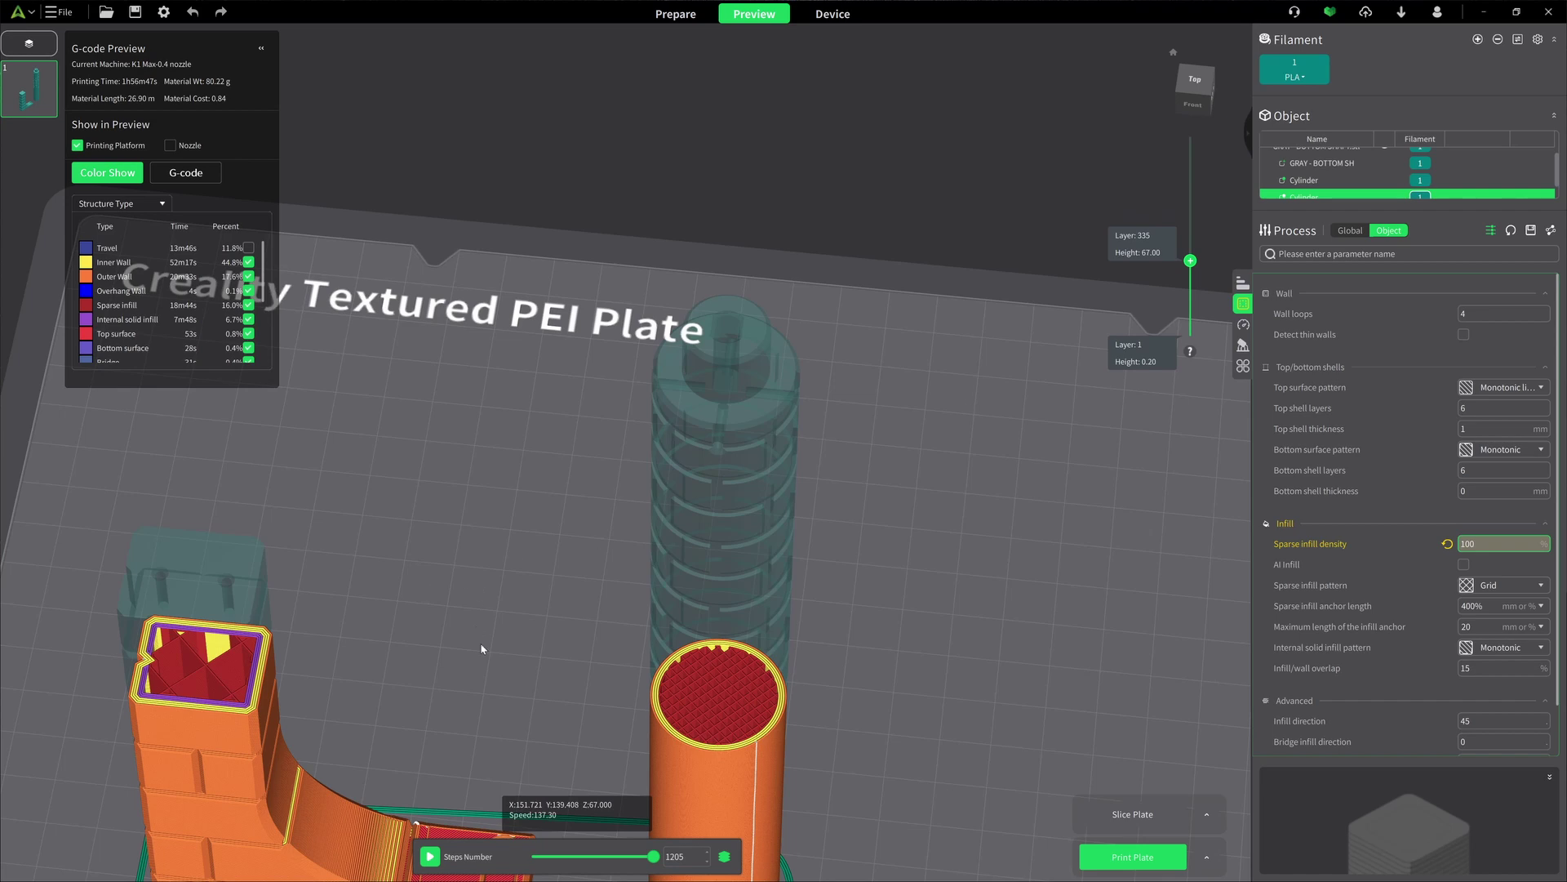
scroll(577, 566, "up", 2)
left_click_drag(851, 431, 954, 471)
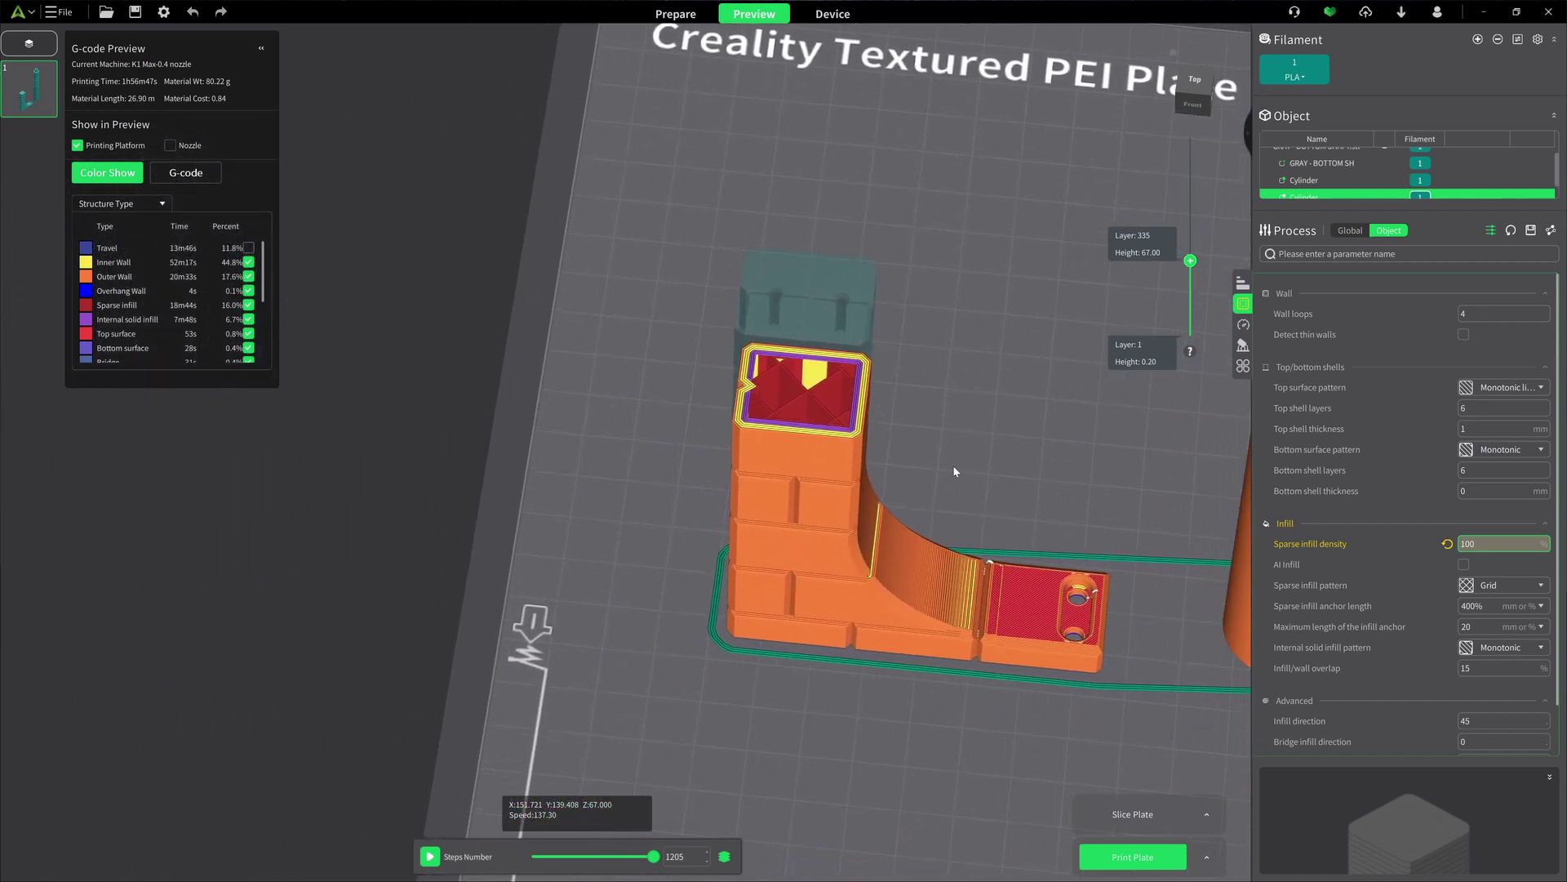
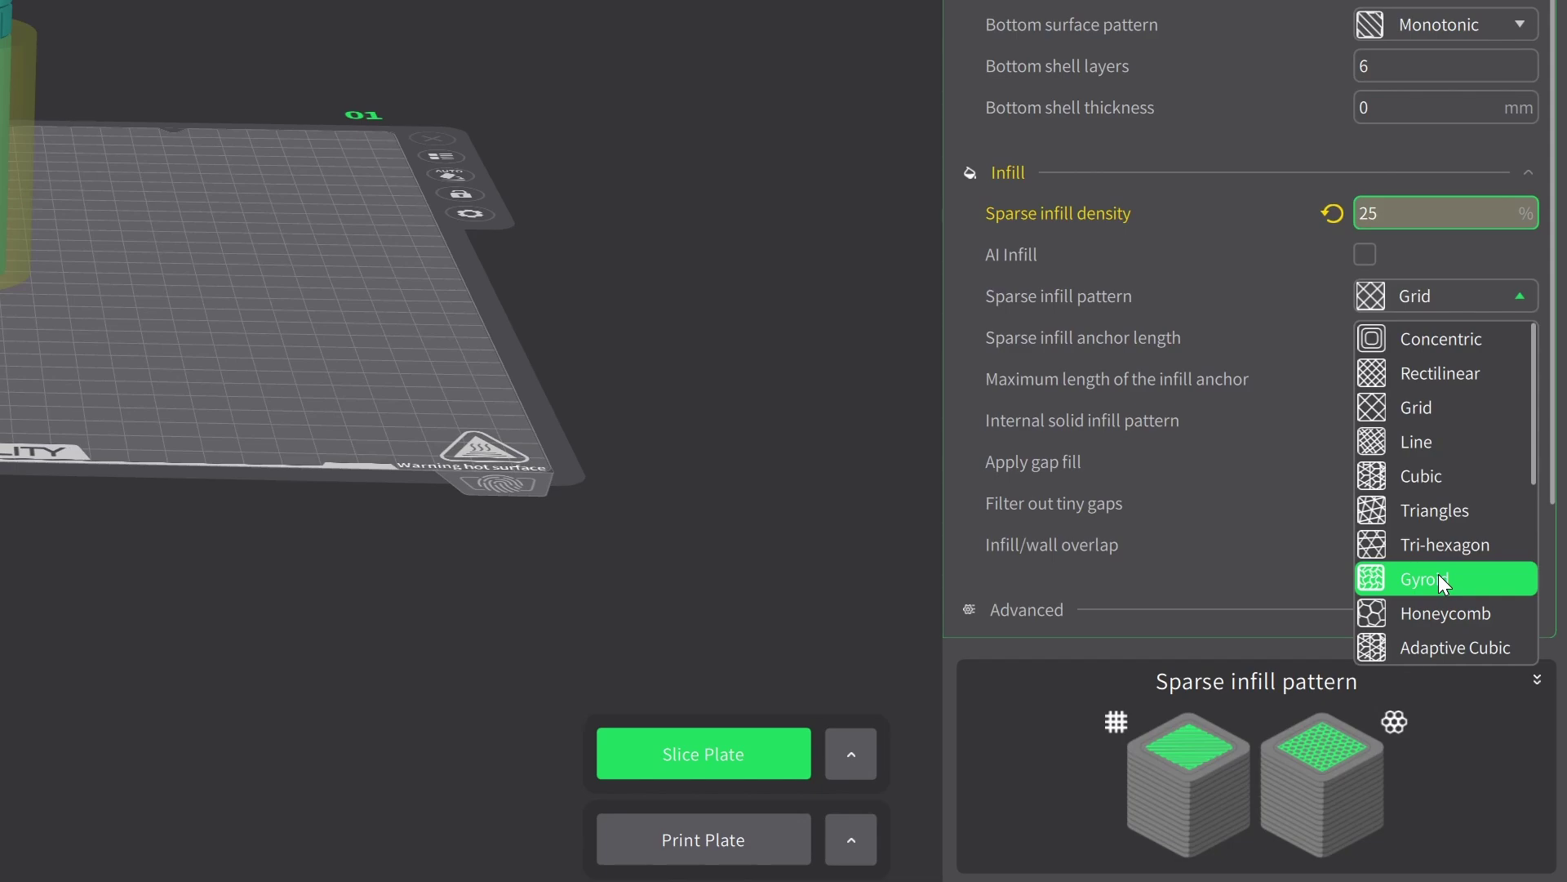
Set the front left column's sparse infill pattern to Gyroid and slice the plate.
left_click(1438, 575)
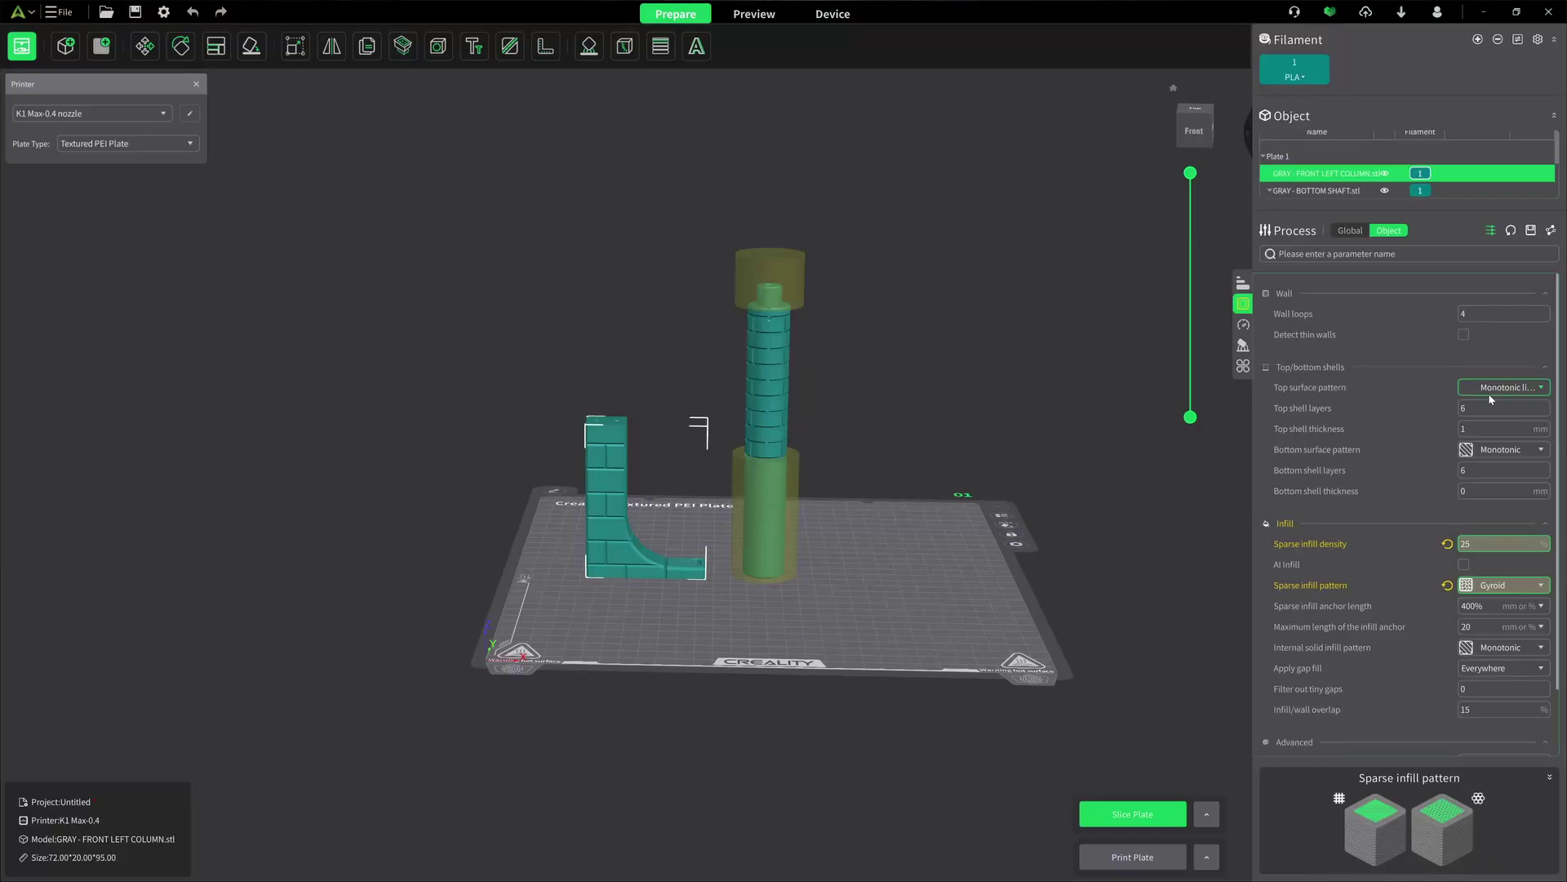
left_click(1494, 543)
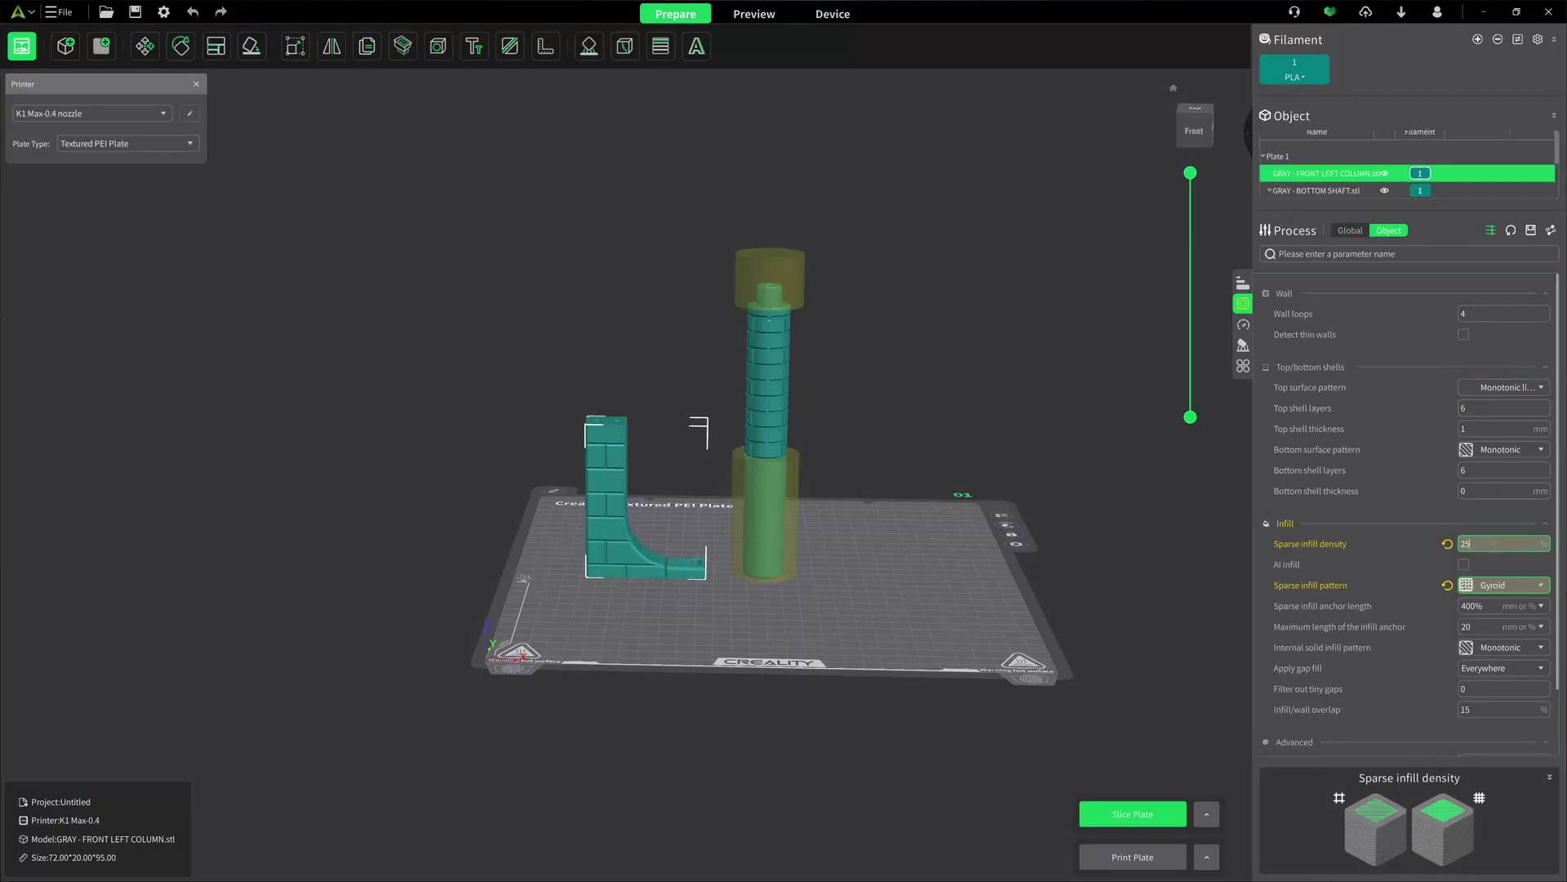
left_click(1132, 823)
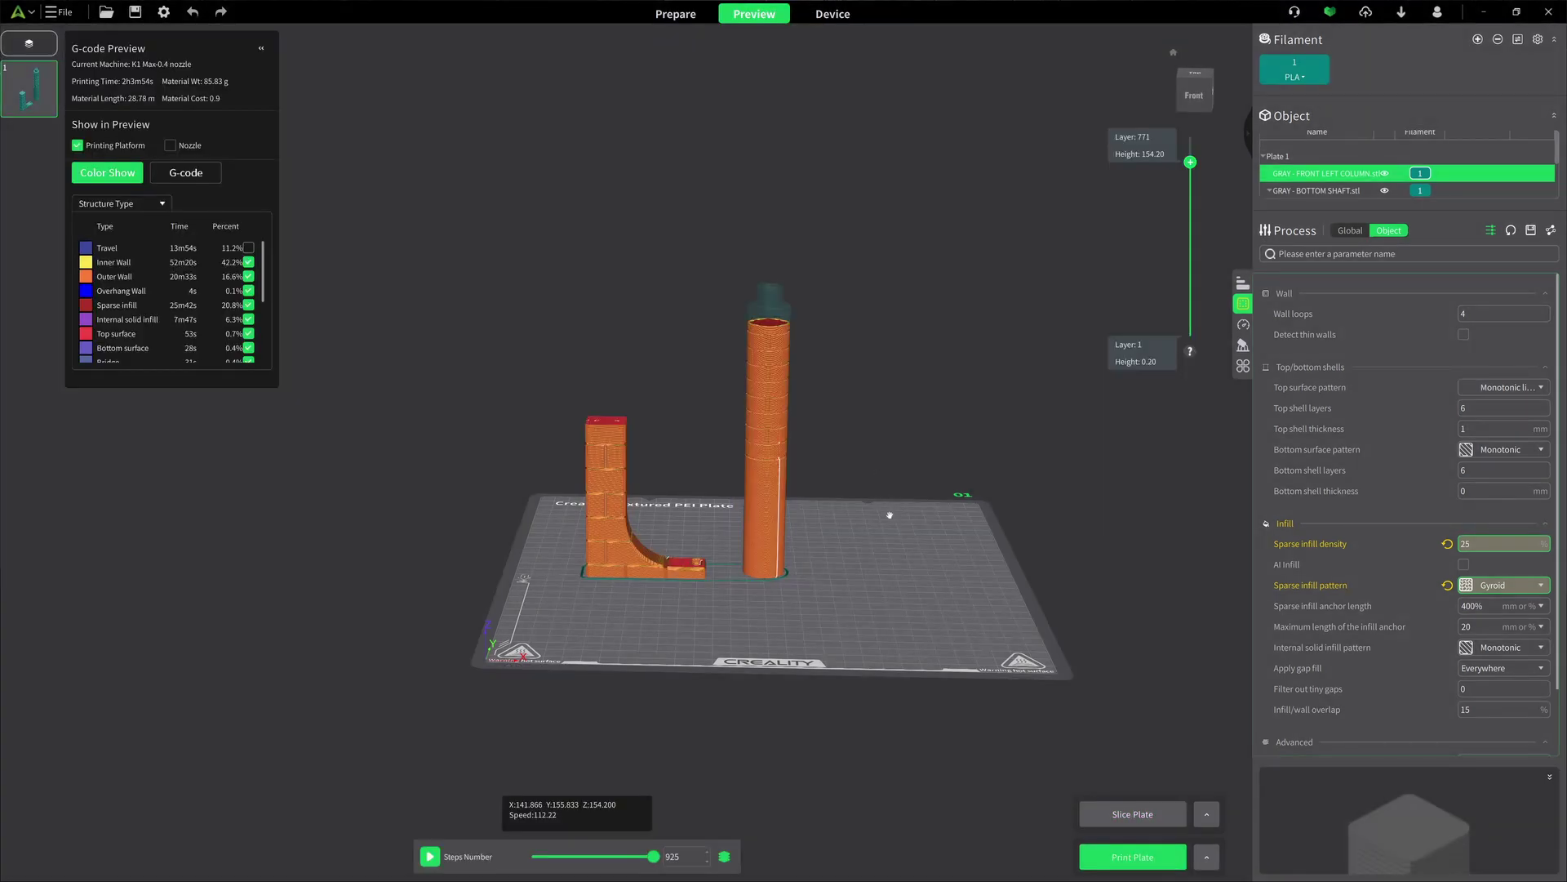
Examine the column's gyroid infill up close at layer 346 and compare it with the shaft's infill.
left_click_drag(890, 515, 878, 591)
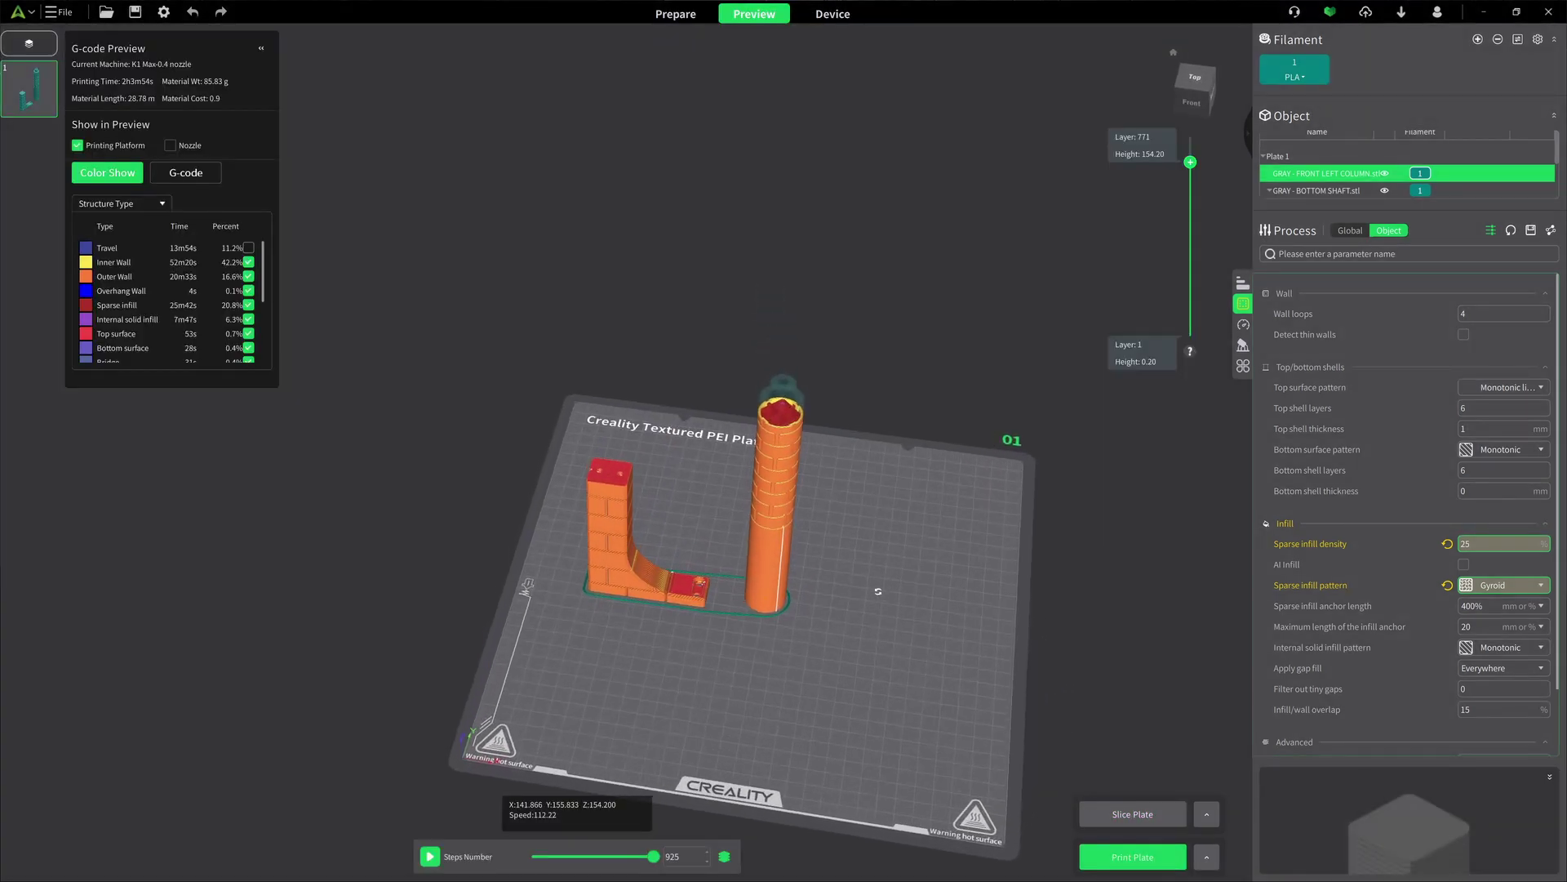
scroll(783, 408, "up", 5)
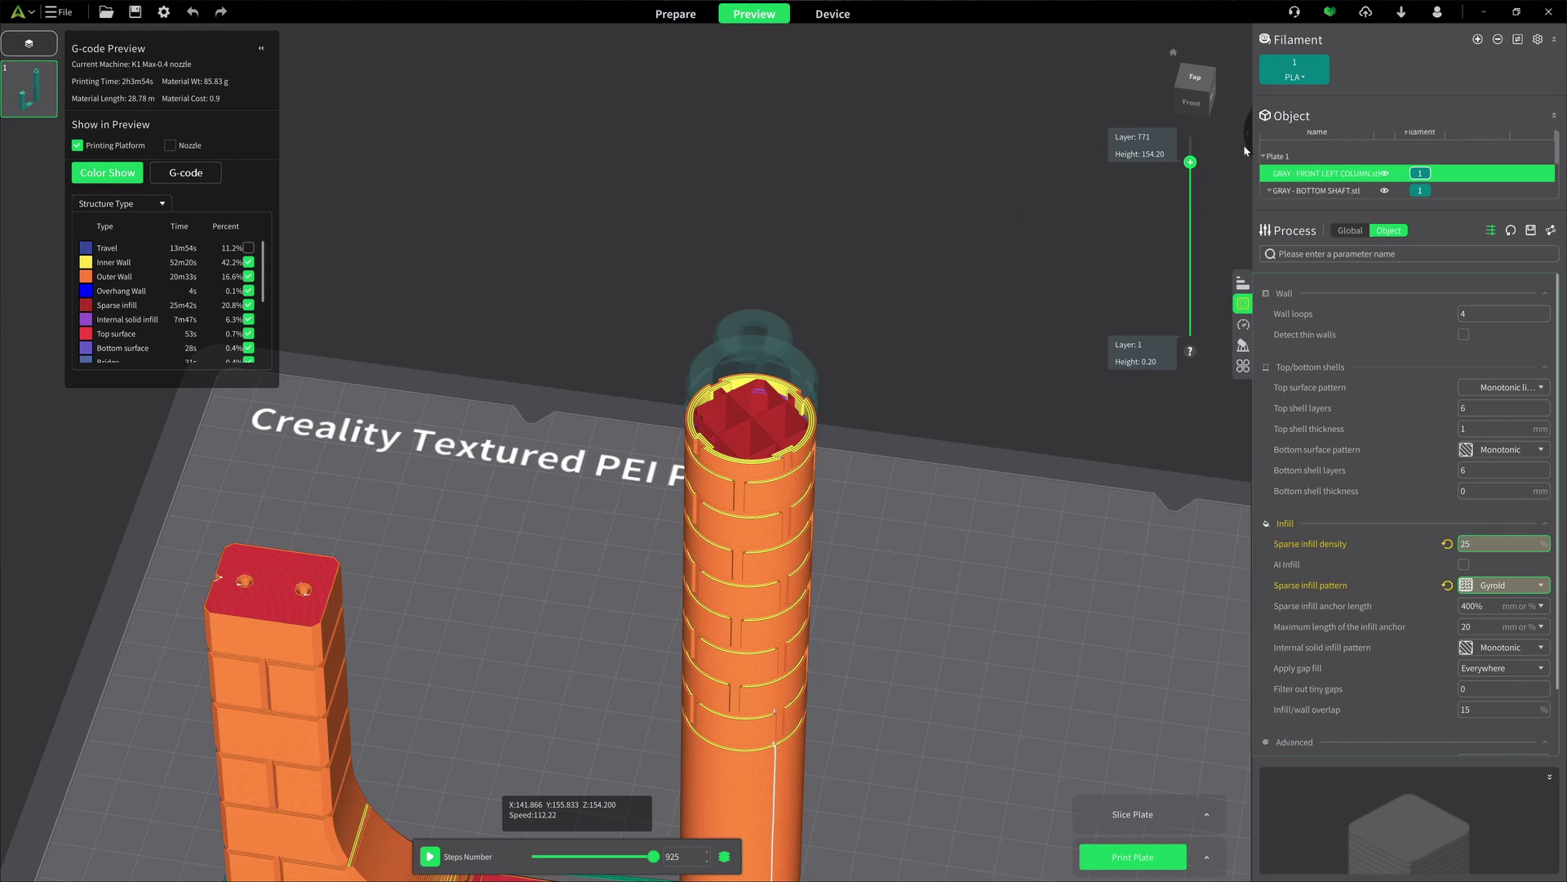
left_click_drag(1190, 162, 1143, 256)
right_click_drag(517, 770, 596, 526)
scroll(596, 525, "up", 5)
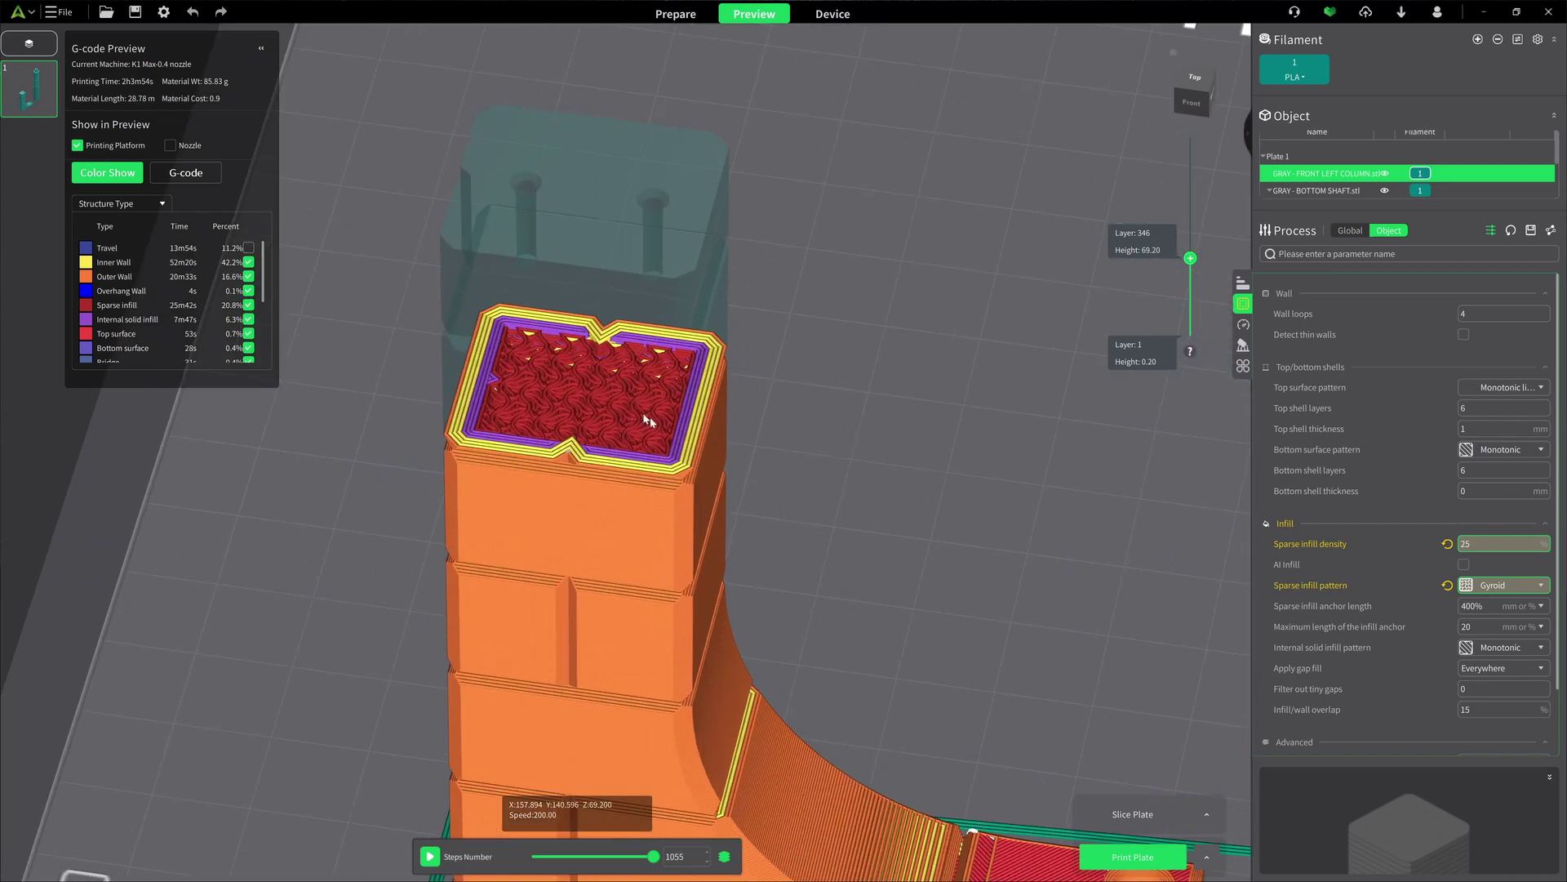
left_click_drag(766, 590, 729, 573)
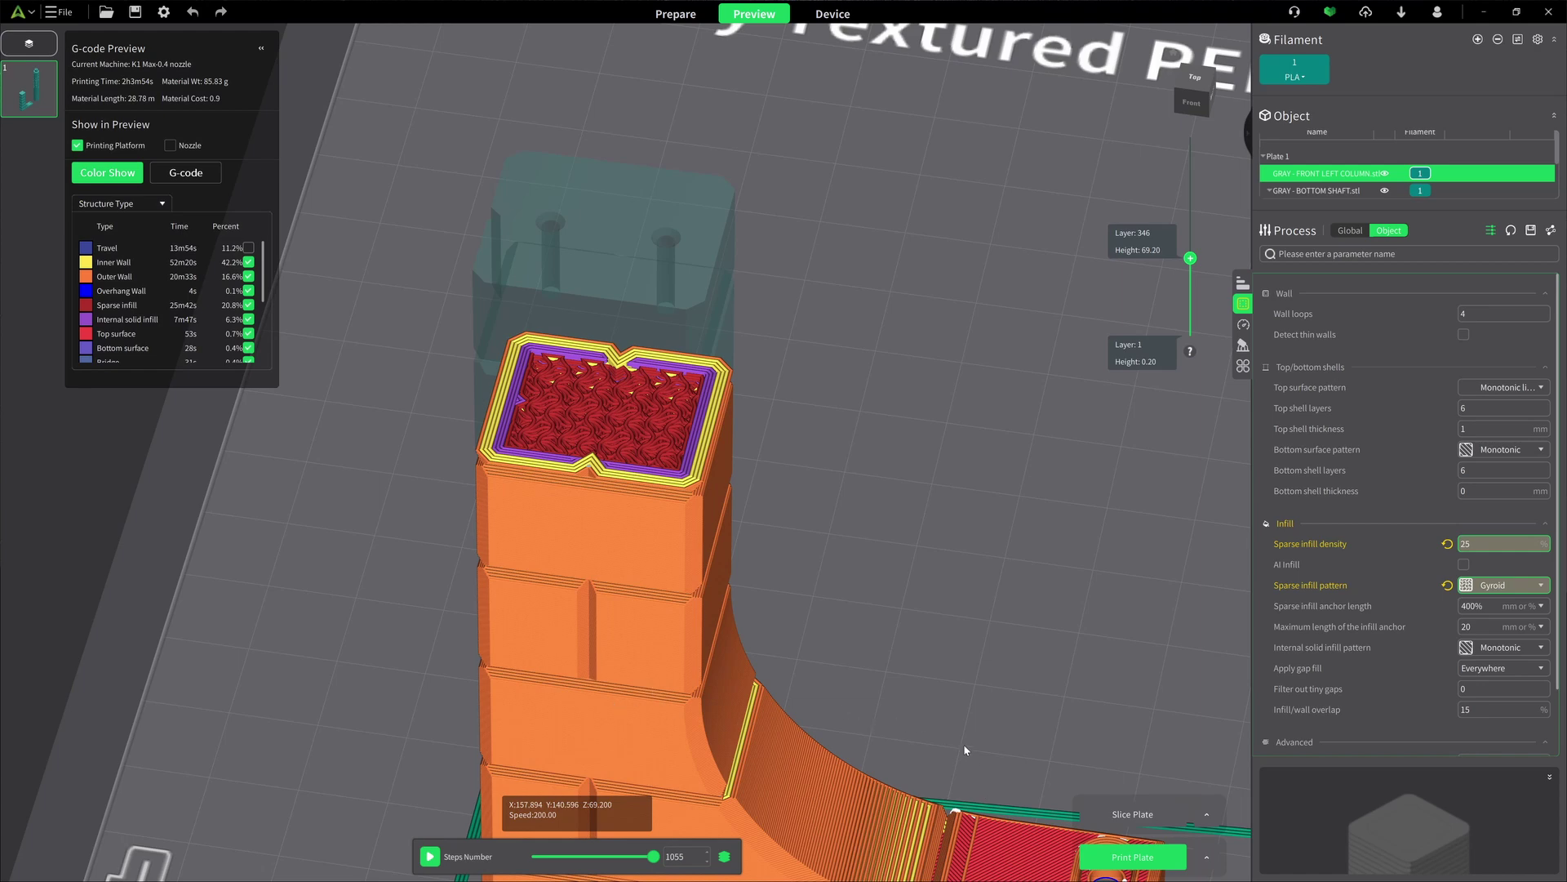
scroll(963, 749, "down", 5)
left_click_drag(963, 749, 846, 512)
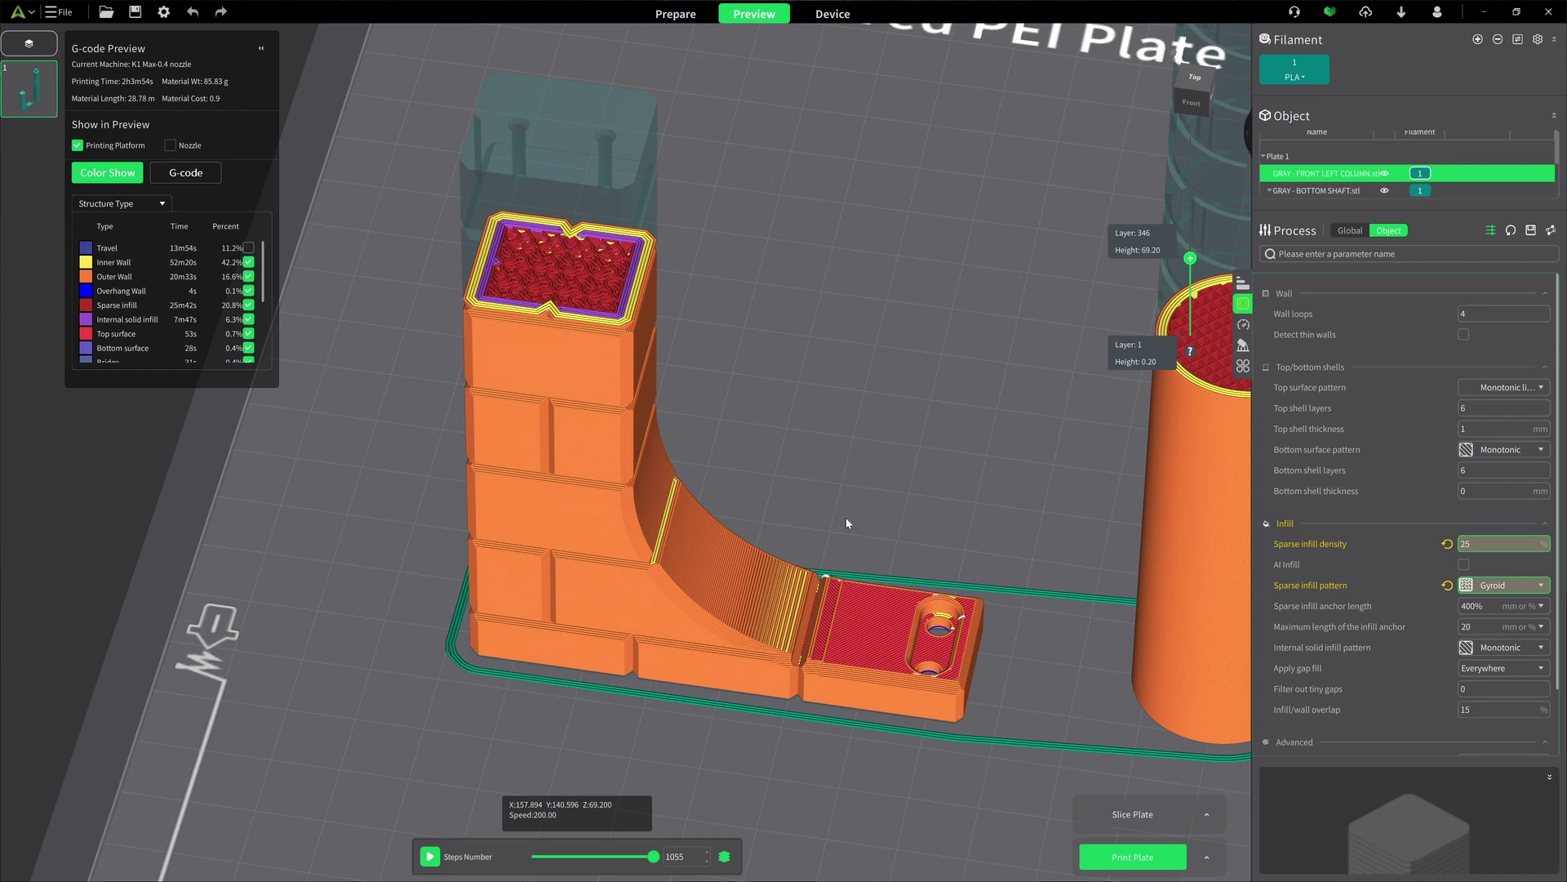
scroll(711, 492, "down", 4)
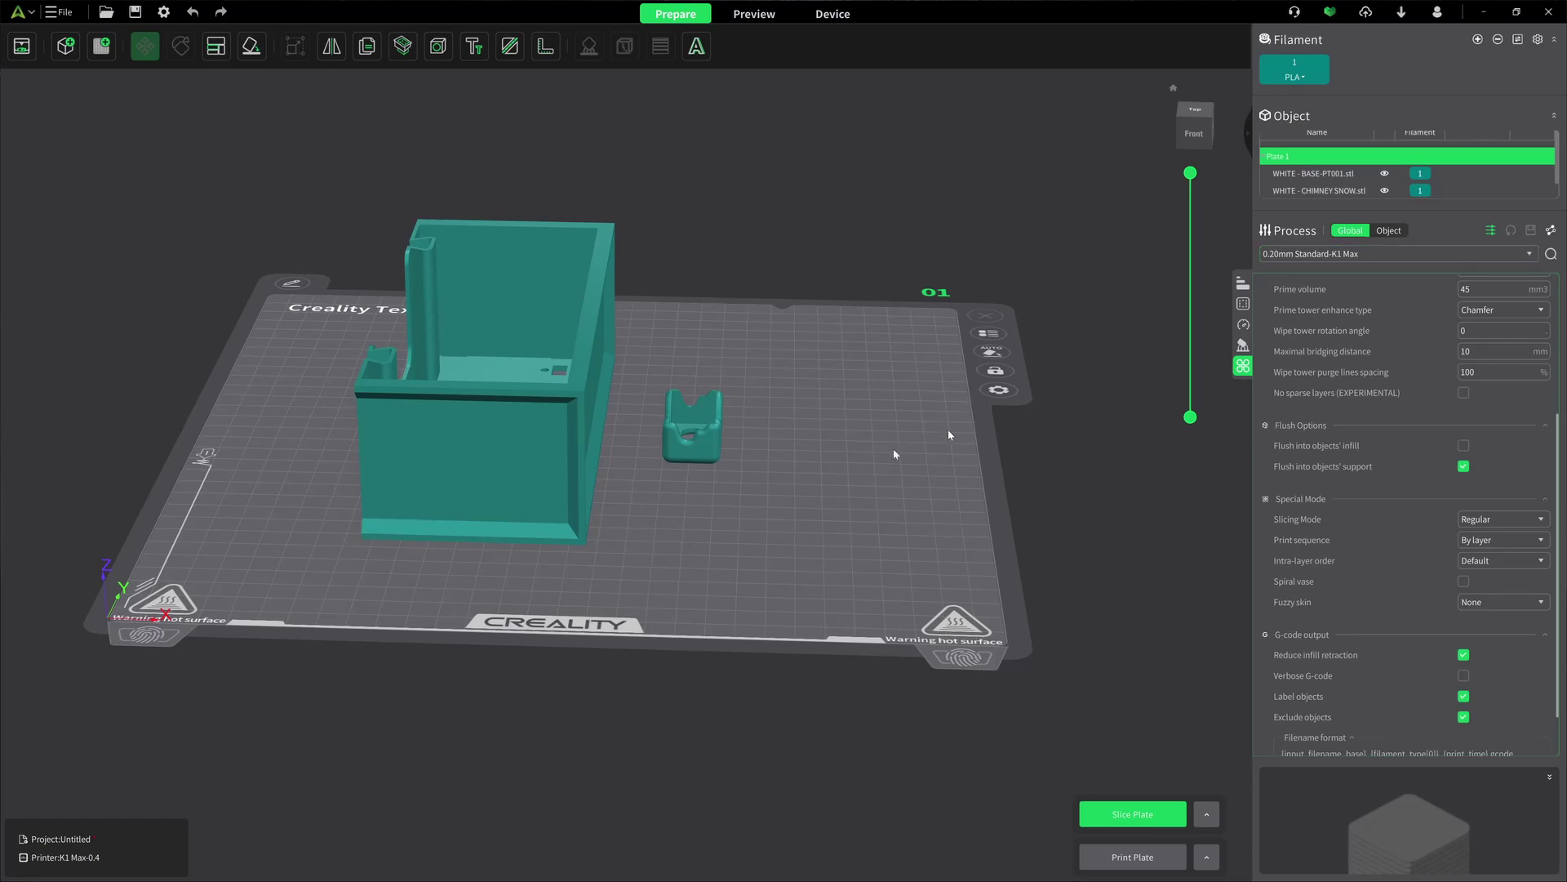
middle_click_drag(679, 539, 749, 538)
scroll(699, 507, "up", 3)
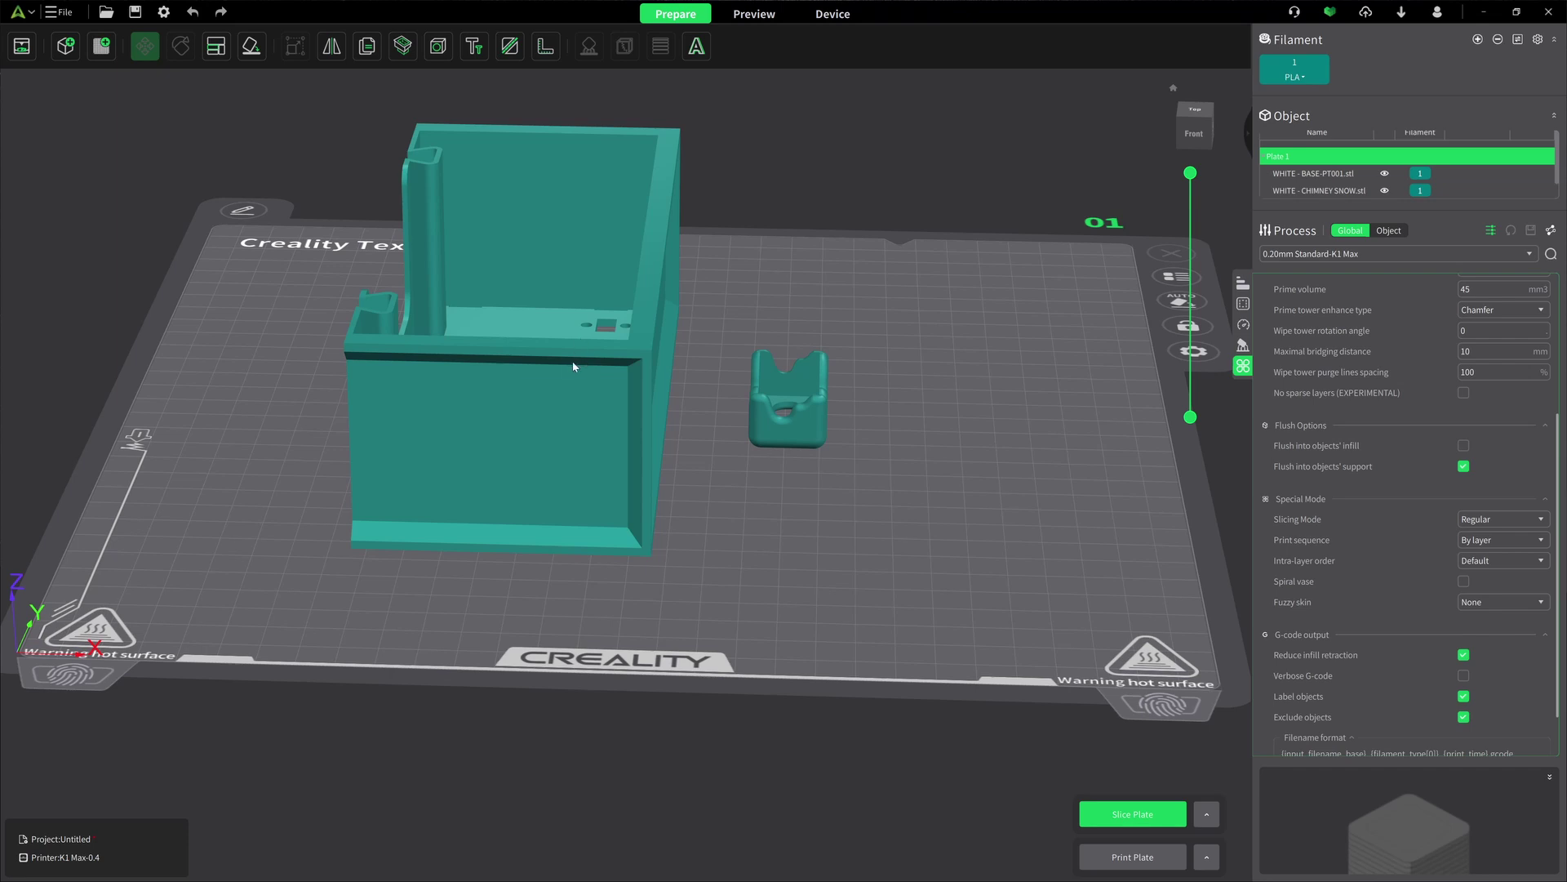
left_click(574, 500)
left_click(680, 592)
left_click(784, 424)
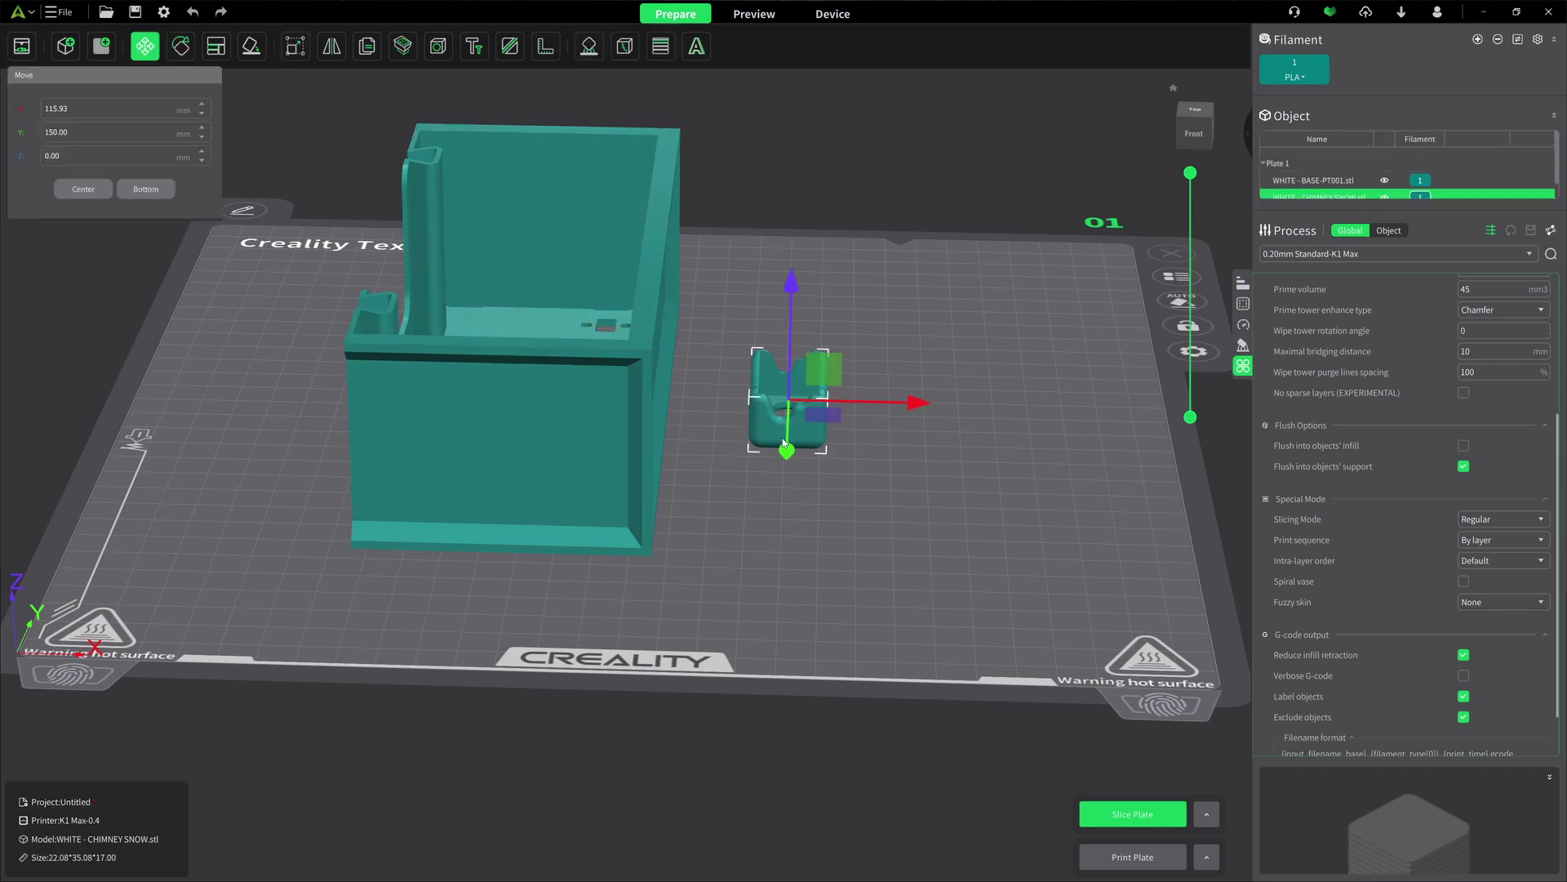
left_click(861, 542)
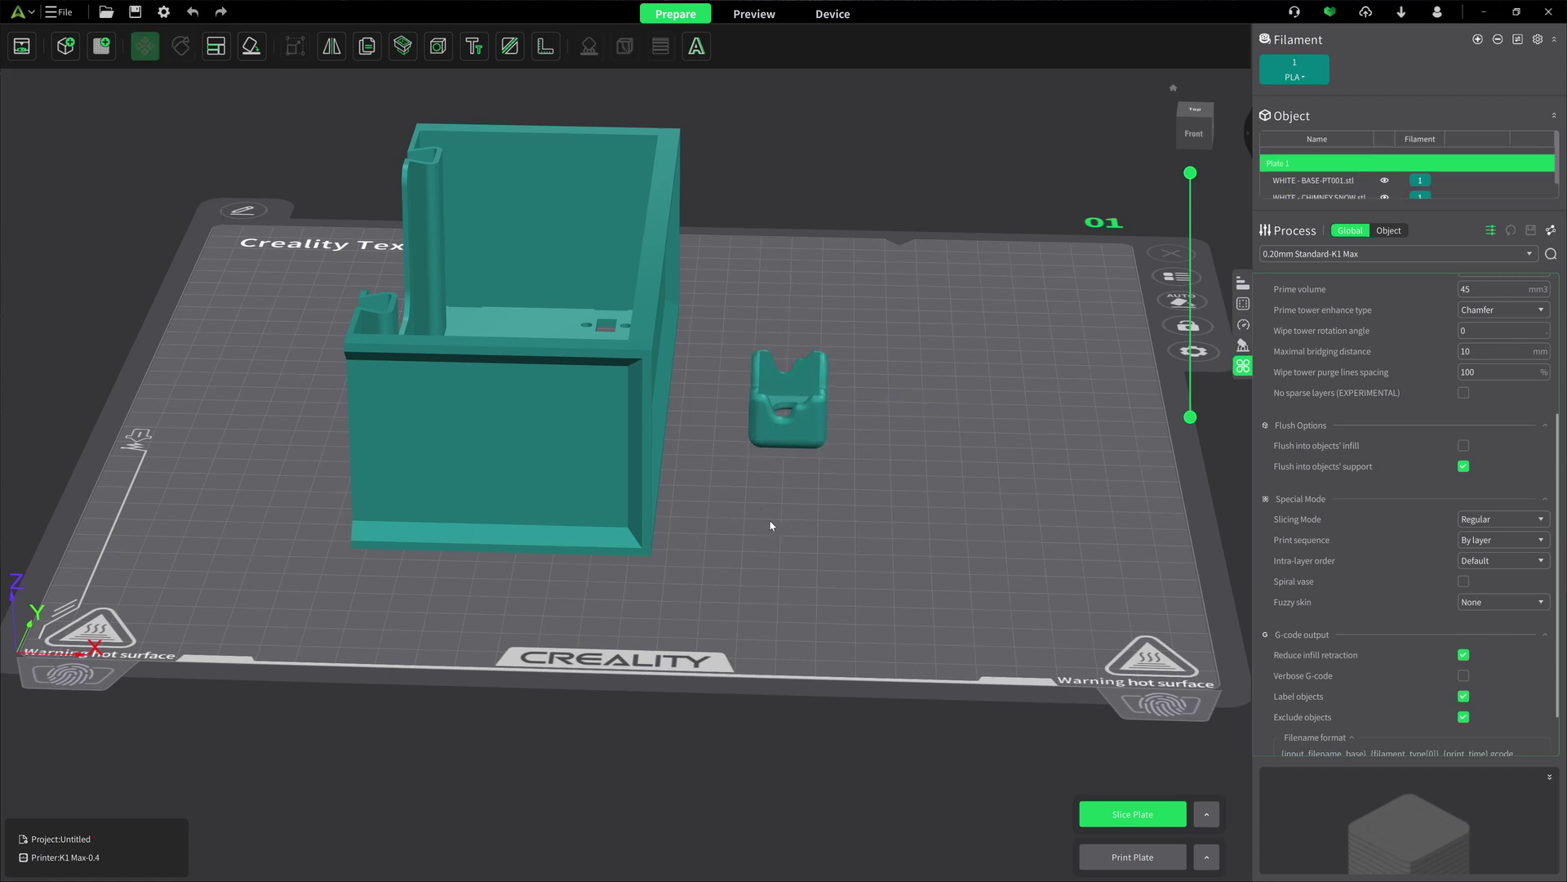
Set fuzzy skin to Contour for the chimney snow model only, using its object-specific process settings.
left_click(806, 425)
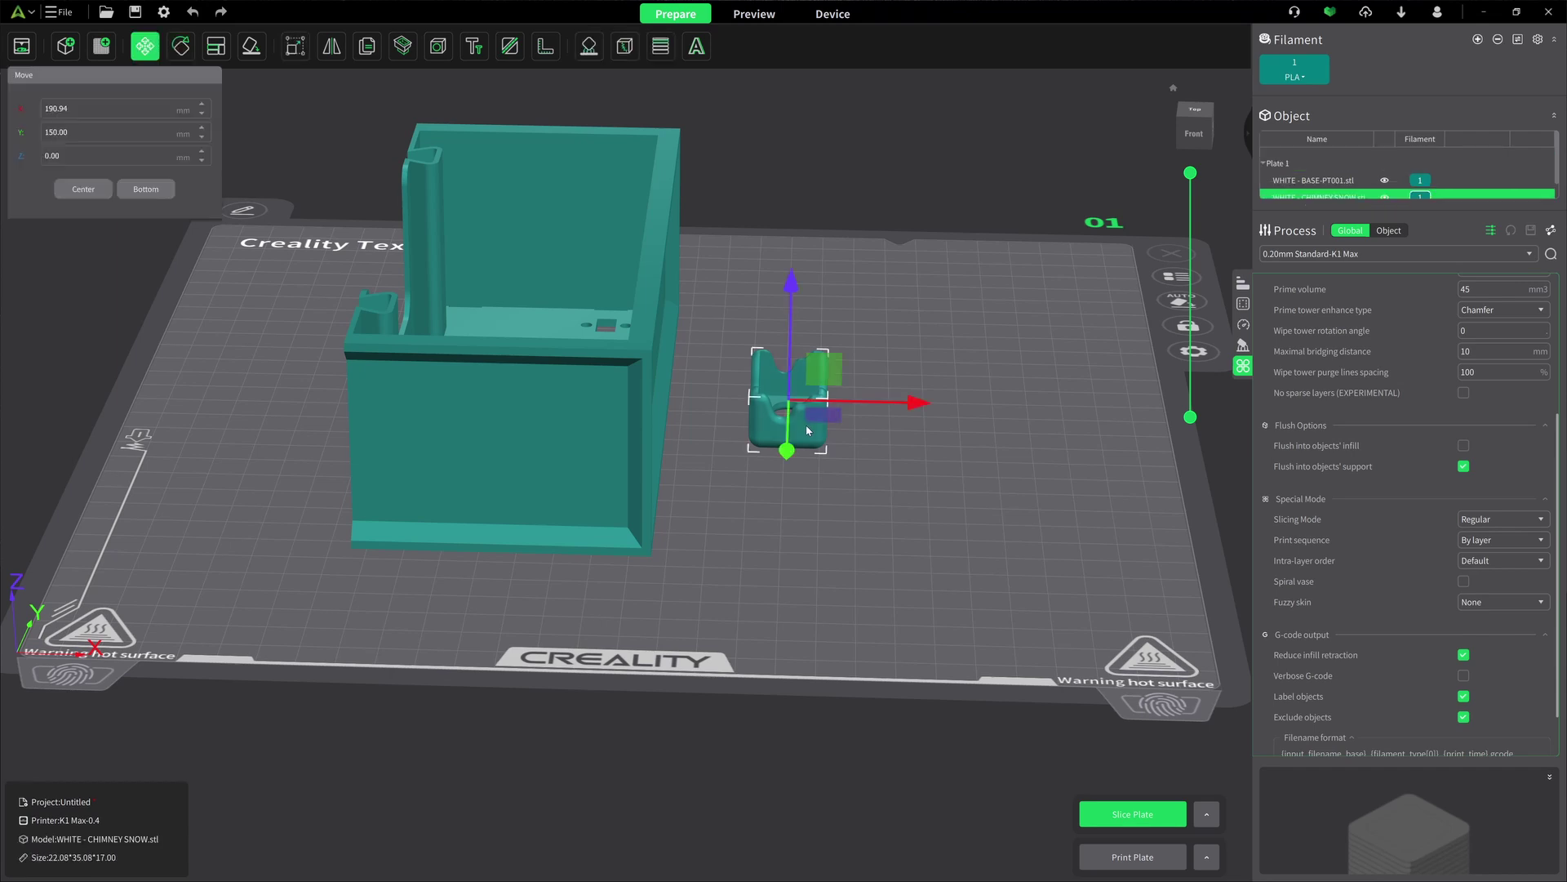
left_click(1385, 231)
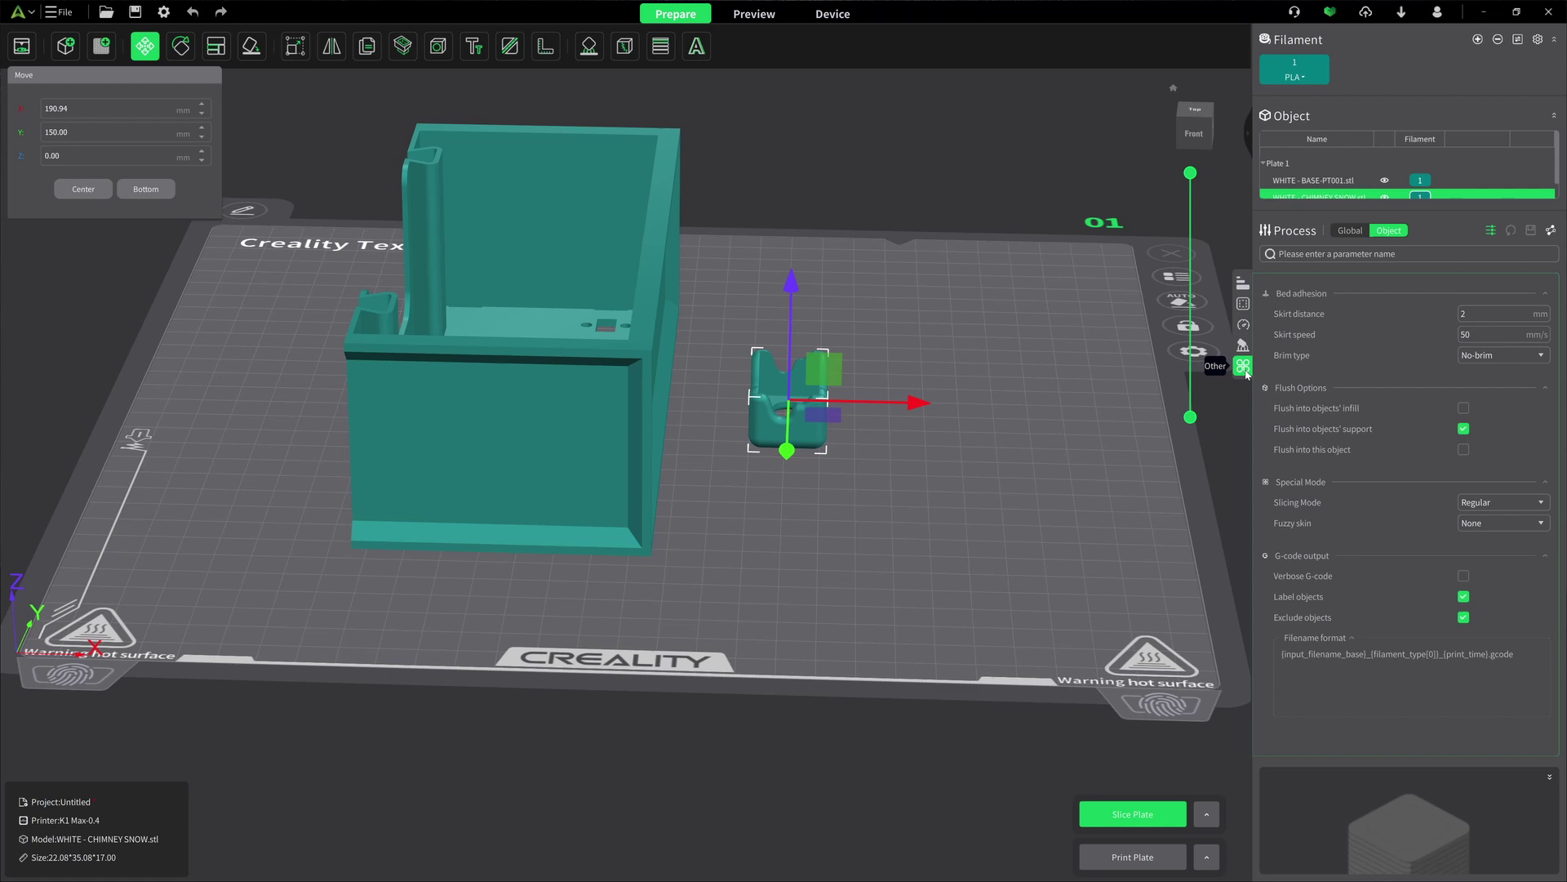
left_click(1546, 524)
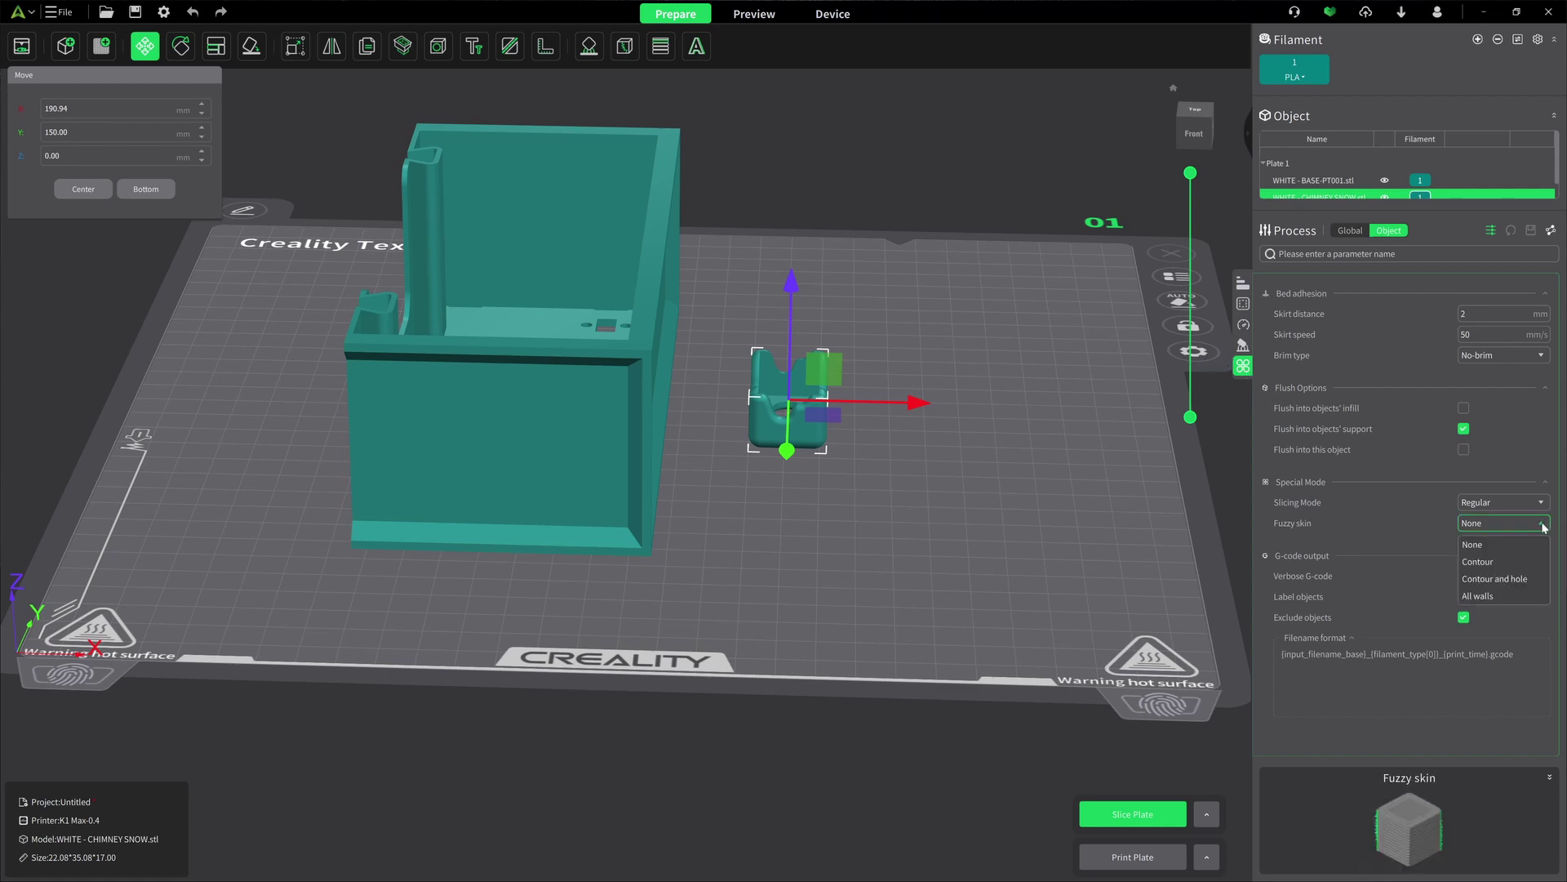
left_click(1510, 563)
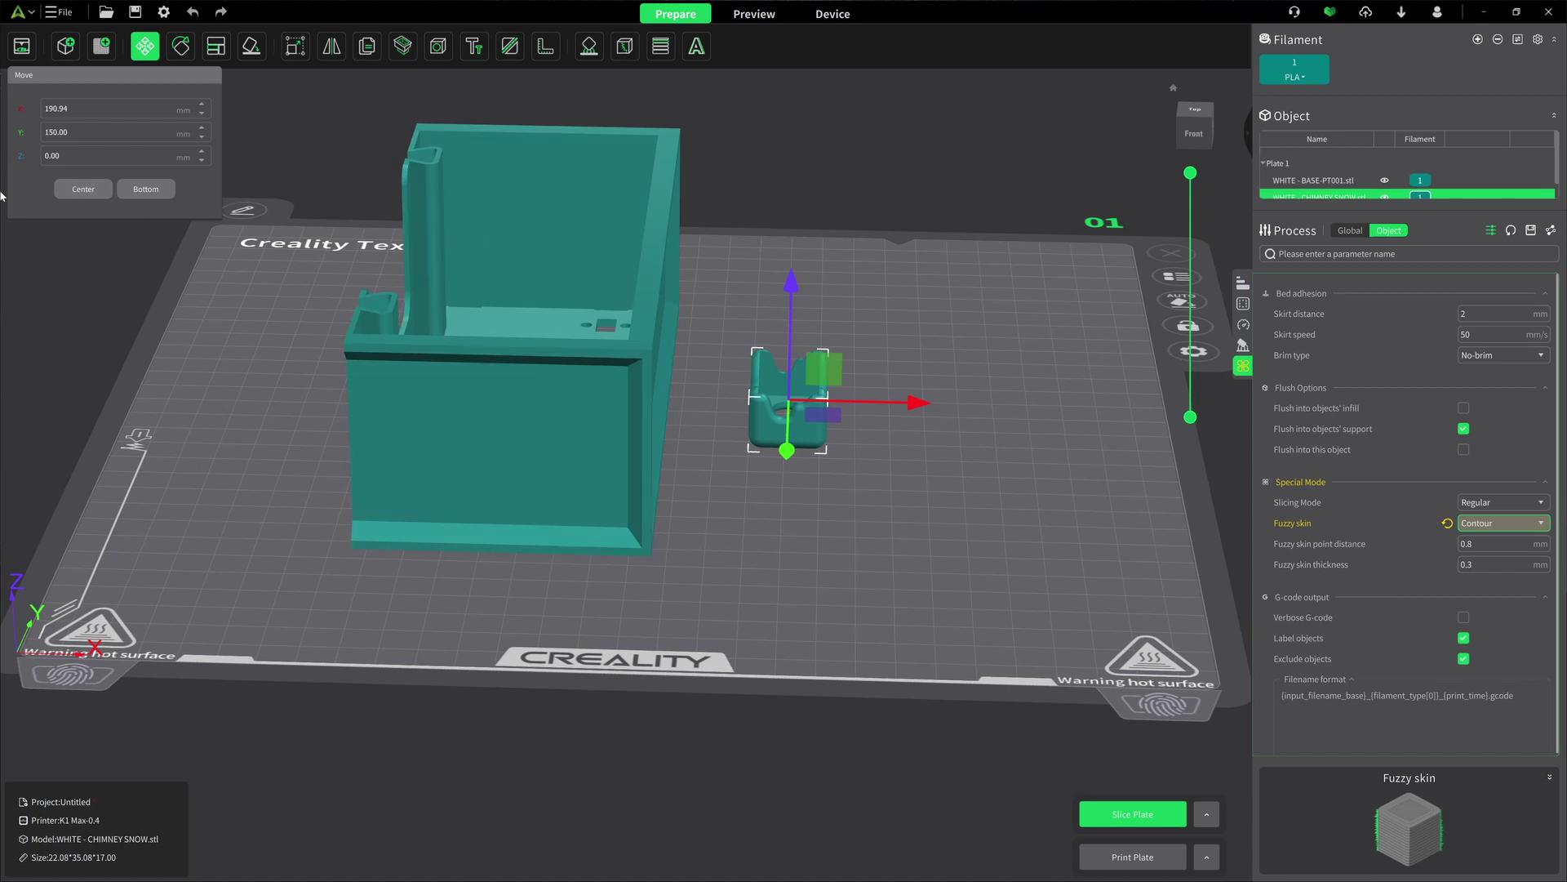
left_click(145, 48)
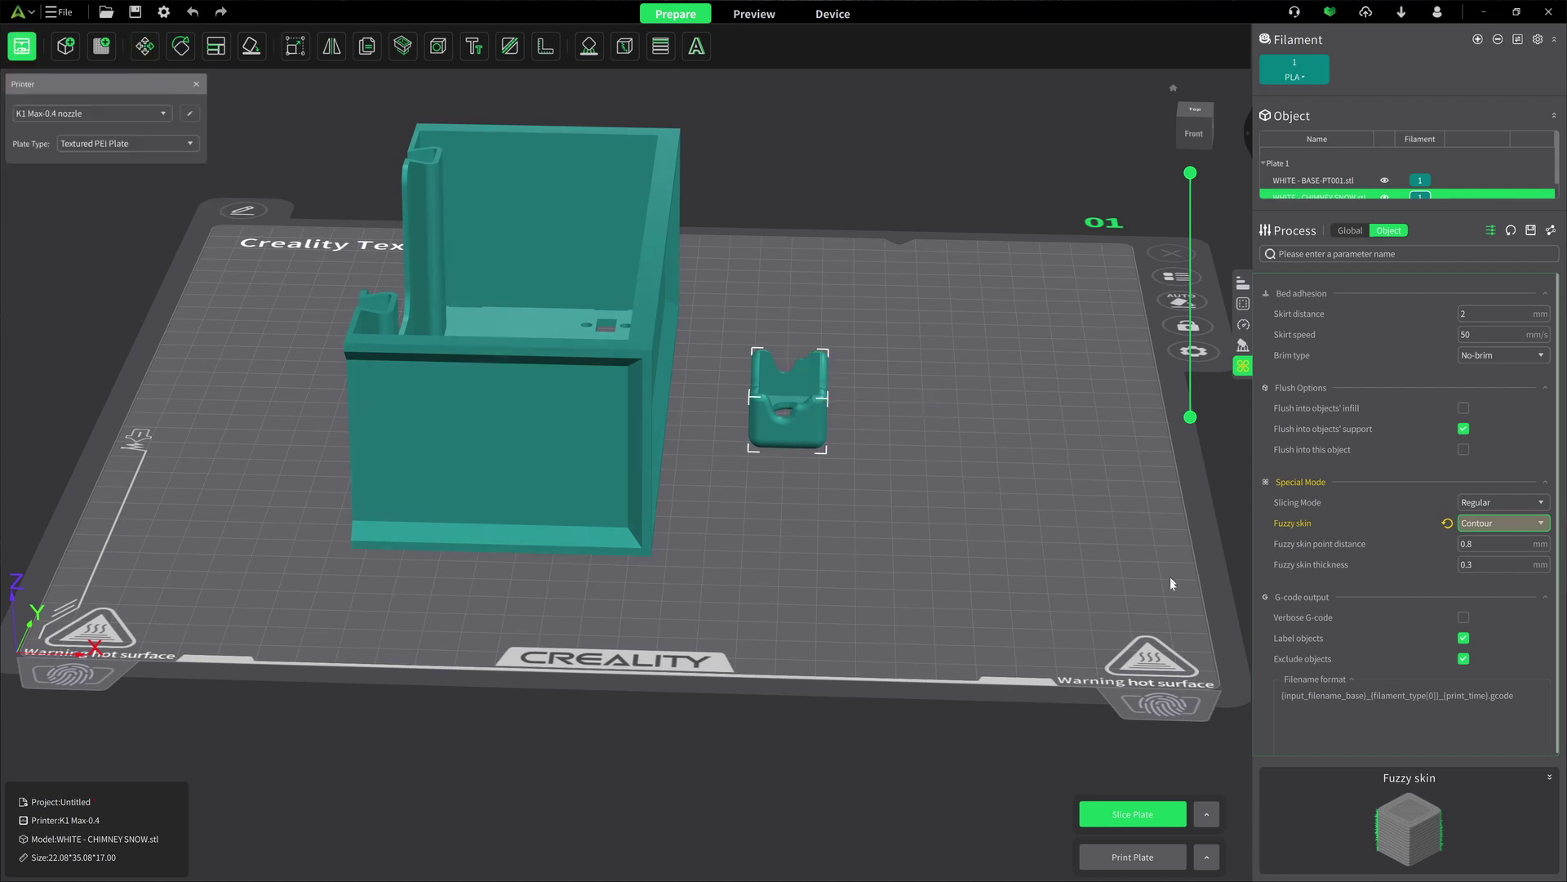
Slice the plate and examine the outer wall texture of the chimney snow model beside the base.
left_click(1137, 815)
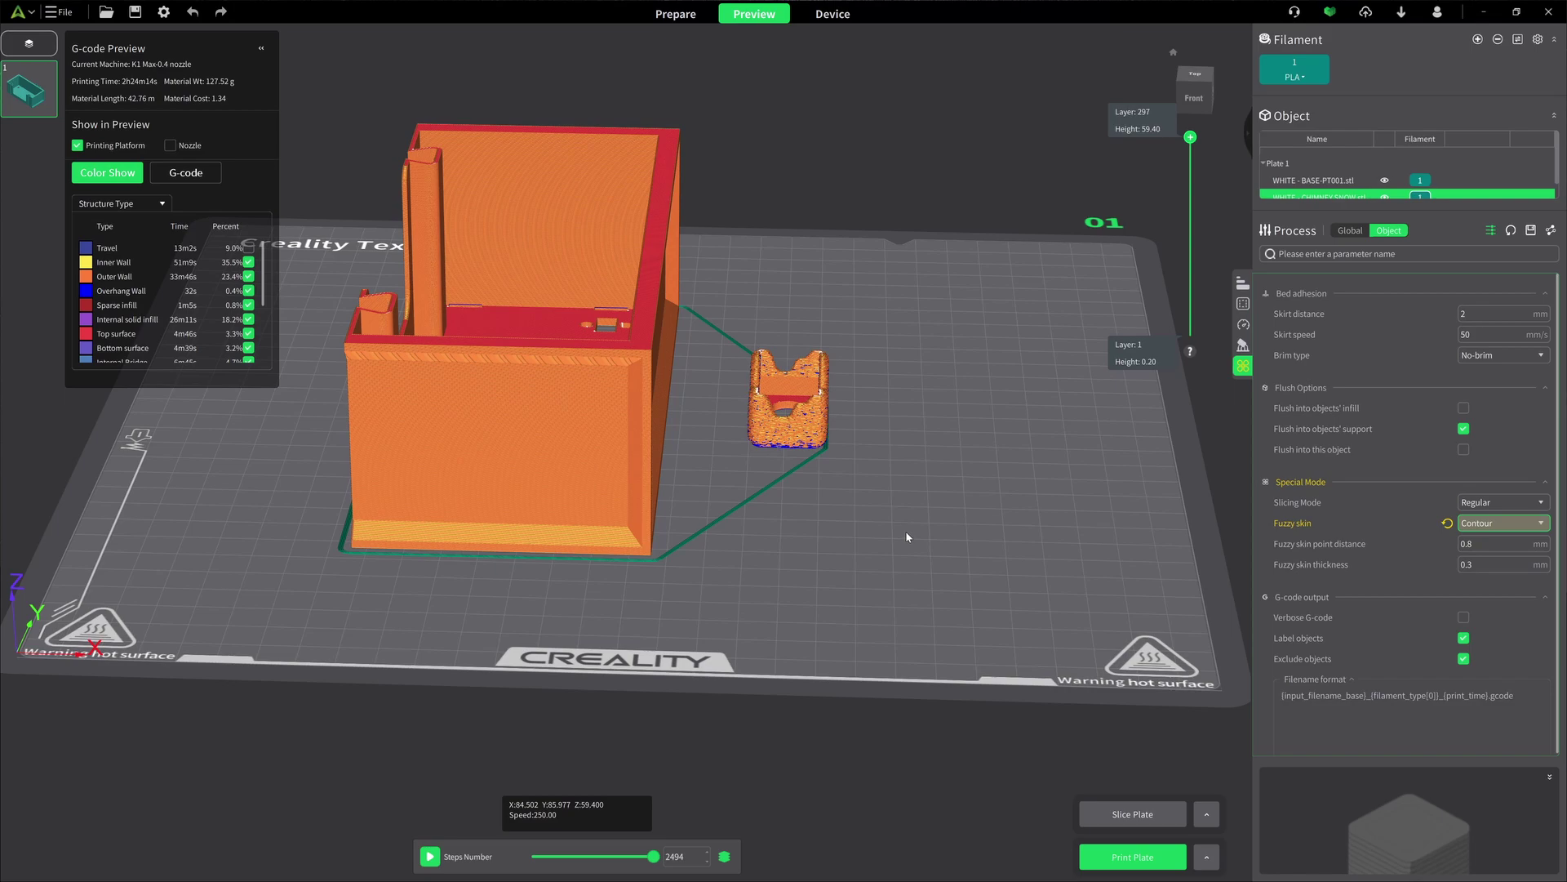
left_click_drag(906, 537, 804, 433)
left_click(745, 512)
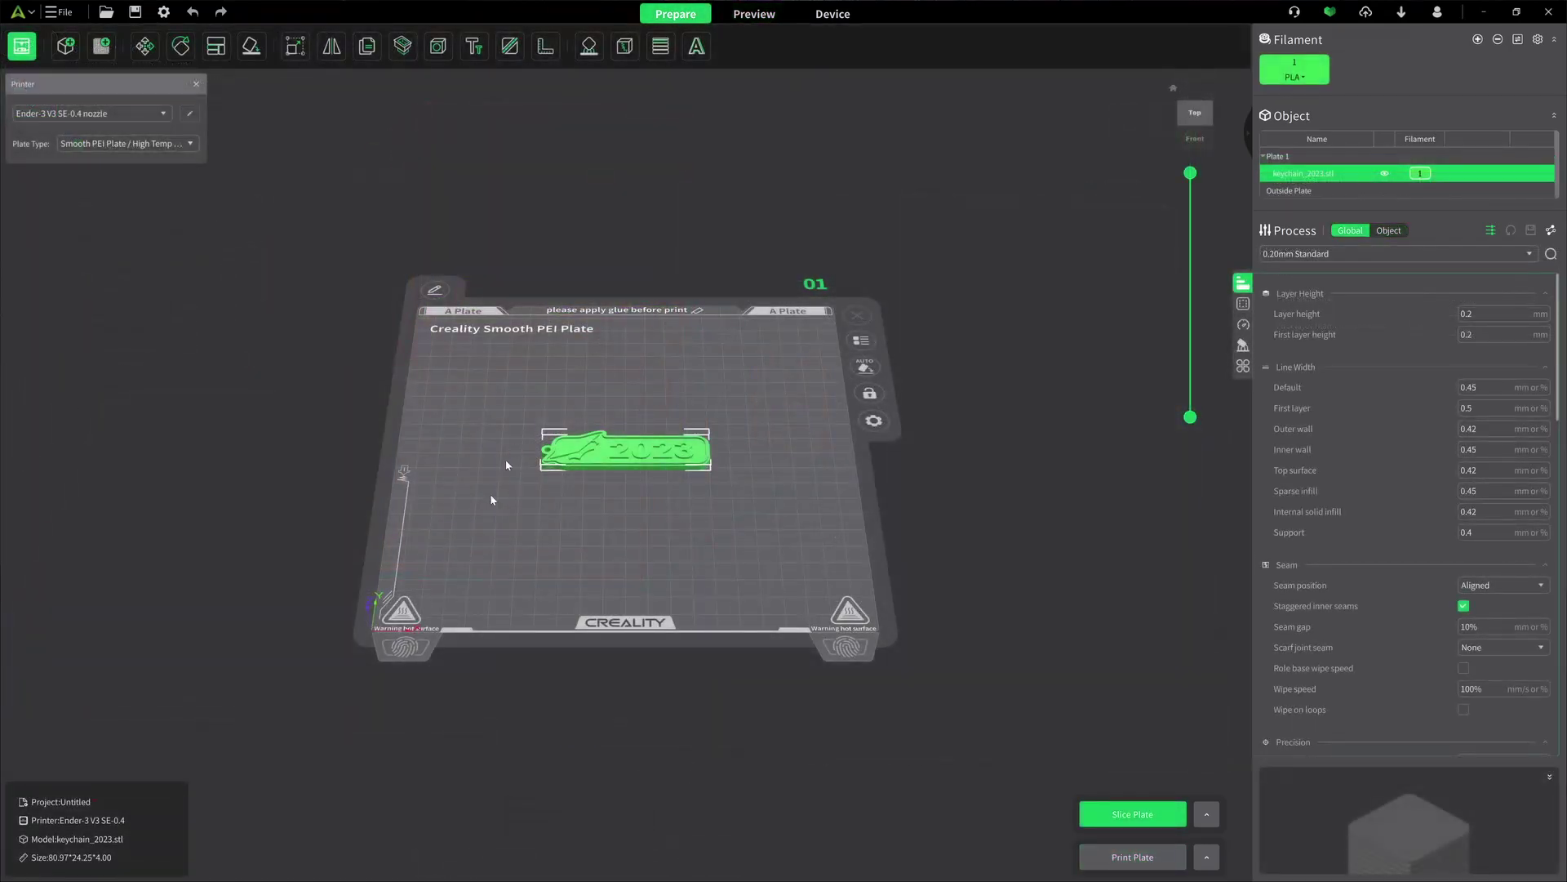
Slice the 2023 keychain and examine its numerals and graduation cap at layers 17 and 16 of the preview.
key("z")
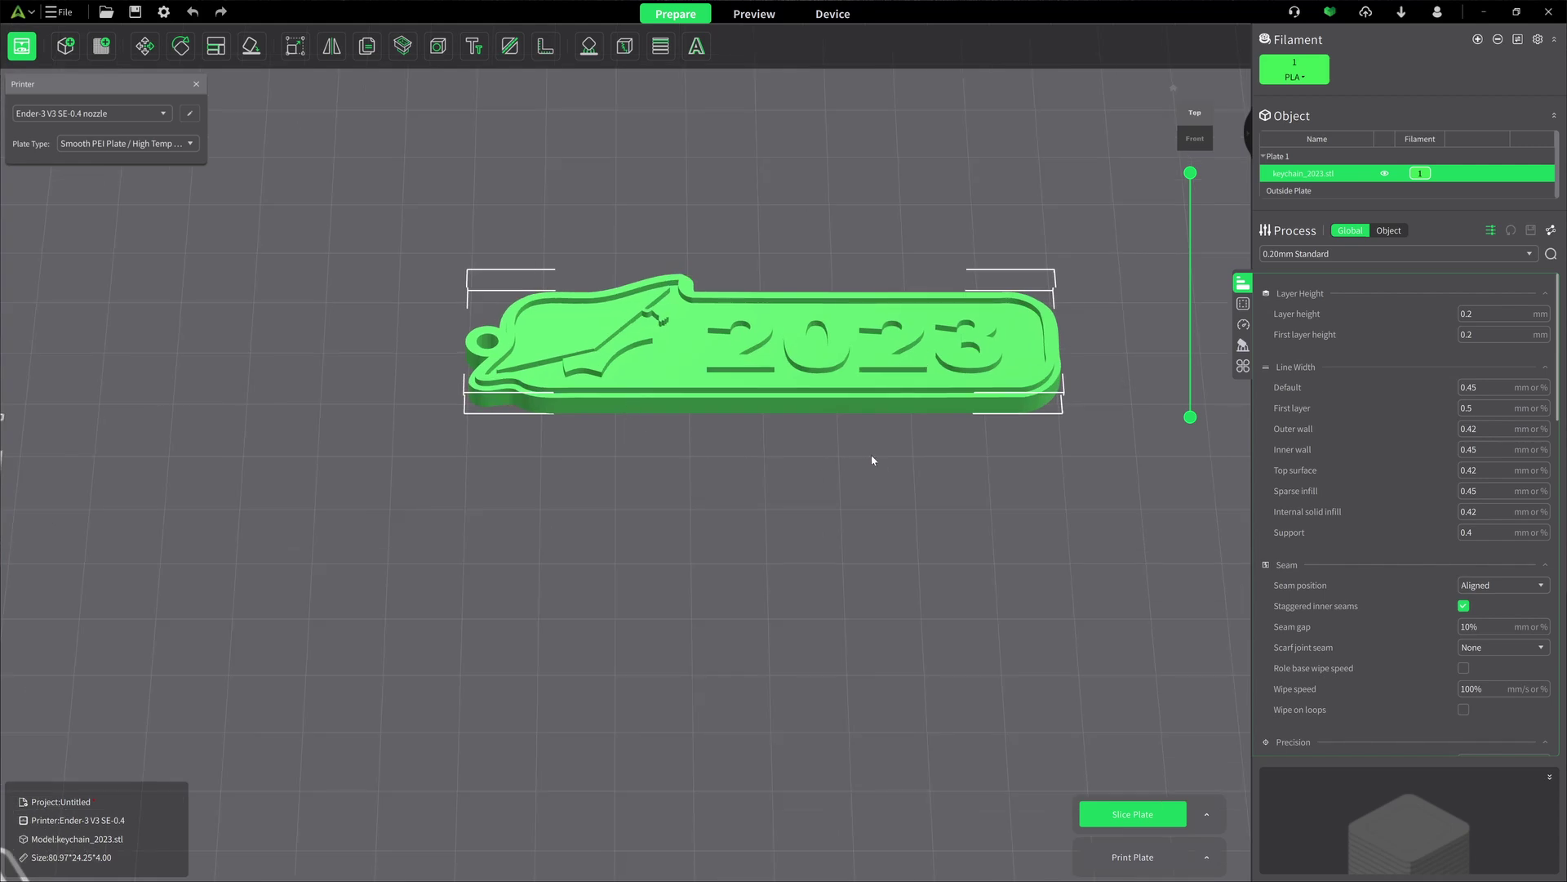
right_click_drag(862, 460, 784, 539)
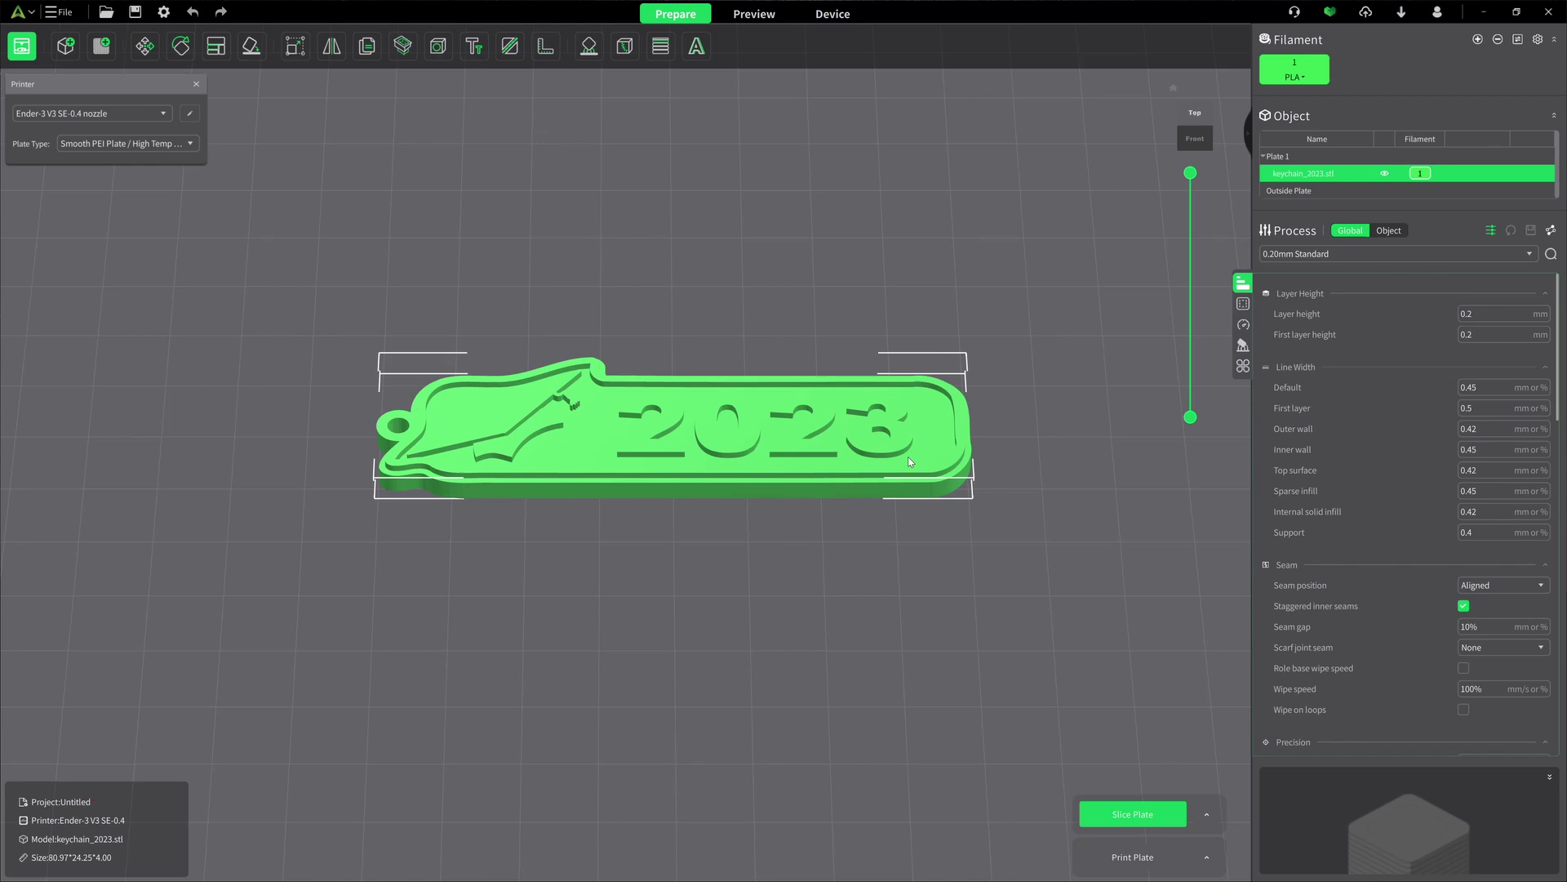
left_click(1109, 808)
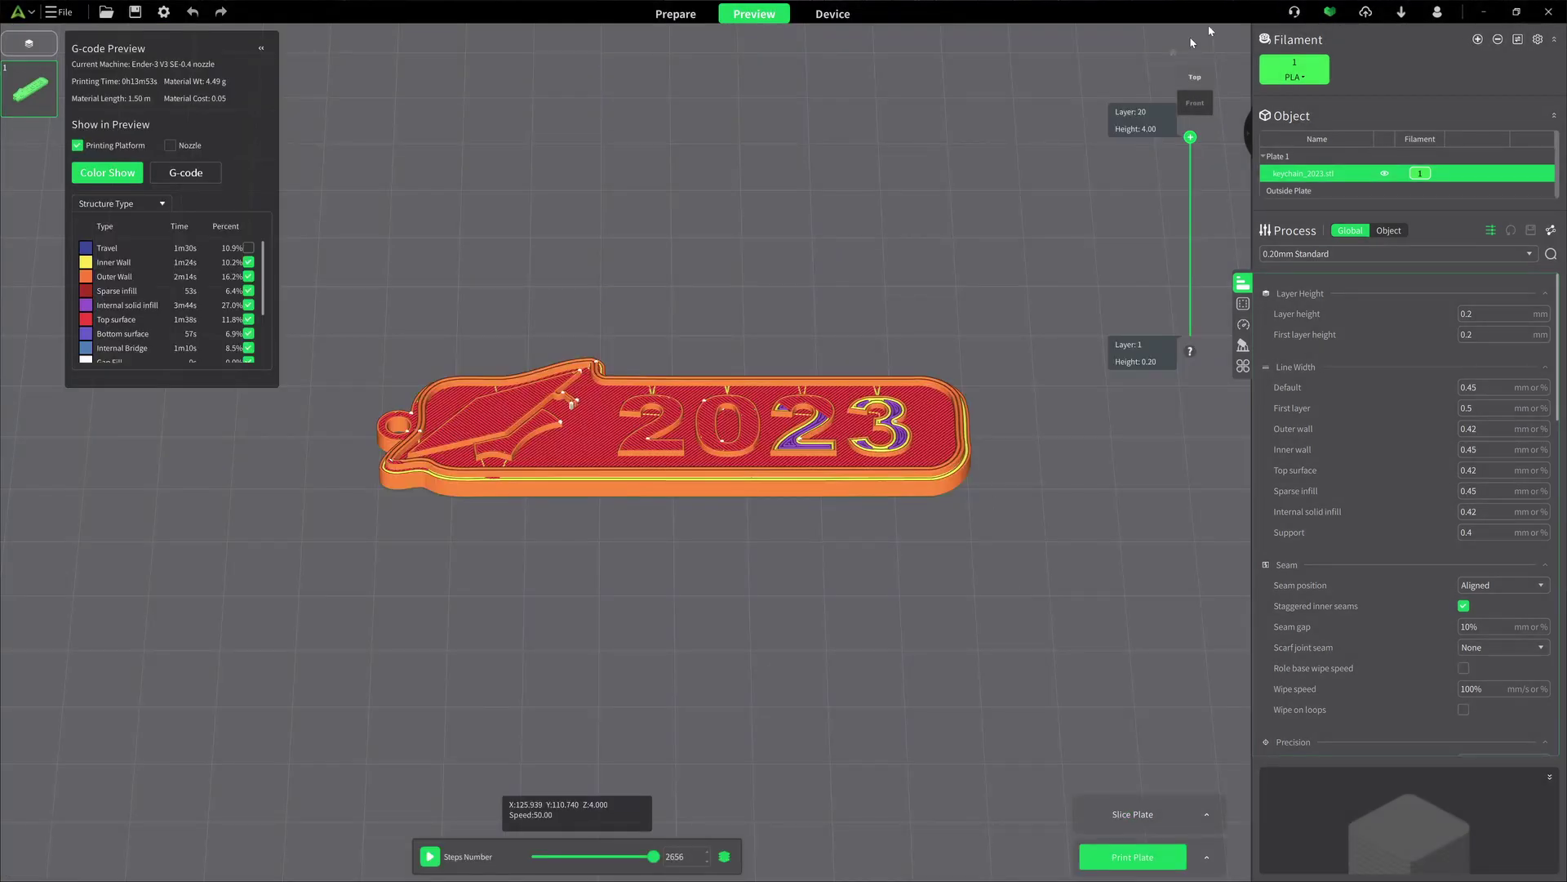
left_click_drag(1191, 139, 1191, 172)
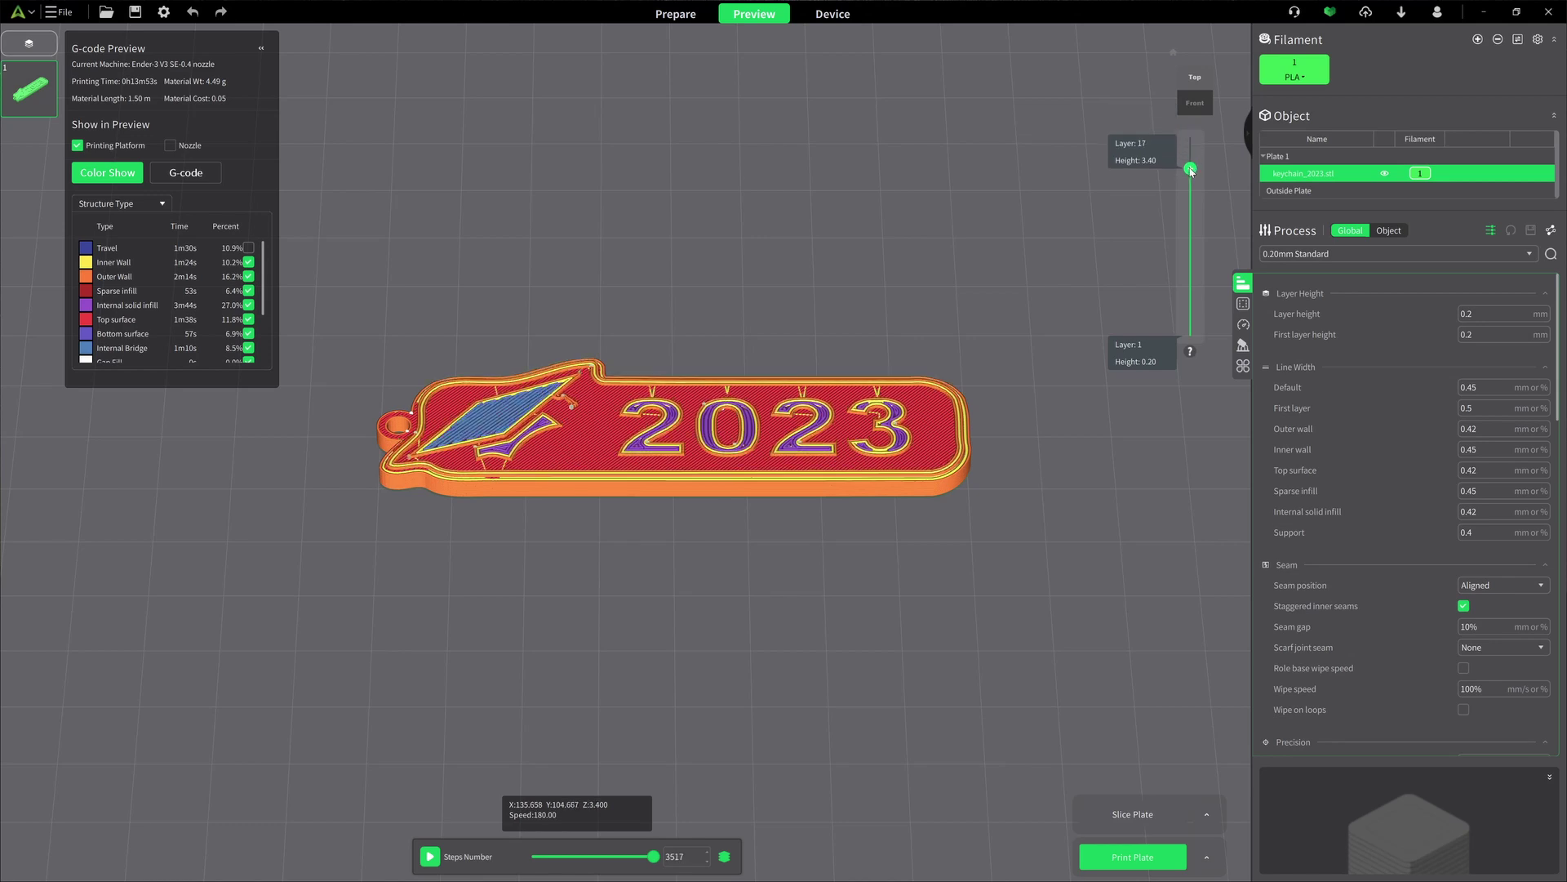
scroll(1185, 178, "down", 1)
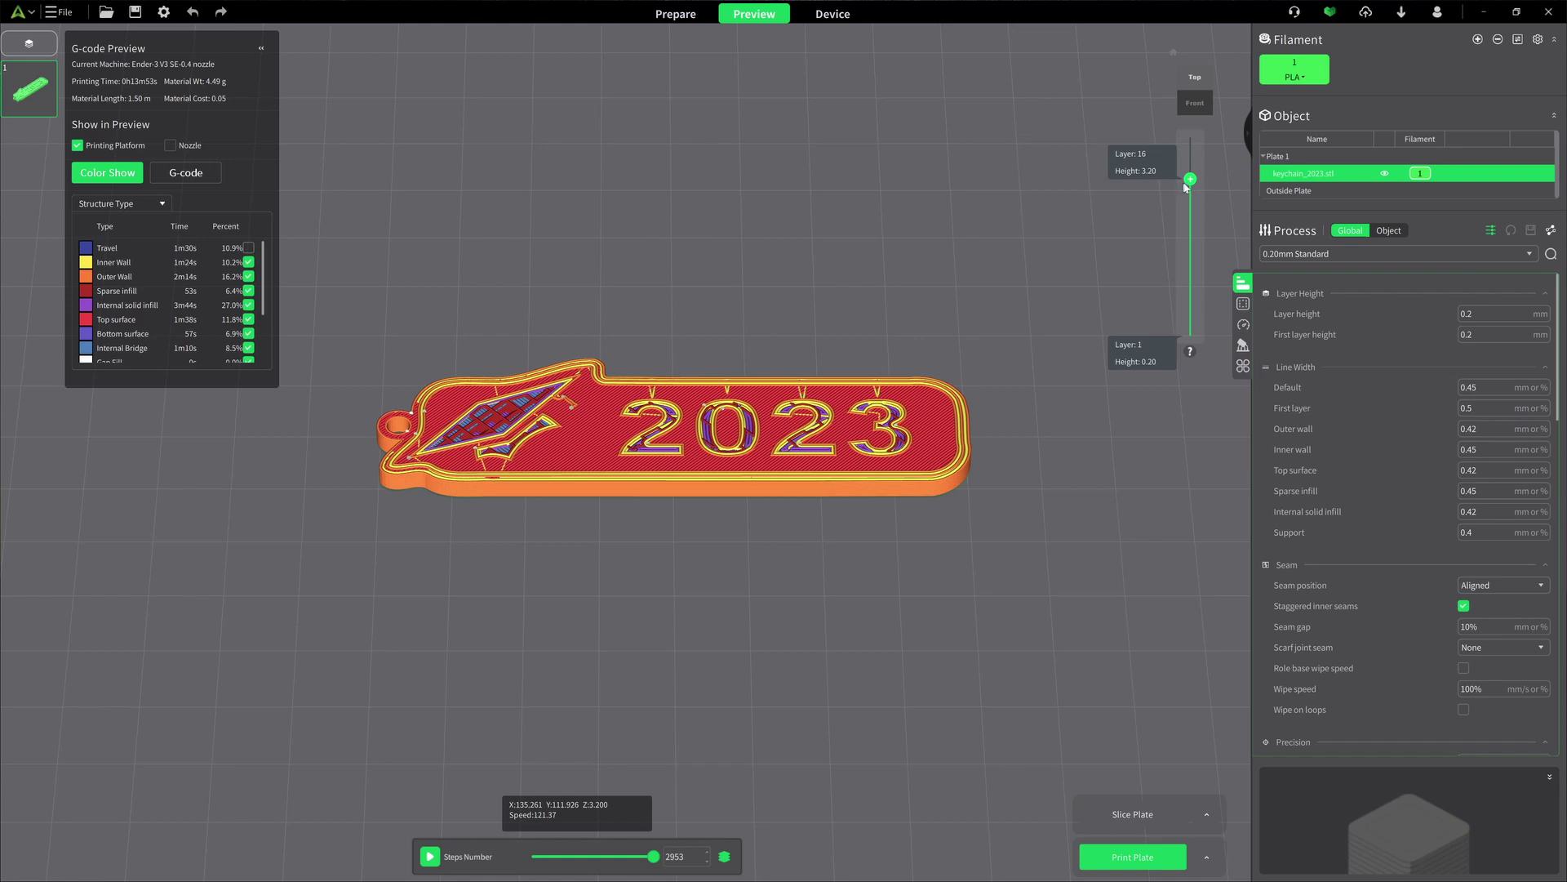
Examine the keychain's numerals and graduation cap at layer 15, restore the preview to layer 20, and return to model preparation.
scroll(1192, 190, "down", 1)
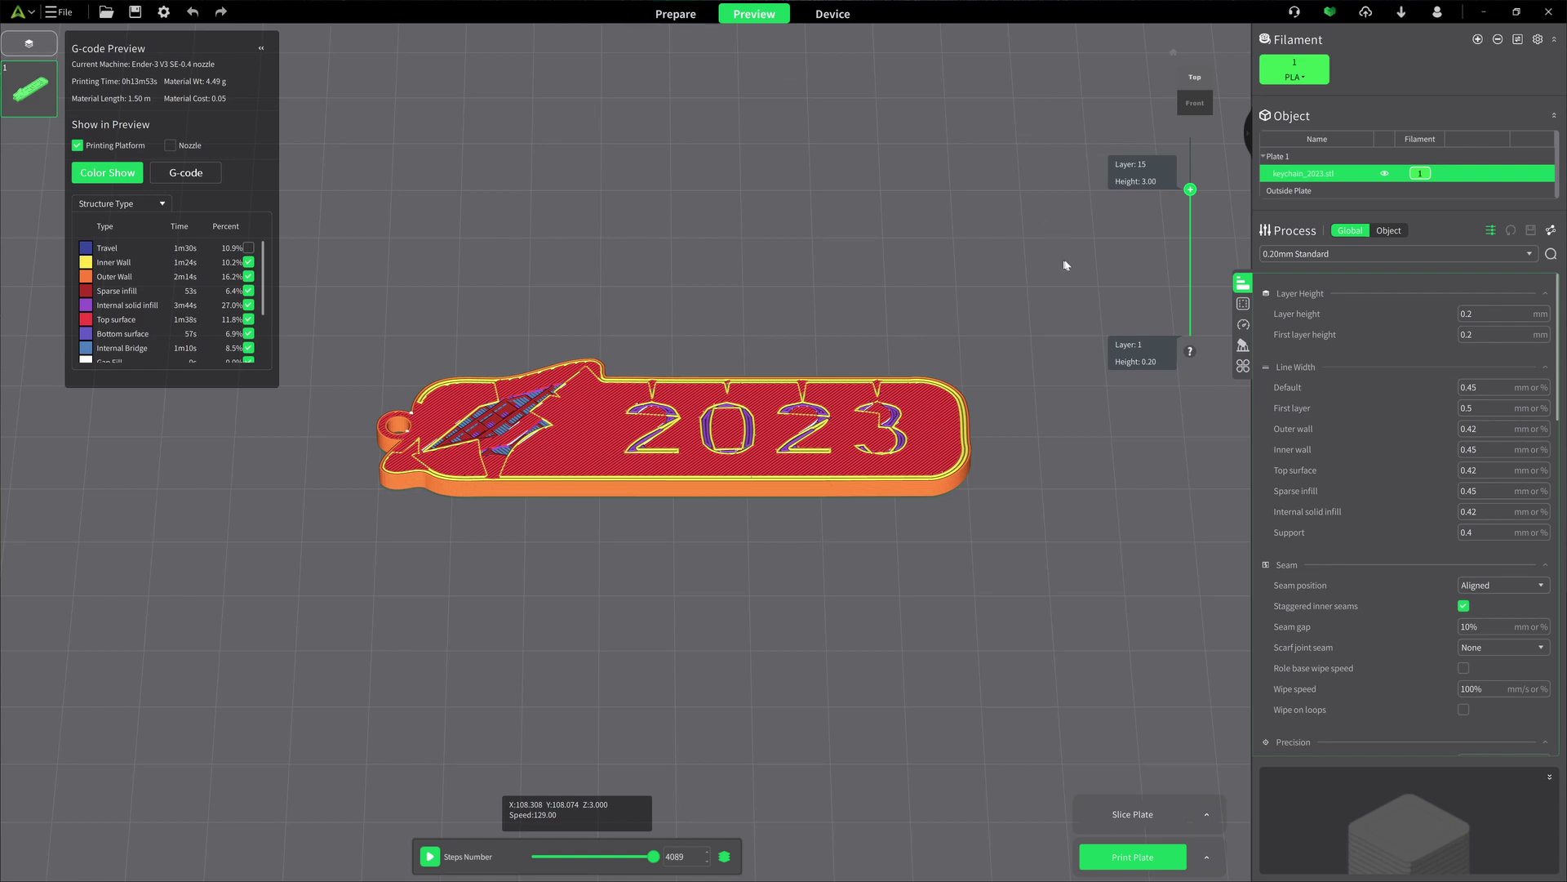
left_click_drag(1190, 189, 1190, 137)
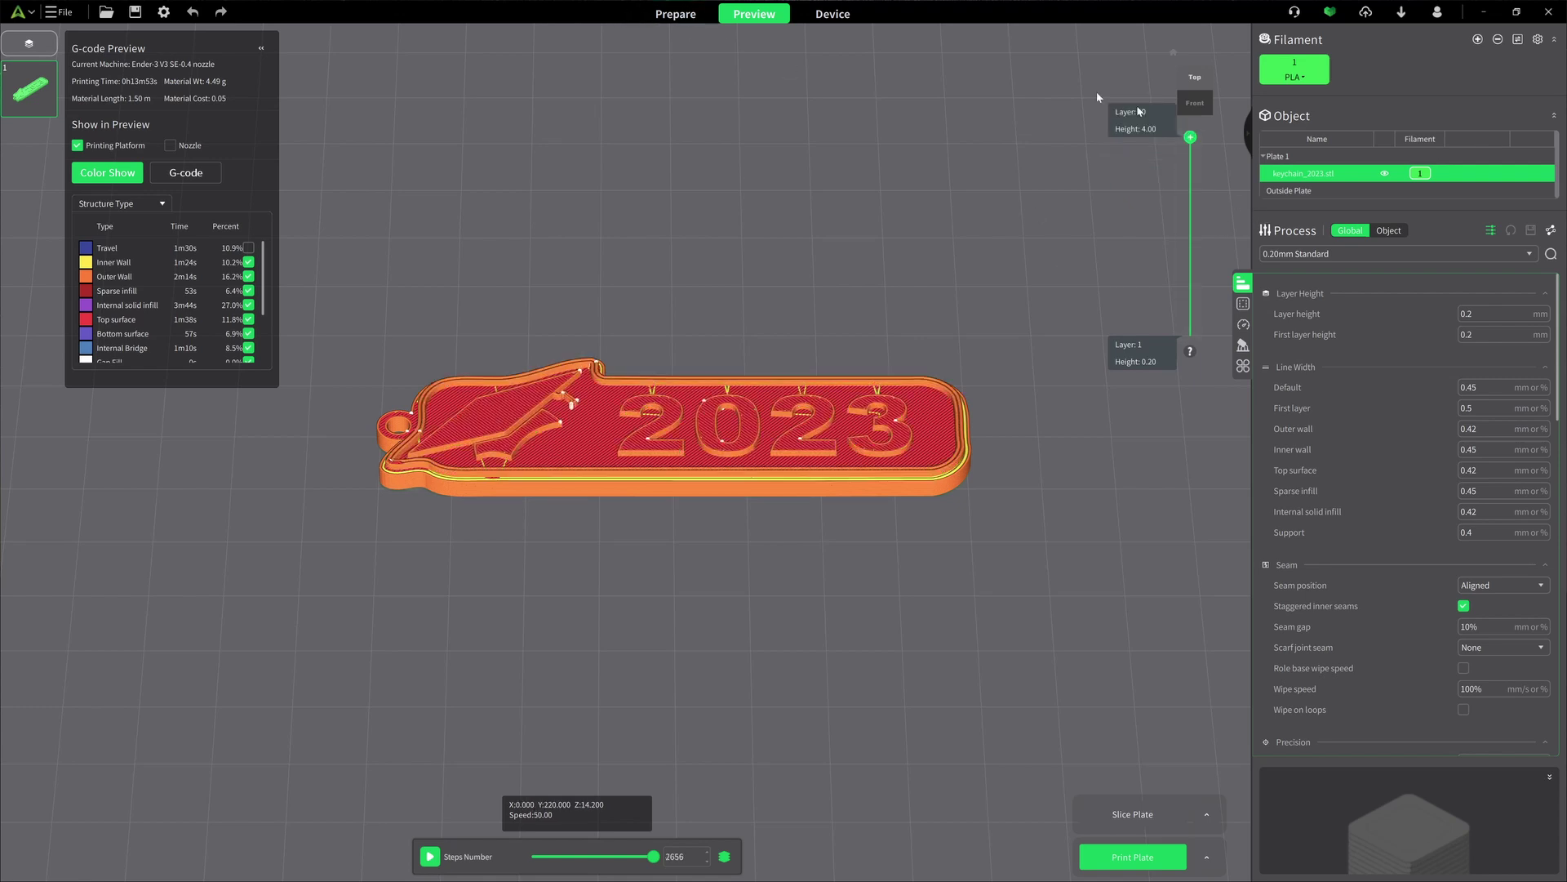
left_click(676, 14)
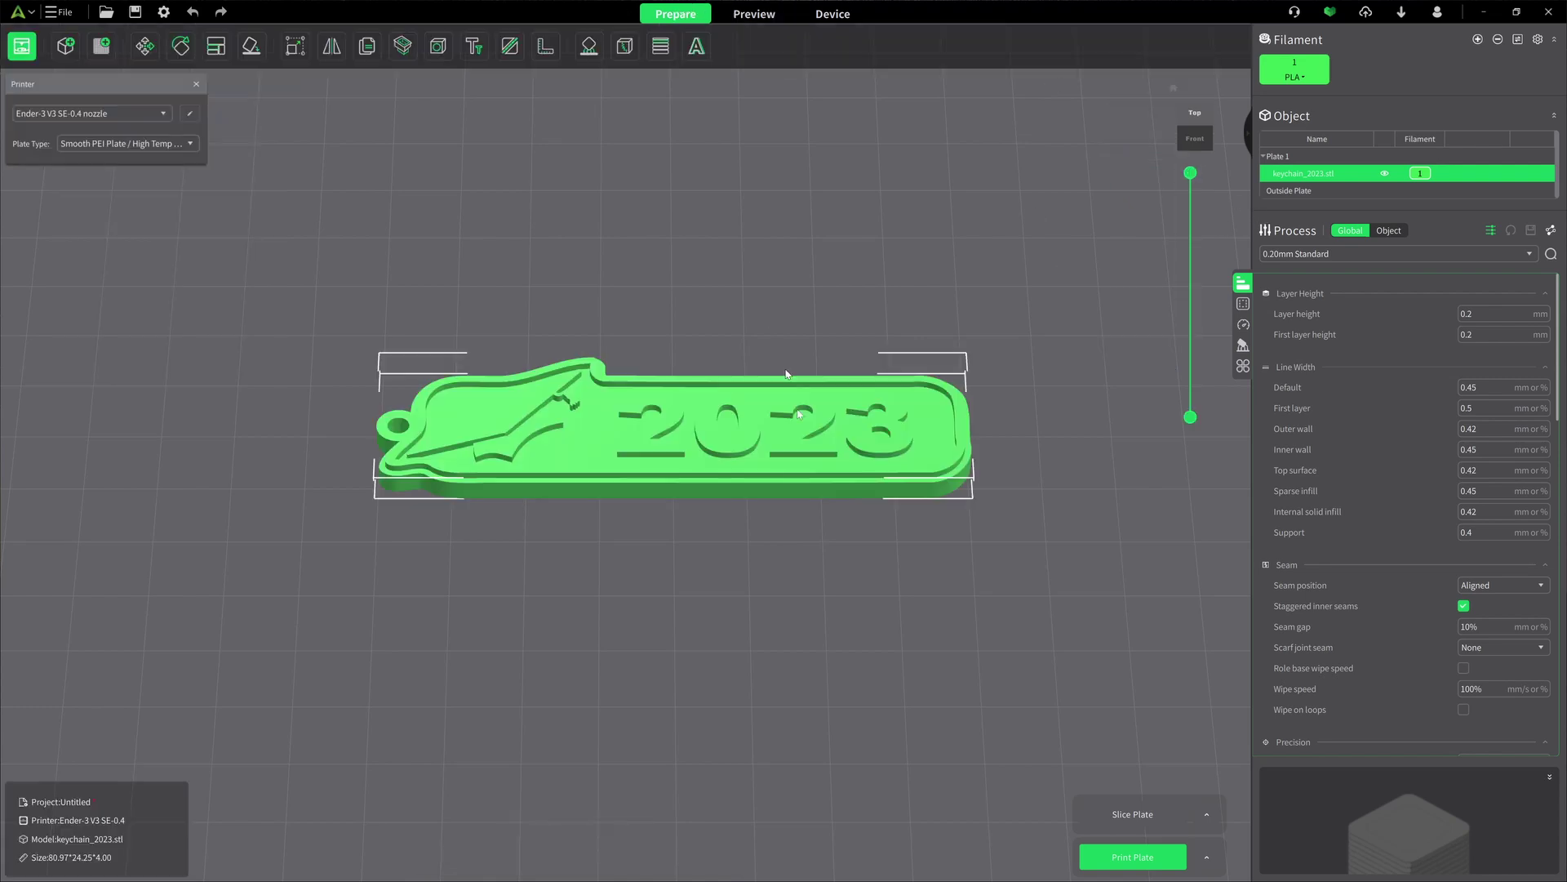
Add a cuboid negative part to the keychain and open the cuboid's object-specific process settings.
right_click(789, 474)
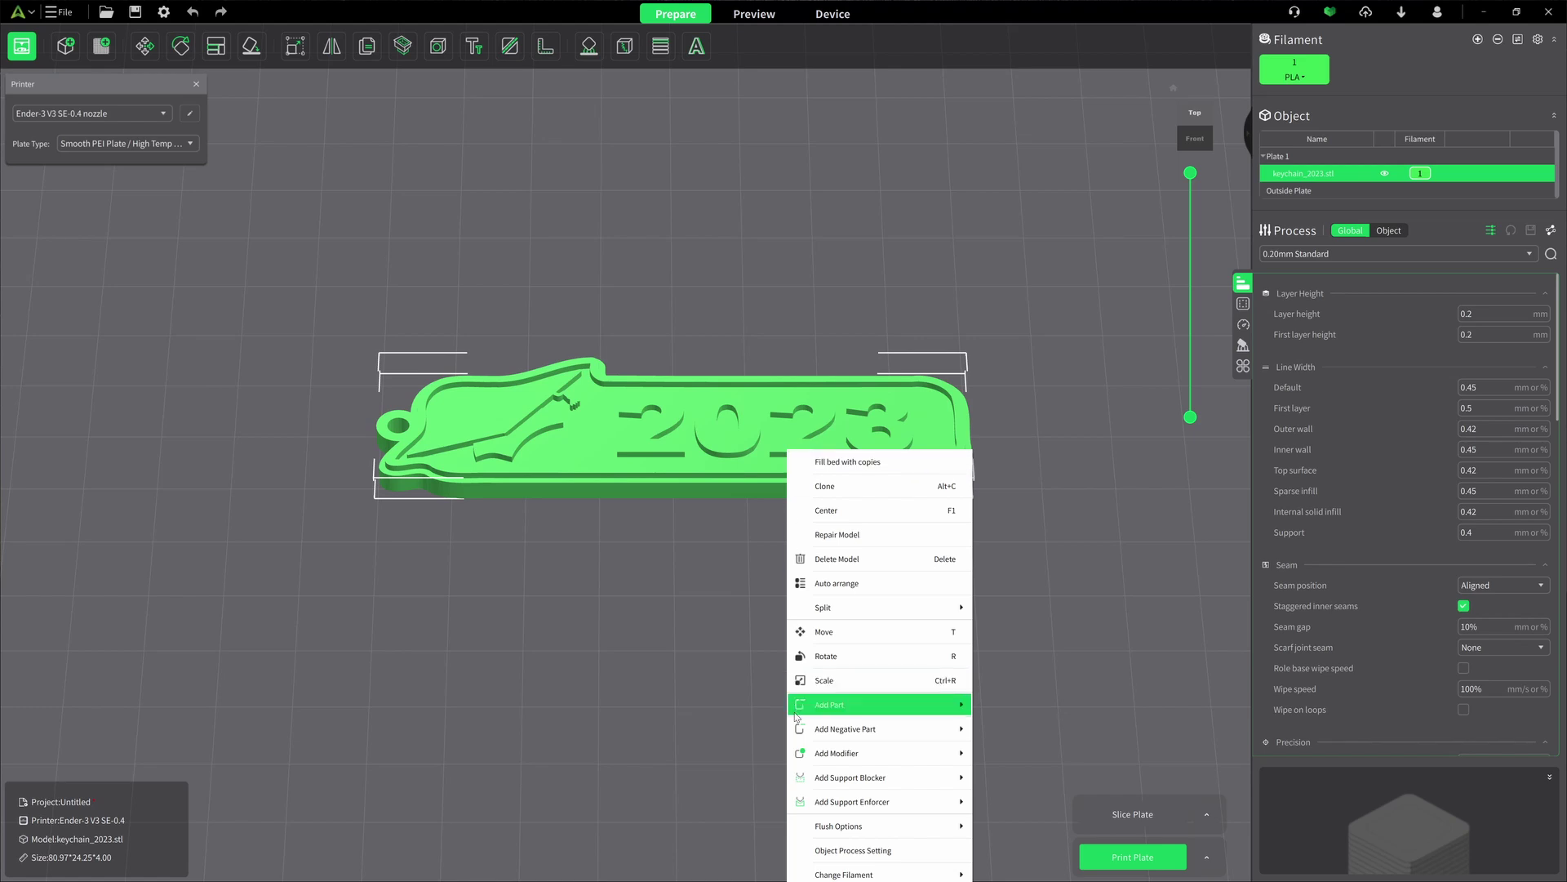
mouse_move(898, 728)
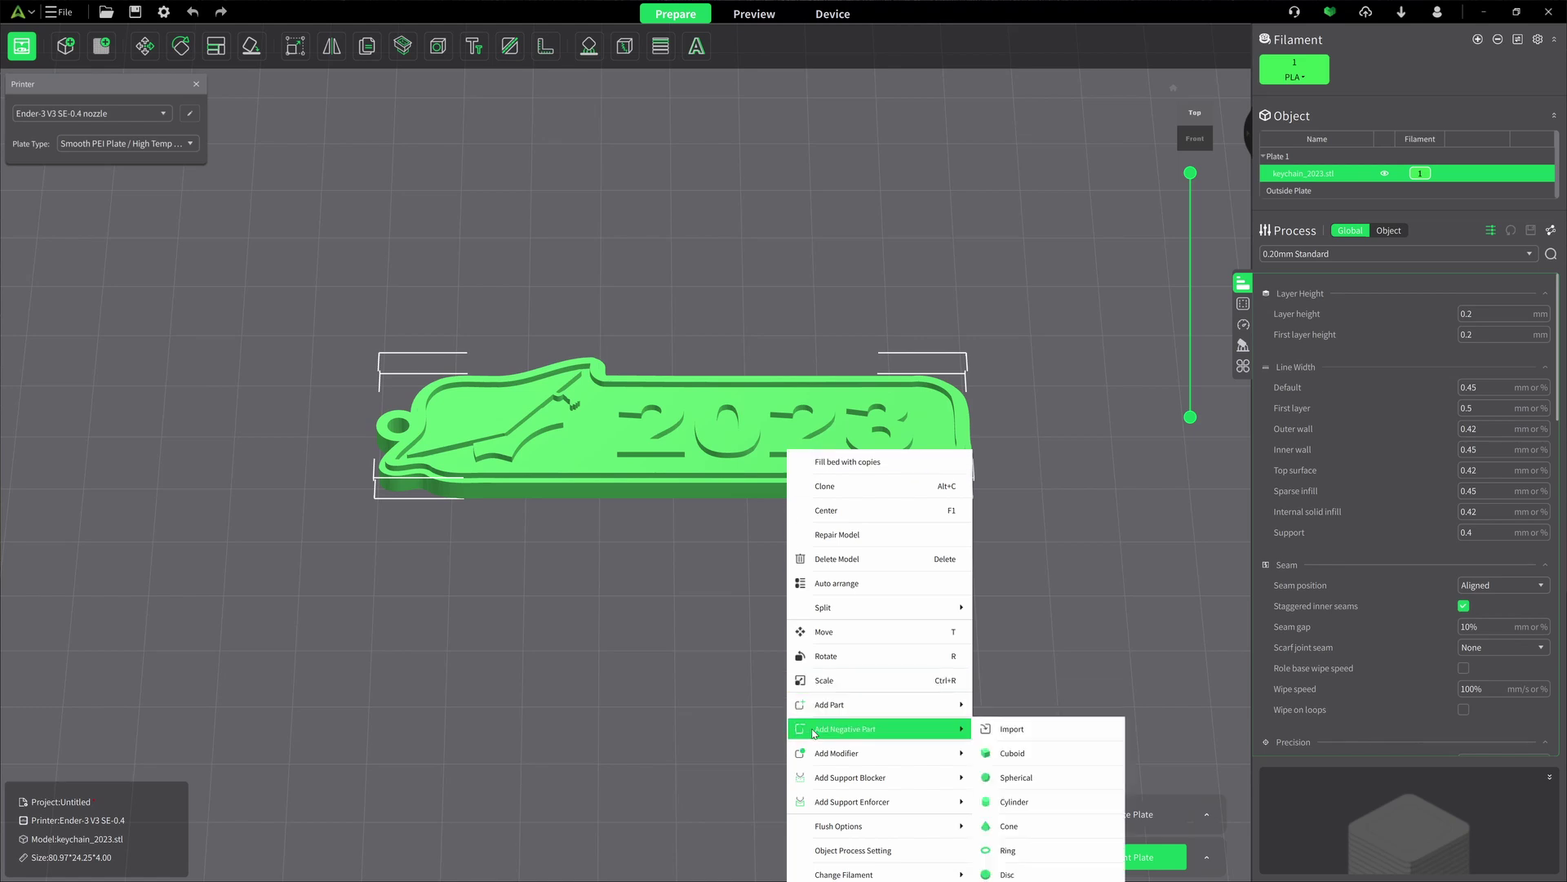
left_click(1028, 757)
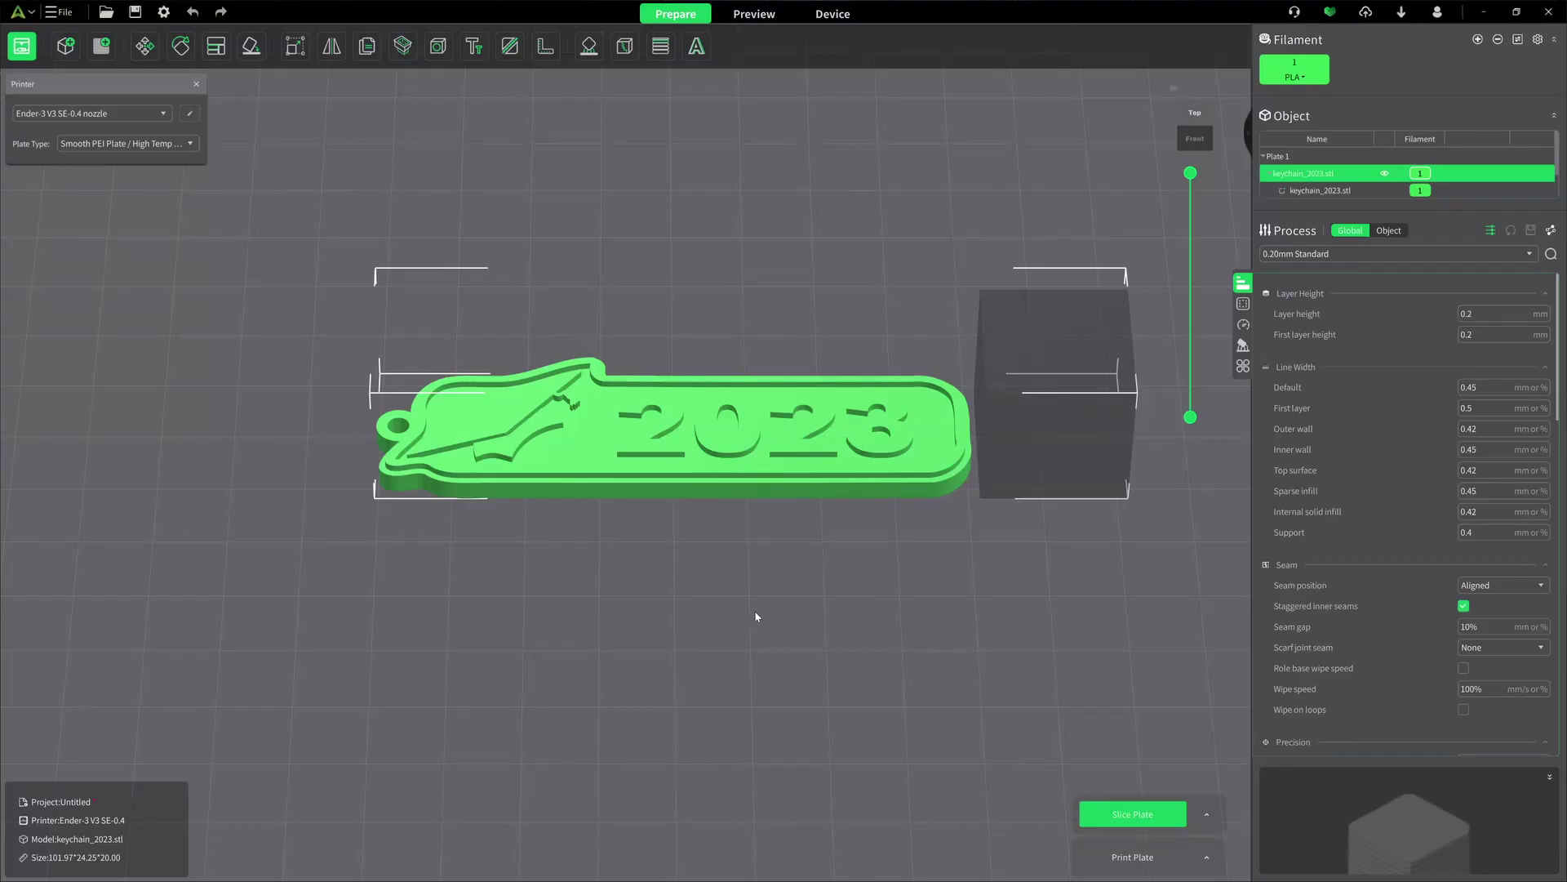
scroll(729, 595, "down", 3)
scroll(729, 595, "down", 2)
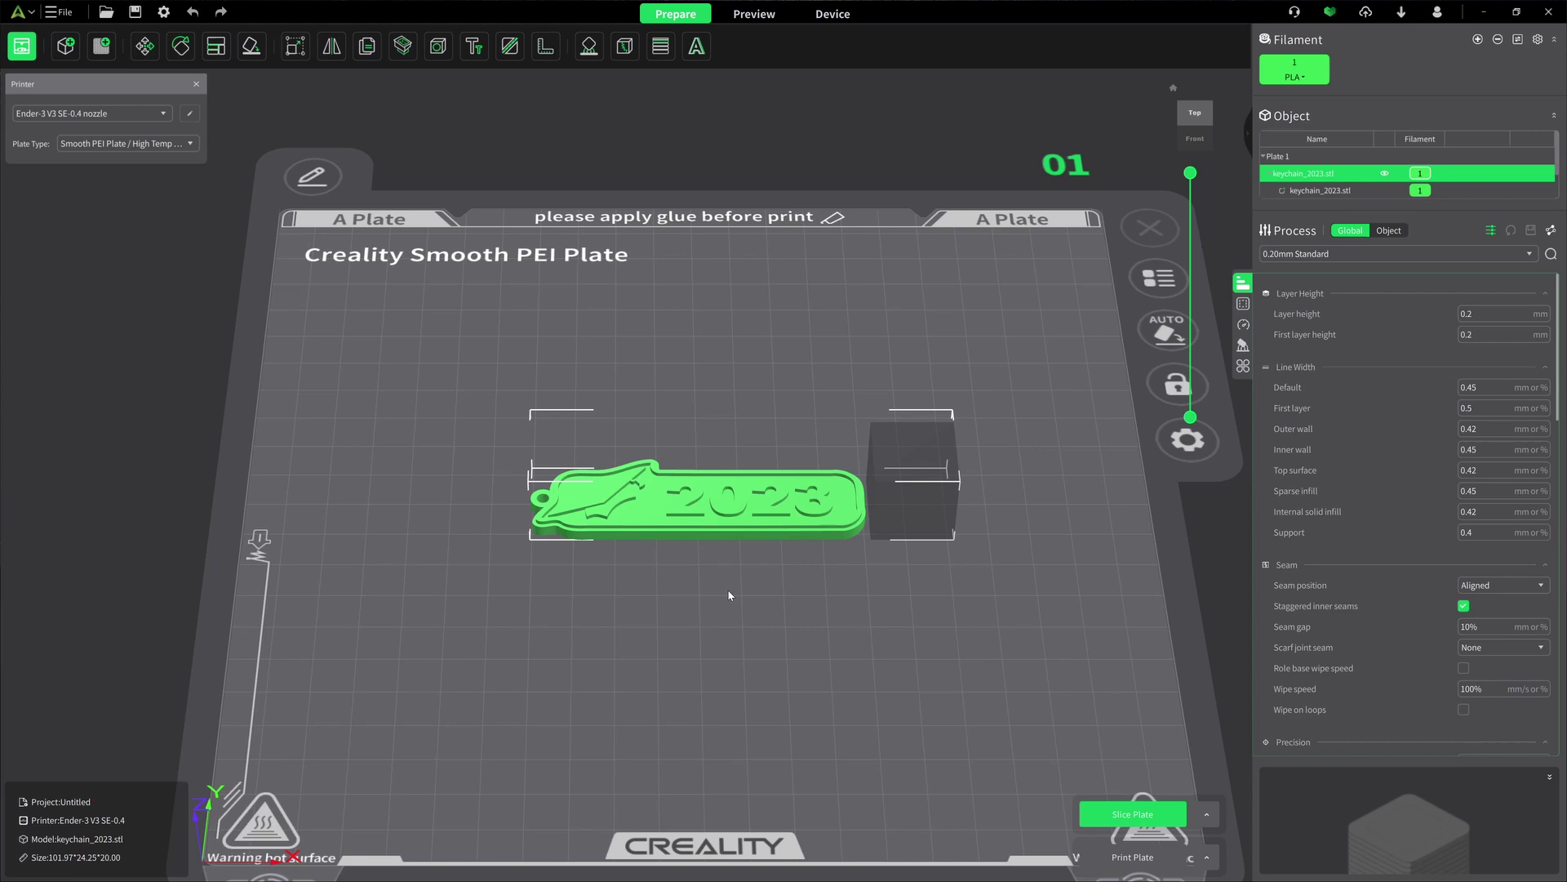
left_click(903, 589)
left_click(908, 516)
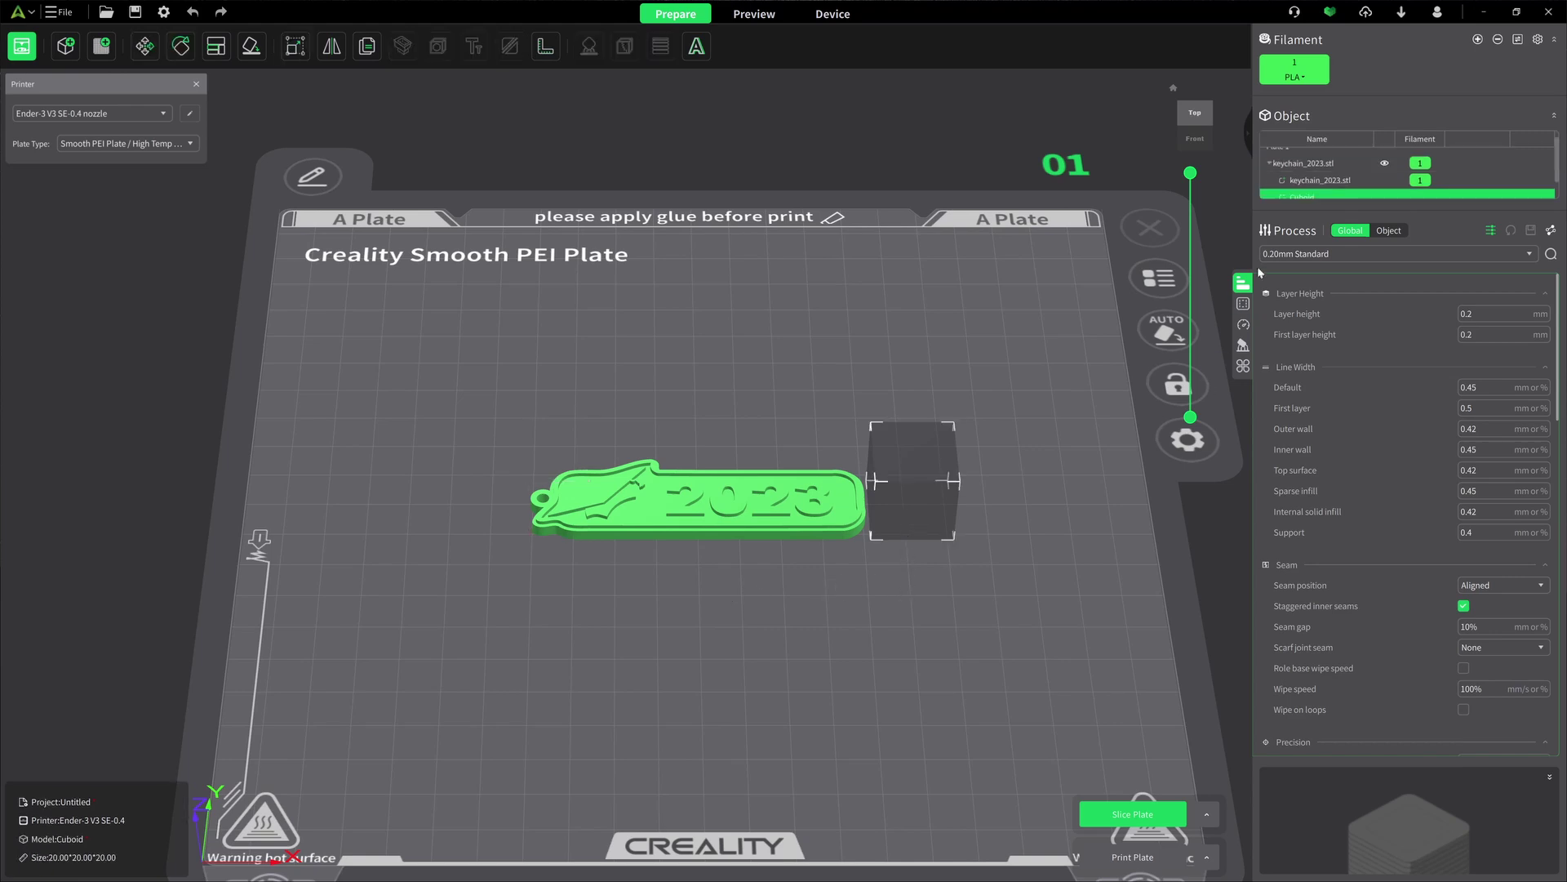
left_click(1389, 231)
scroll(1364, 168, "down", 1)
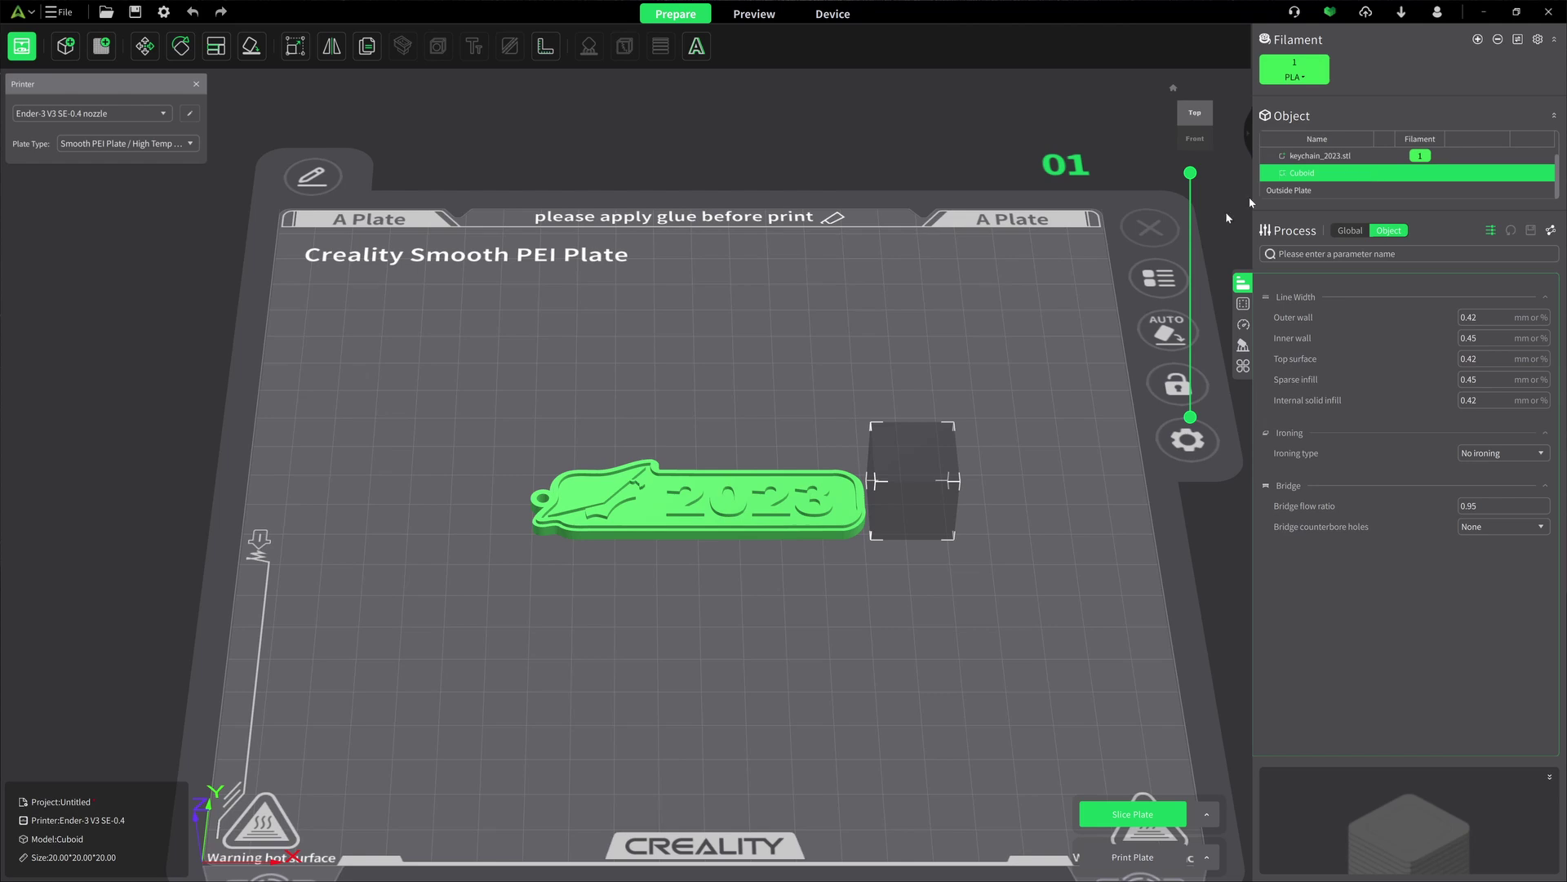
Move the negative cuboid along X over the numerals to about 123.25 mm and stretch its X size to about 49.85 mm.
left_click(145, 45)
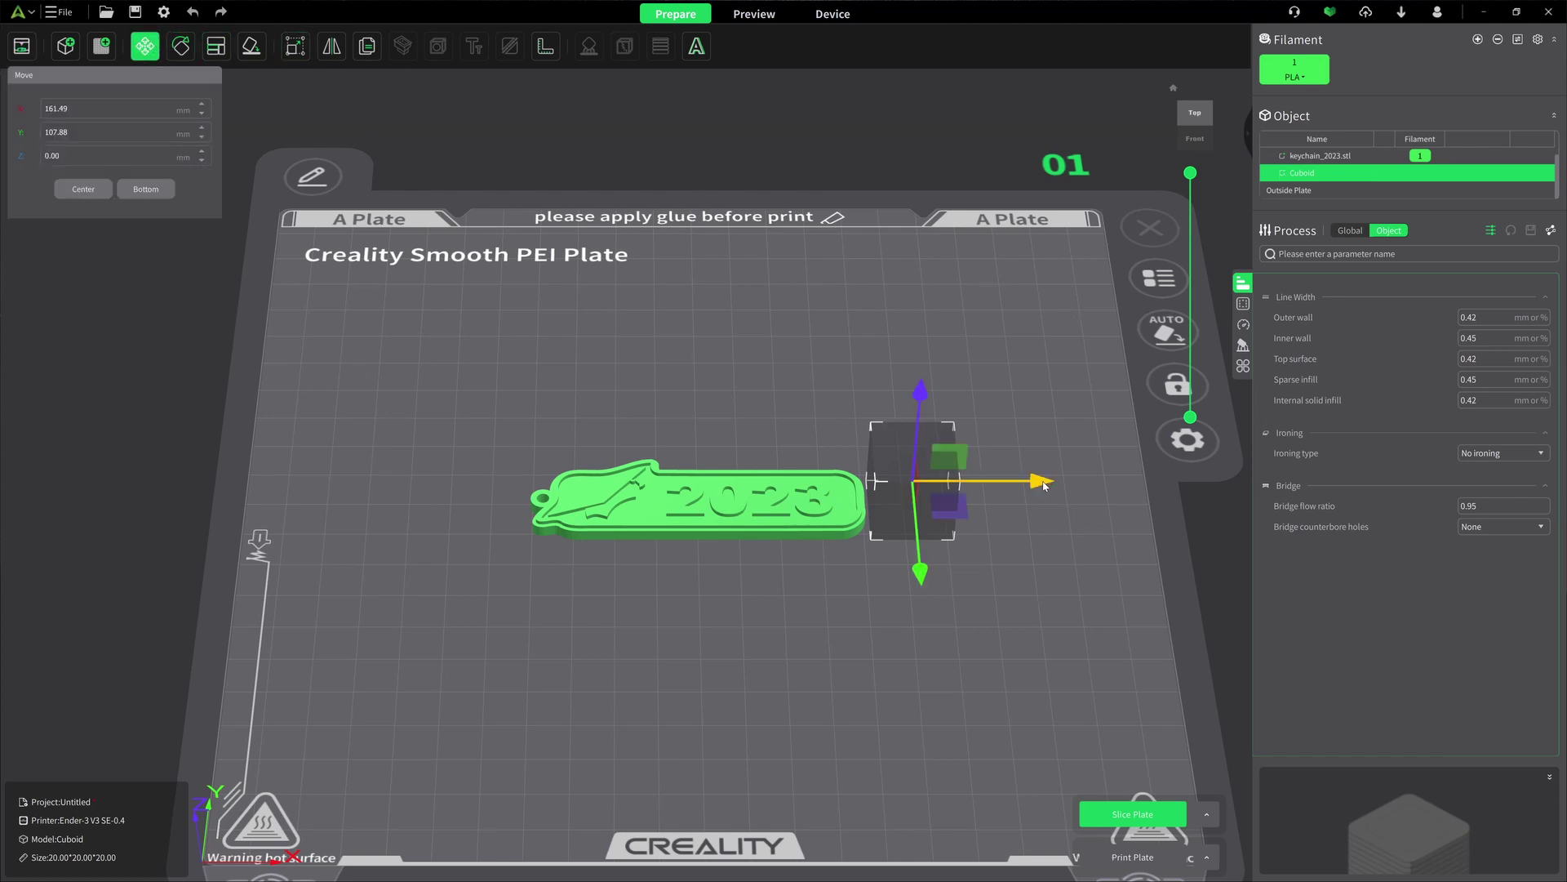
left_click_drag(1044, 481, 892, 483)
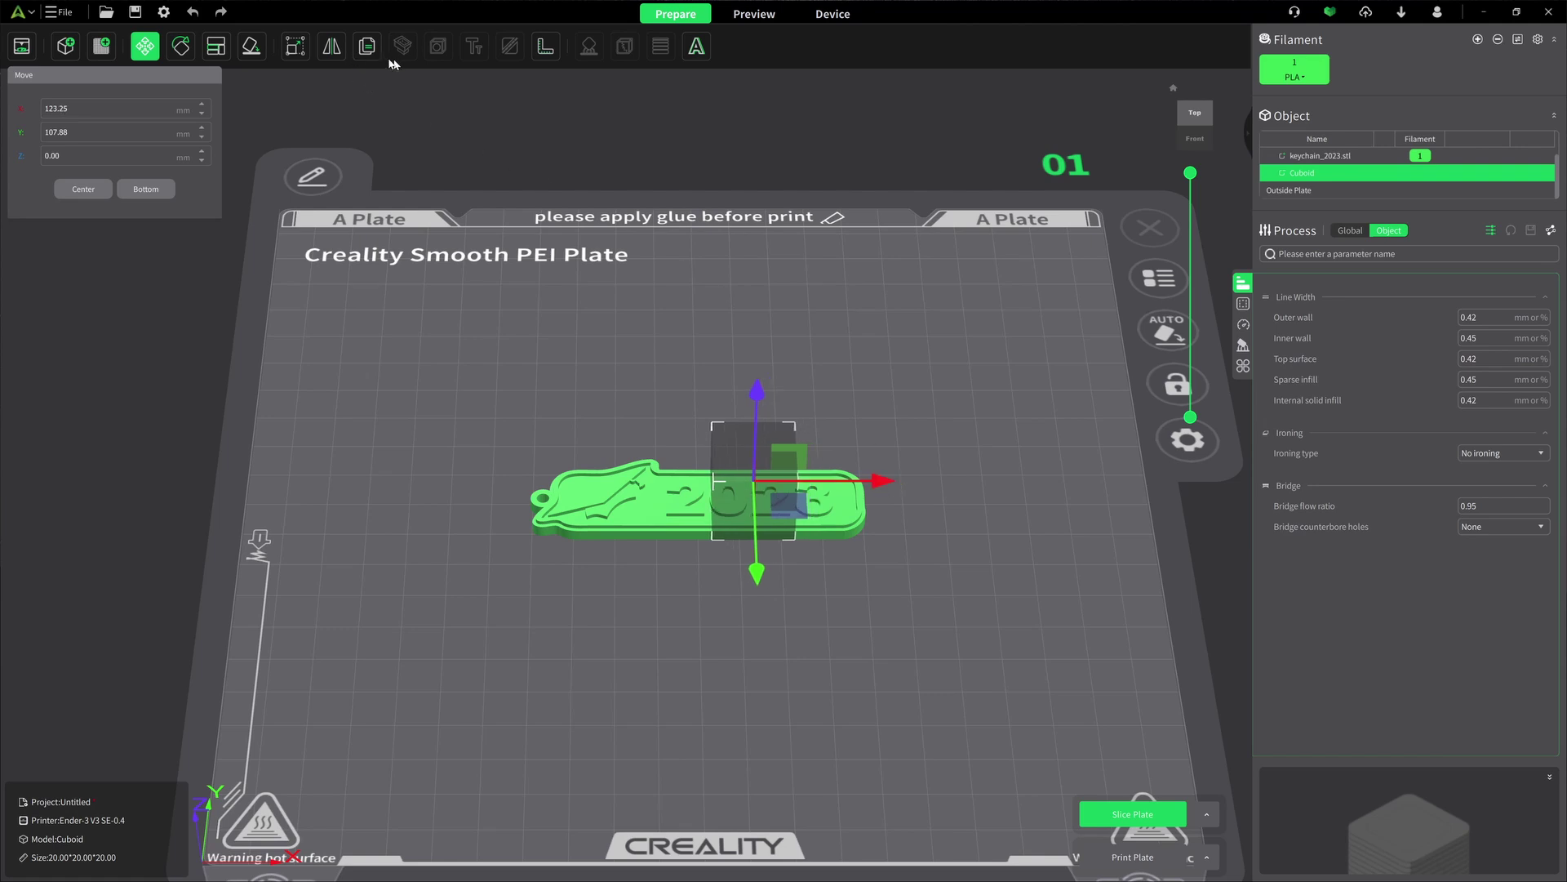
left_click(296, 45)
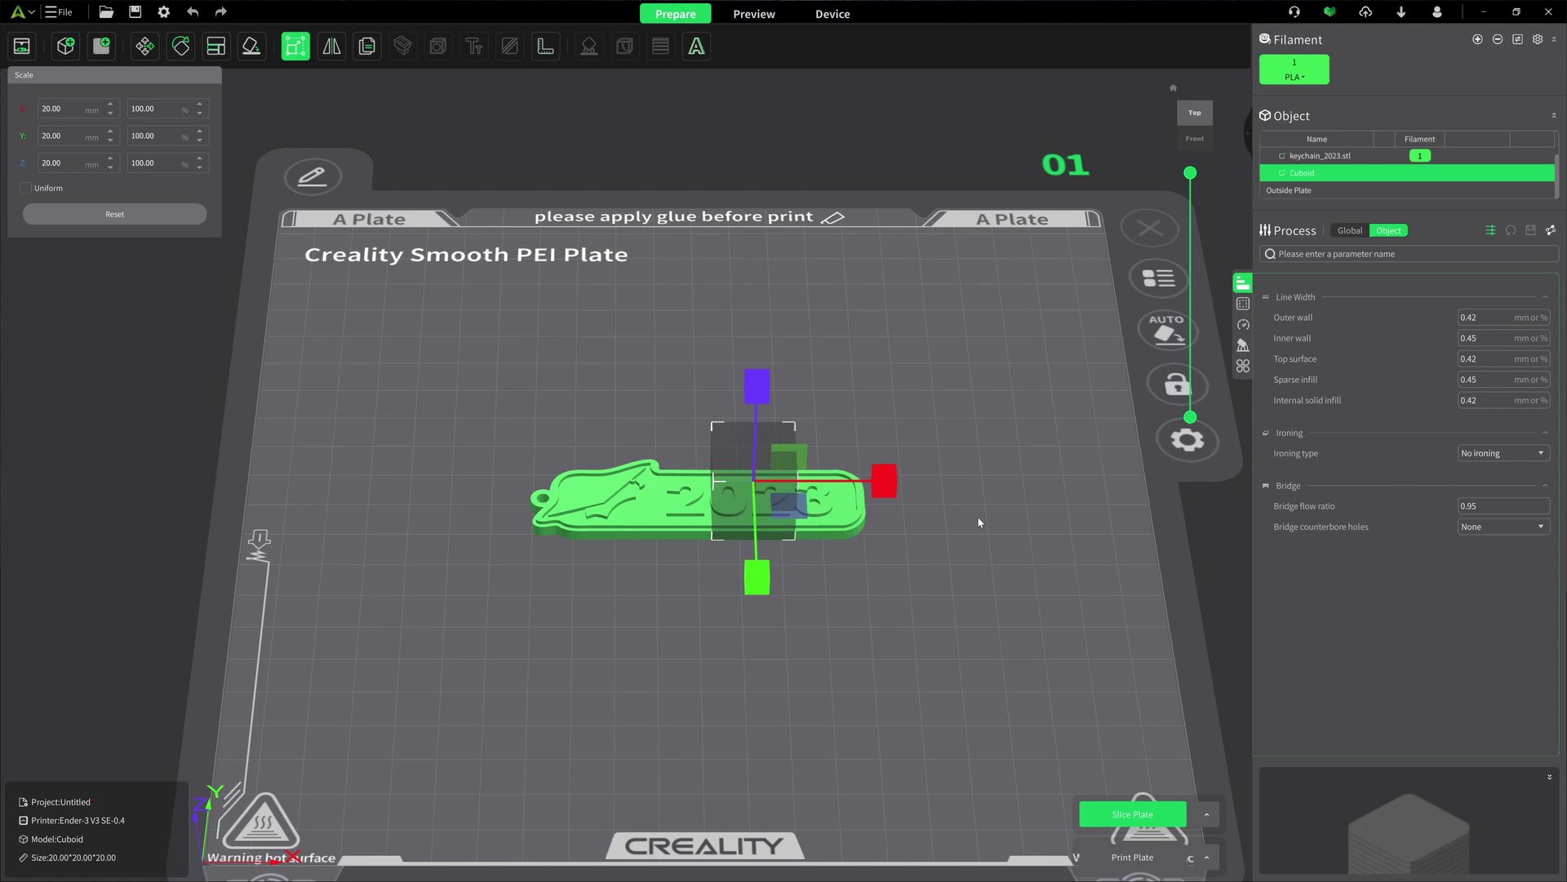
left_click_drag(895, 490, 1102, 536)
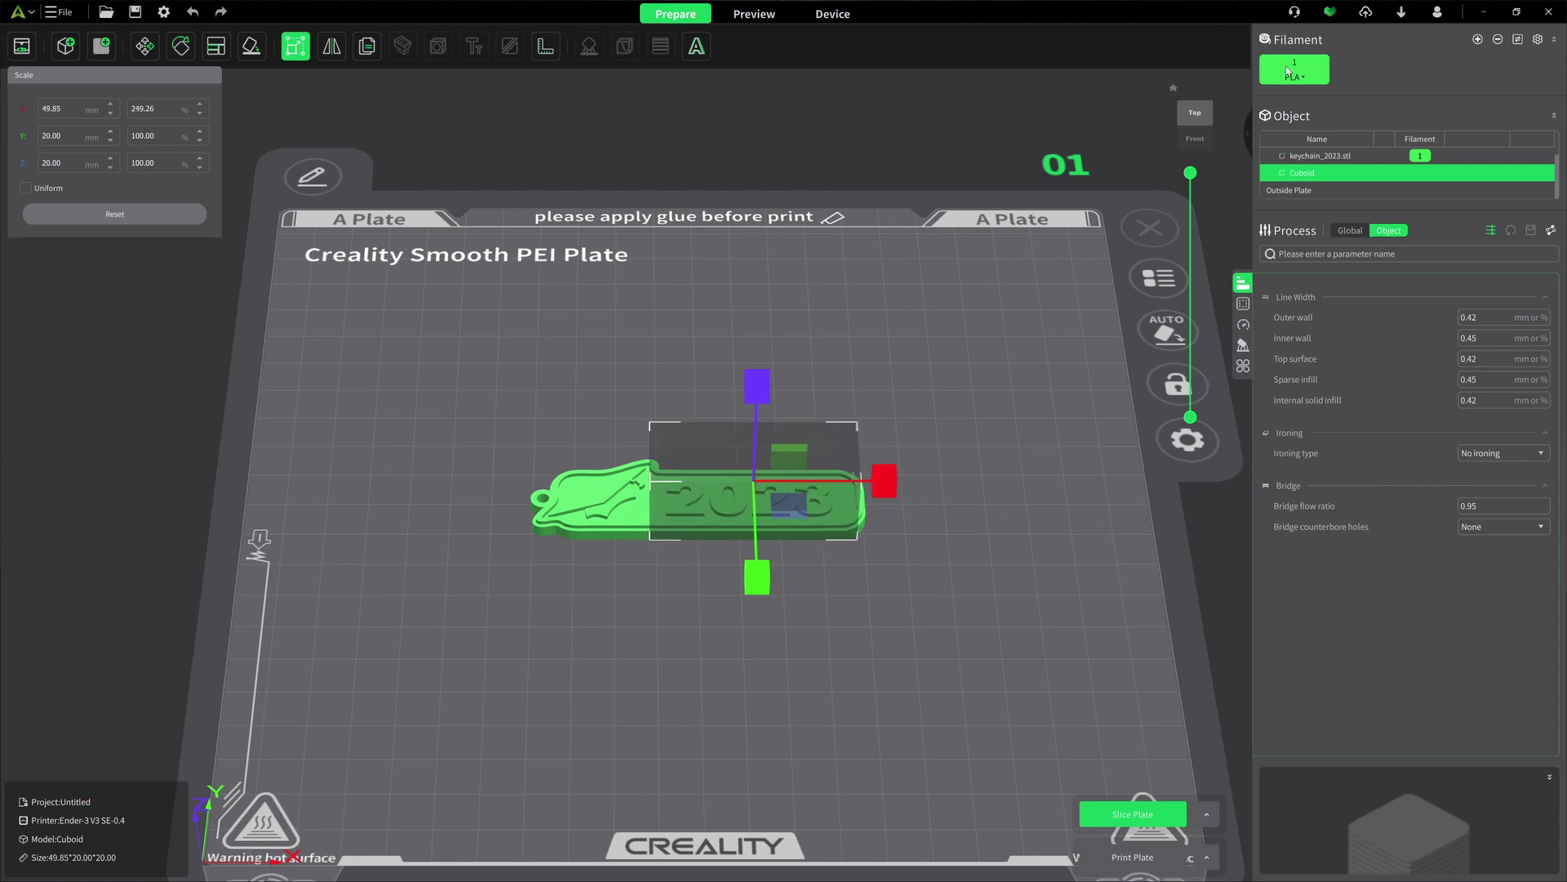
Viewed from the top, shrink the negative cuboid to about 46.4 mm in X and 15.9 mm in Y.
left_click(1200, 116)
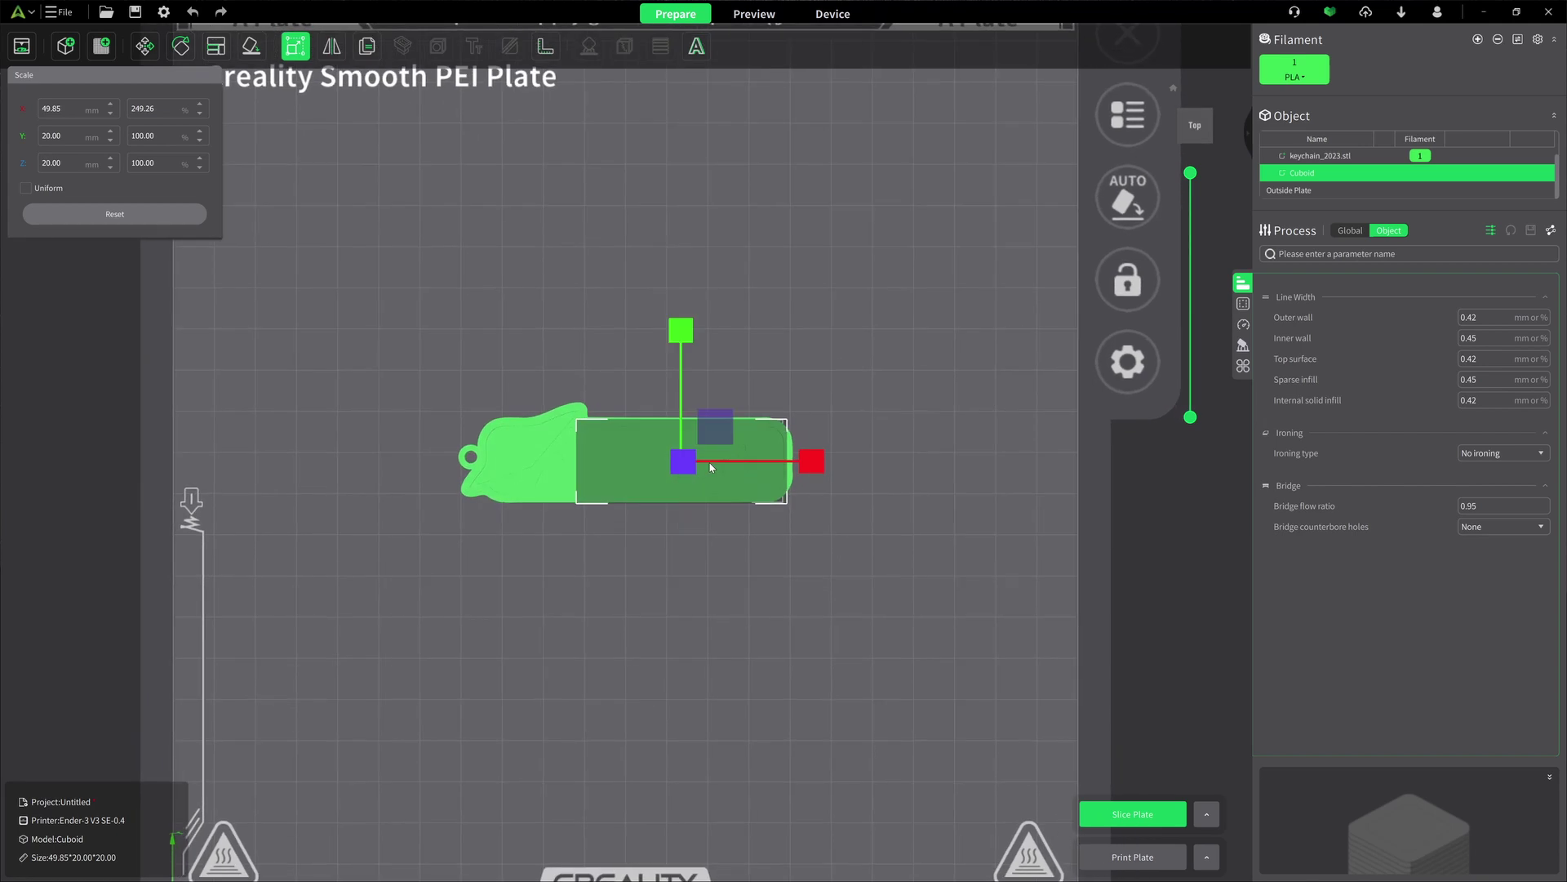
scroll(678, 463, "up", 5)
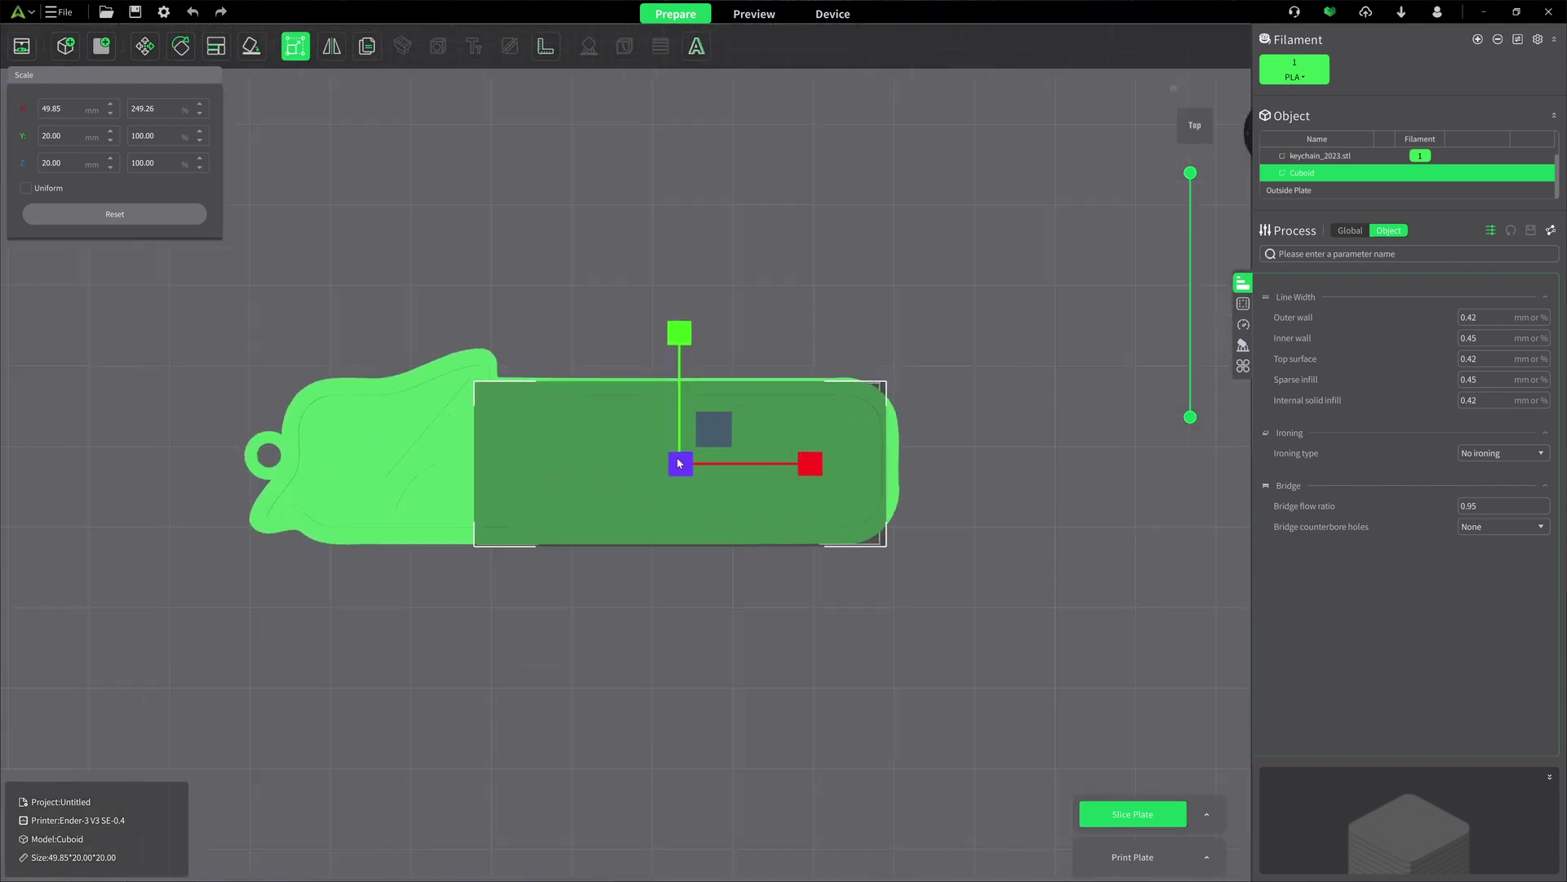
left_click_drag(686, 333, 682, 361)
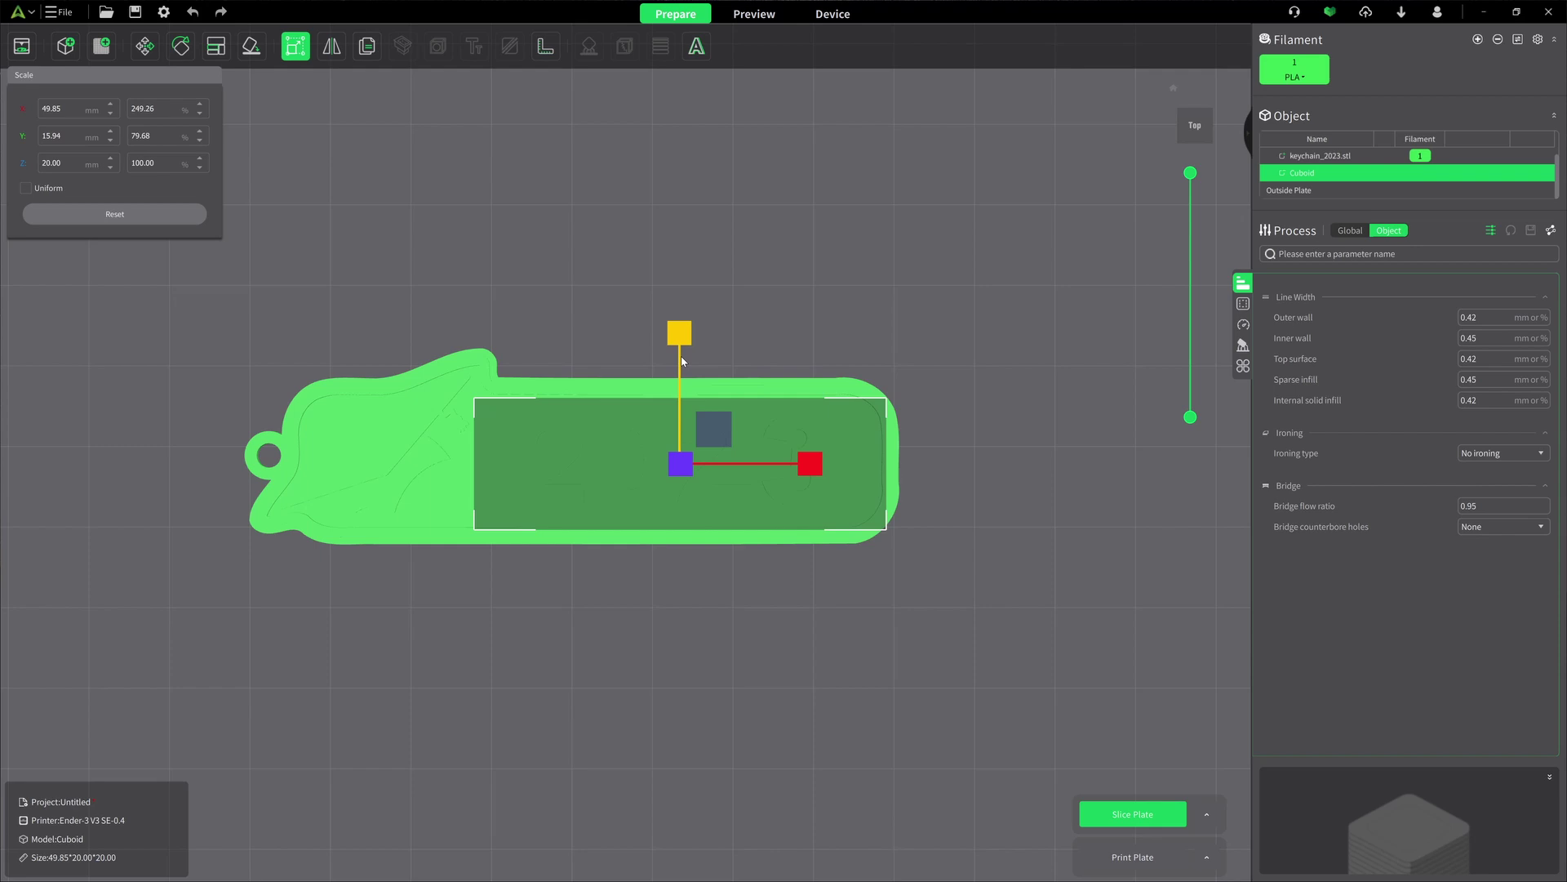
mouse_move(810, 464)
left_mouse_down()
mouse_move(794, 471)
mouse_move(808, 470)
left_mouse_up()
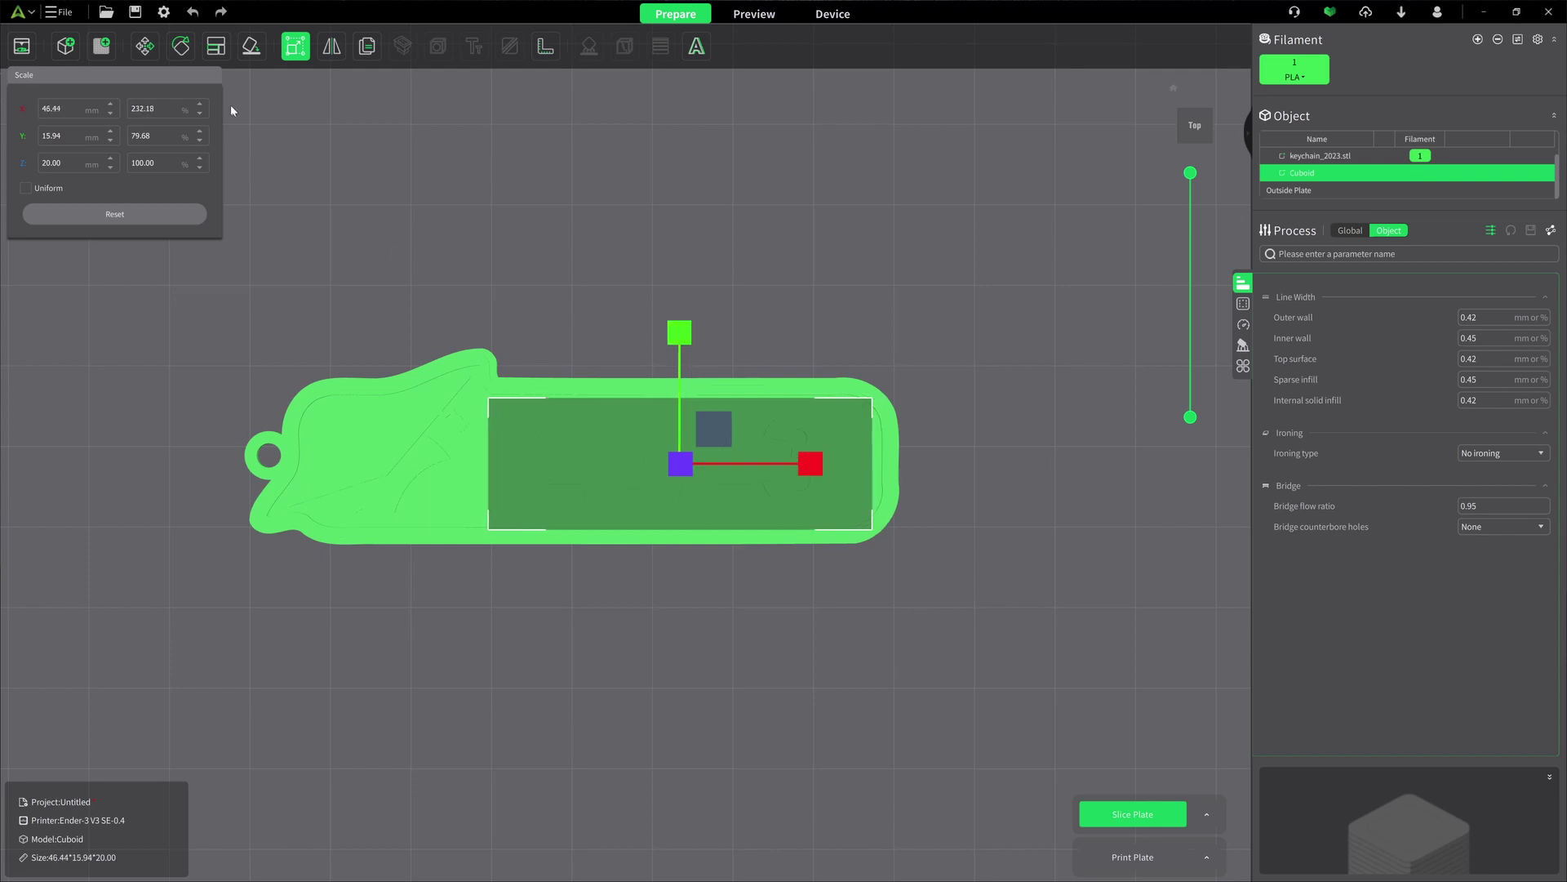
Shift the negative cuboid to about X 121.25 mm and reduce it to about 41.6 by 14.1 mm, inside the keychain's raised border.
left_click(155, 46)
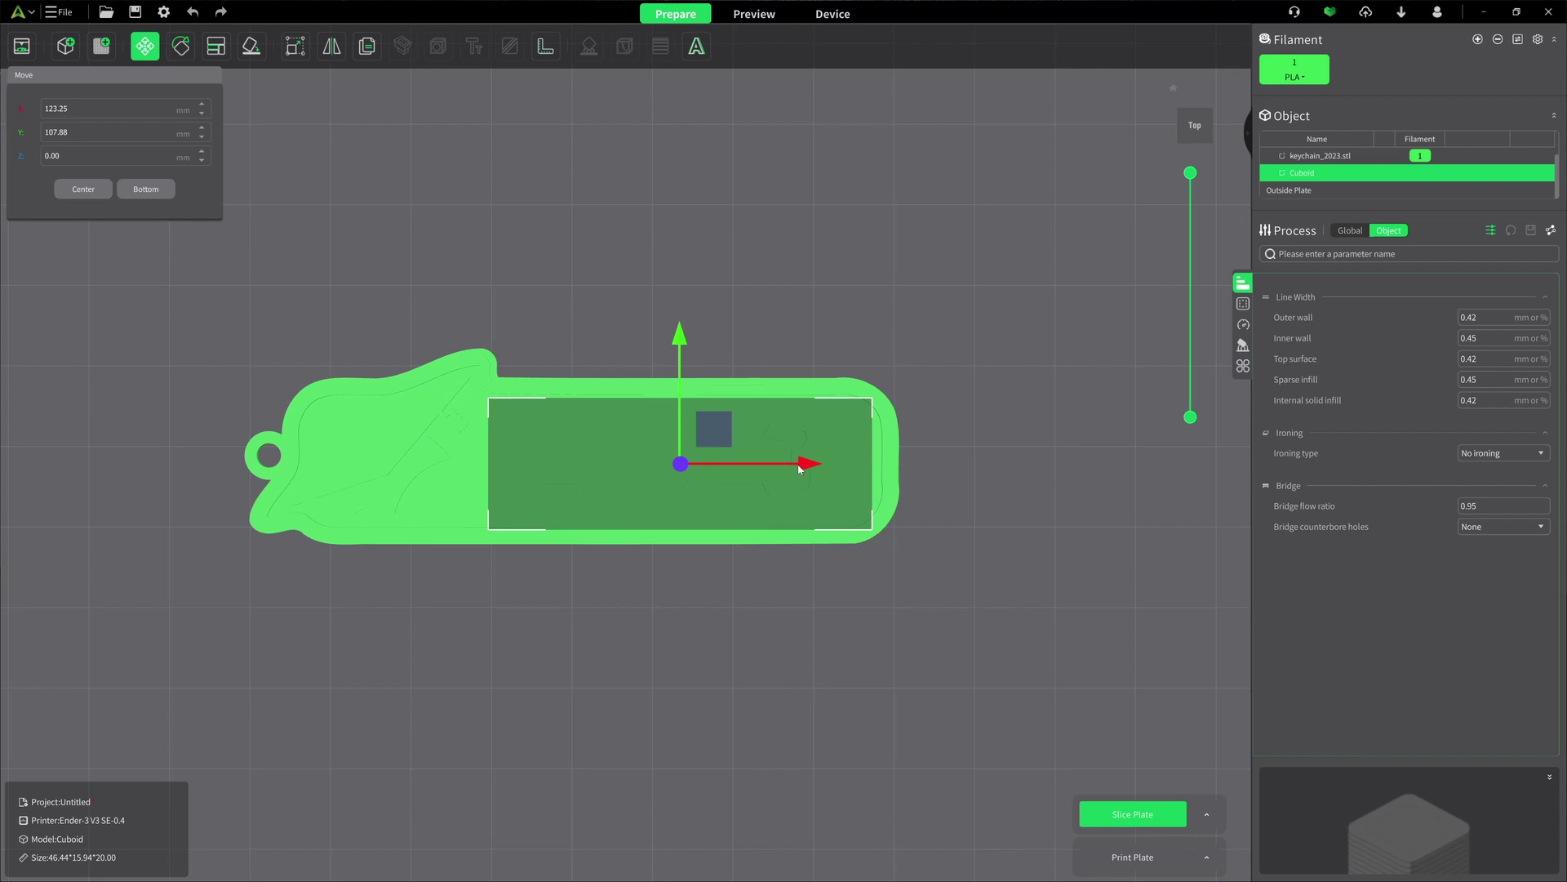
left_click_drag(805, 467, 787, 467)
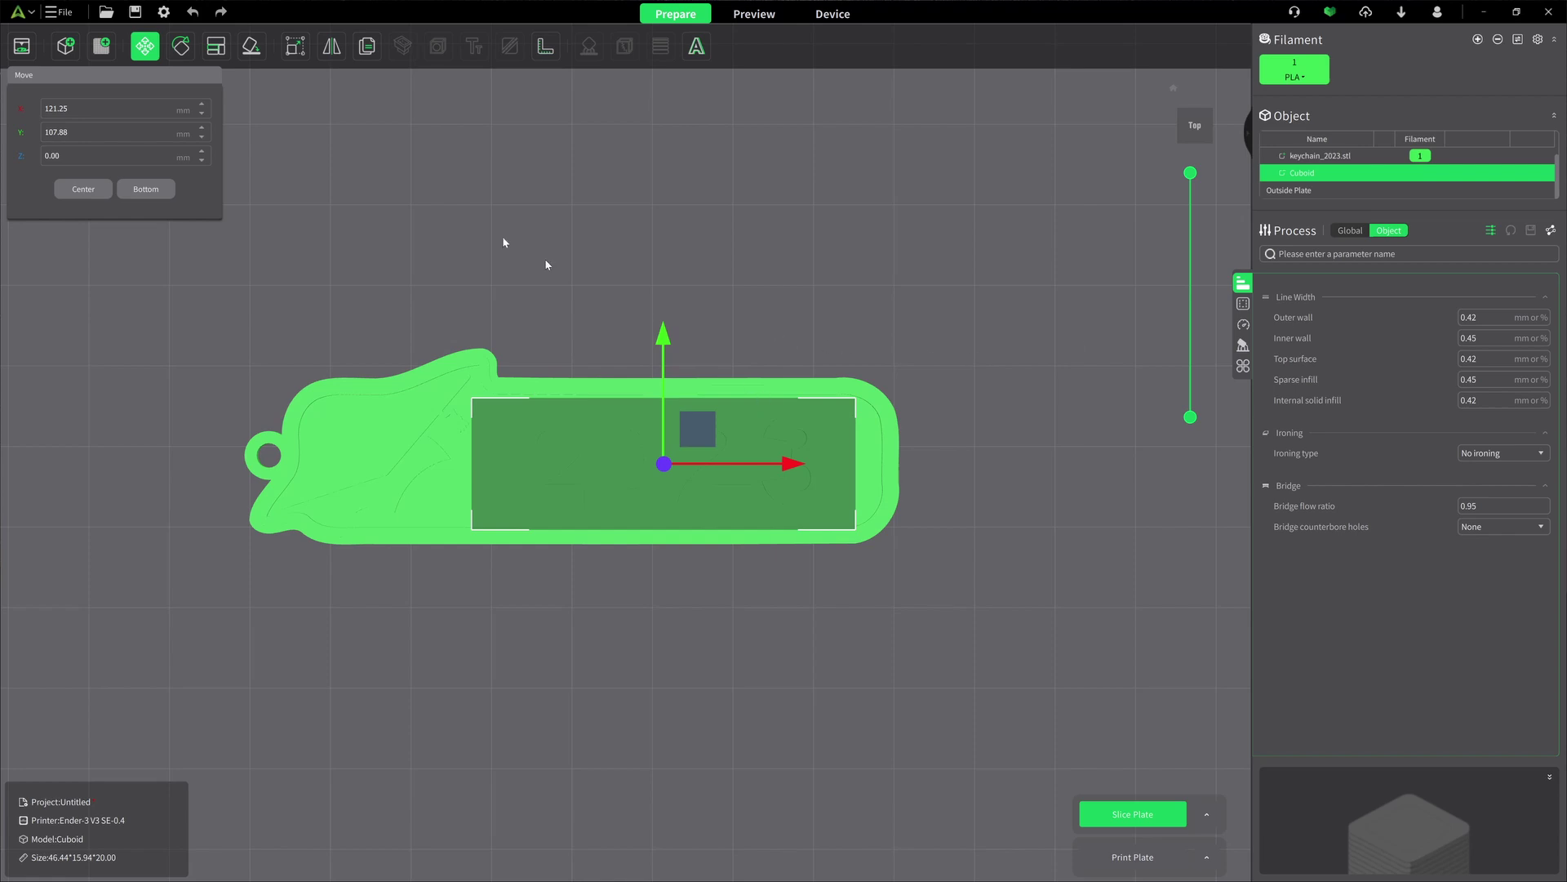
left_click(296, 46)
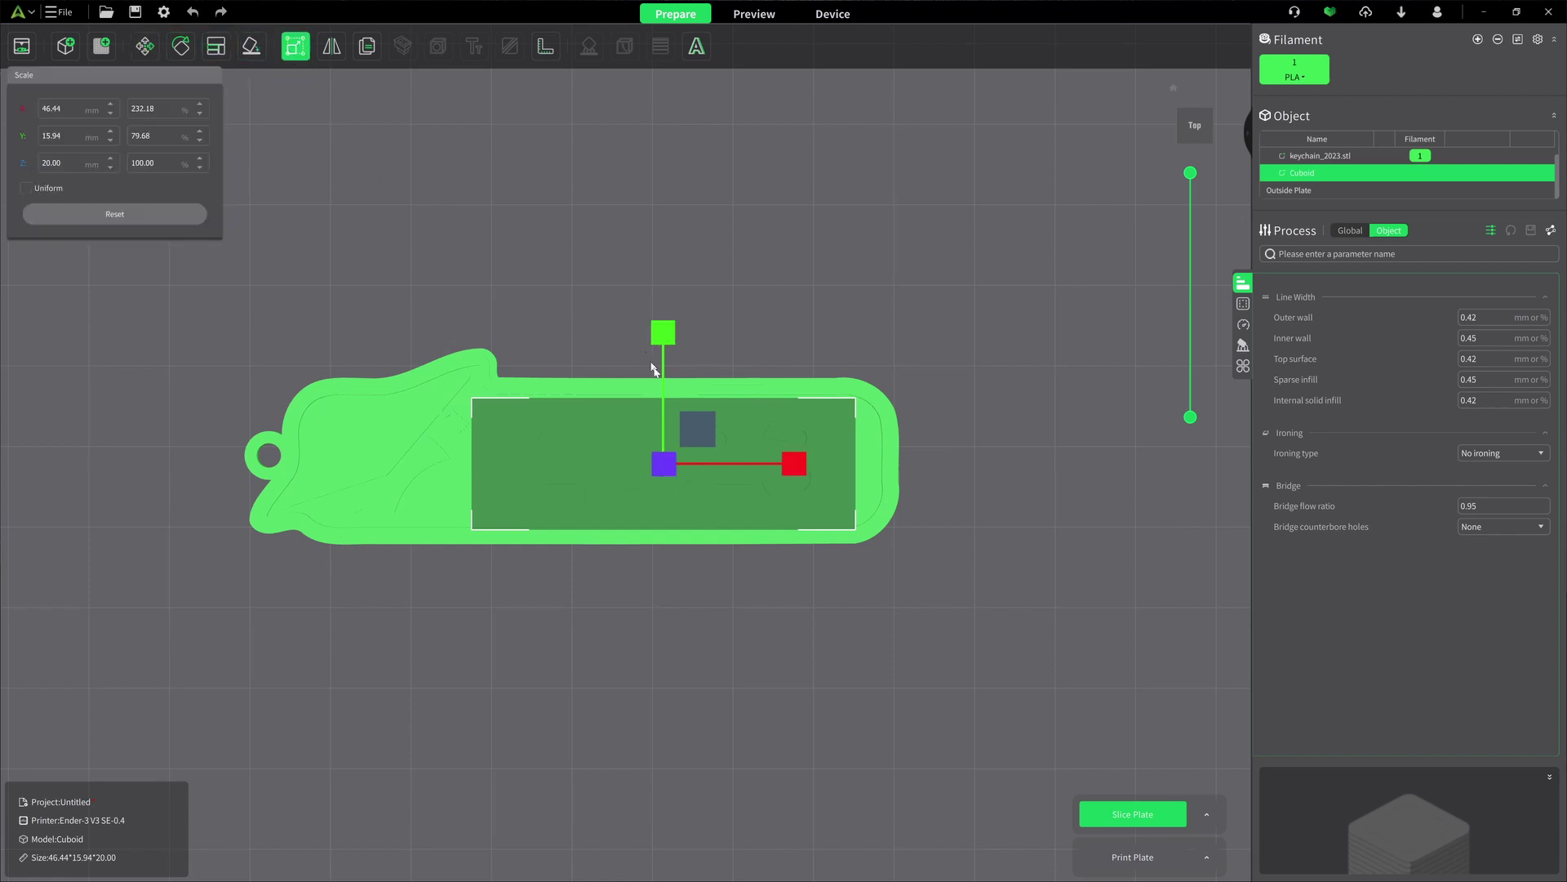
left_click_drag(796, 465, 781, 469)
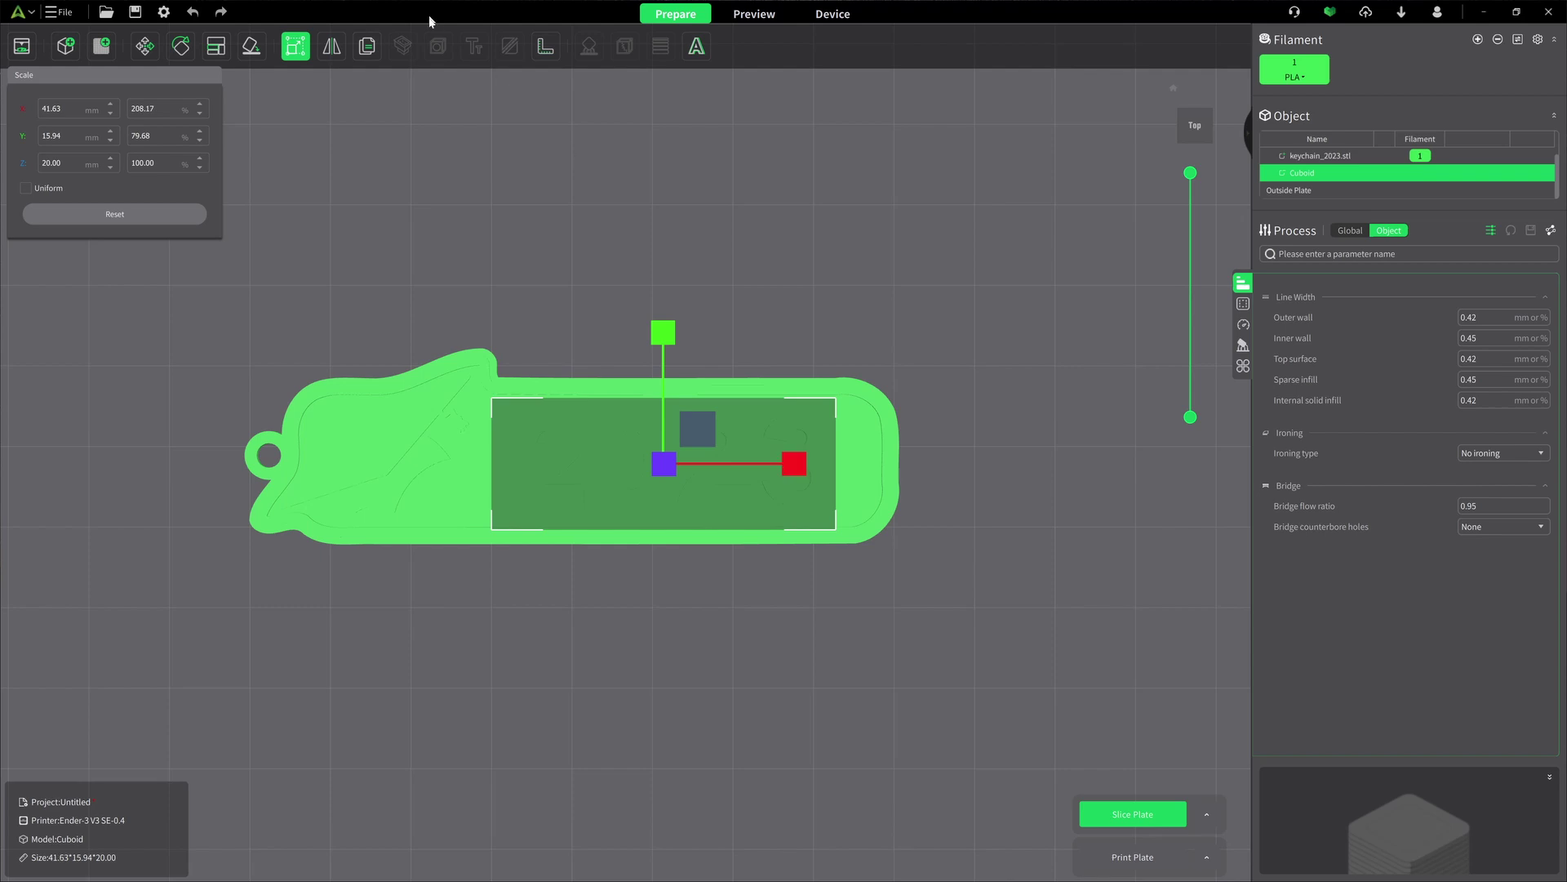
left_click_drag(658, 331, 655, 346)
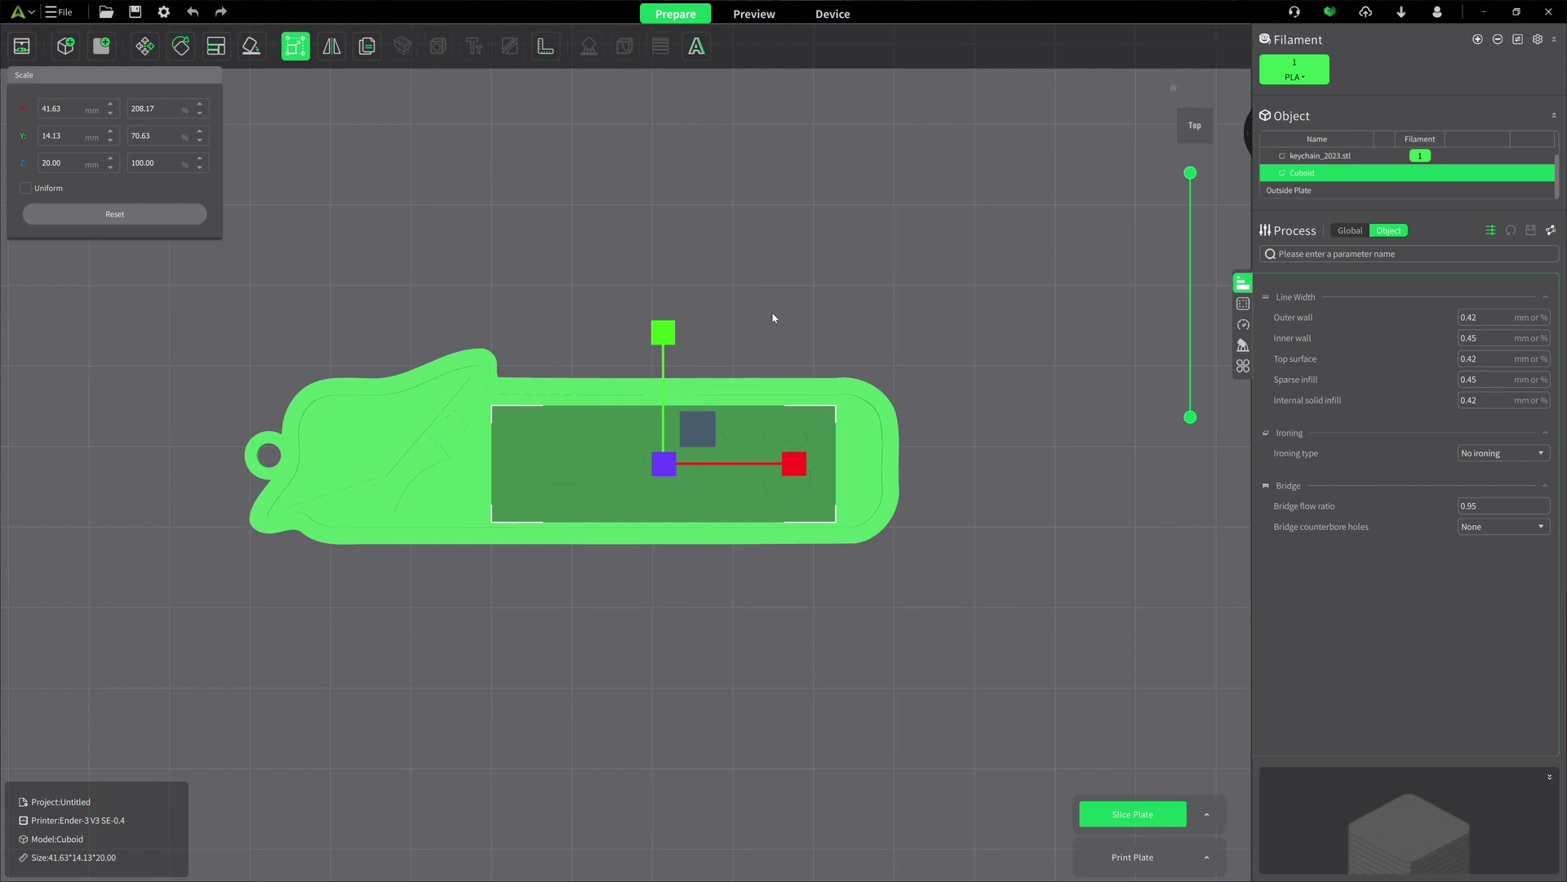
left_click(1064, 157)
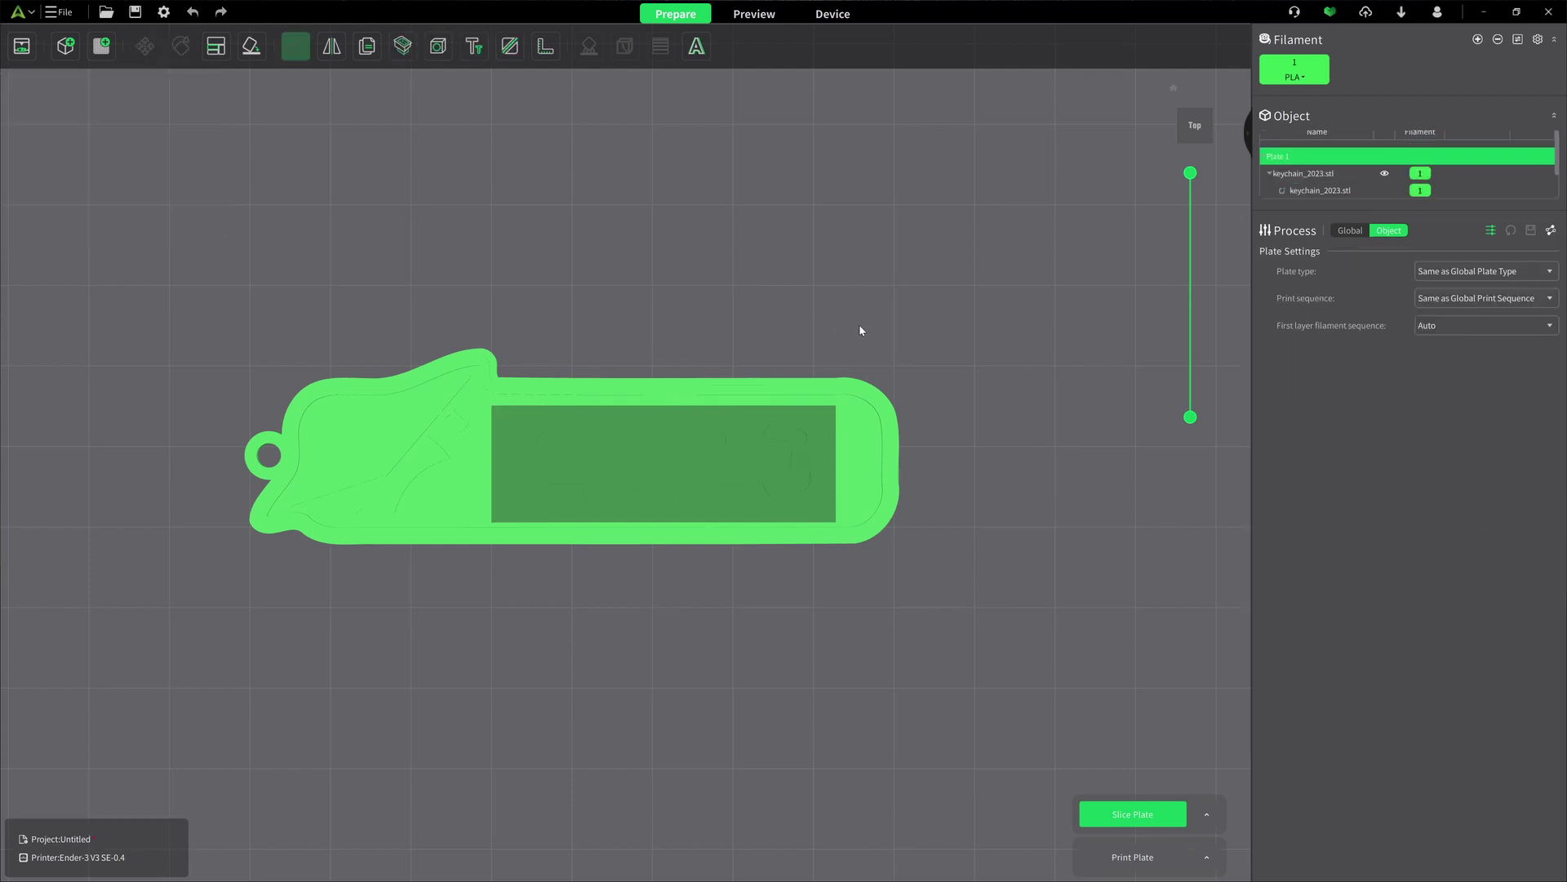
Nudge the negative cuboid along X to about 122.9 mm so that it covers all the numerals.
left_click_drag(860, 332, 792, 282)
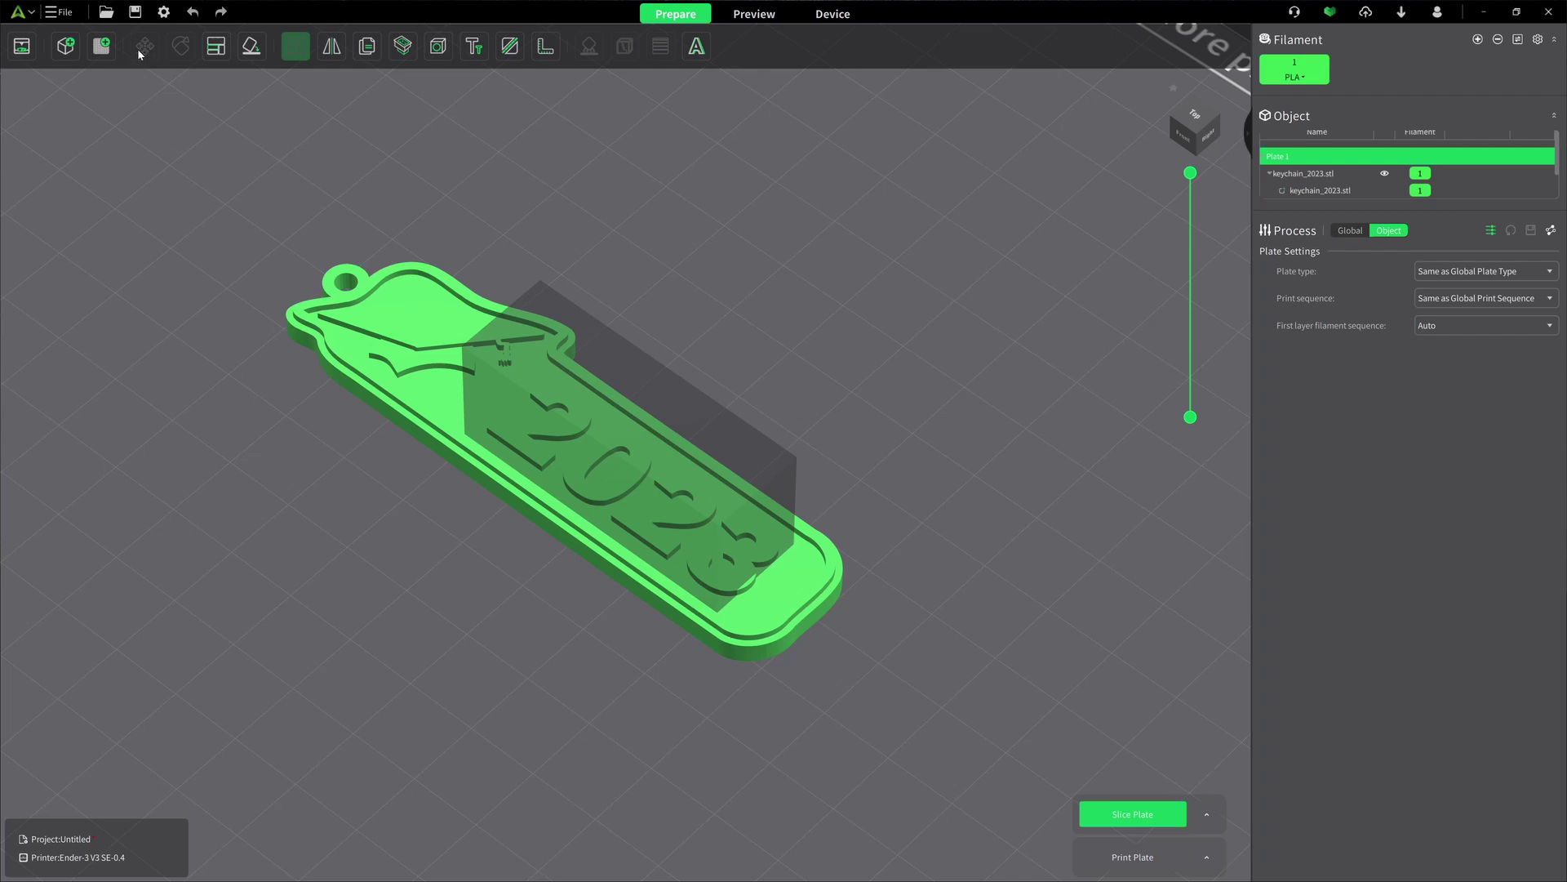
left_click(568, 424)
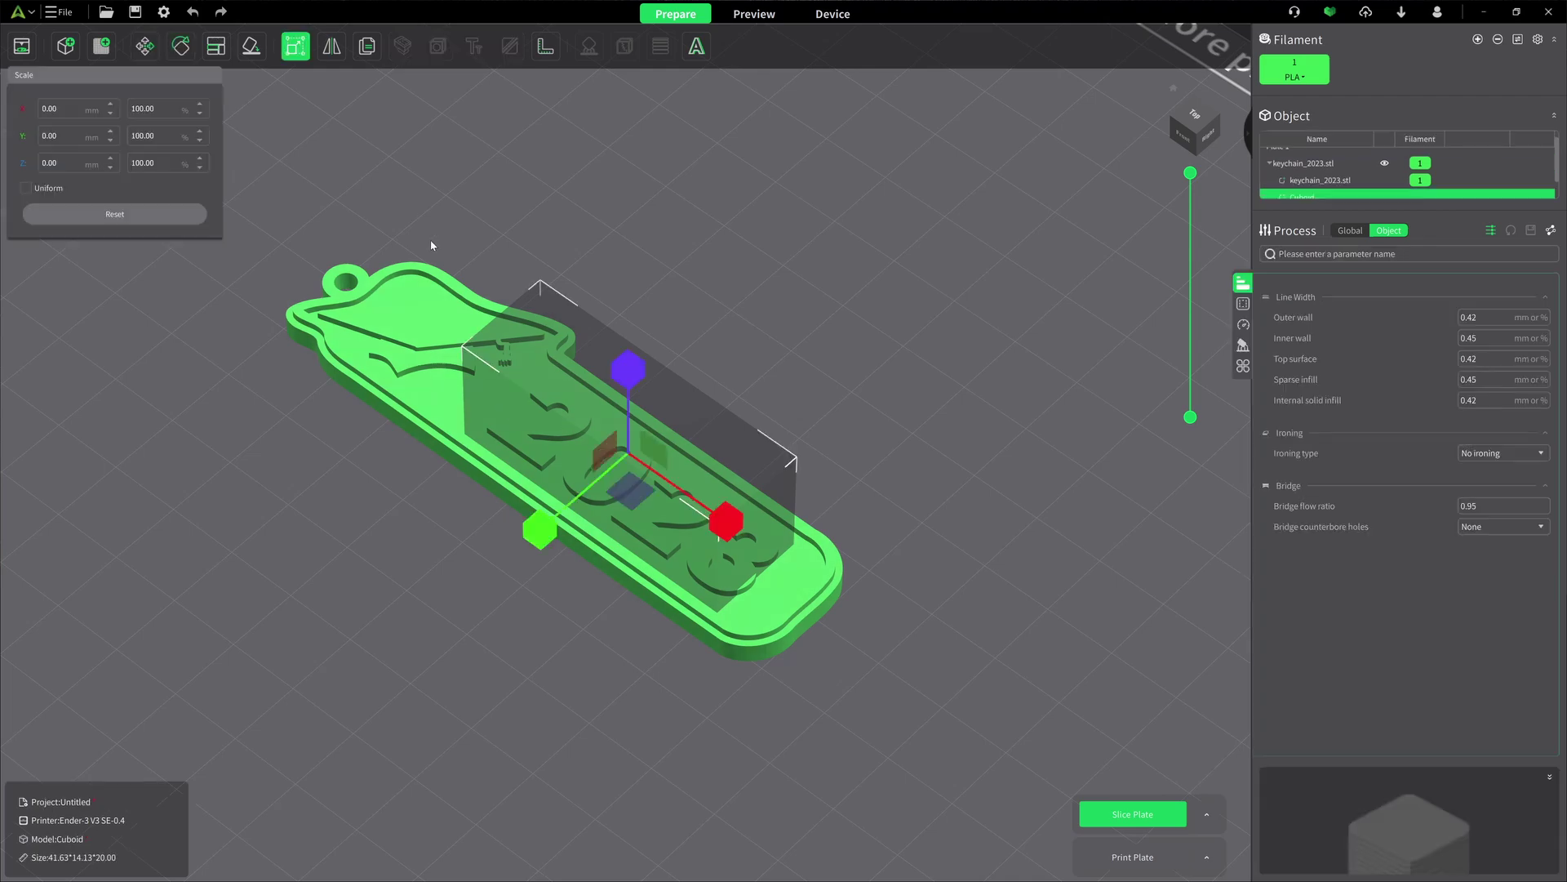
left_click(146, 46)
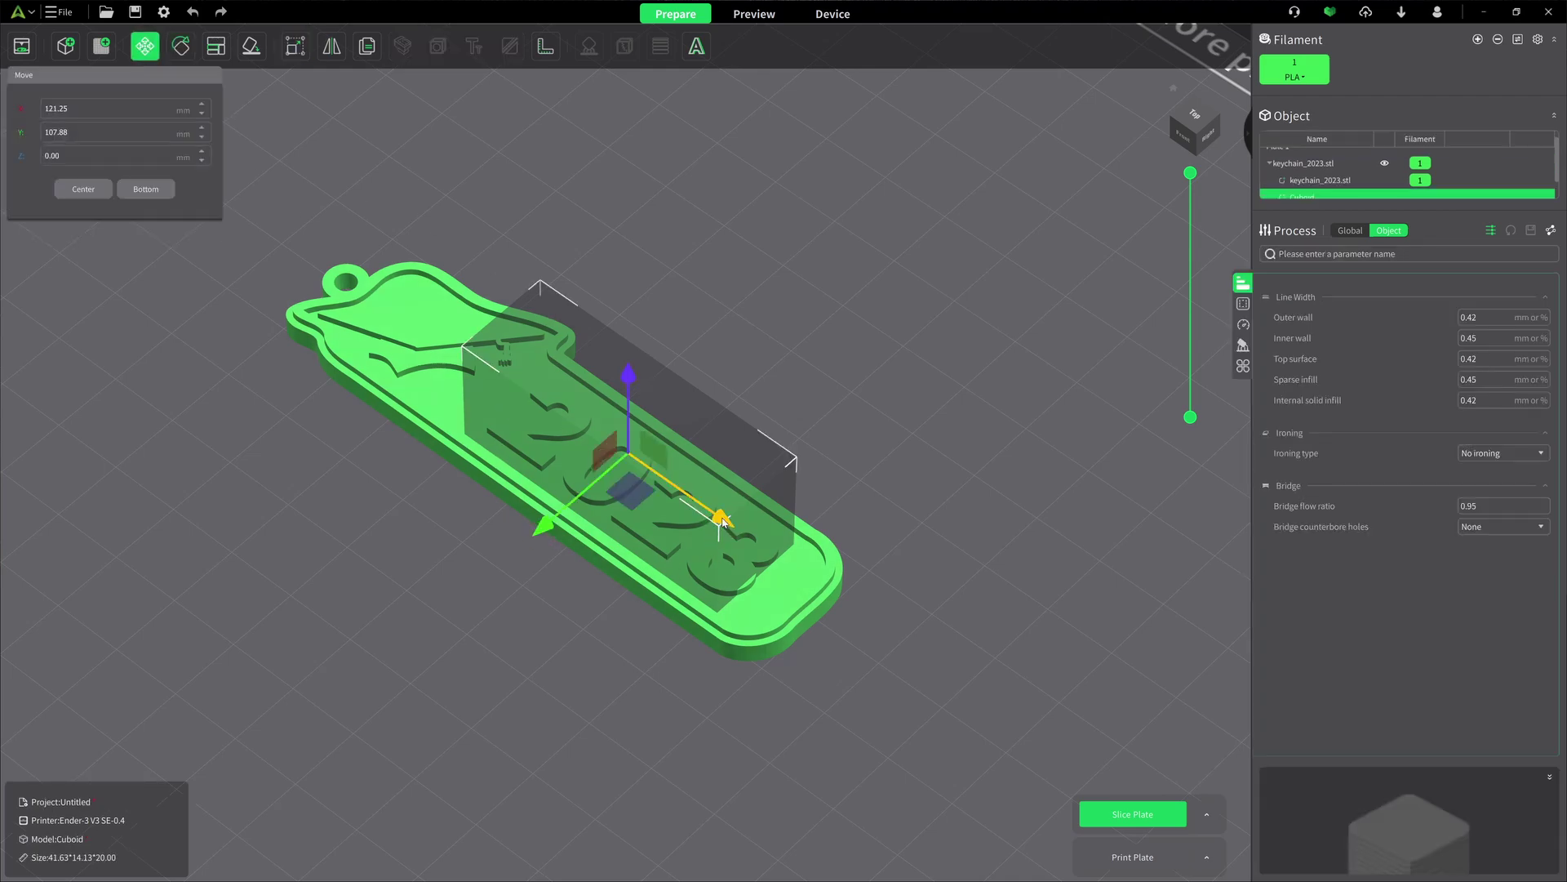
left_click_drag(720, 521, 732, 528)
Raise the negative cuboid by setting its Z position to 3 mm.
left_click_drag(893, 620, 478, 655)
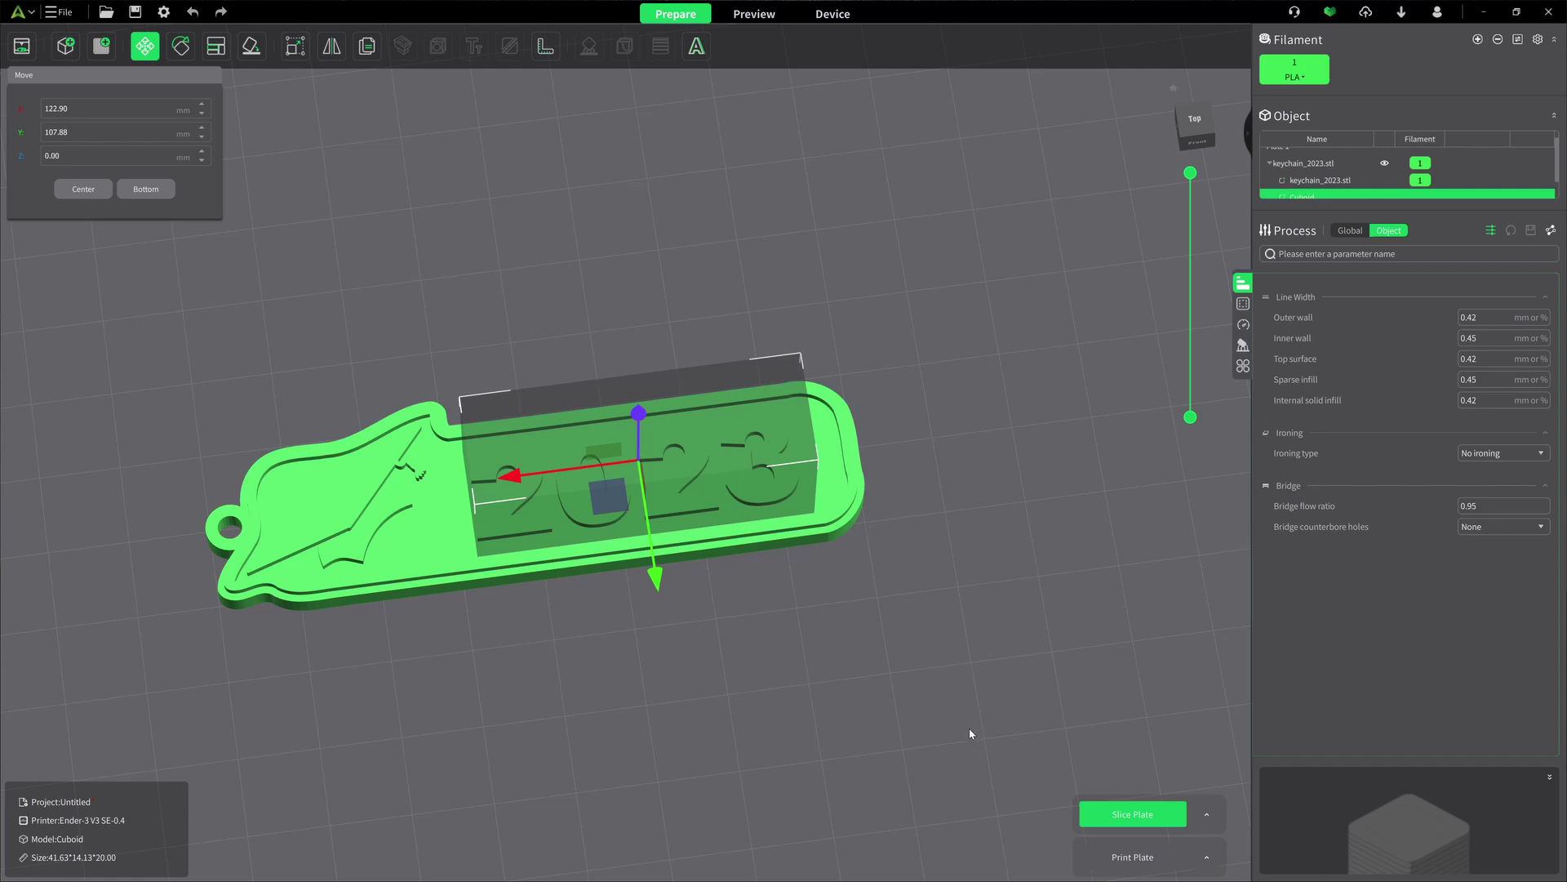
left_click_drag(982, 798, 967, 678)
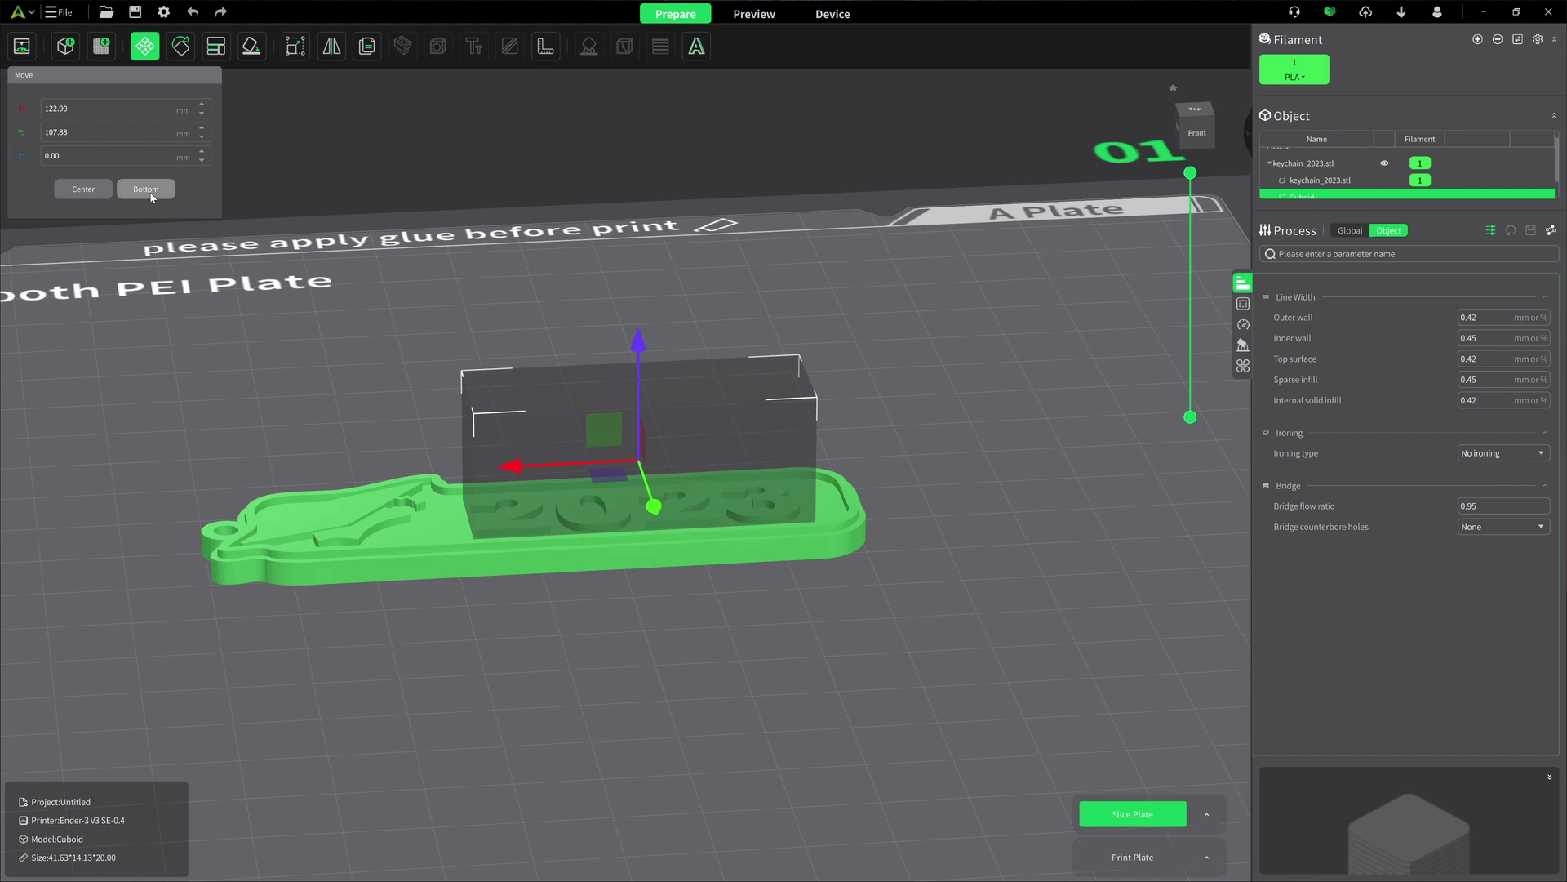
left_click(45, 161)
double_click(70, 159)
type("3")
key("Return")
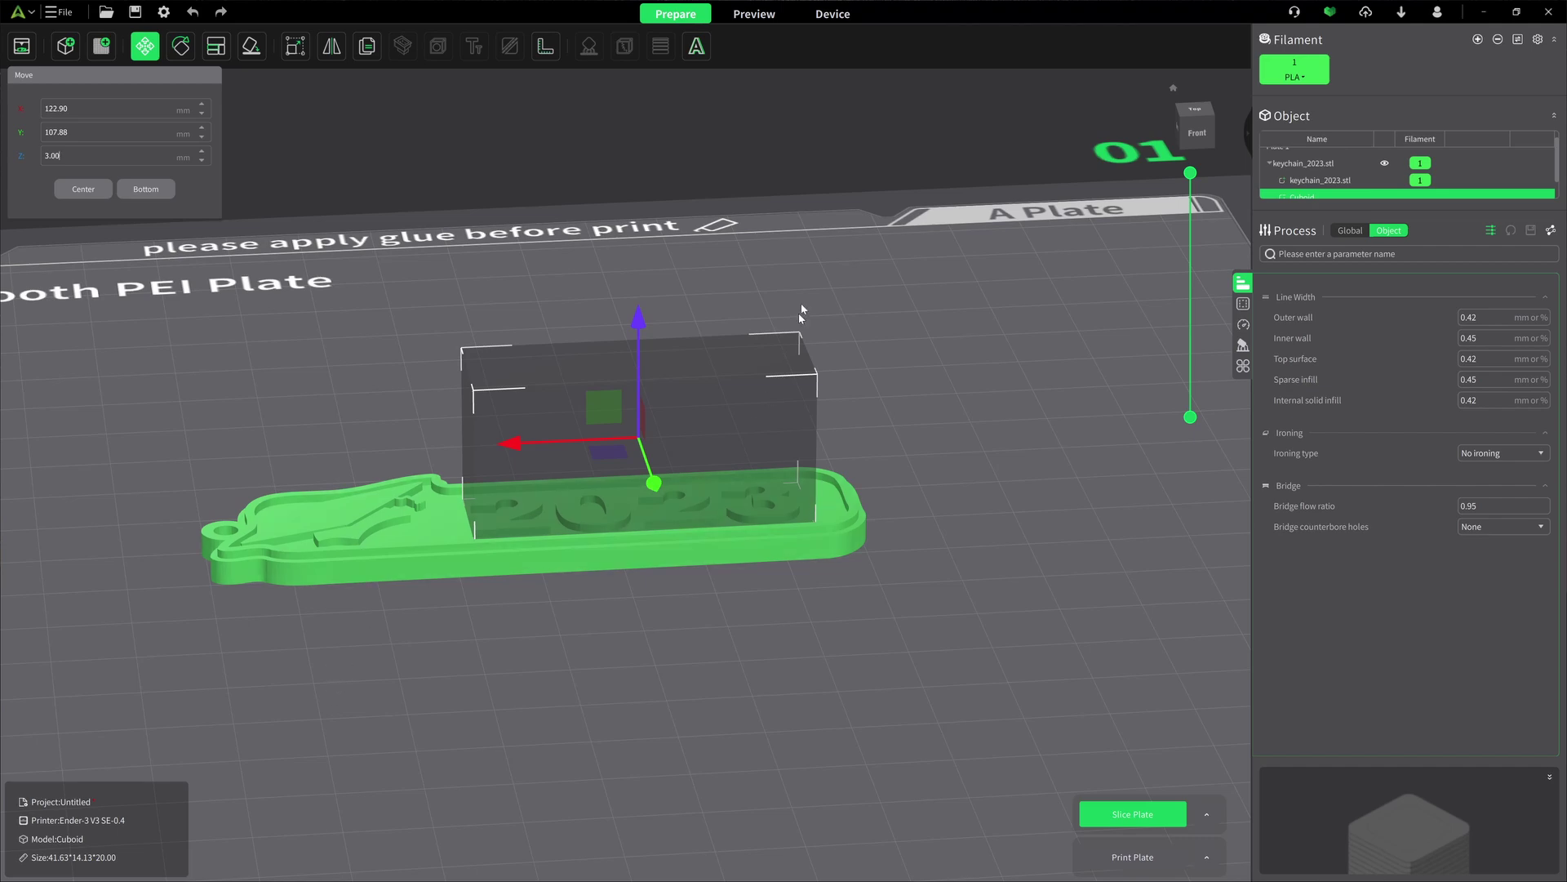
Slice the plate, examine the keychain's numeral area from above in the preview, and return to model preparation.
left_click(1129, 814)
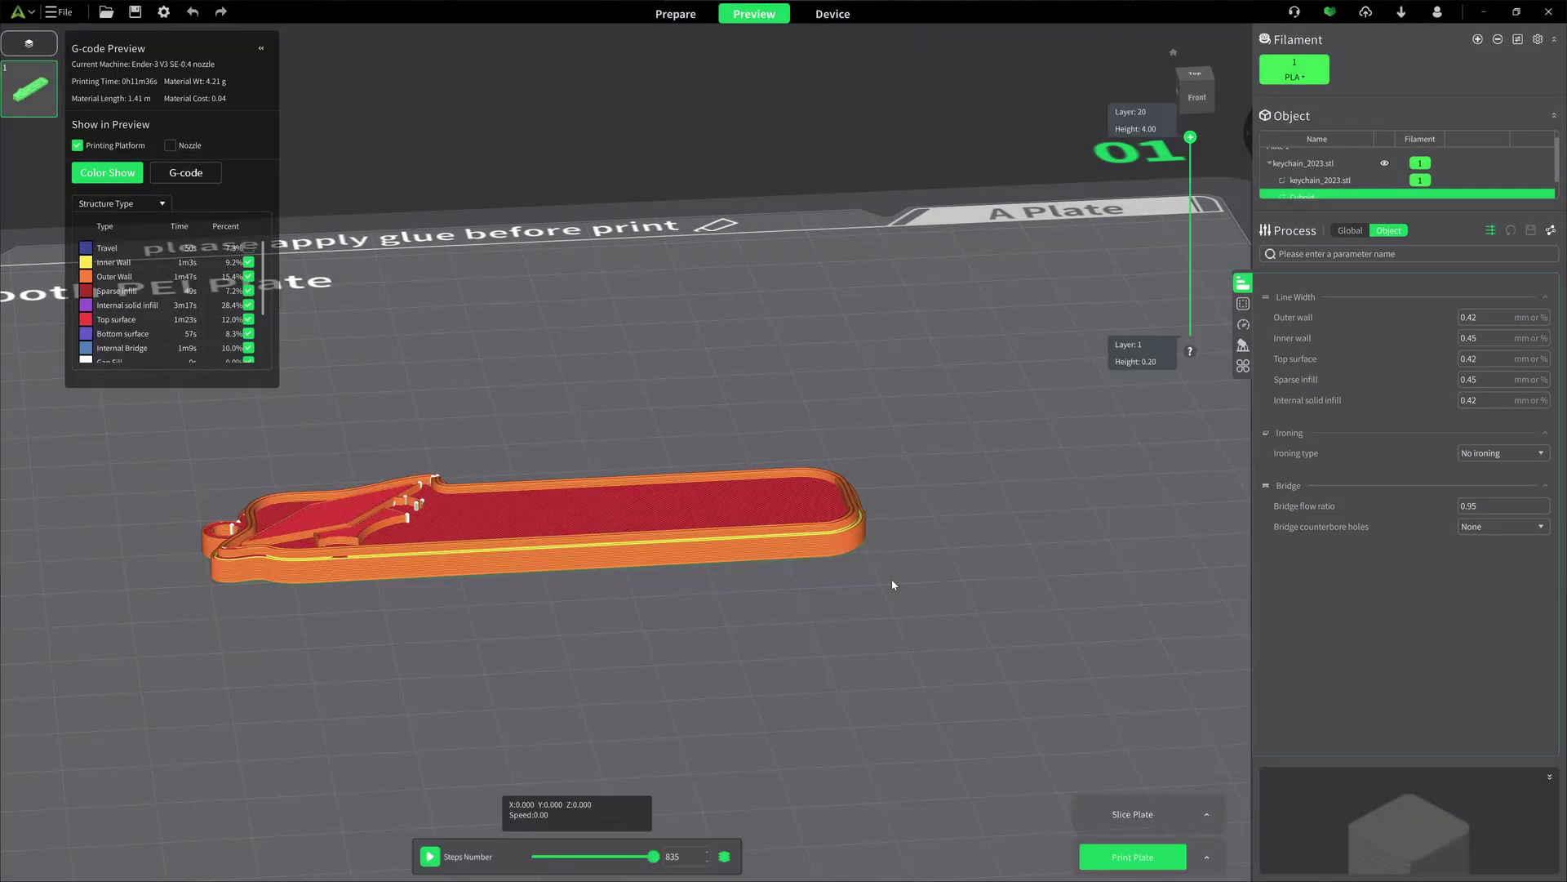
left_click_drag(798, 582, 791, 644)
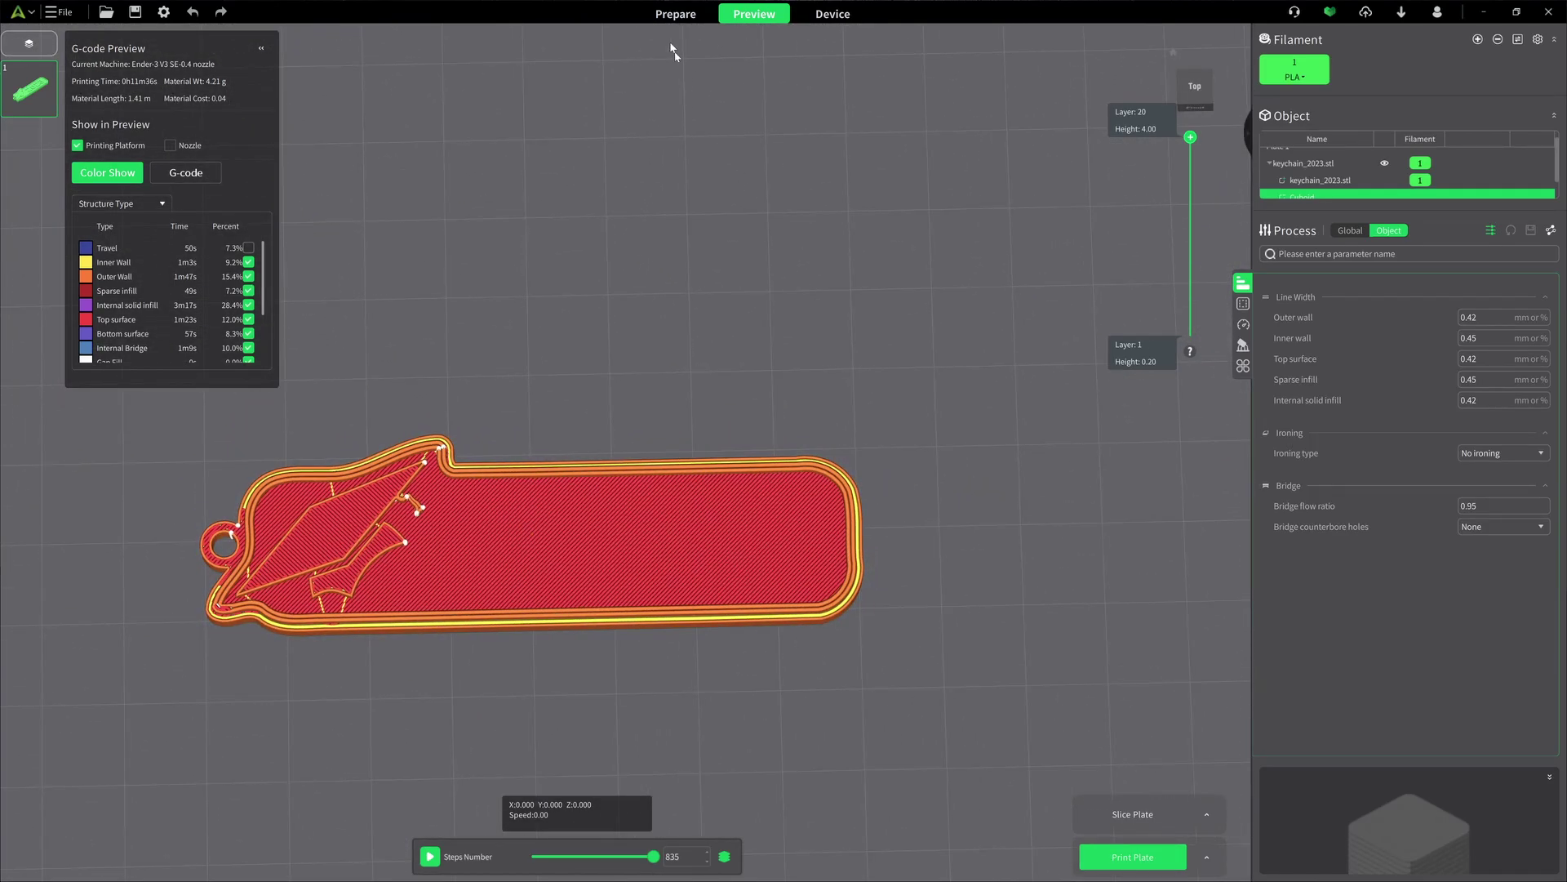
left_click(676, 14)
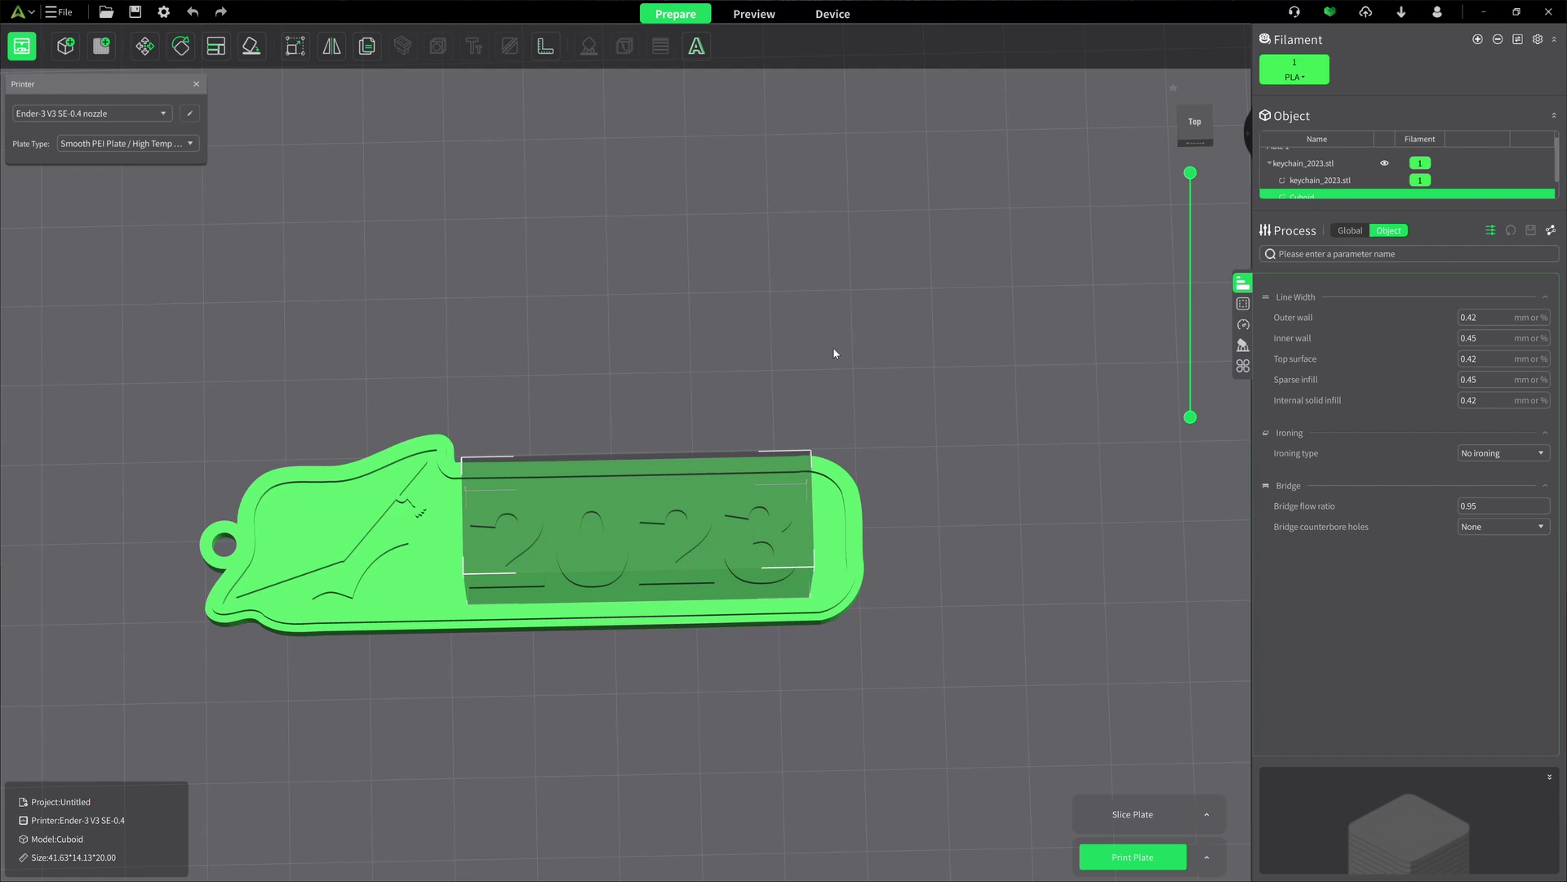
Add an embossed text part to the keychain reading 2024.
scroll(804, 267, "down", 2)
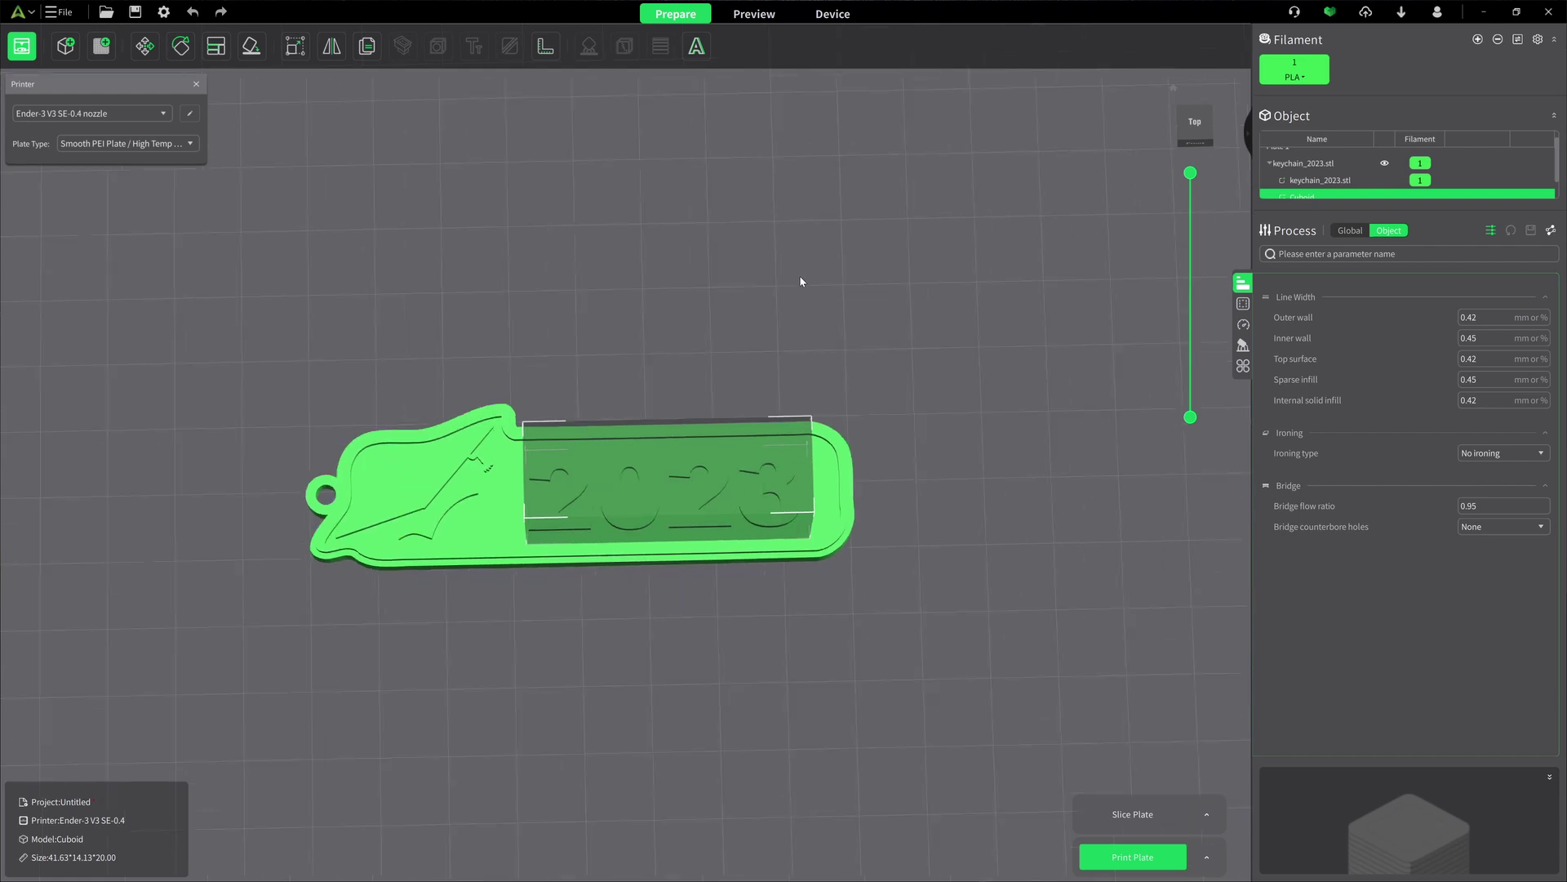
left_click(698, 47)
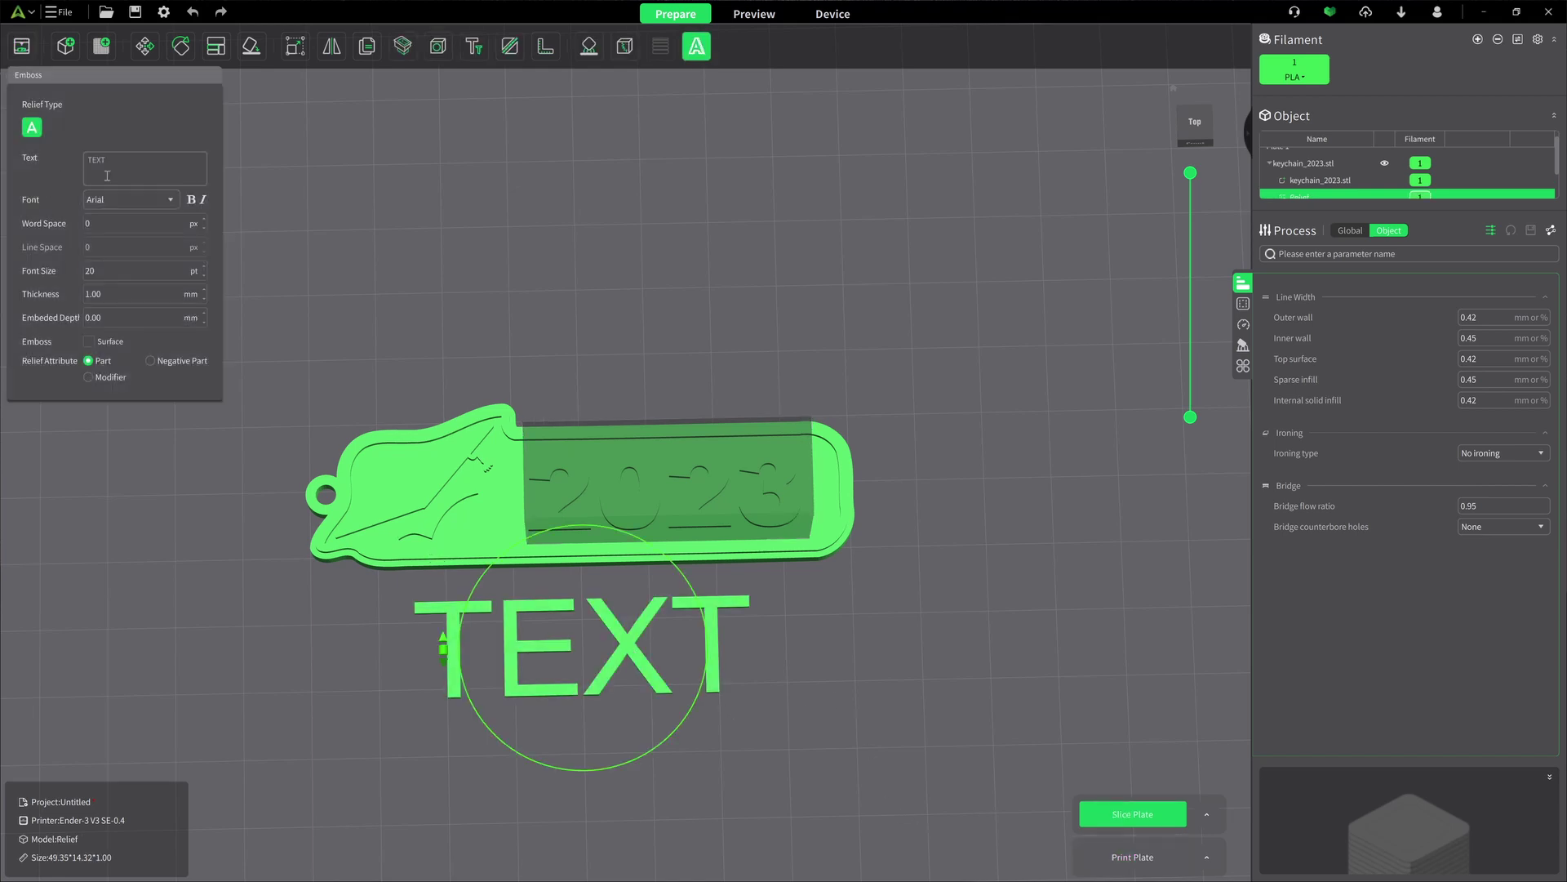
left_click_drag(136, 162, 33, 166)
type("2024")
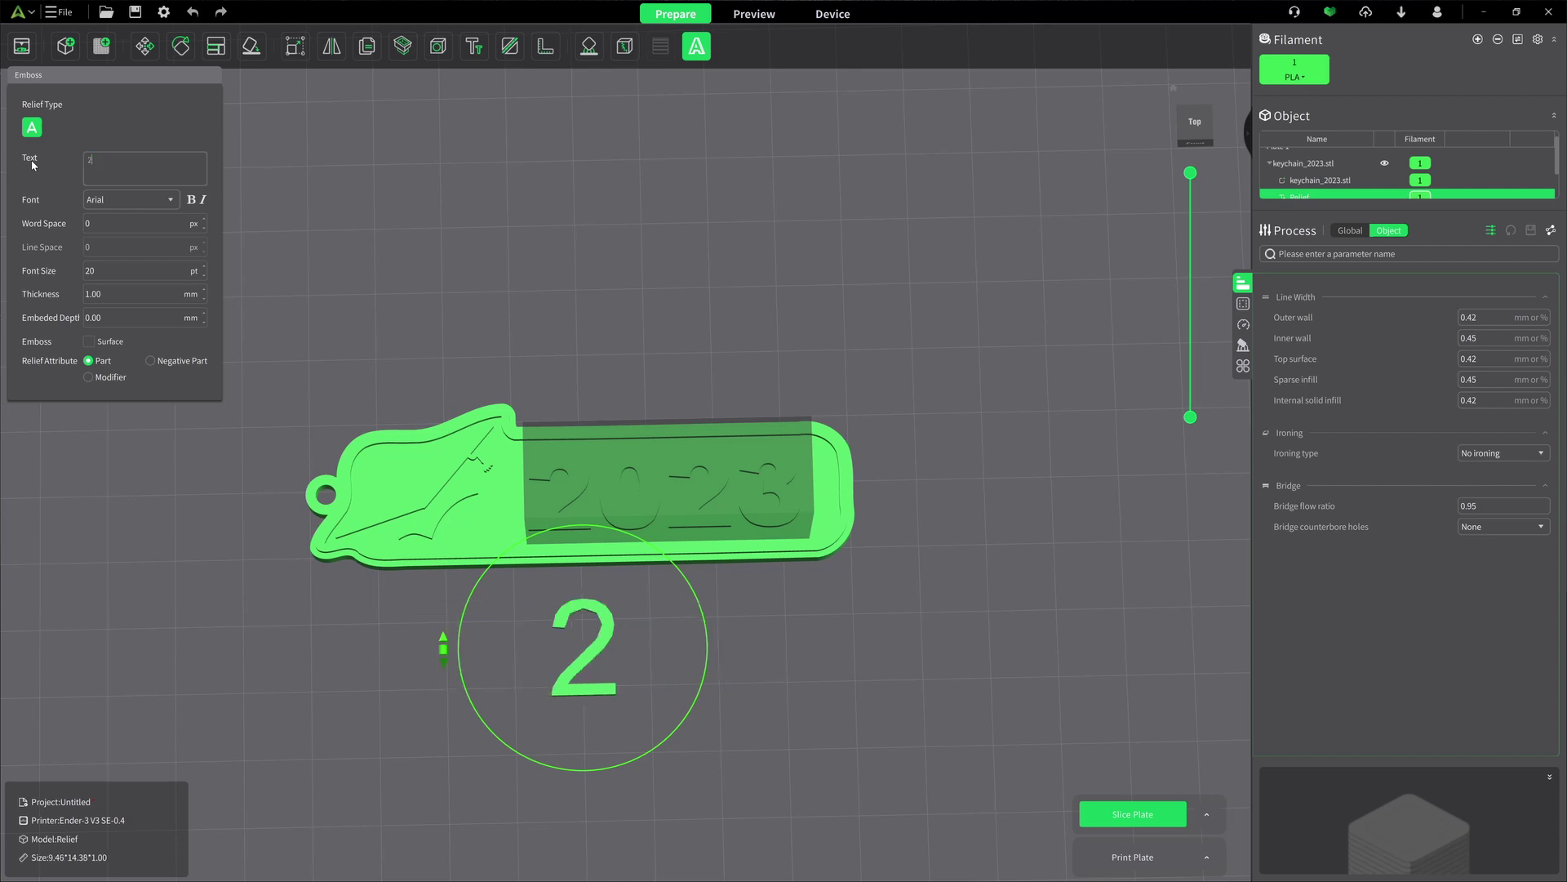
Change the 2024 text's font to Arial Black and move it onto the keychain, to about X 121.95 mm and Y 108.18 mm.
left_click(170, 200)
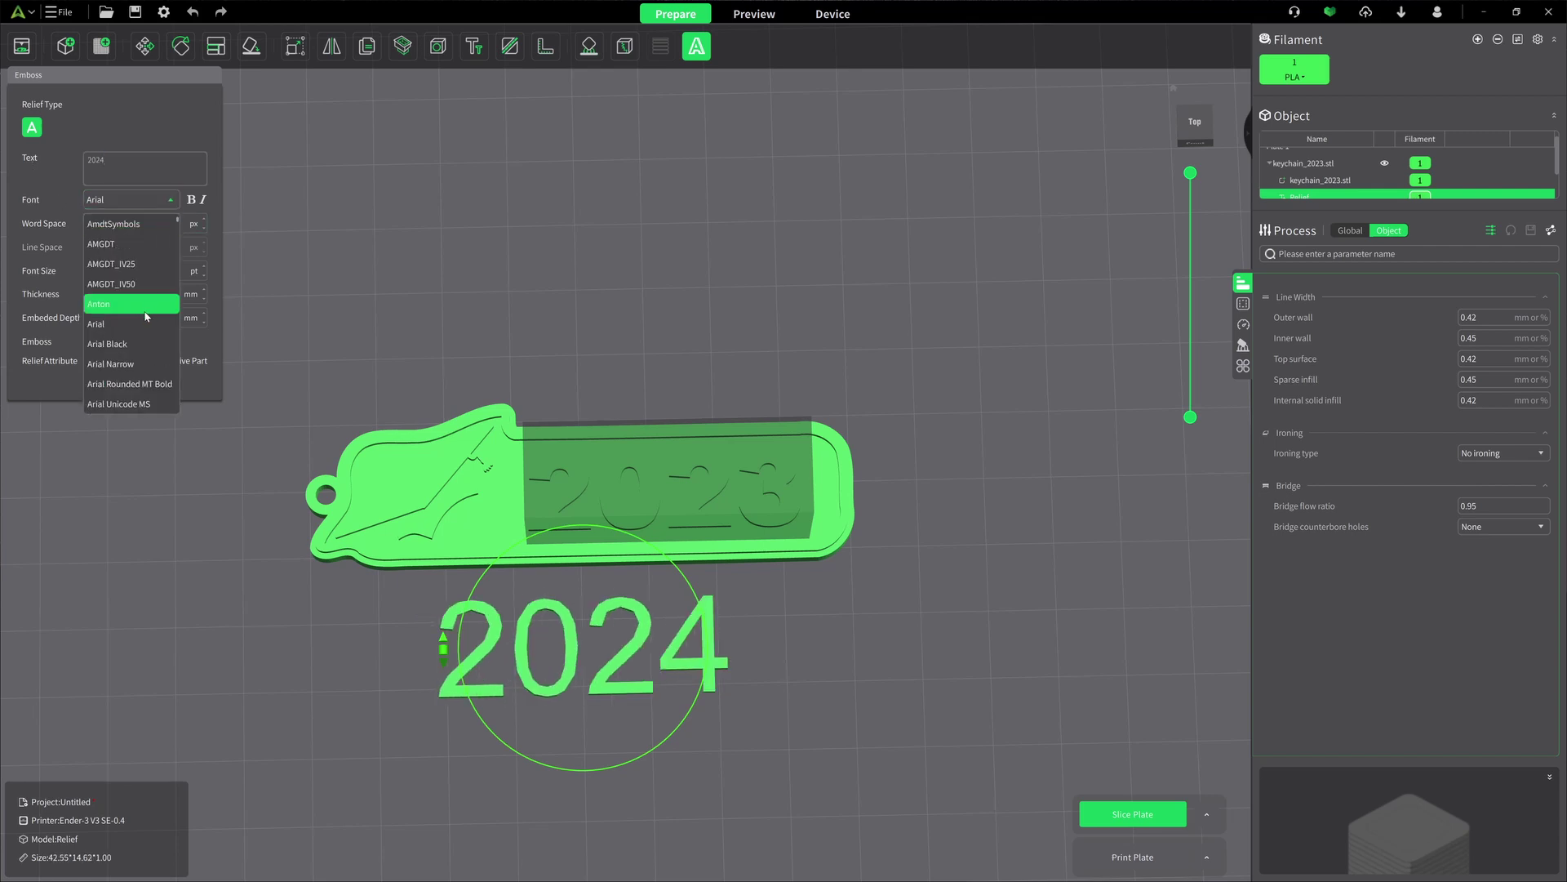
left_click(133, 343)
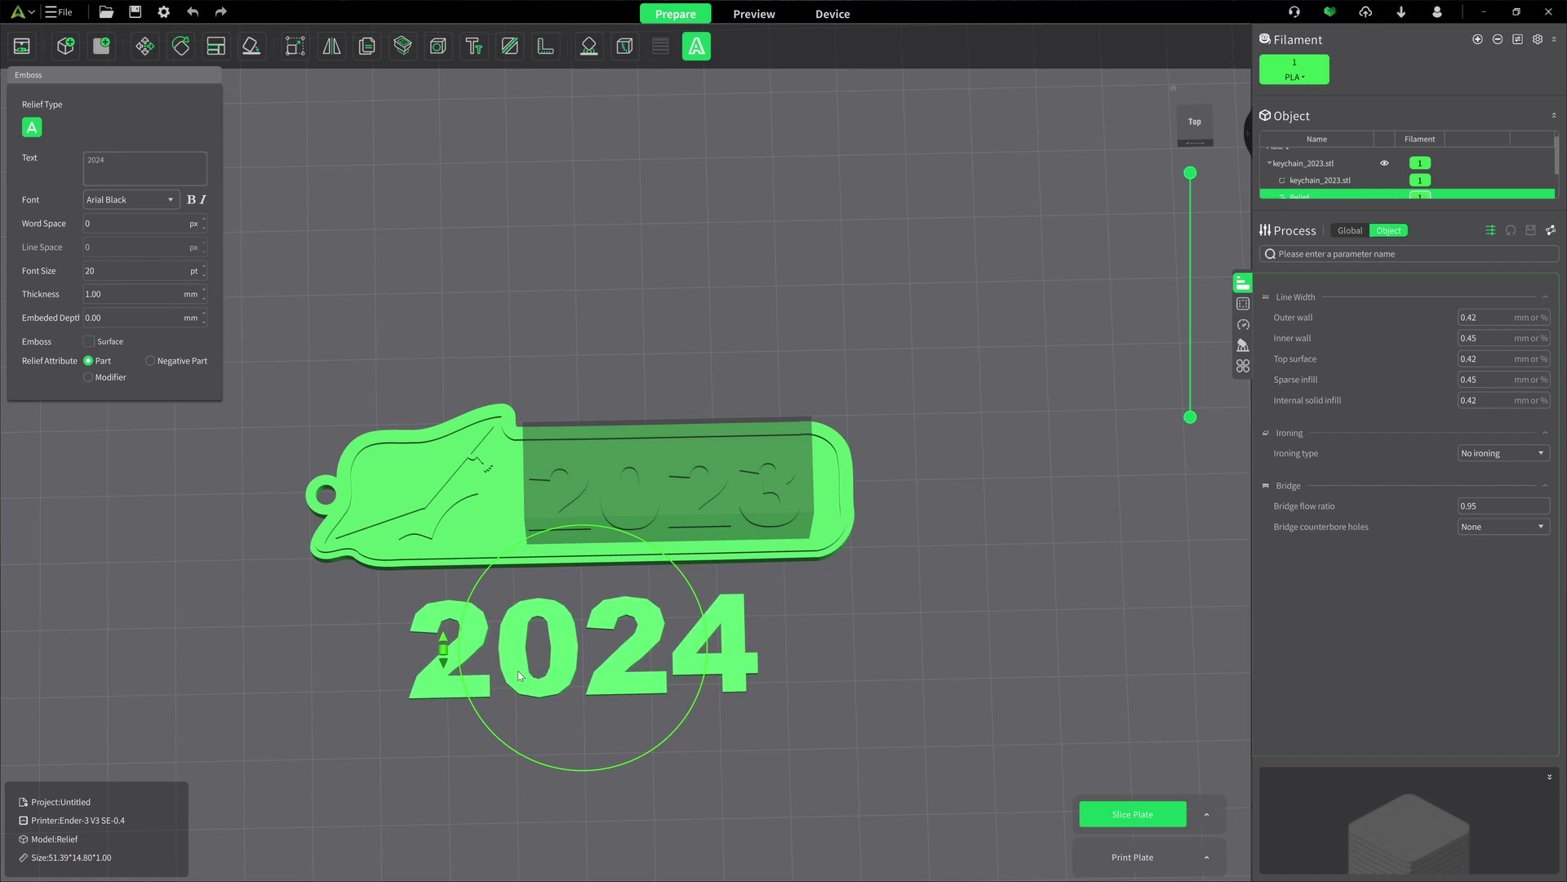
left_click(146, 49)
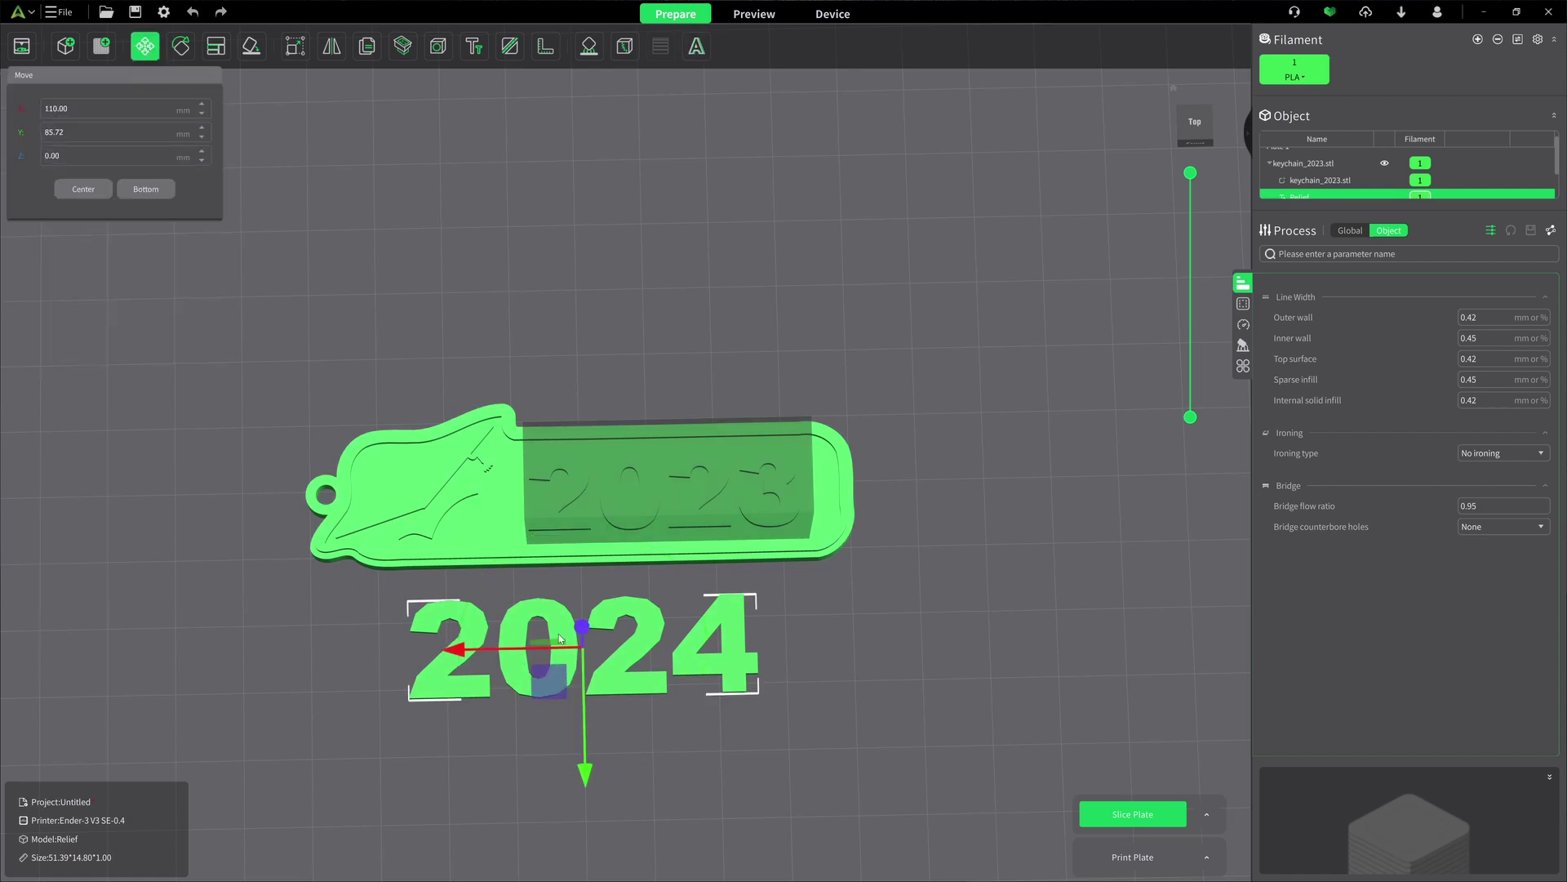
left_click_drag(460, 650, 542, 654)
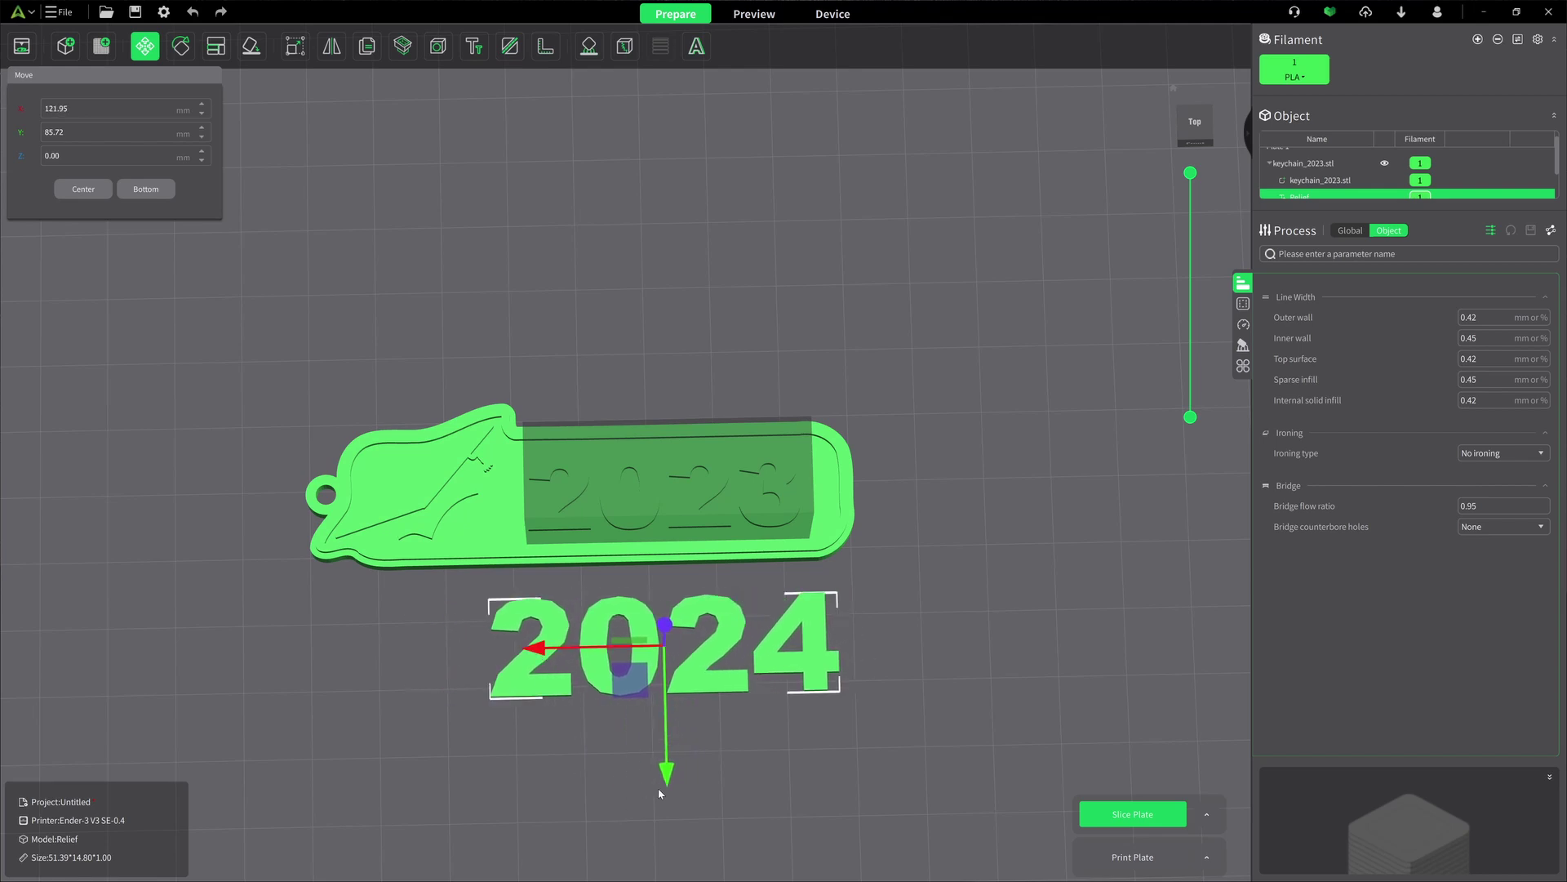
left_click_drag(666, 774, 676, 633)
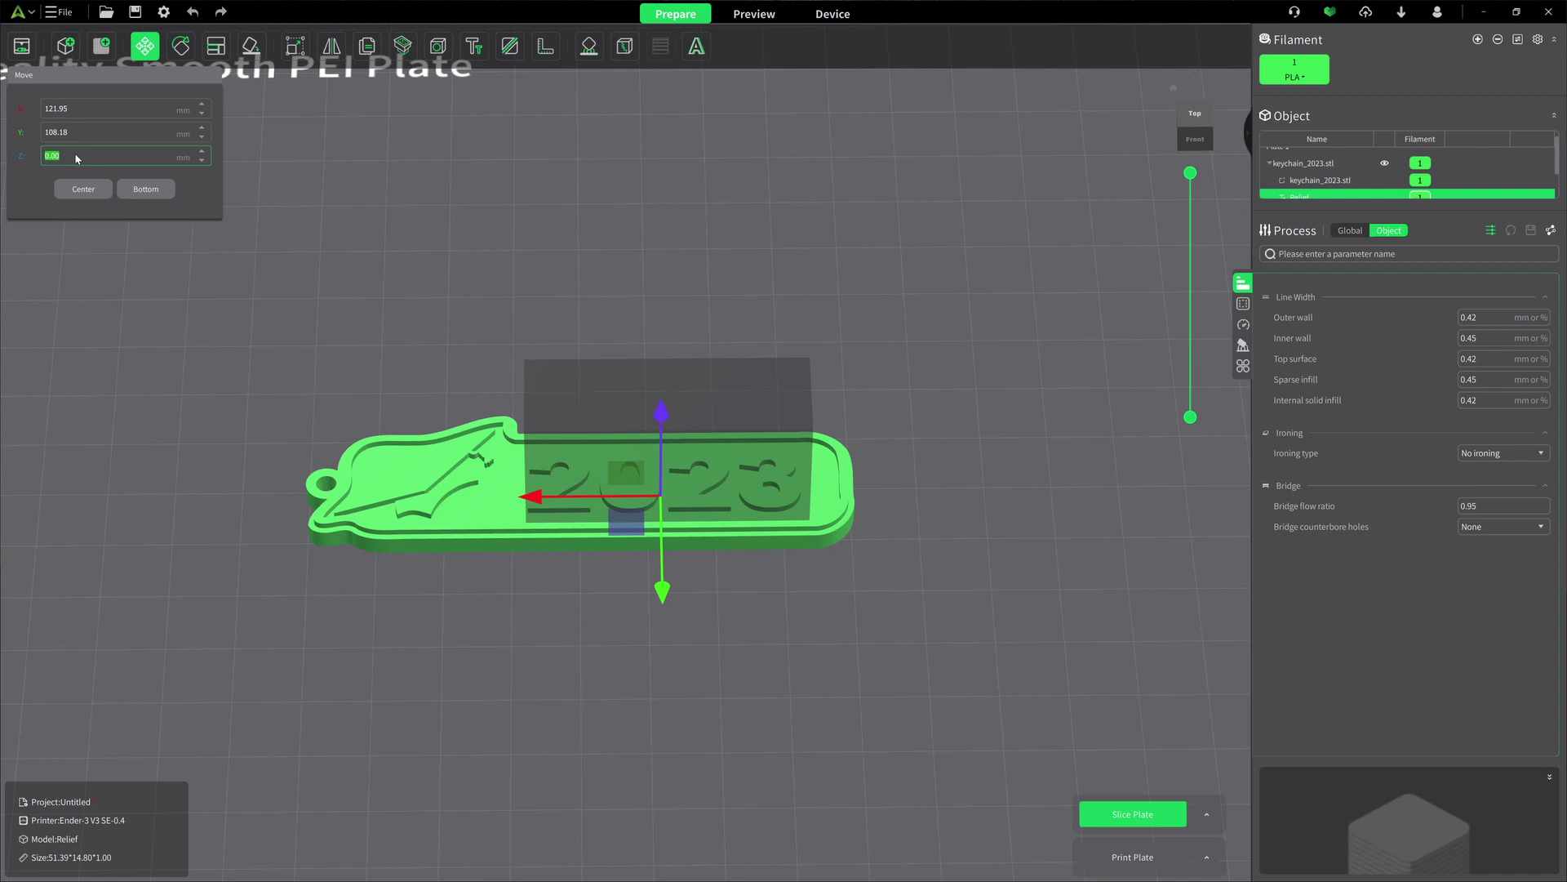
Raise the 2024 text to a Z position of 3 mm and nudge it along X to about 122.1 mm.
key("Return")
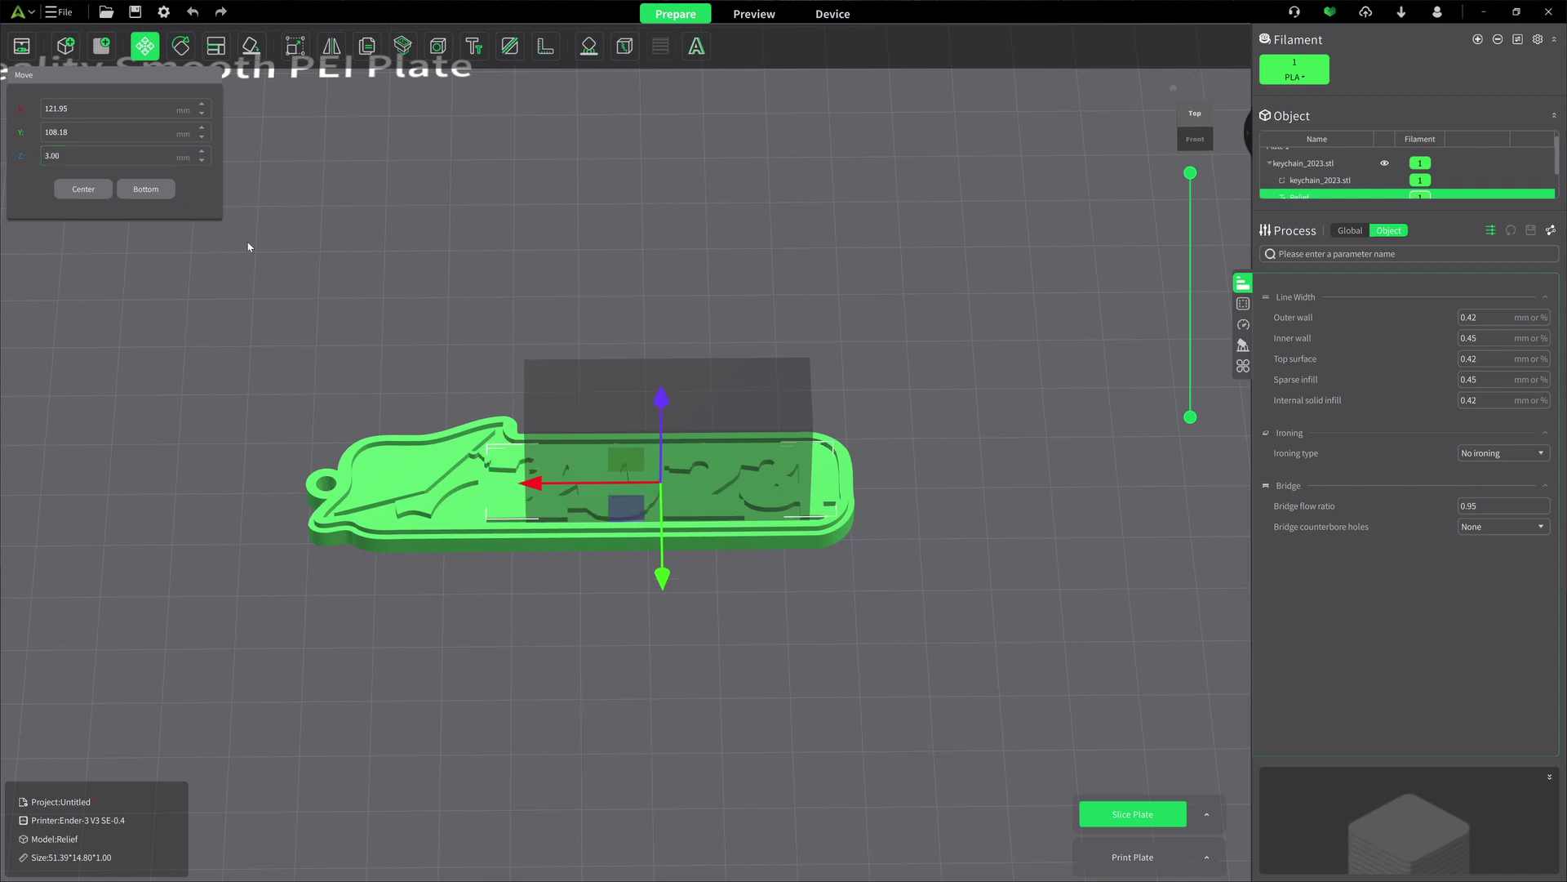
mouse_move(681, 650)
left_mouse_down()
mouse_move(653, 724)
mouse_move(639, 649)
mouse_move(612, 648)
mouse_move(649, 687)
mouse_move(682, 675)
mouse_move(686, 650)
mouse_move(678, 682)
mouse_move(684, 661)
left_mouse_up()
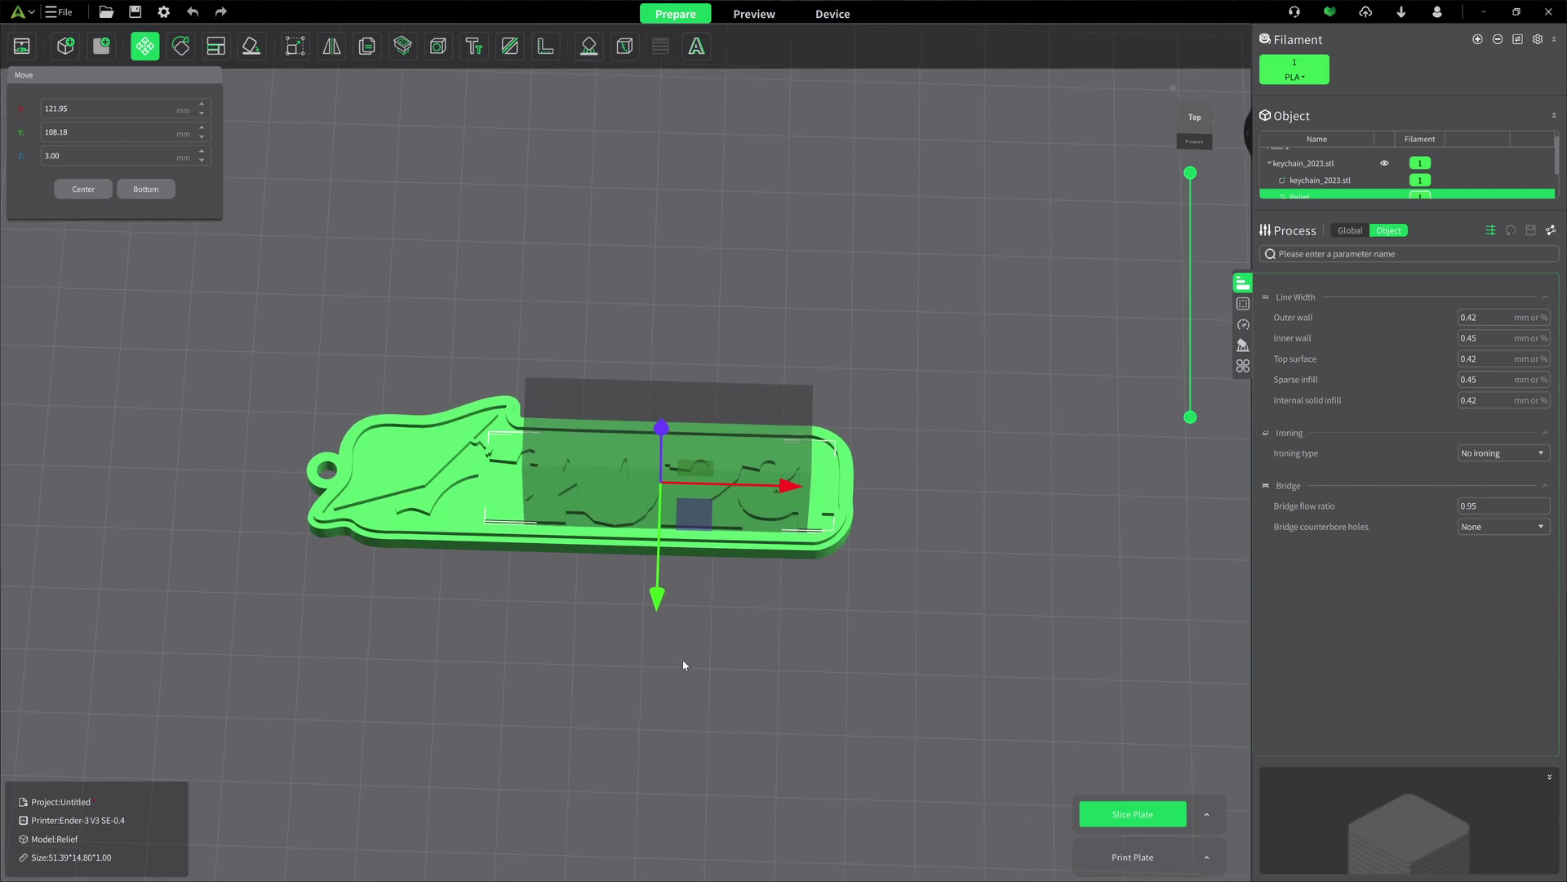
left_click_drag(789, 494, 794, 492)
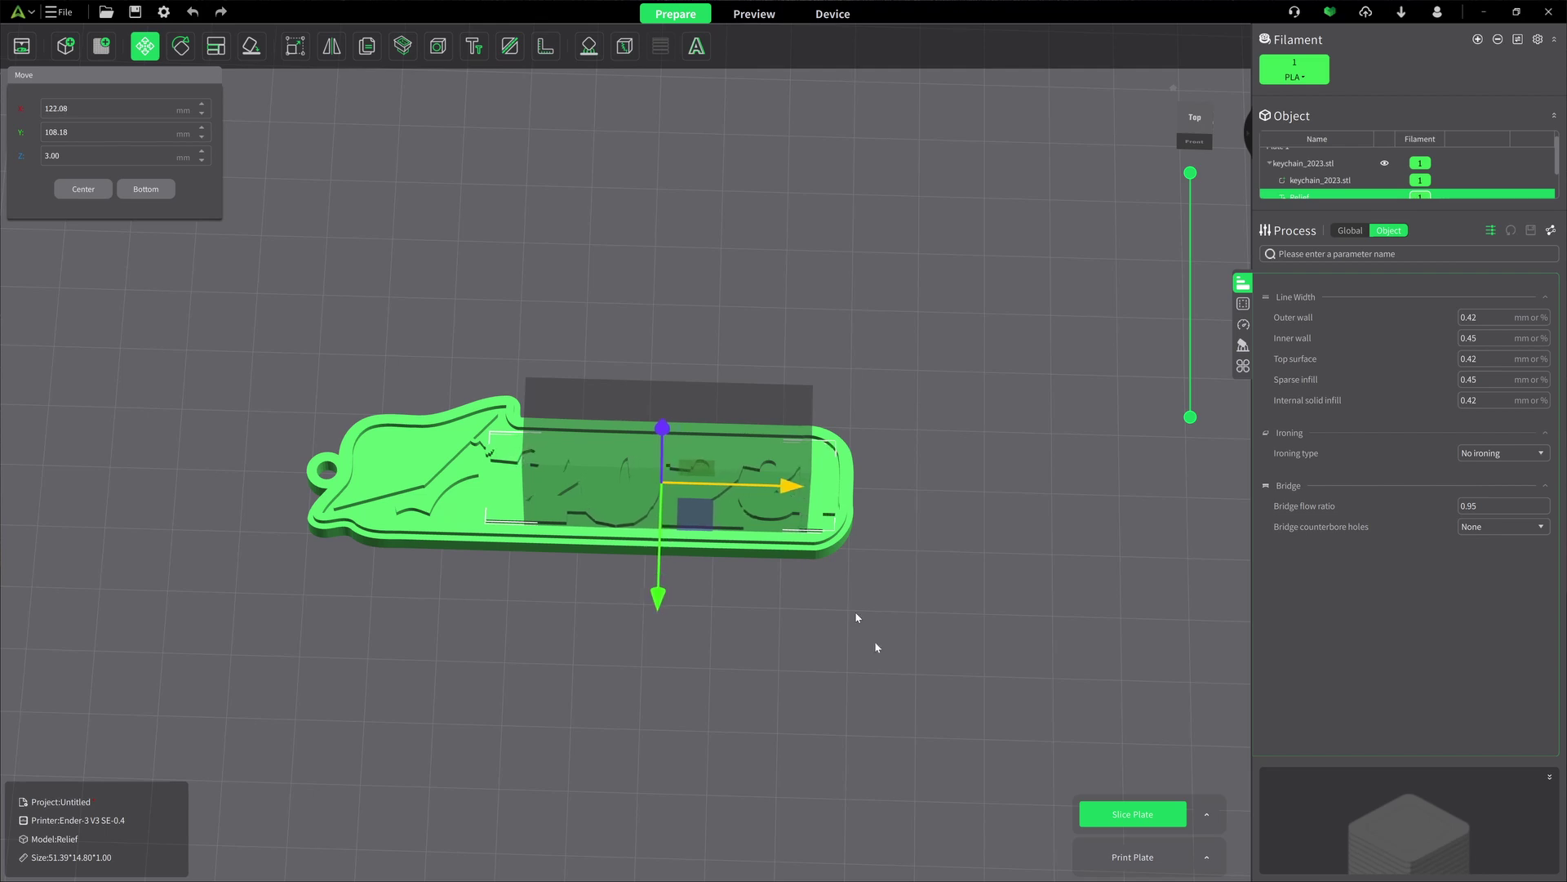
Slice the plate and examine the keychain's 2024 numerals from an angle in the preview.
left_click(1142, 816)
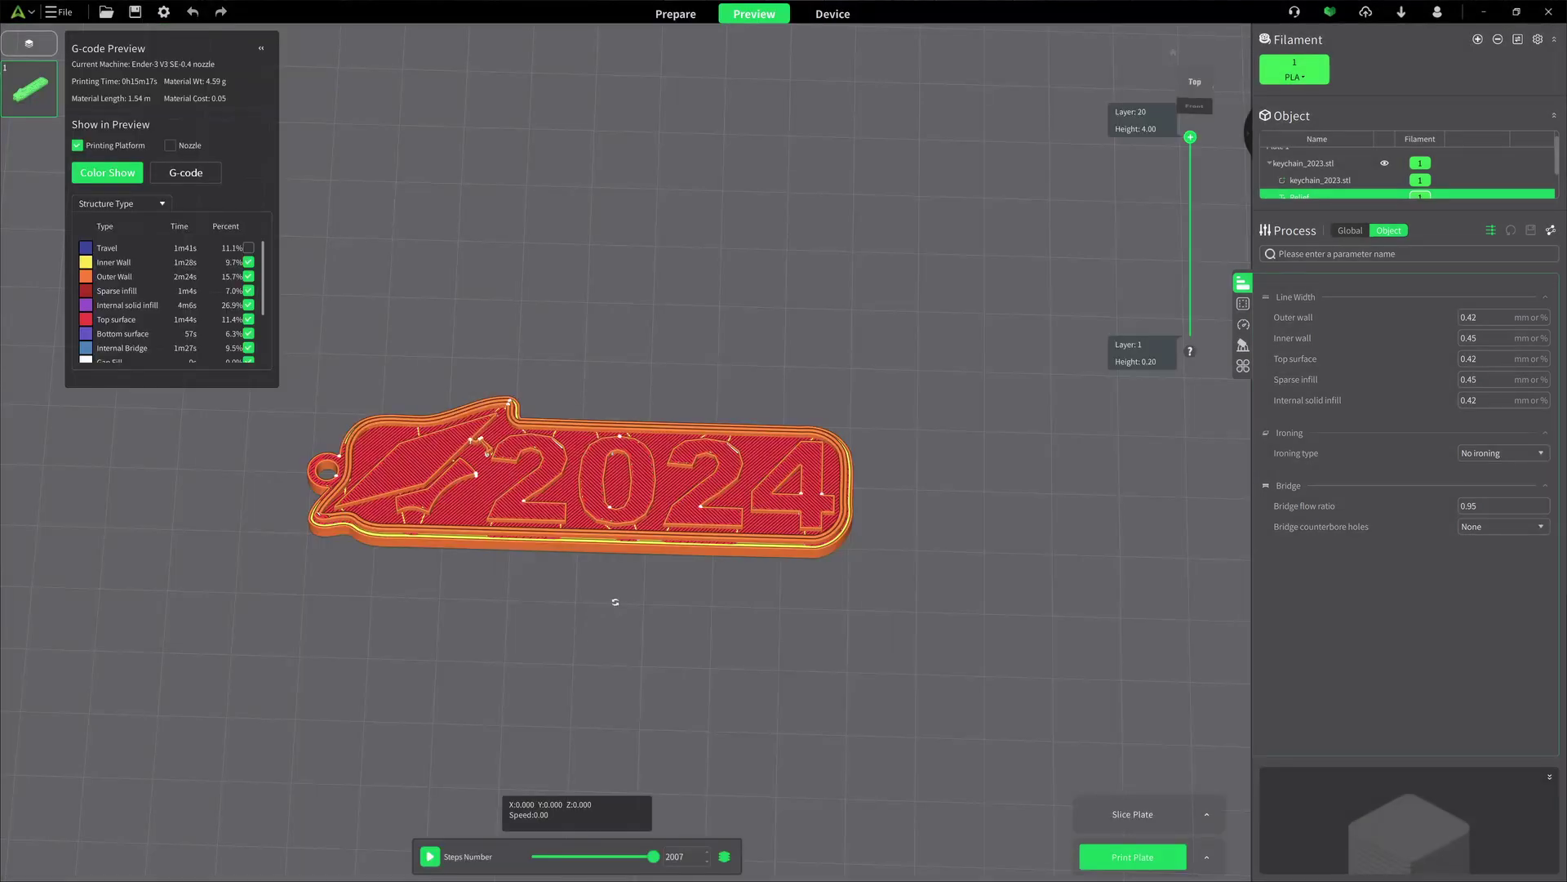
mouse_move(615, 602)
left_mouse_down()
mouse_move(612, 639)
mouse_move(629, 574)
left_mouse_up()
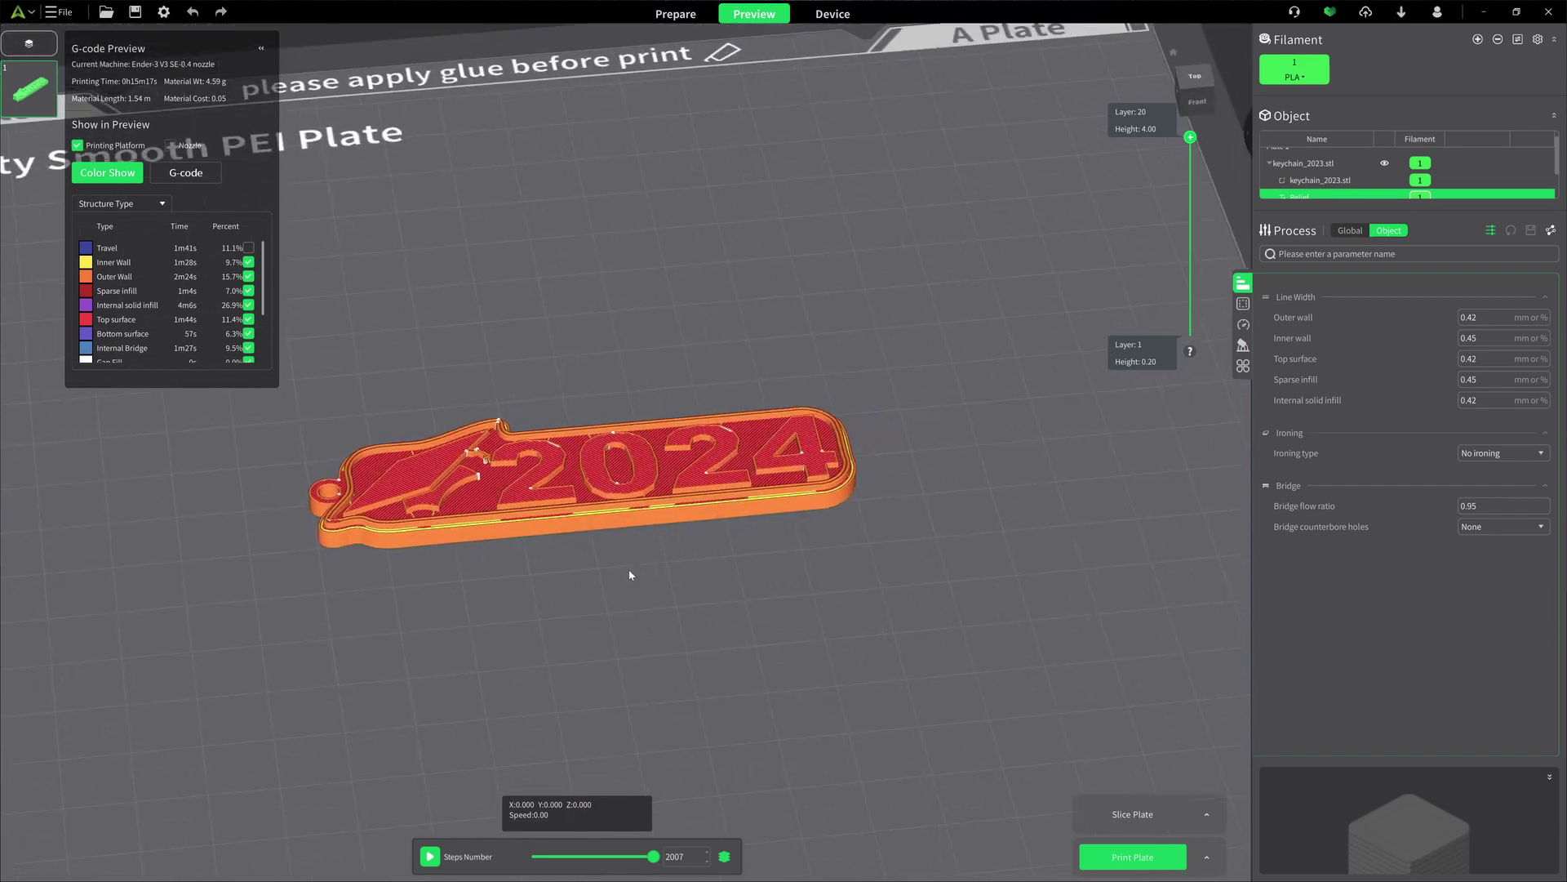